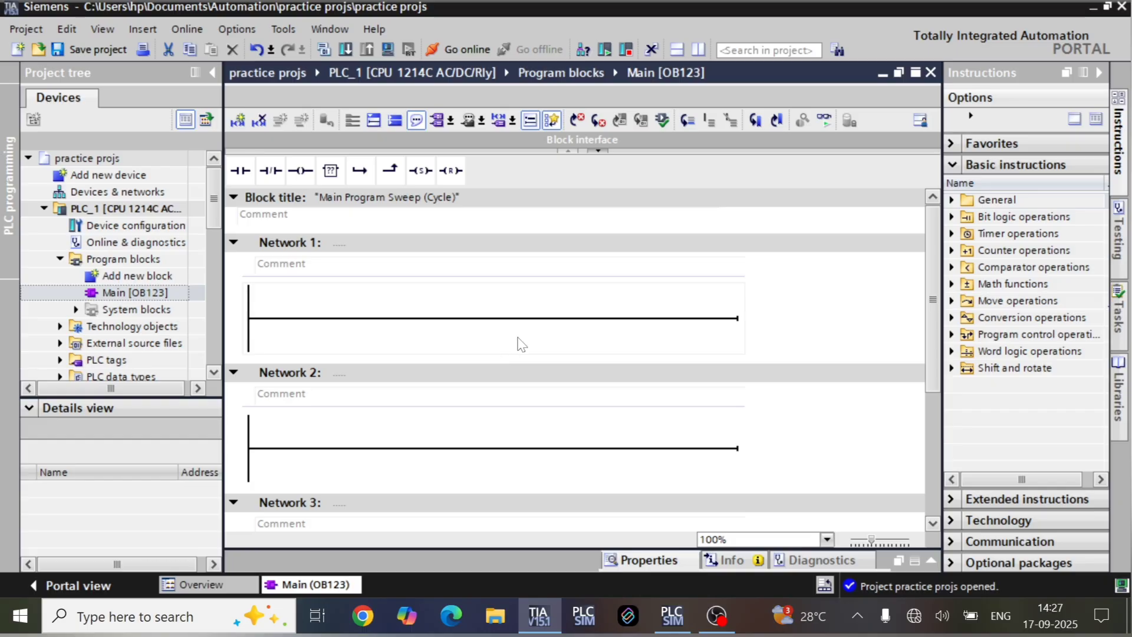
- Insert a NORM_X block followed by a SCALE_X block from the conversion operations into Network 1
left_click(951, 317)
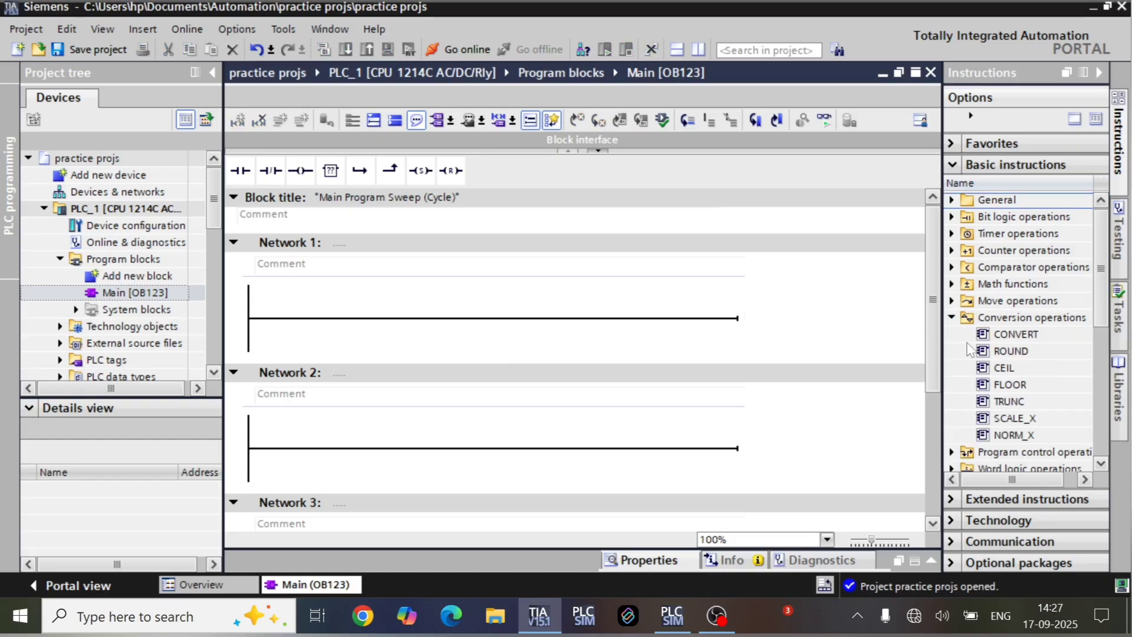
mouse_move(1026, 440)
left_mouse_down()
mouse_move(518, 341)
mouse_move(493, 318)
left_mouse_up()
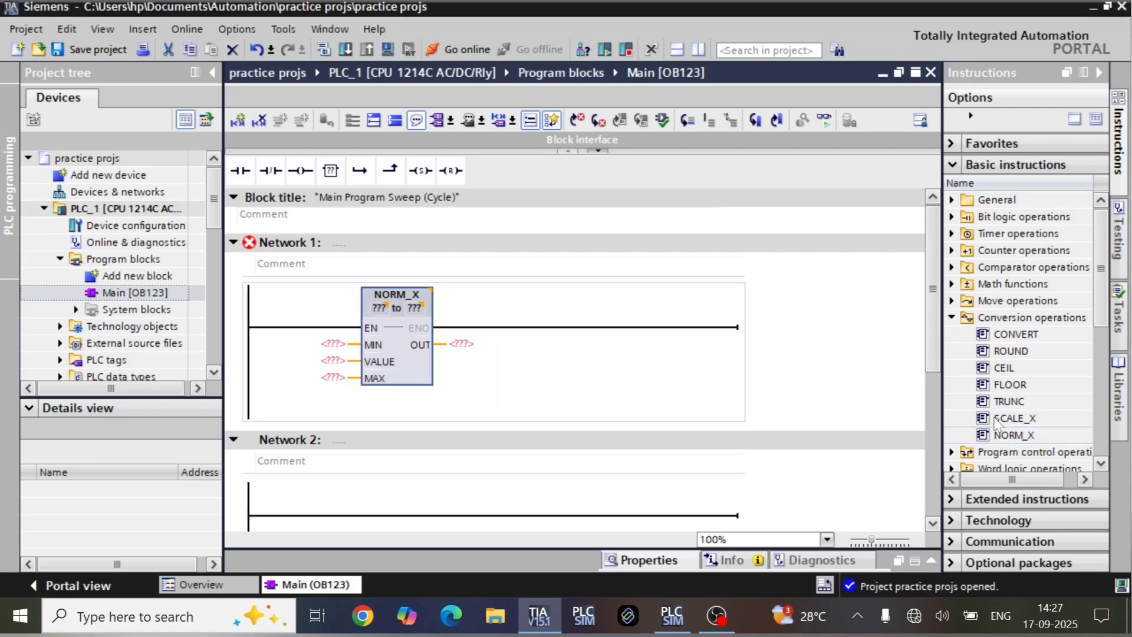
mouse_move(1009, 419)
left_mouse_down()
mouse_move(725, 375)
mouse_move(587, 328)
left_mouse_up()
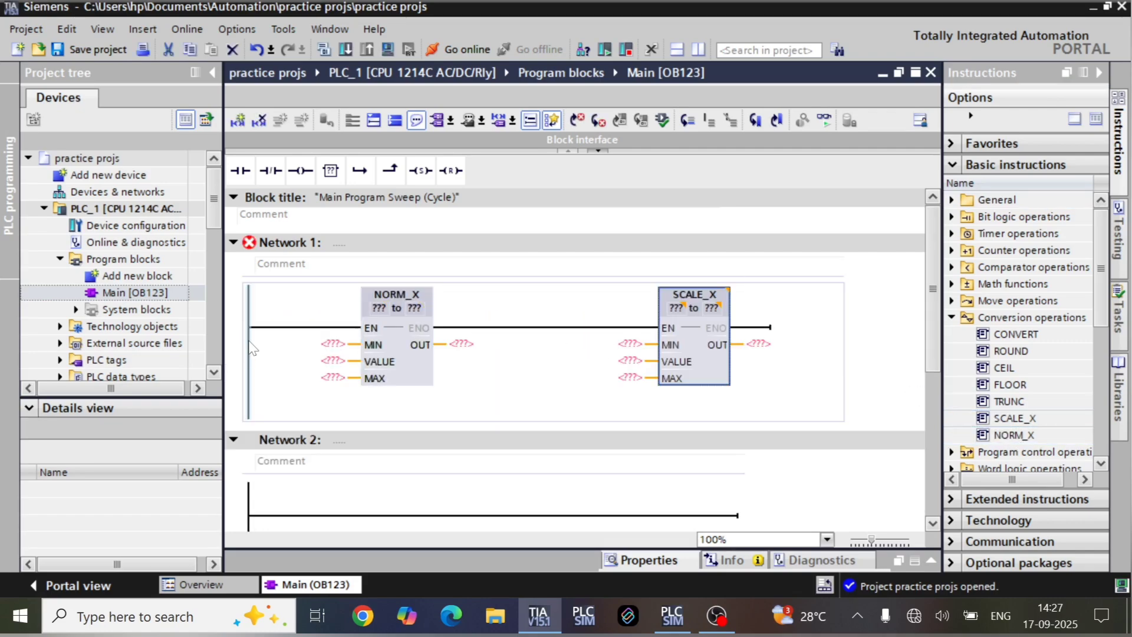
- Set the MIN input of the NORM_X block in Network 1 to 0
left_click(332, 344)
type("0")
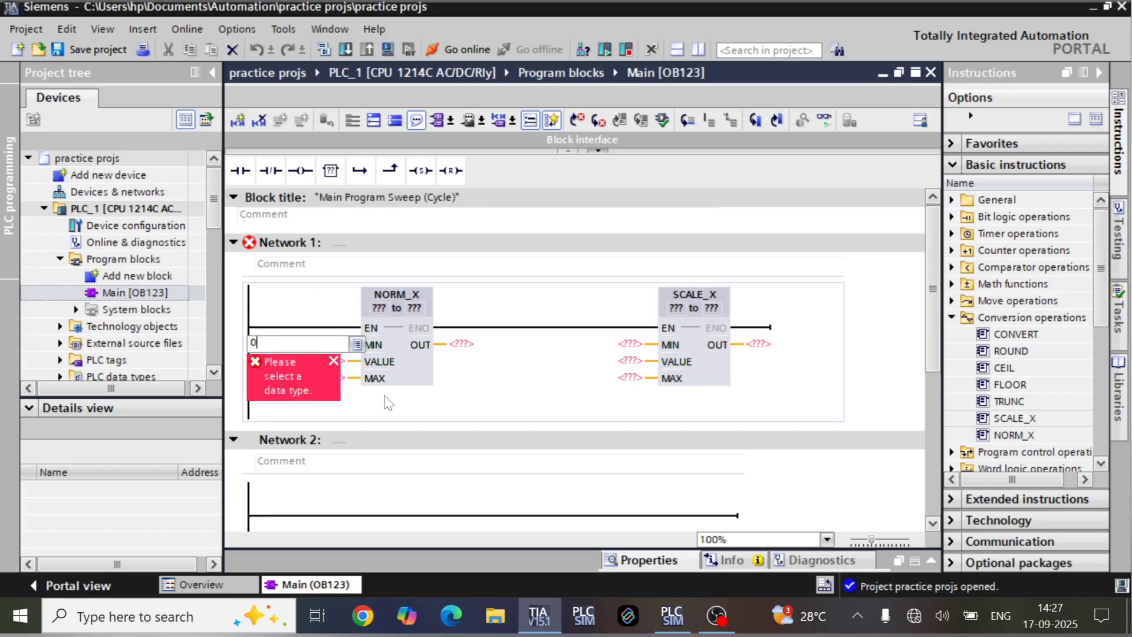
key("Return")
- Show all PLC tags of PLC_1 and delete every existing tag
left_click(60, 359)
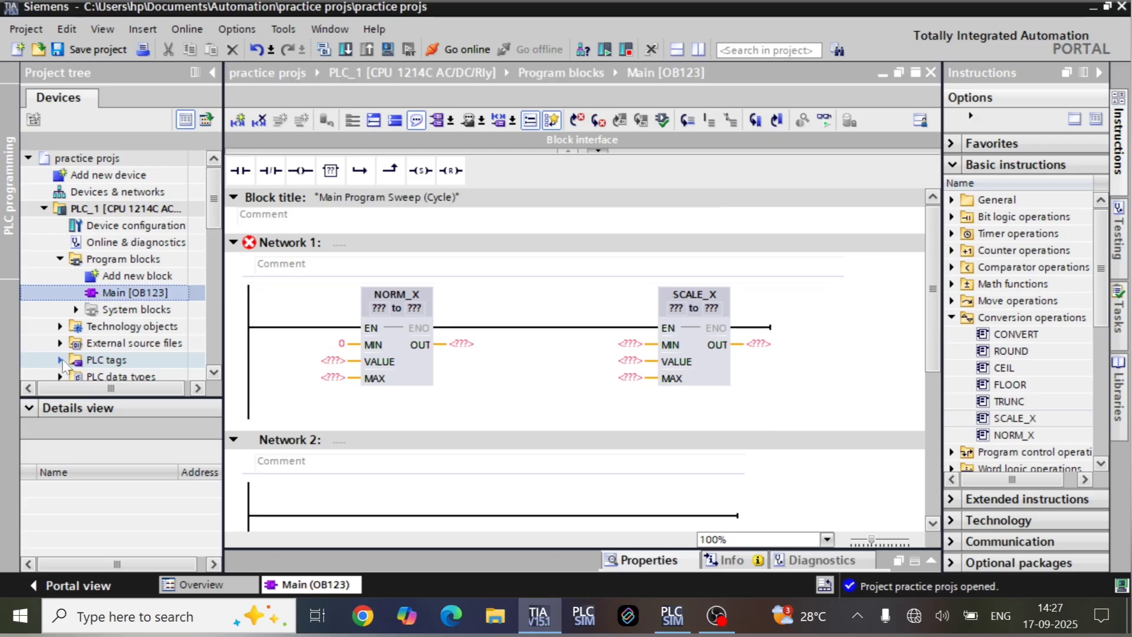
double_click(149, 377)
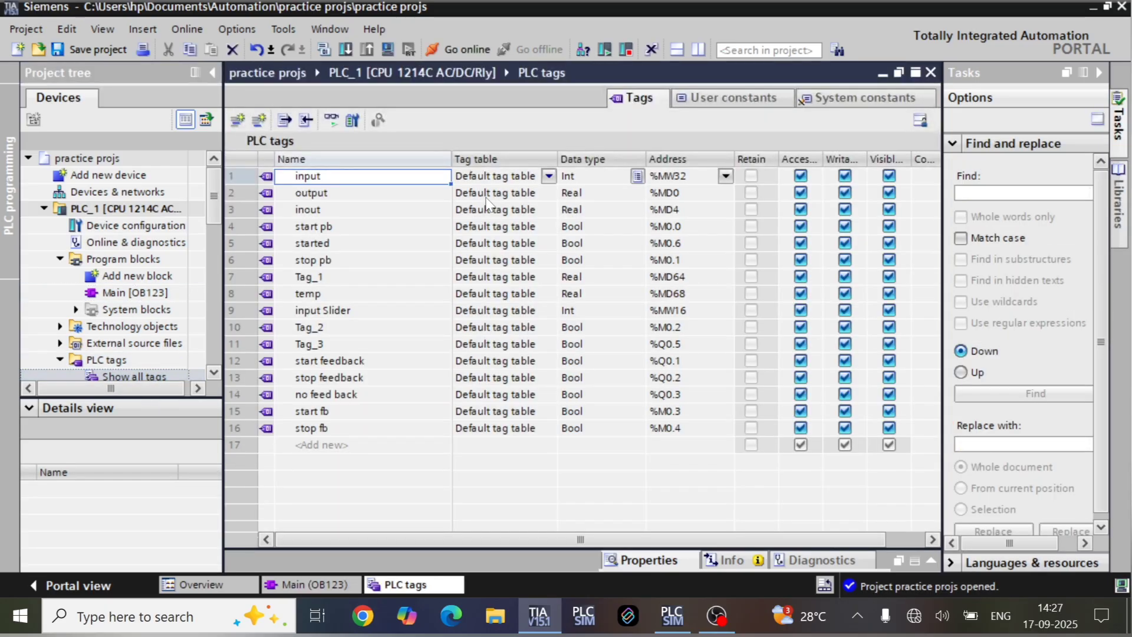
left_click_drag(236, 172, 255, 466)
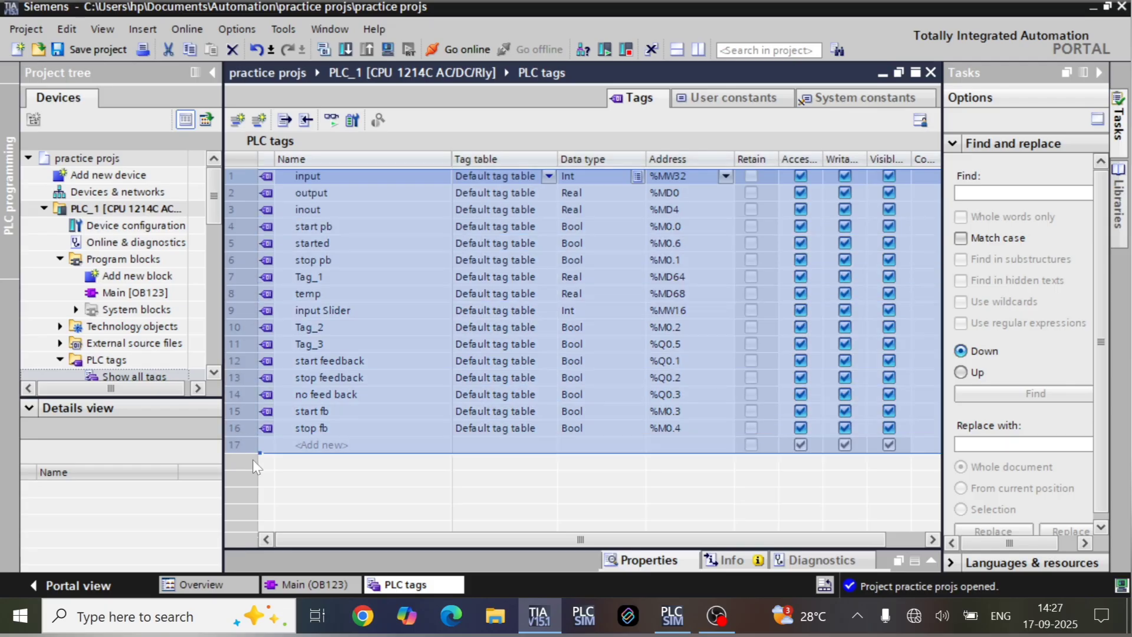
key("Delete")
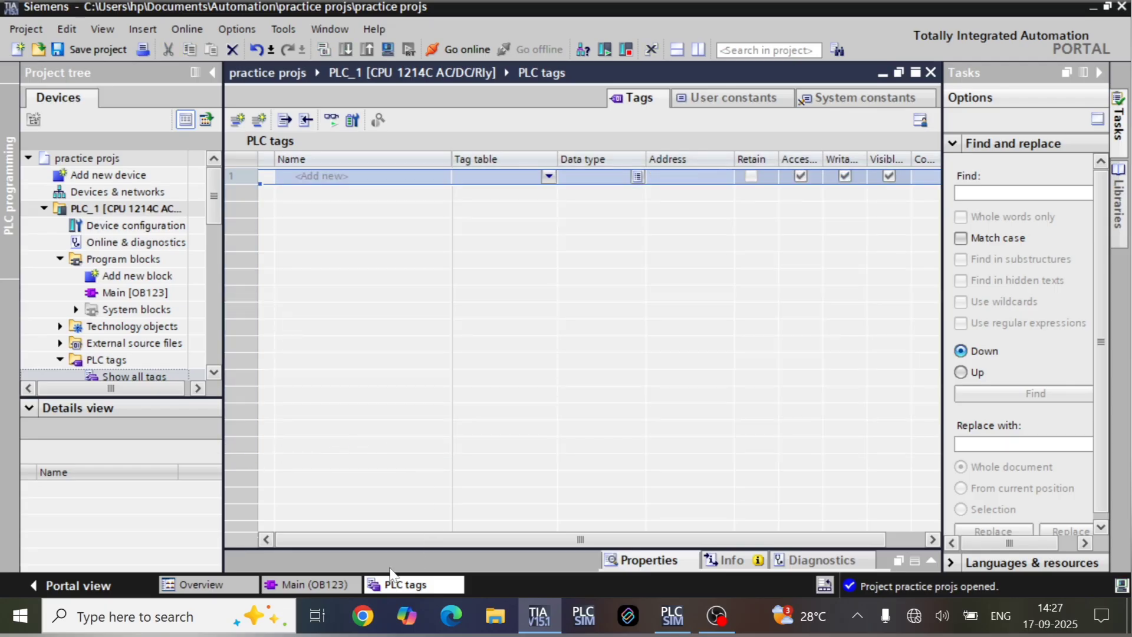
- Return to Main [OB123] and set the MAX input of the NORM_X block to 27648
left_click(312, 584)
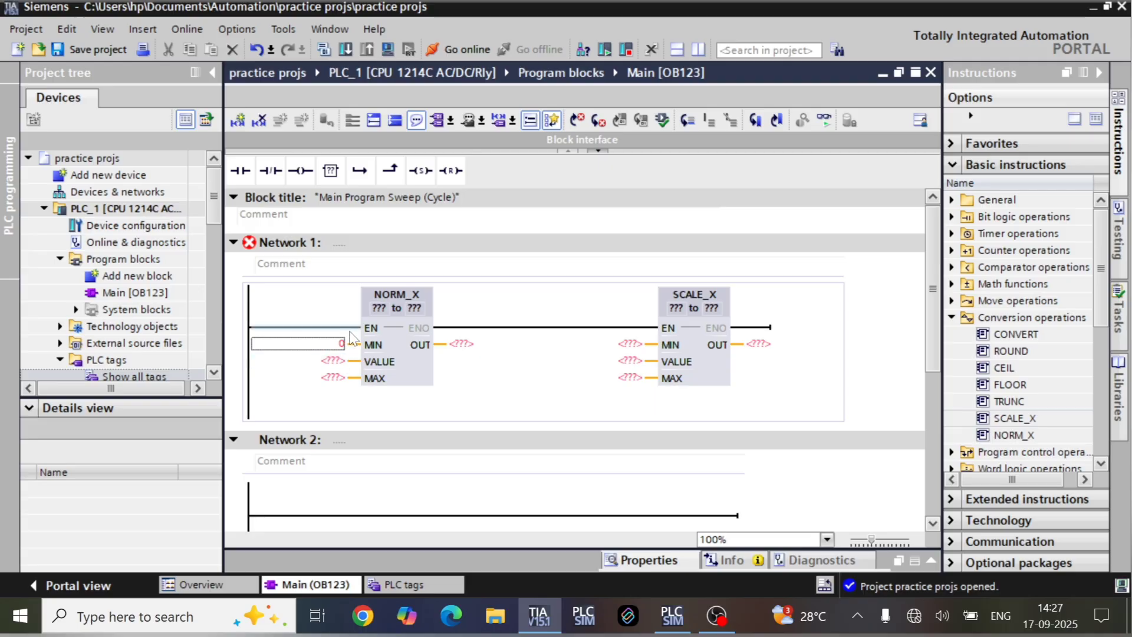
double_click(338, 379)
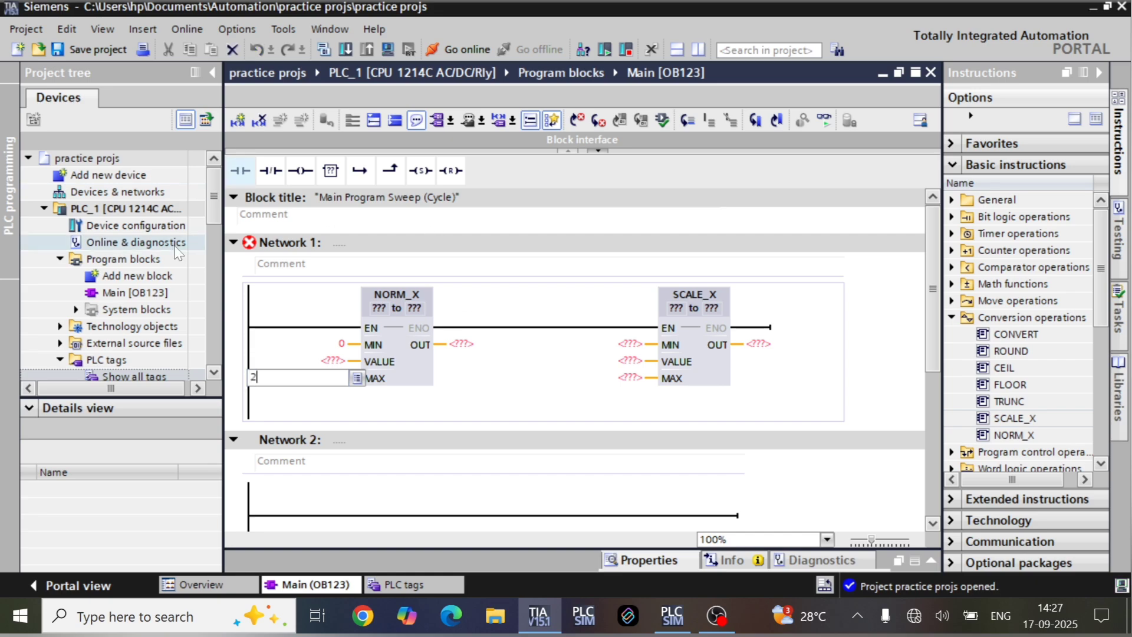
type("27648")
key("Return")
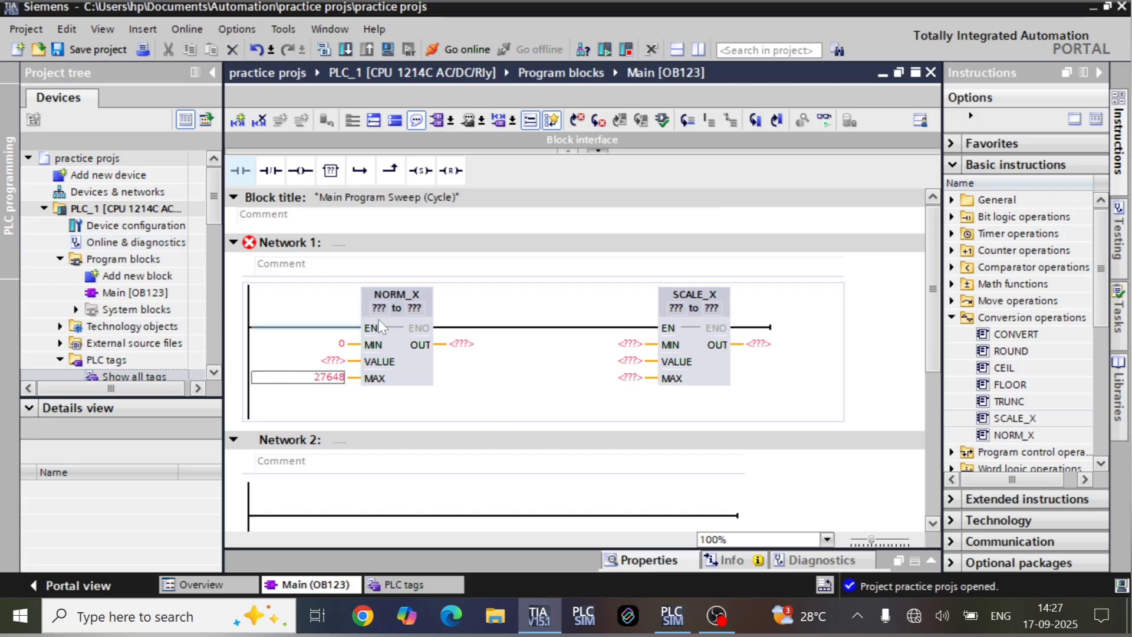
- Set the NORM_X block's data type conversion to Int to Real
left_click(378, 308)
left_click(401, 341)
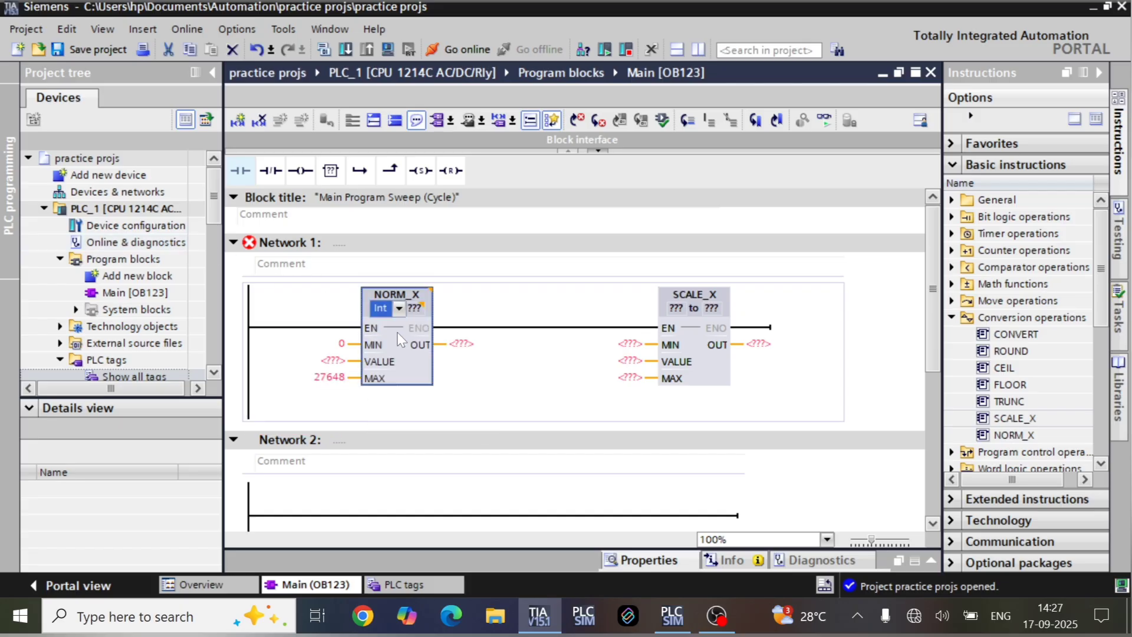
left_click(414, 308)
left_click(432, 308)
left_click(416, 339)
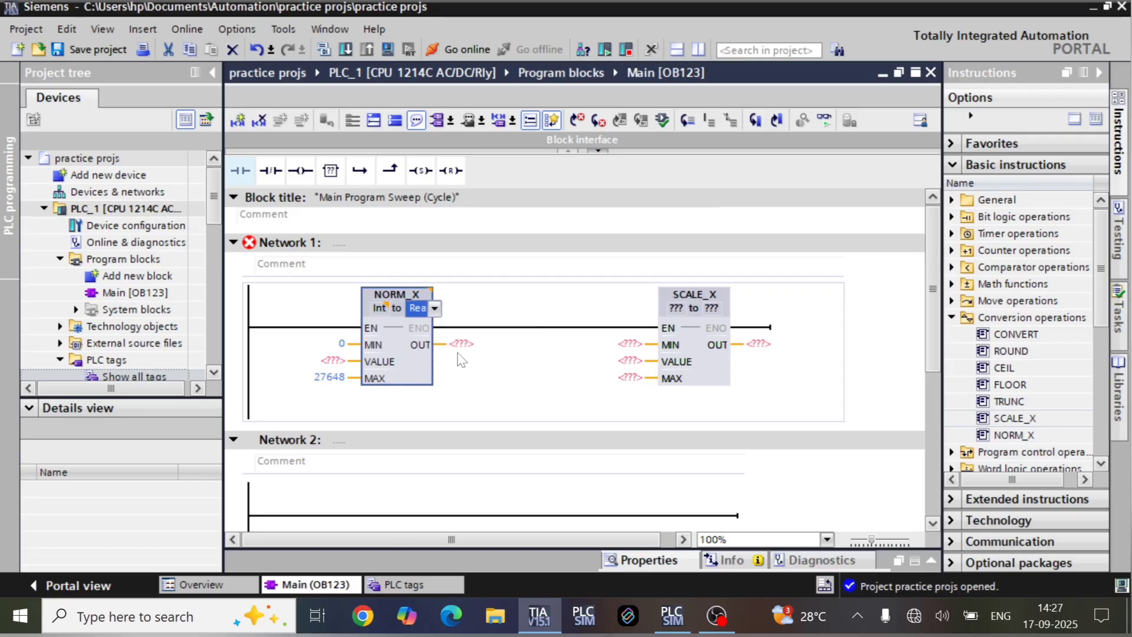
- Set the SCALE_X block's data type conversion to Real to Real
left_click(777, 308)
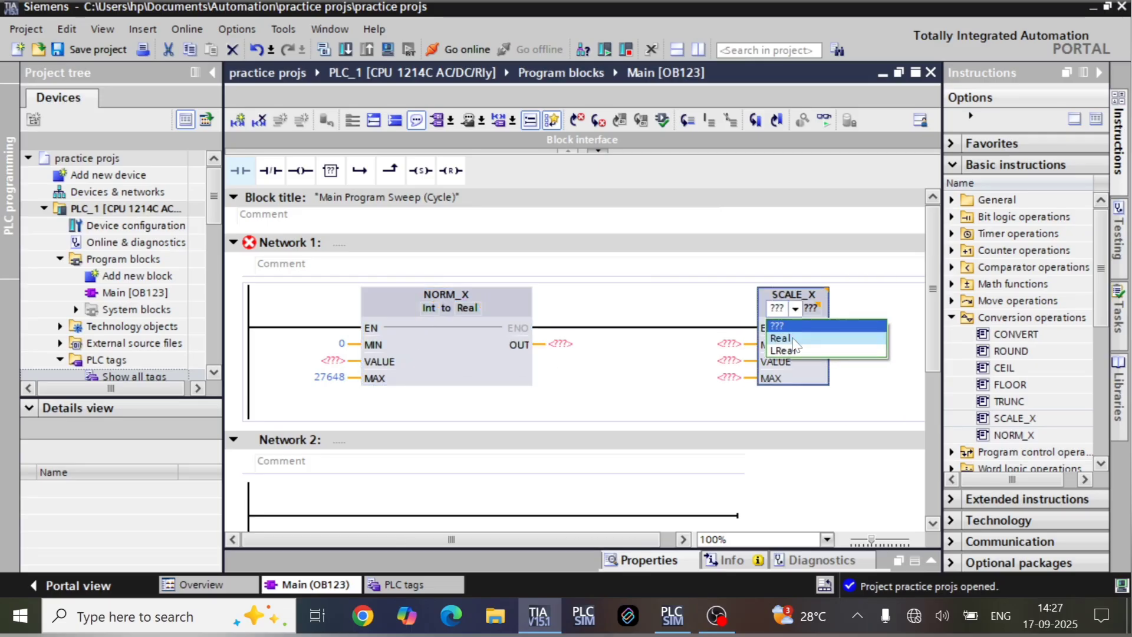
left_click(793, 342)
left_click(862, 308)
left_click(879, 308)
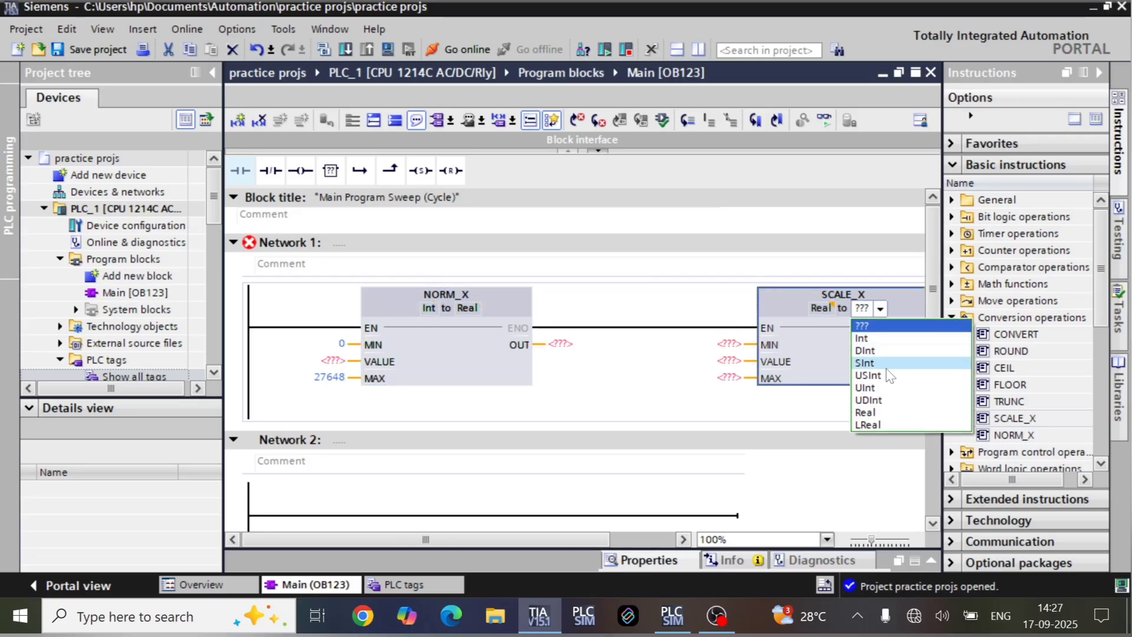
left_click(889, 413)
- Go back to the PLC tags table and add a new tag named mw16
left_click(333, 361)
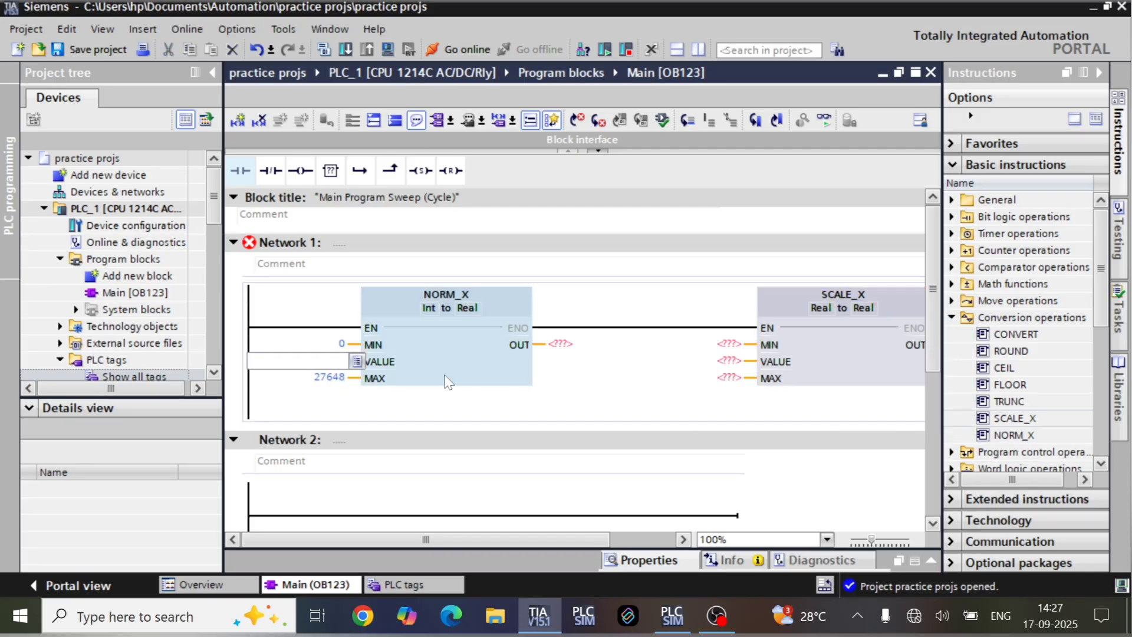
left_click(648, 387)
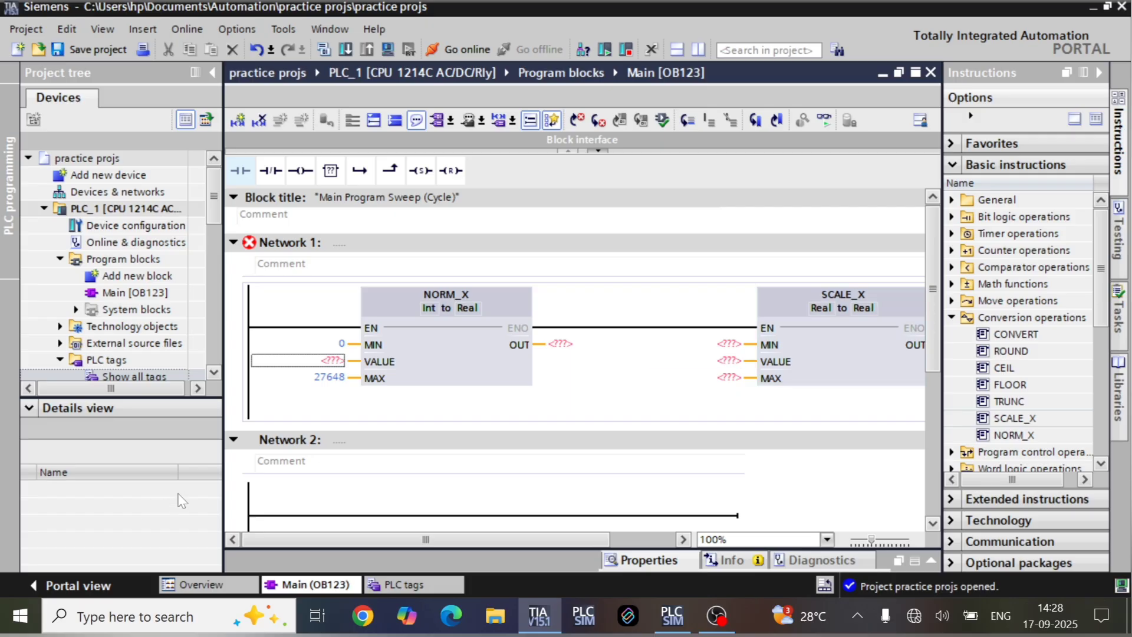
left_click(414, 583)
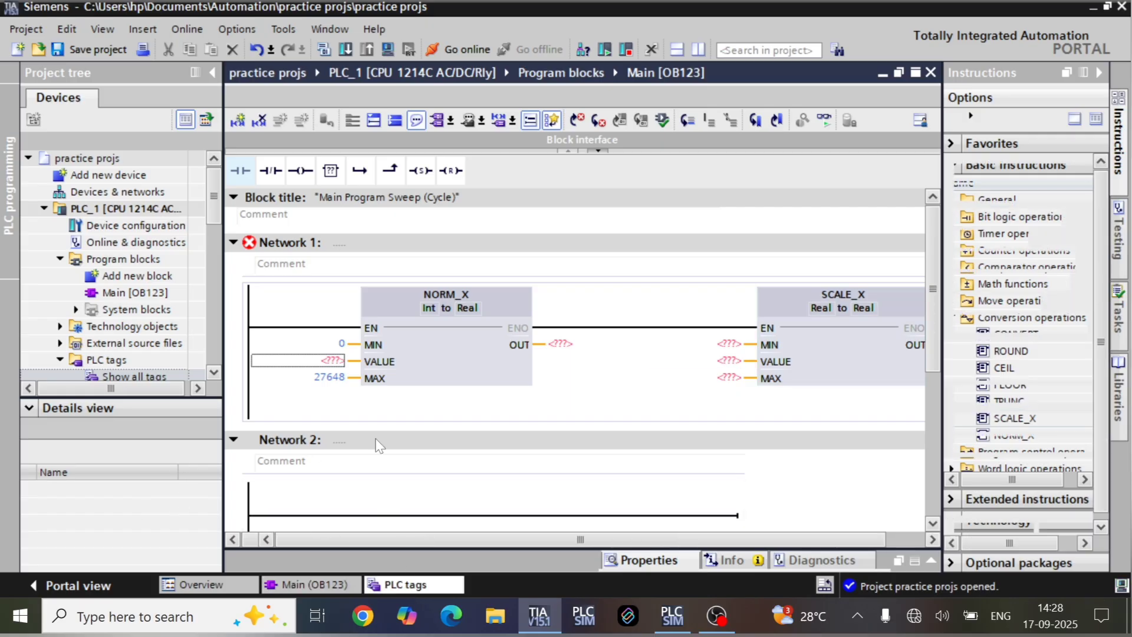
left_click(382, 178)
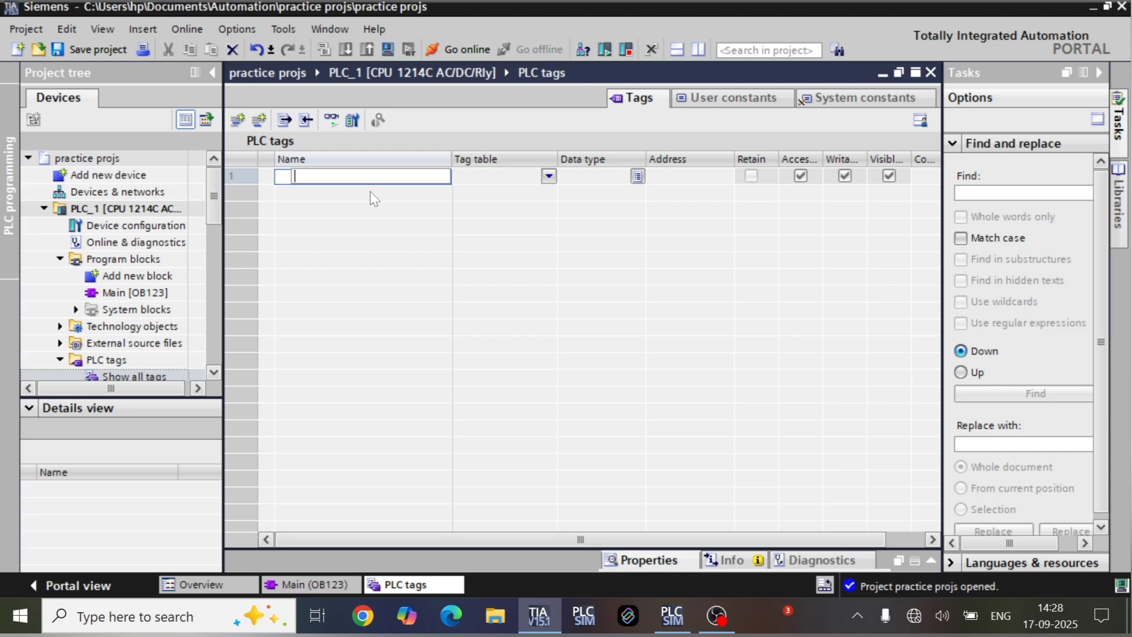
type("mw16")
key("Return")
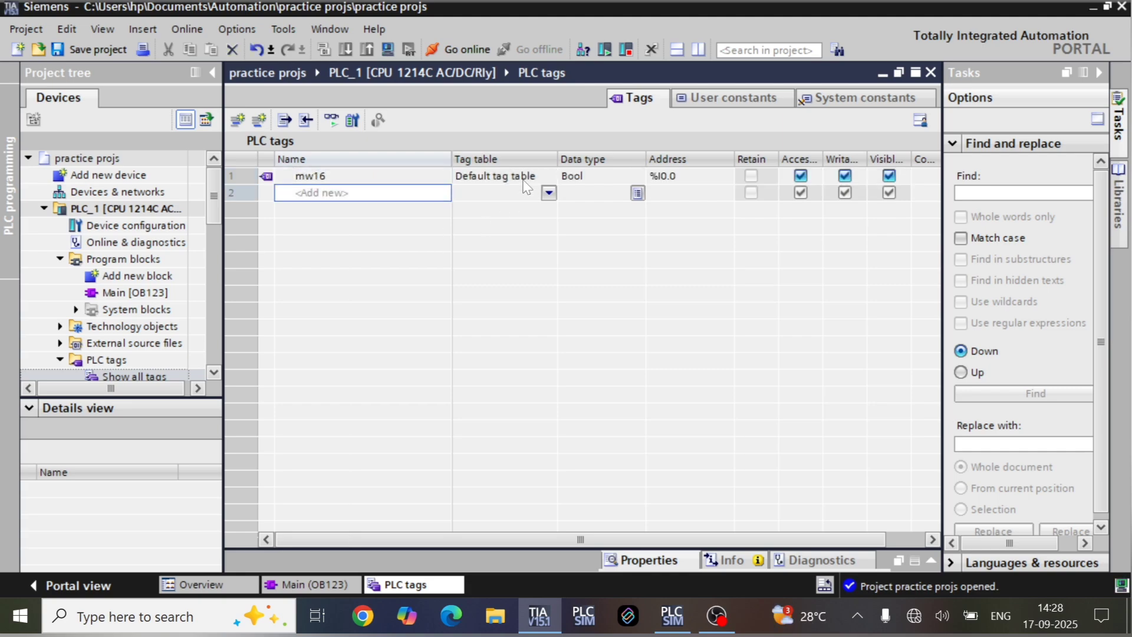
- Rename the mw16 tag to "plc input" and set its data type to Int
left_click(590, 177)
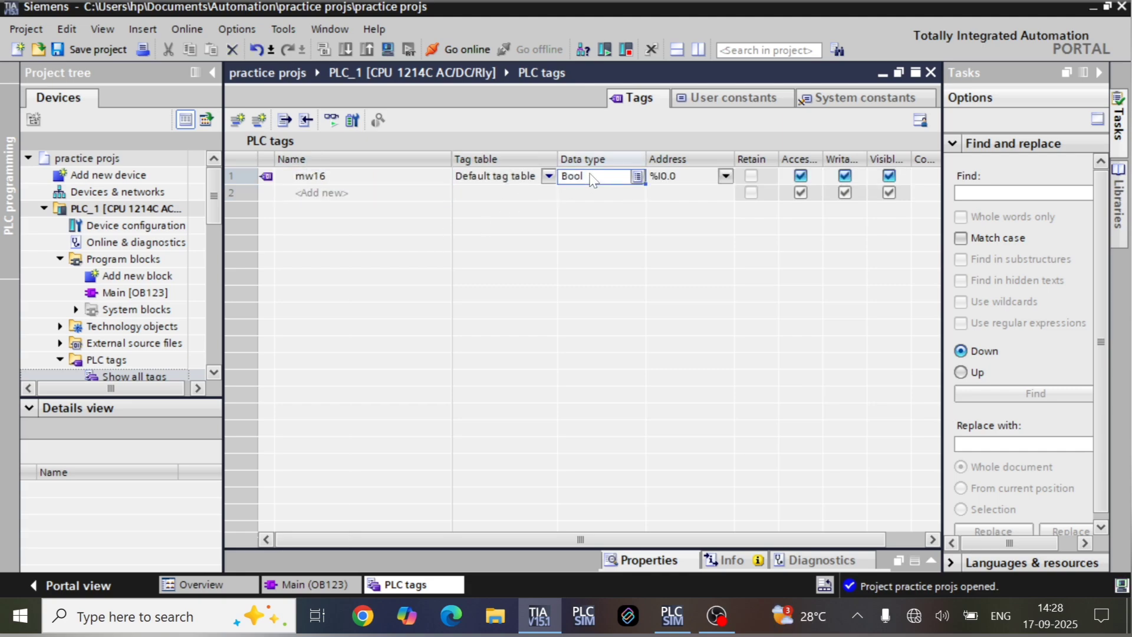
left_click(639, 179)
left_click(421, 180)
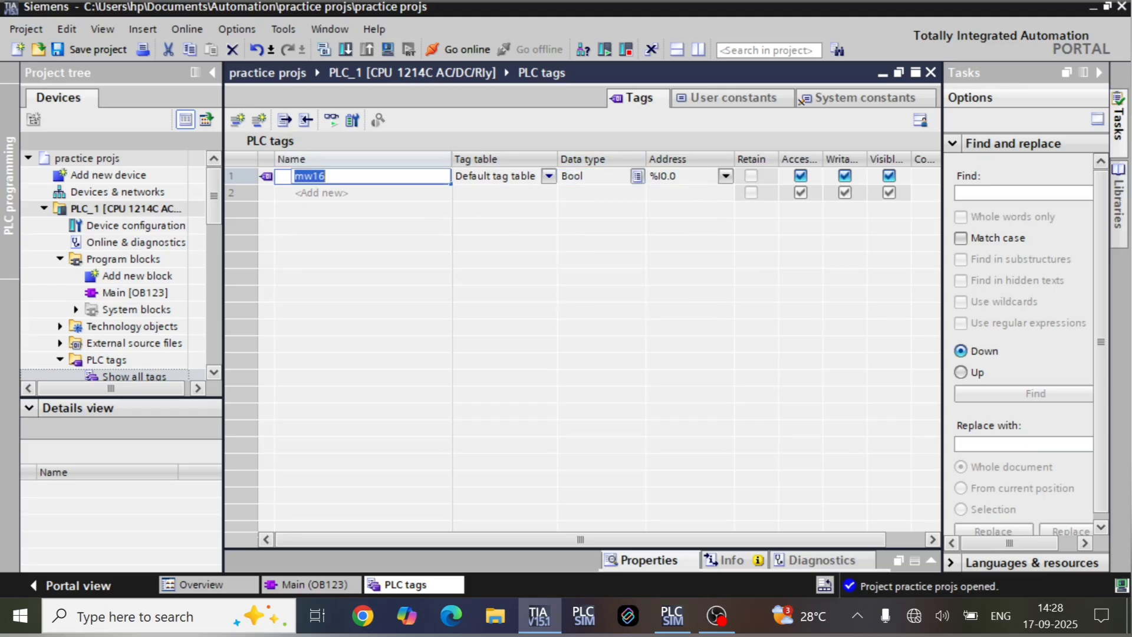
type("pl")
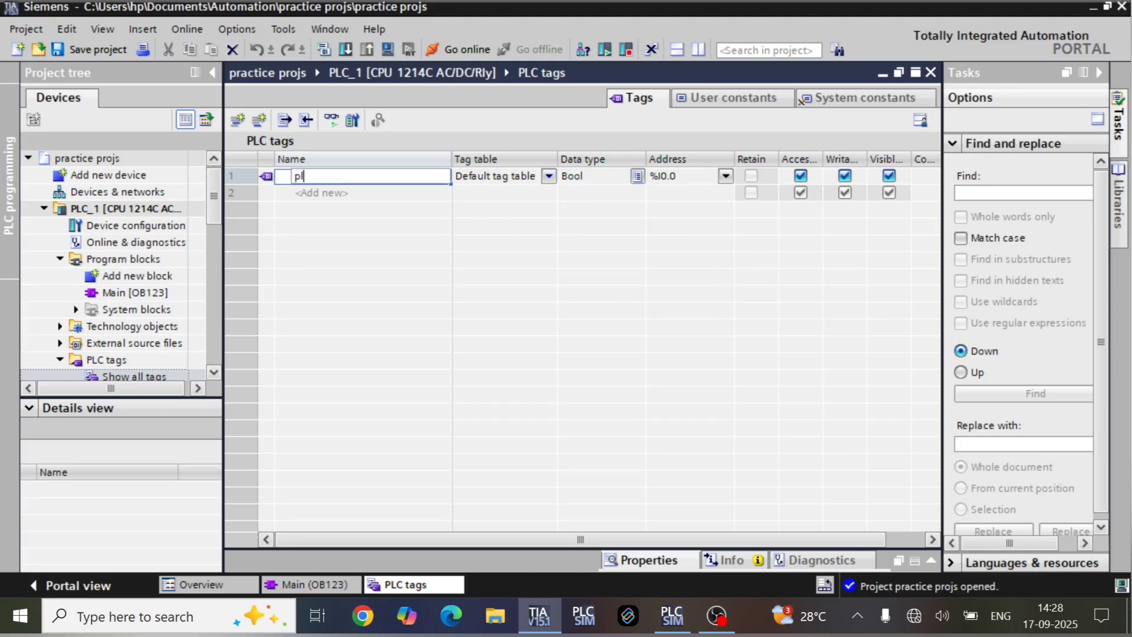
type("c")
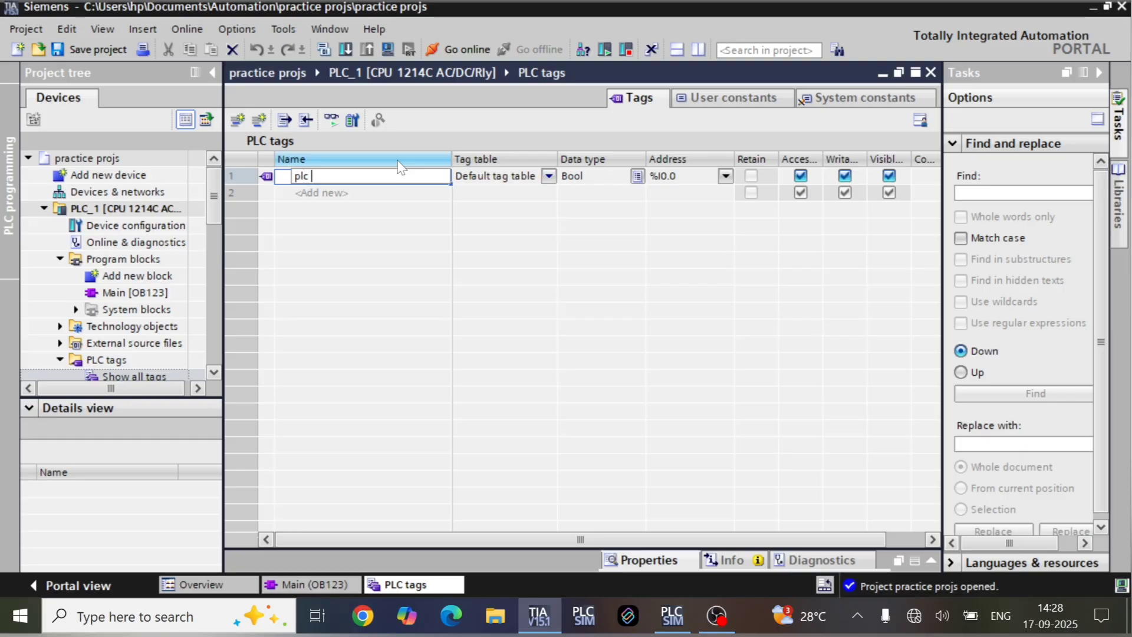
type(" input")
key("Tab")
key("Tab")
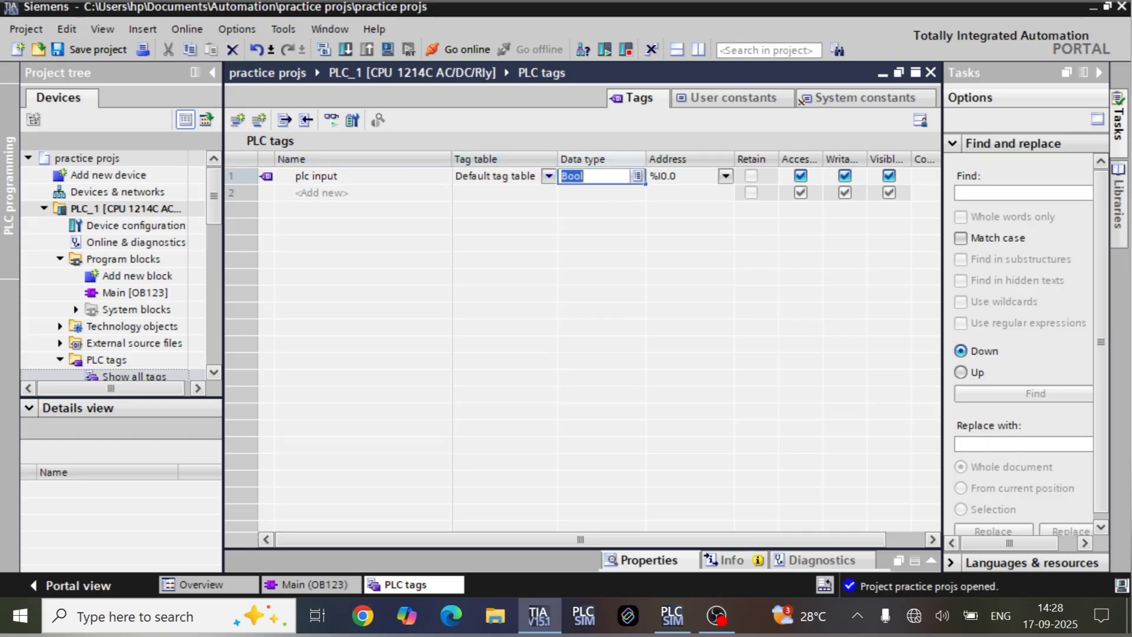
type("int")
left_click(607, 196)
- Assign the plc input tag the memory address %MW16, using operand identifier M and address 16
left_click(725, 176)
left_click(725, 176)
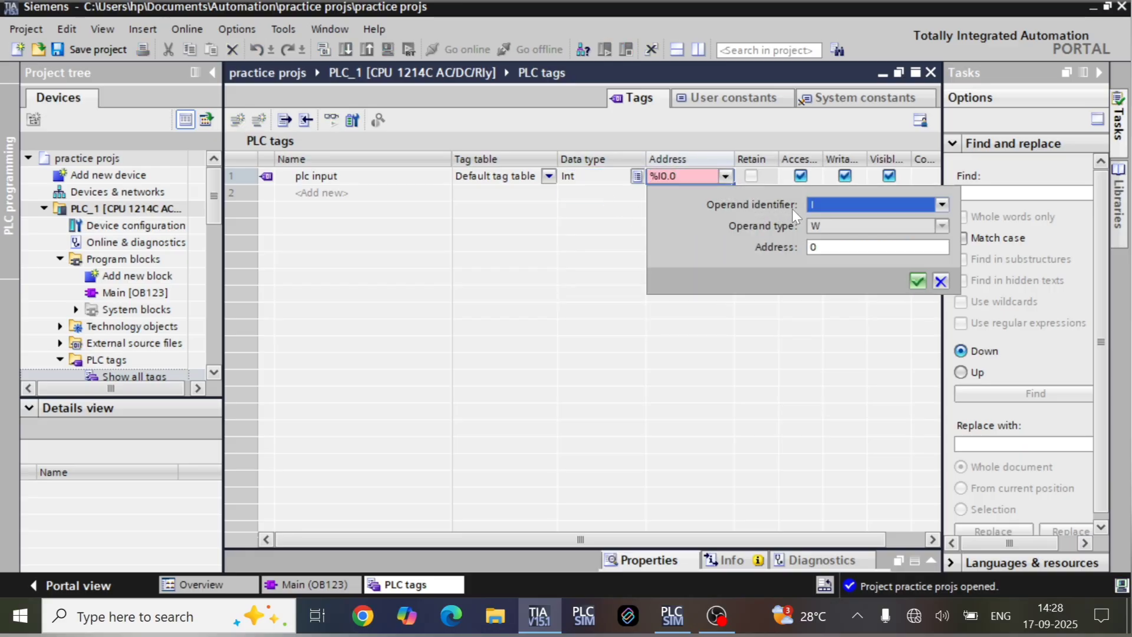
left_click(820, 205)
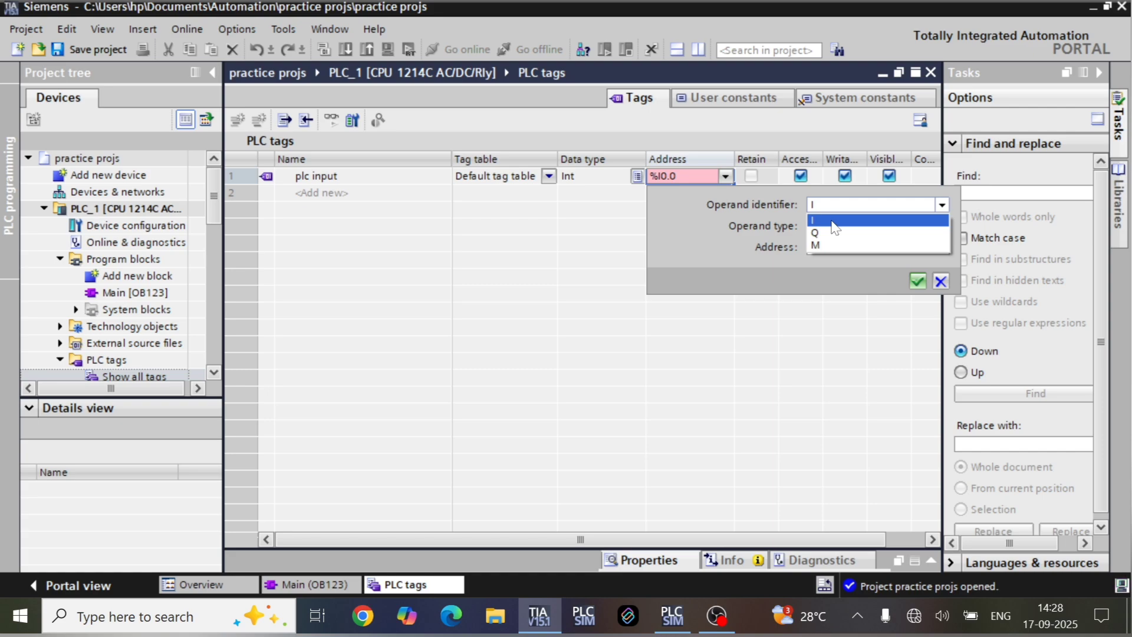
left_click(864, 246)
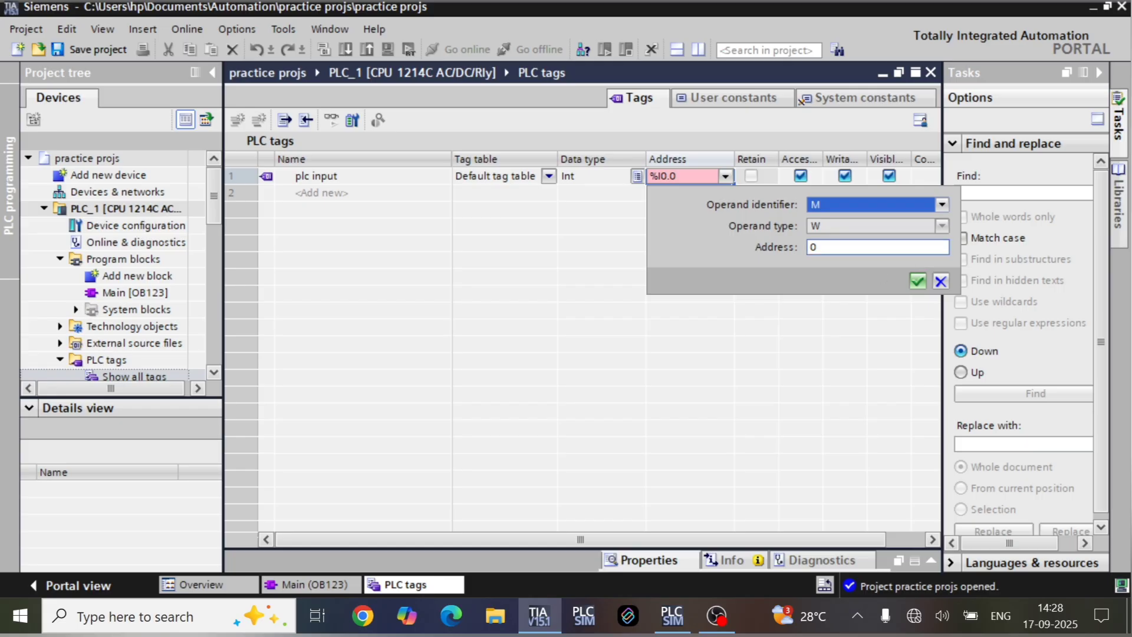
key("Tab")
type("16")
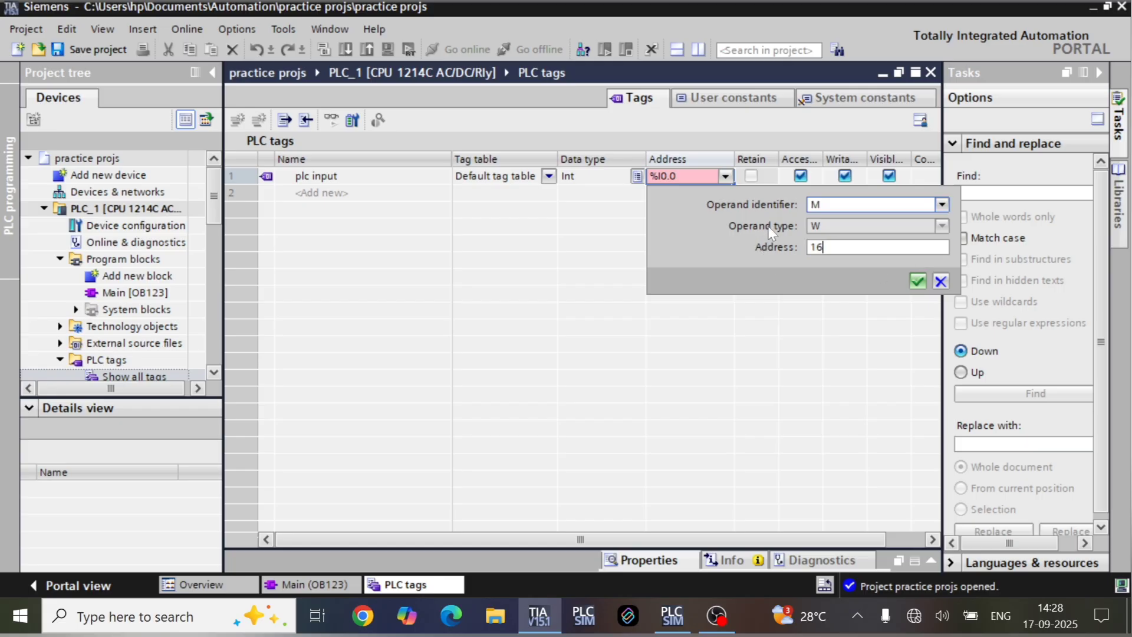
key("Return")
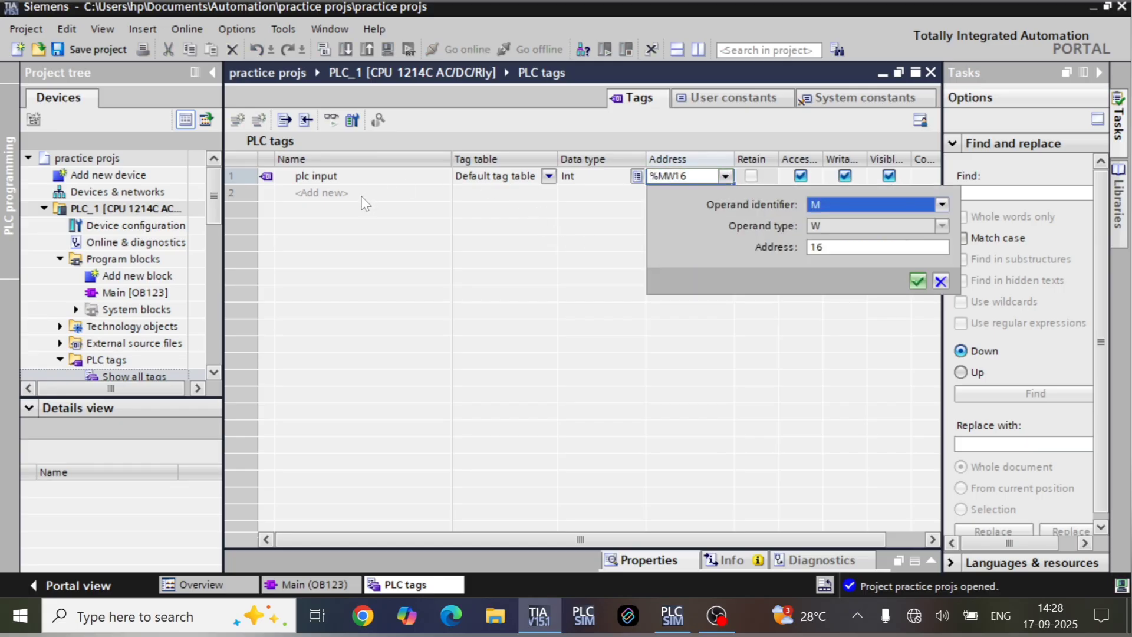
- Add a PLC tag named TANK LEVEL with data type Real
left_click(361, 193)
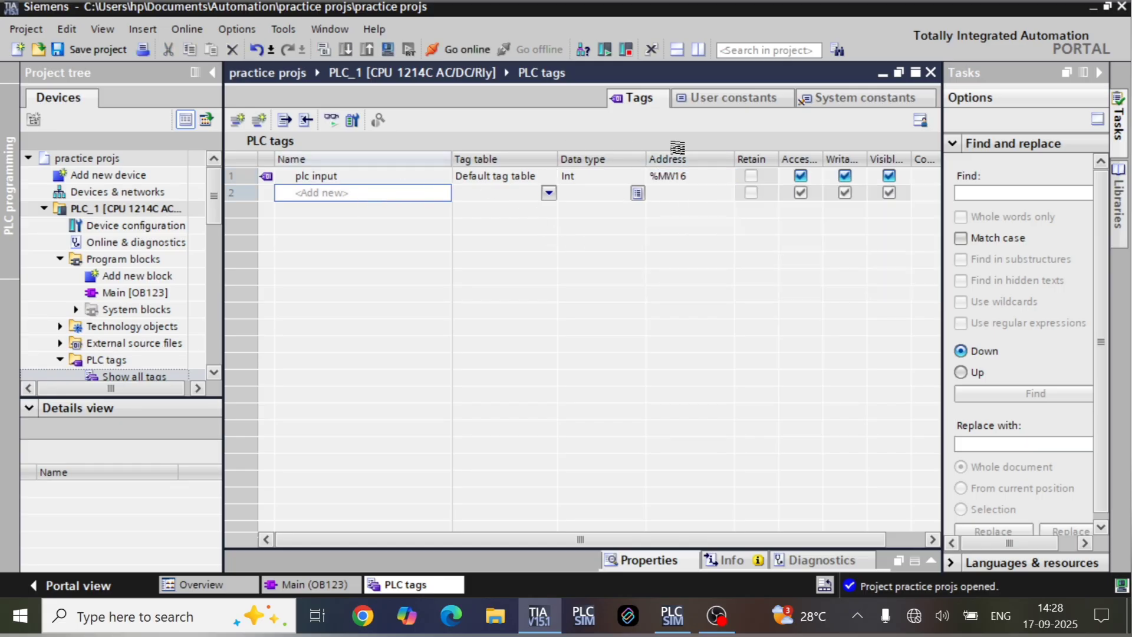
left_click(361, 194)
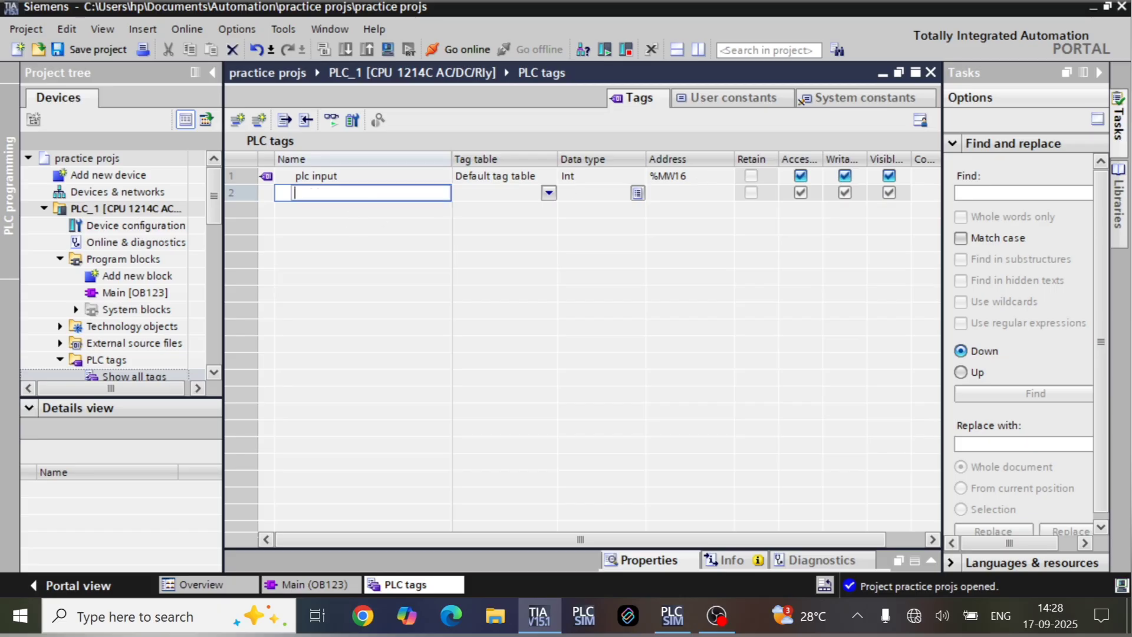
type("tt")
key("BackSpace")
type("TA")
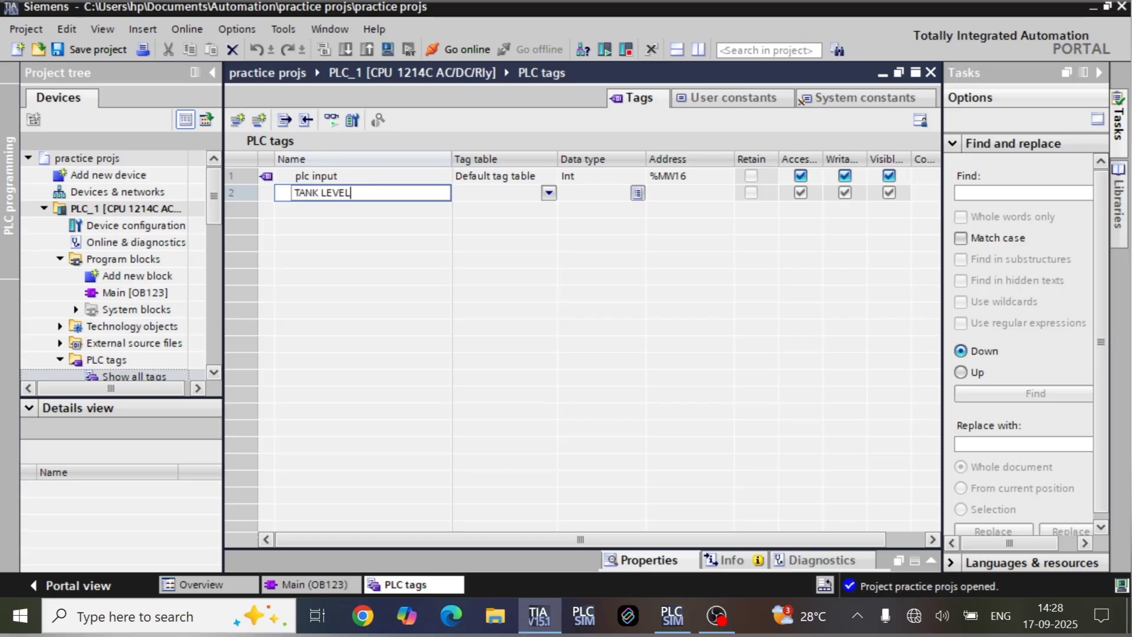
type("NK LEVEL")
key("Return")
key("Tab")
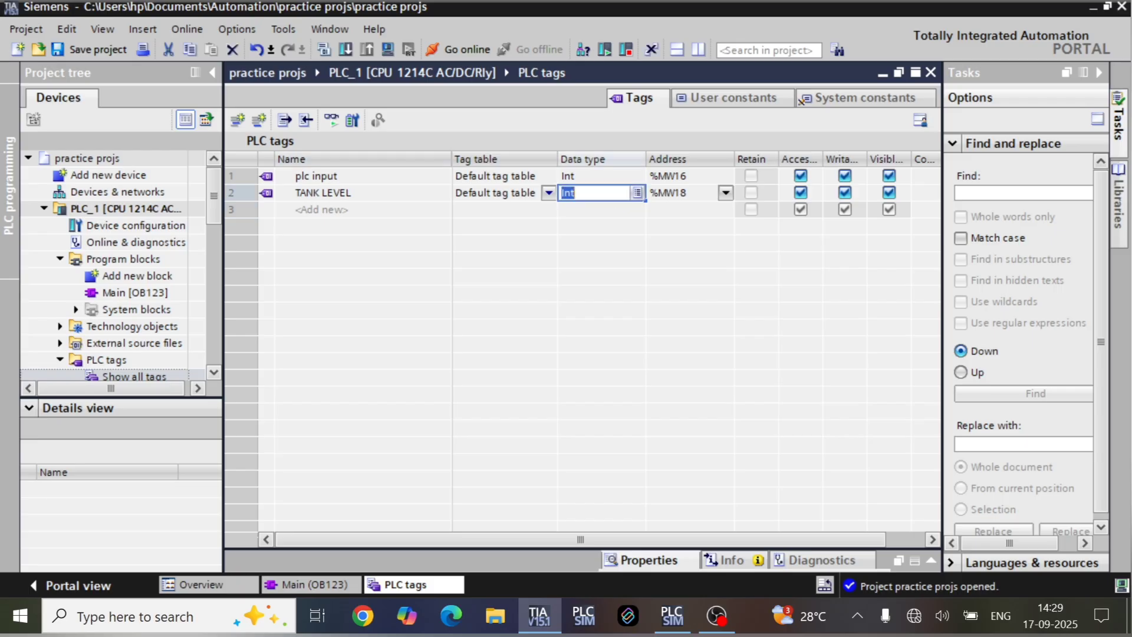
type("R")
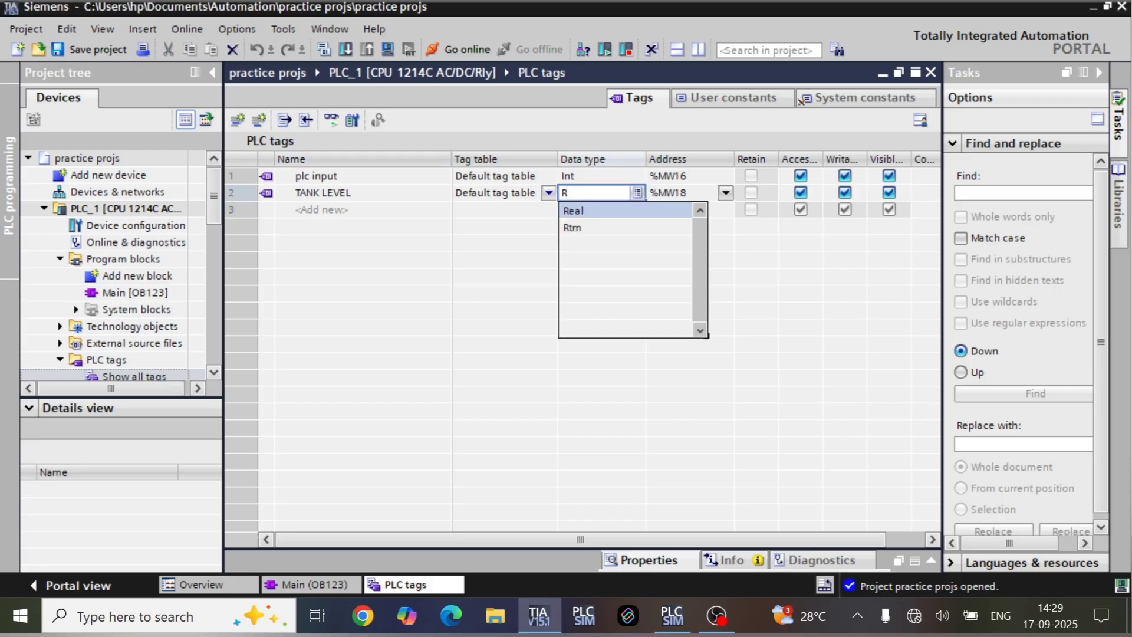
left_click(595, 209)
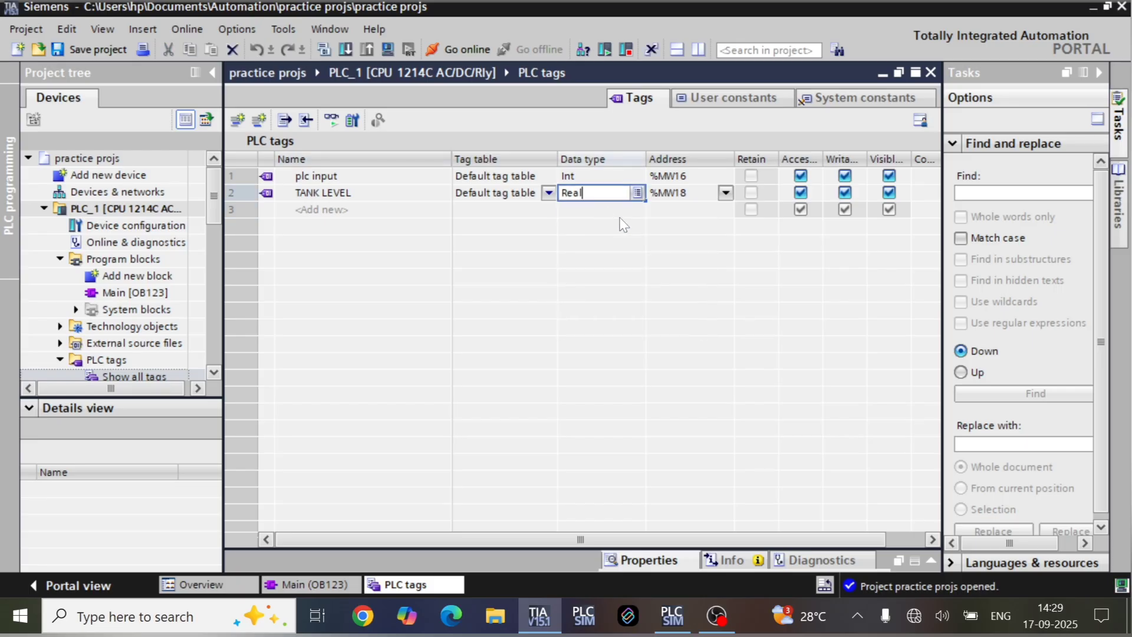
- Set the TANK LEVEL tag's address to %MD32
left_click(724, 194)
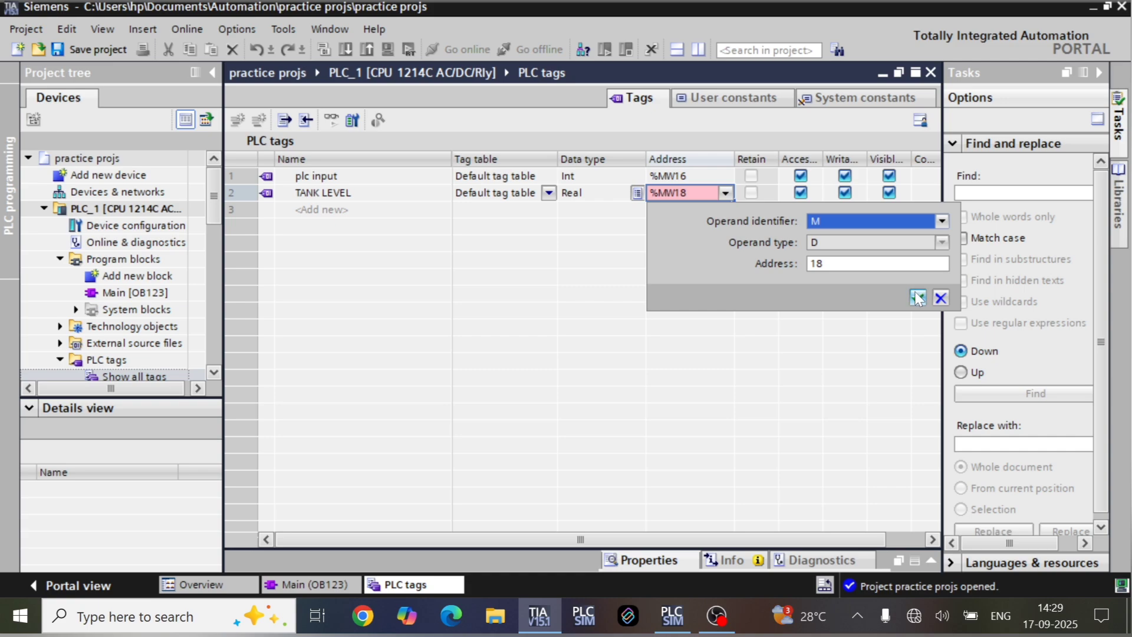
key("Tab")
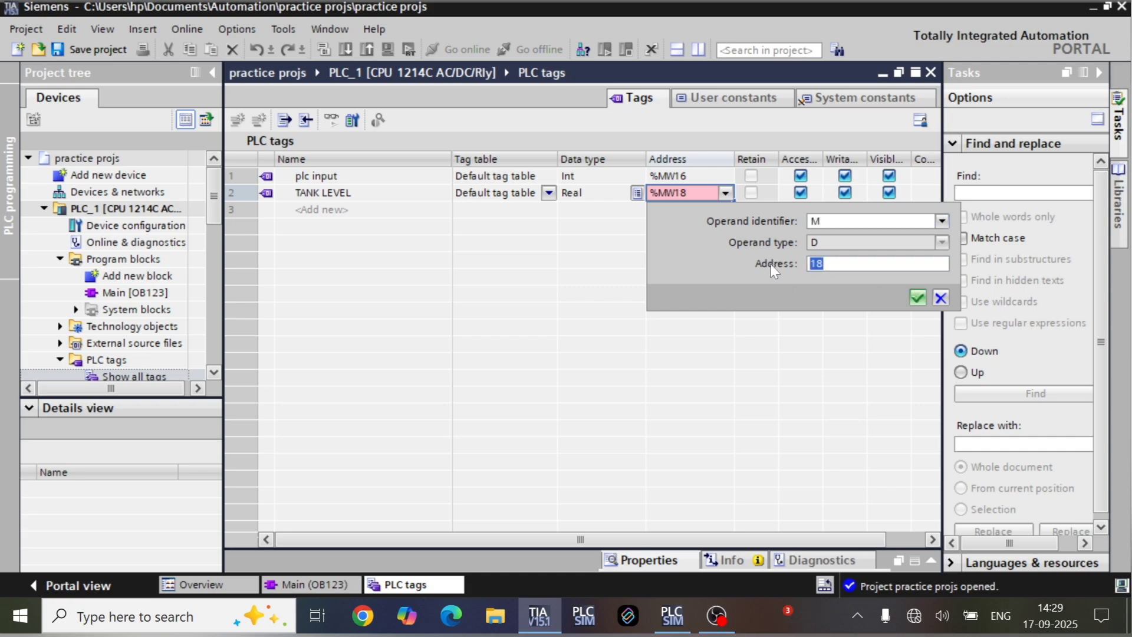
type("32")
key("Return")
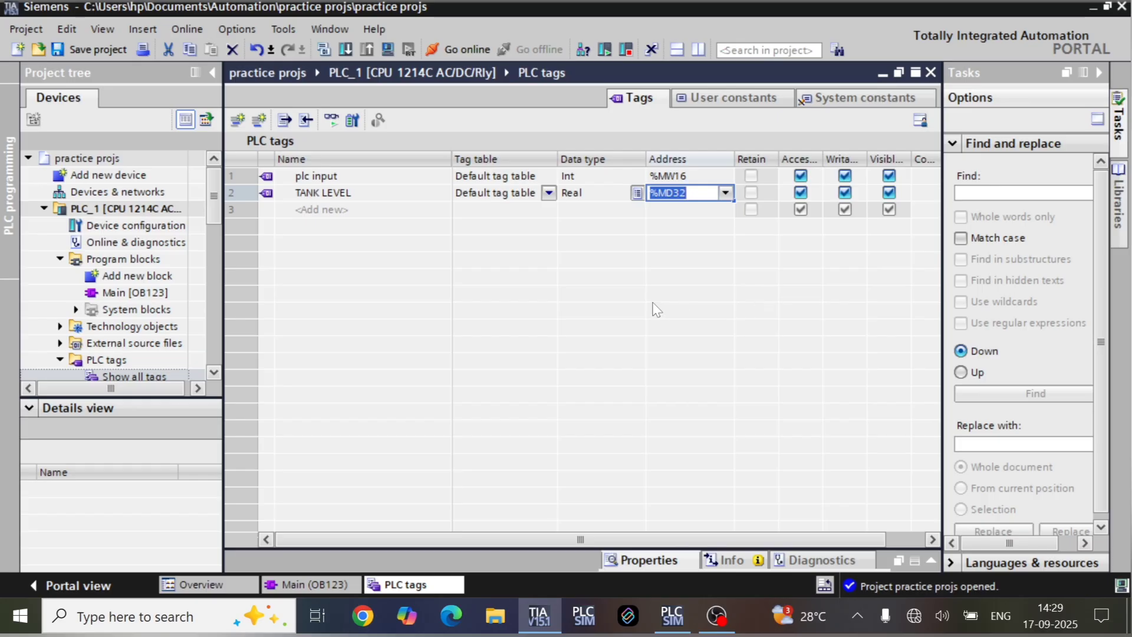
- Change the TANK LEVEL tag's memory address to %MD64
left_click(696, 192)
left_click(726, 193)
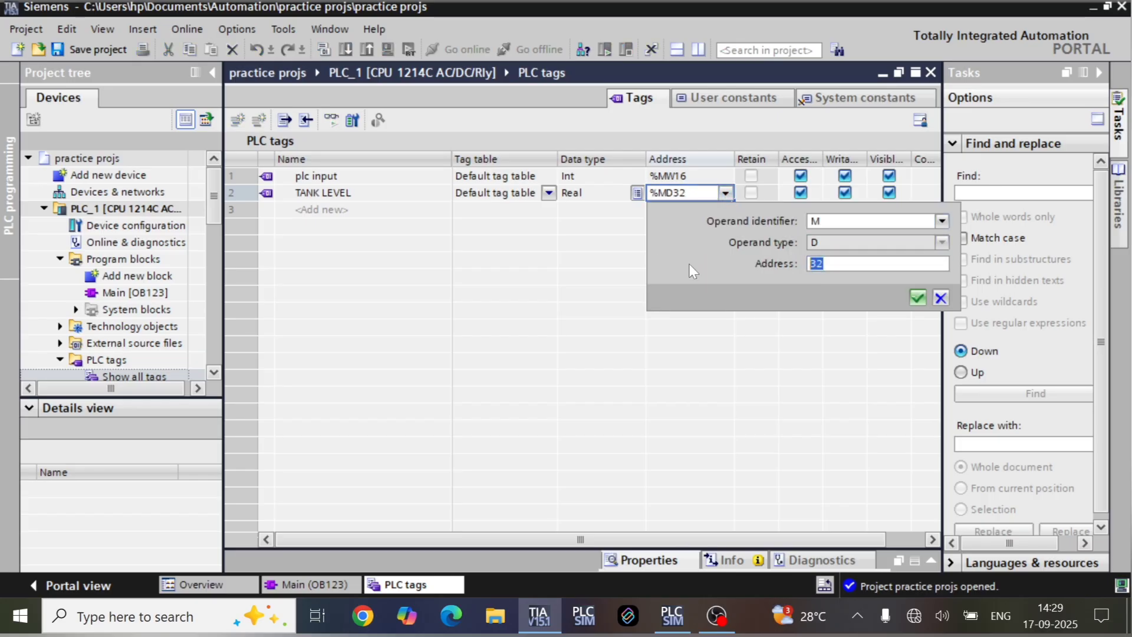
type("64")
key("Return")
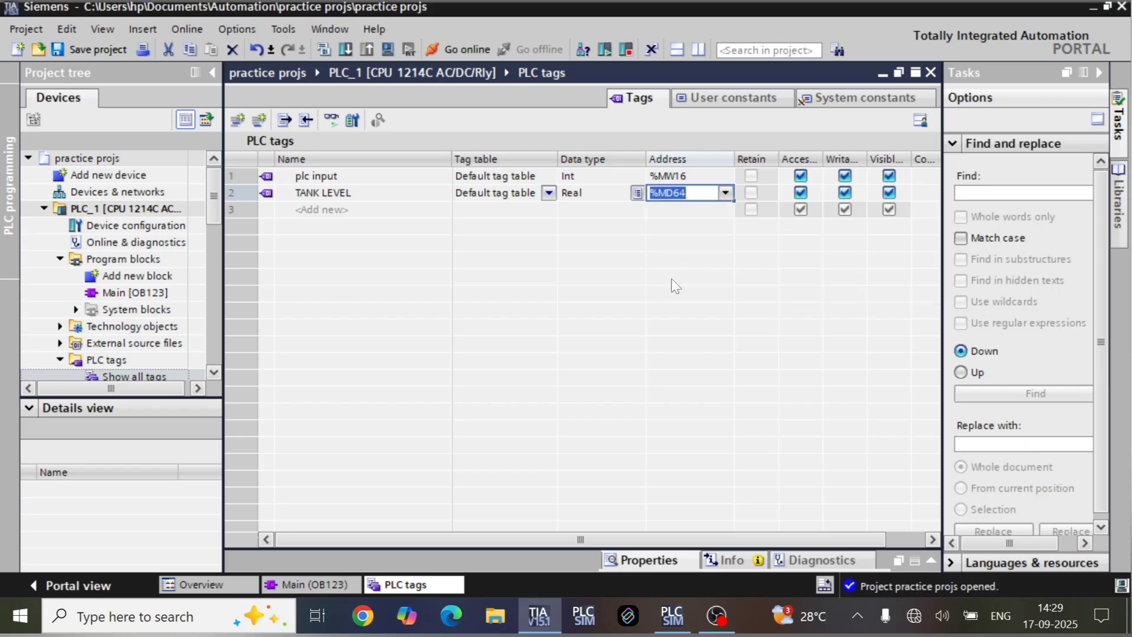
- Add a third PLC tag named PLC TO SCALE
left_click(402, 213)
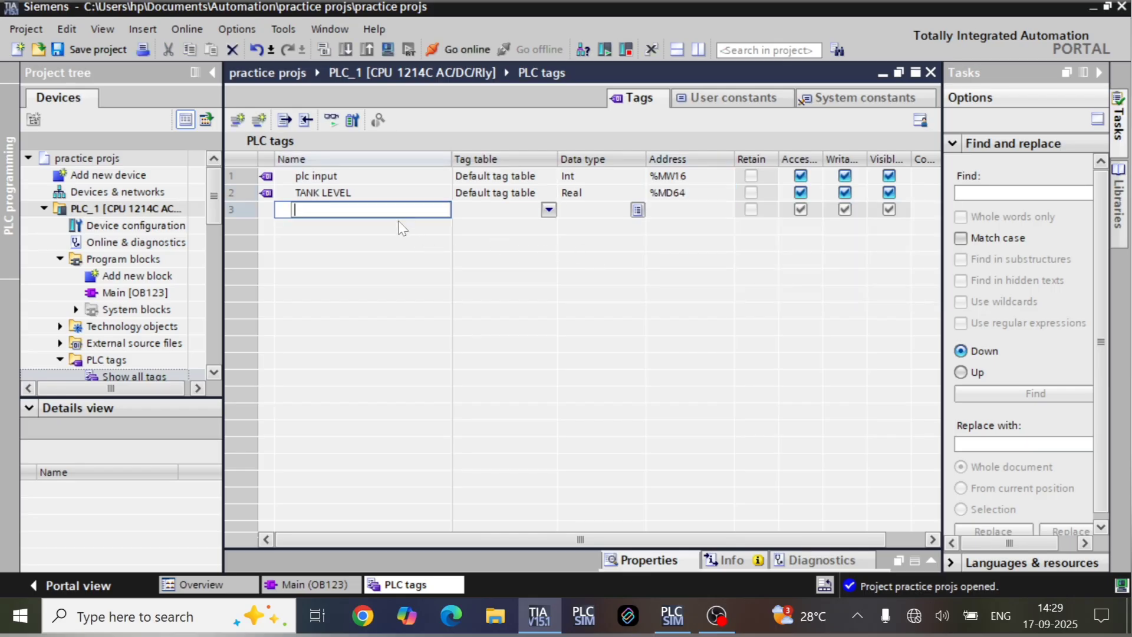
type("P")
key("BackSpace")
type("C TO SCALE")
key("Return")
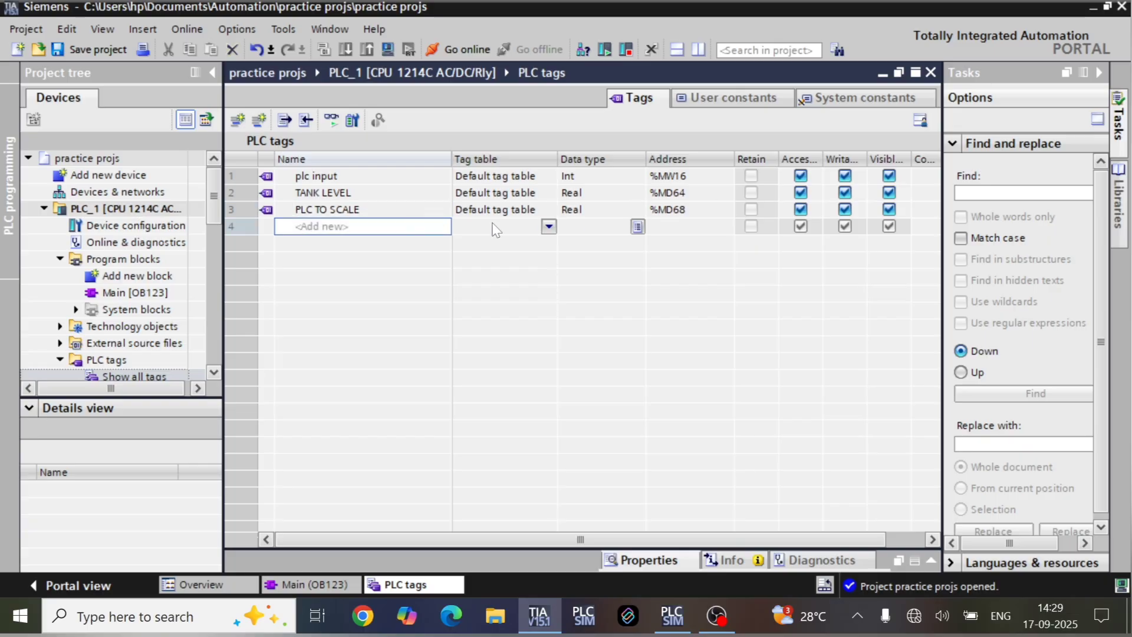
- Set the PLC TO SCALE tag's memory address to %MD32
left_click(607, 213)
left_click(677, 213)
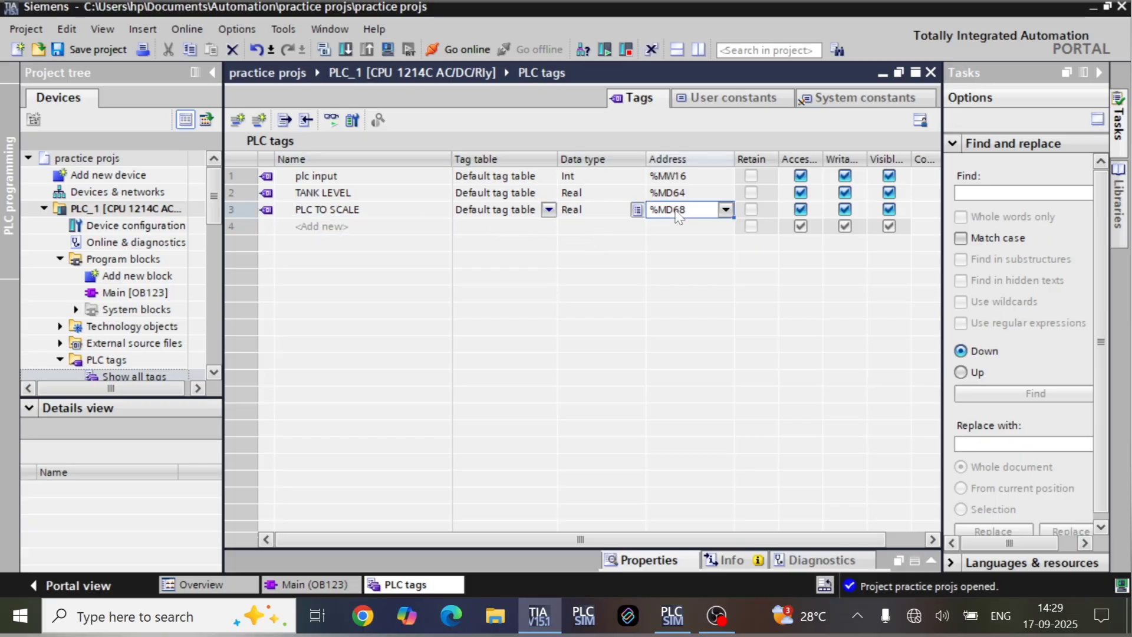
left_click(725, 210)
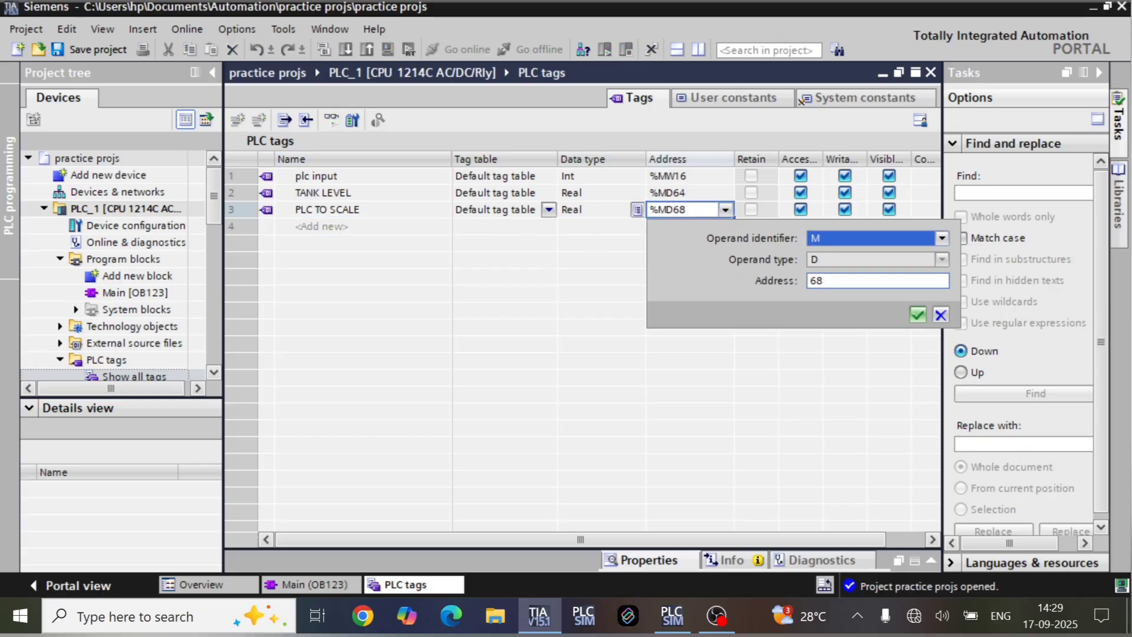
type("32")
key("Return")
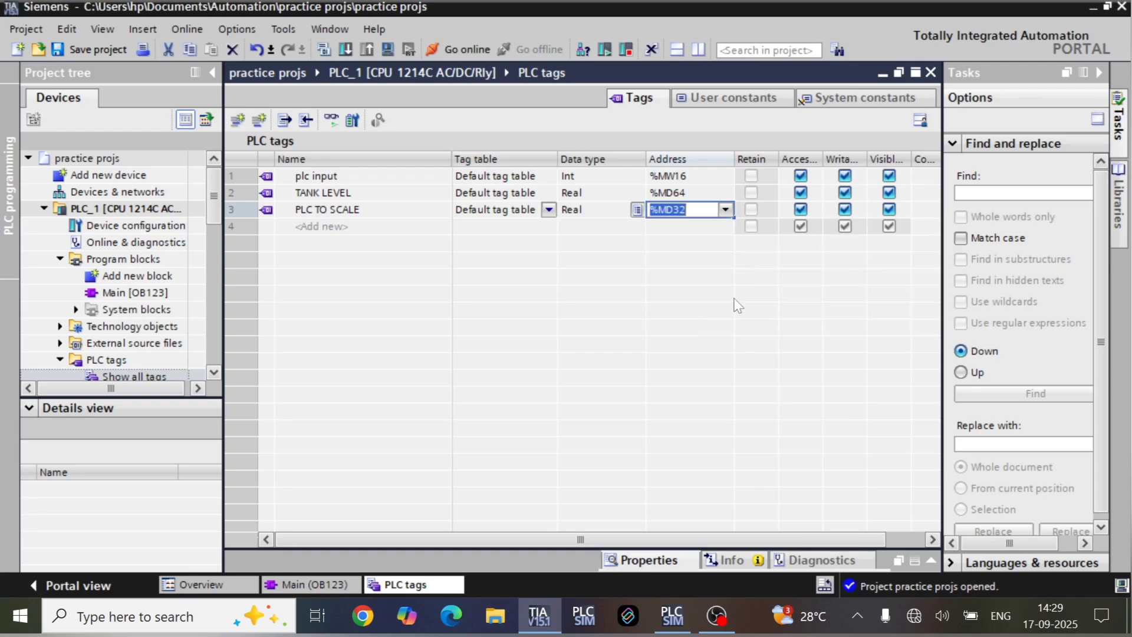
left_click(361, 228)
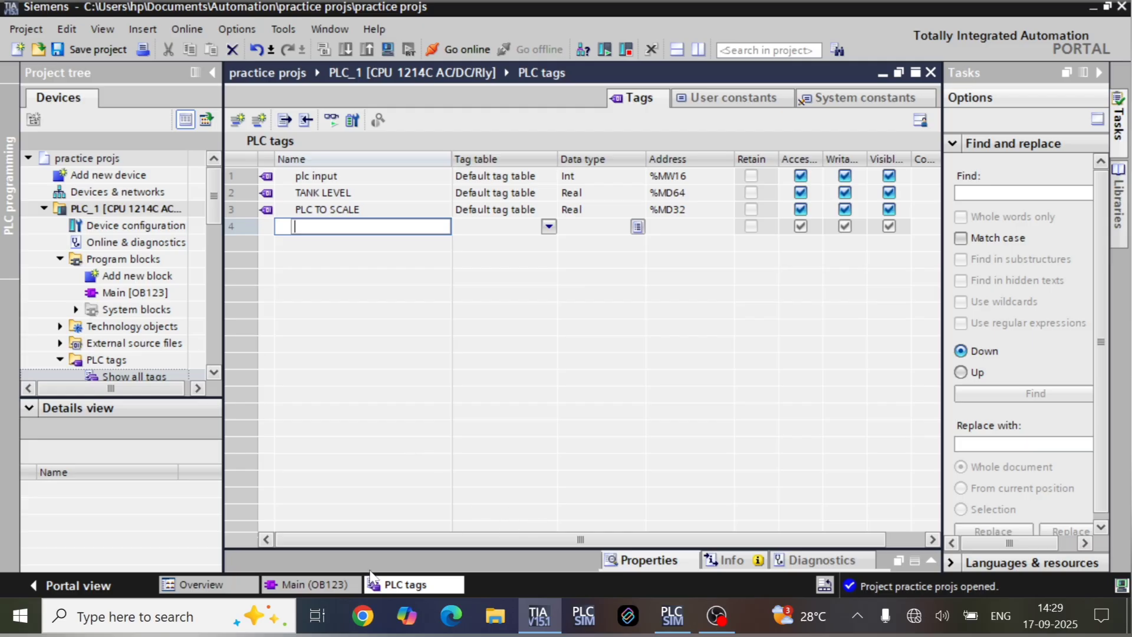
- Return to Main [OB123] and assign the plc input tag to the VALUE input of the NORM_X block
left_click(330, 585)
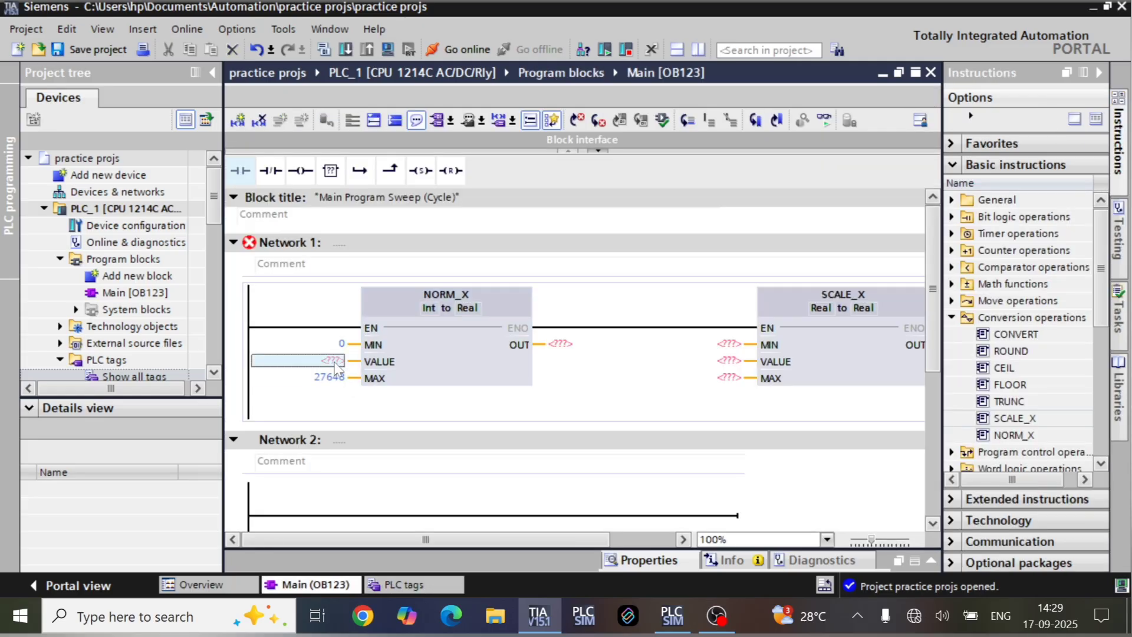
left_click(335, 362)
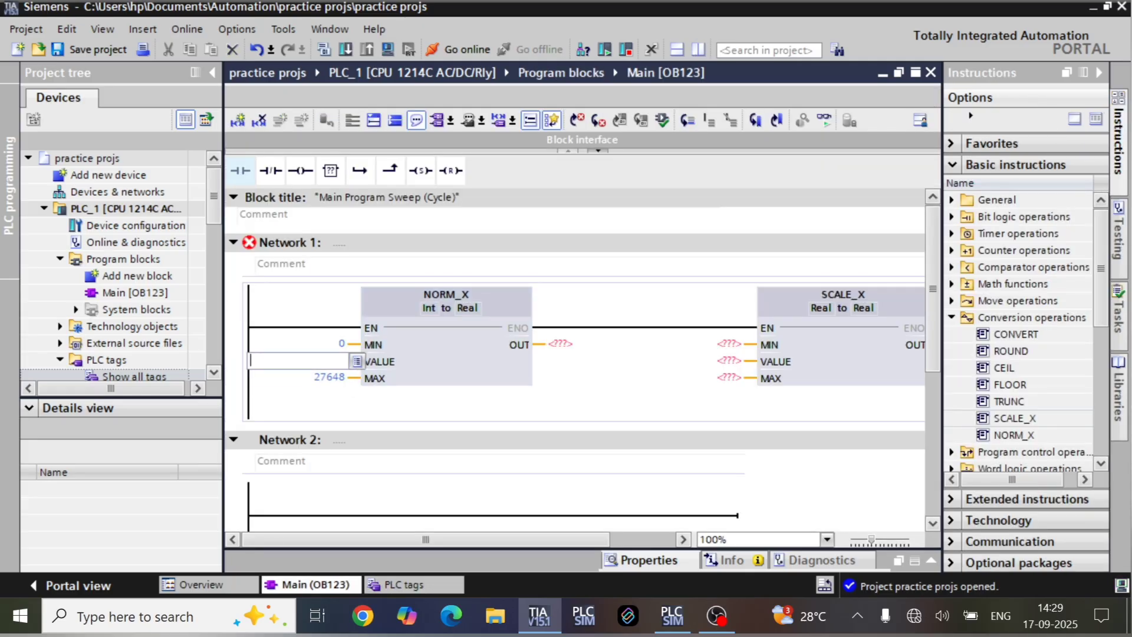
type("pl")
left_click(341, 378)
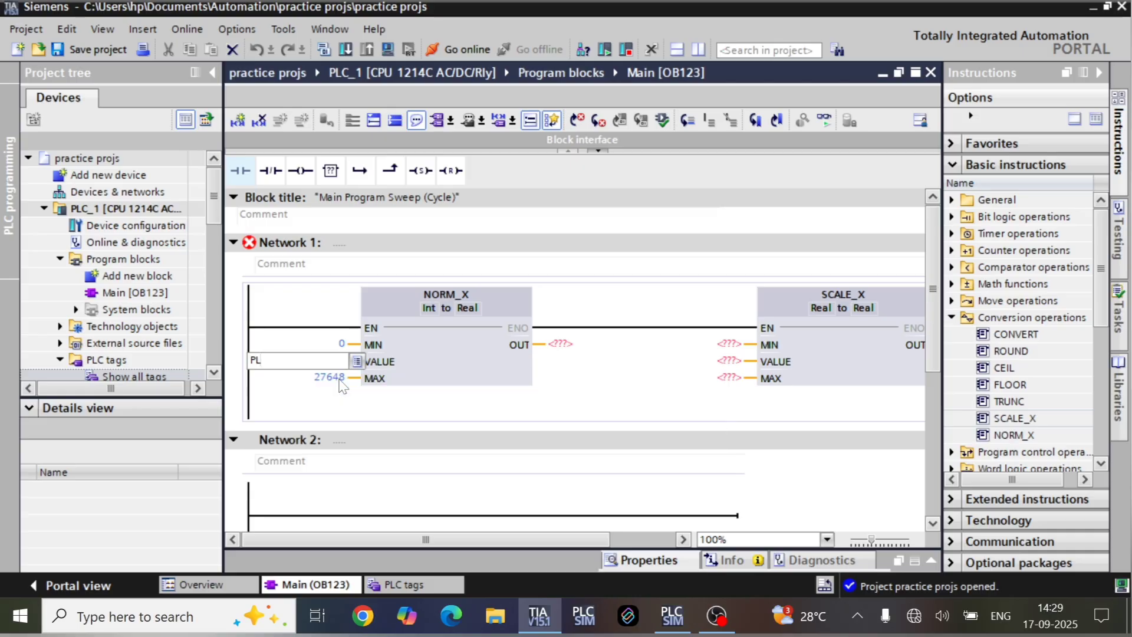
key("Return")
- Assign the PLC TO SCALE tag to the OUT output of the NORM_X block
double_click(571, 346)
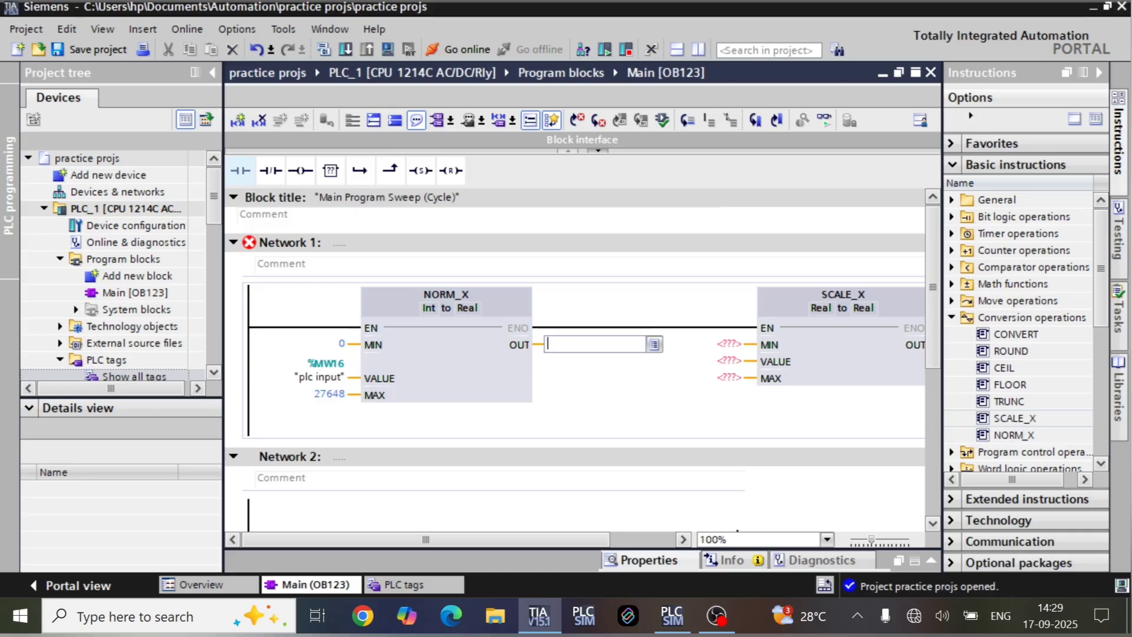
type("PL")
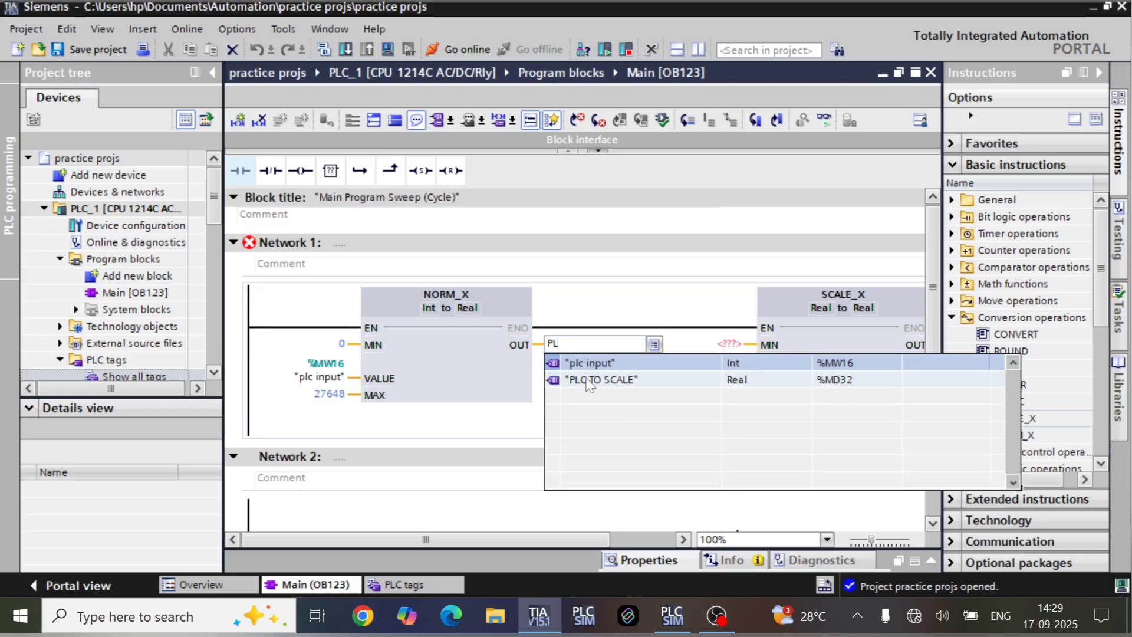
left_click(587, 381)
key("Return")
- Set the SCALE_X block's MIN to 0.0 and its MAX to 10.0
left_click(731, 344)
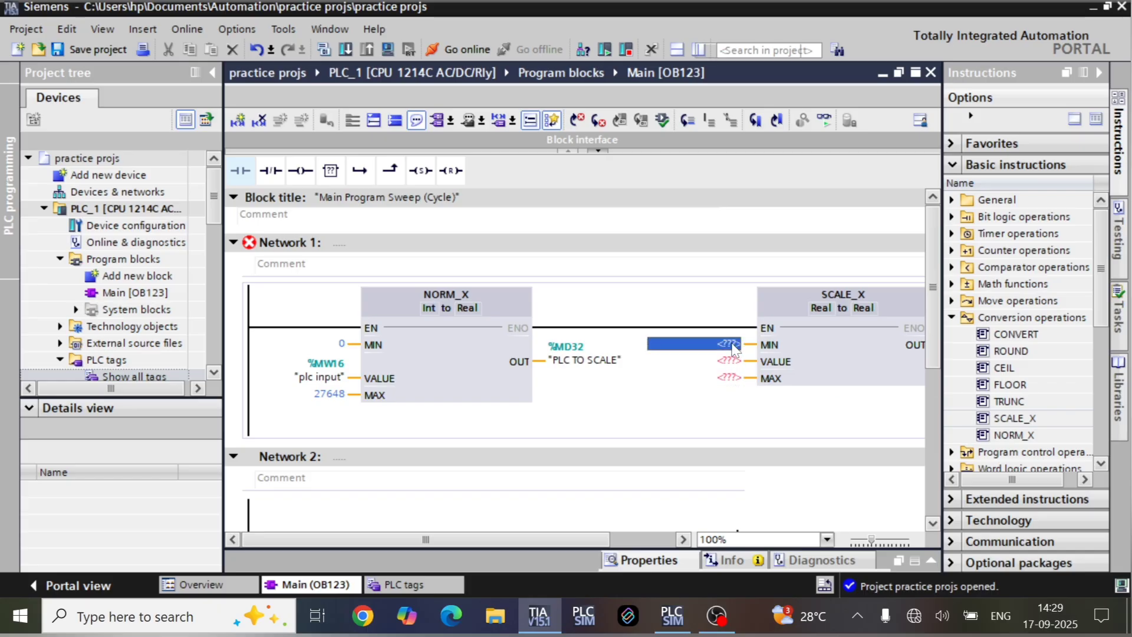
left_click(732, 346)
type("0")
key("Tab")
key("Tab")
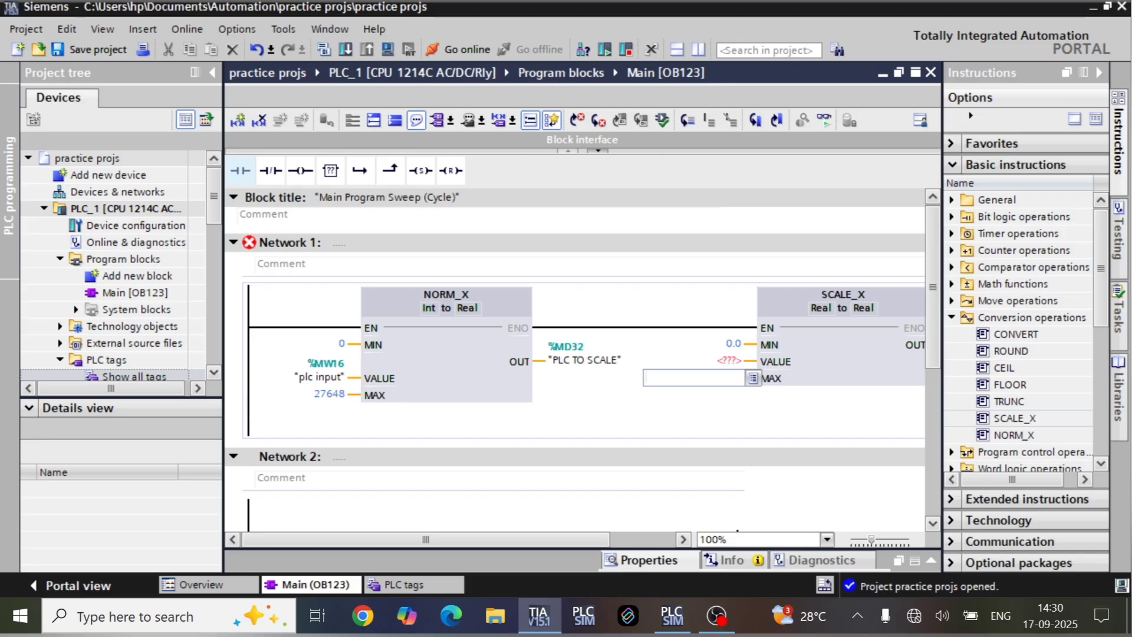
type("10")
key("Tab")
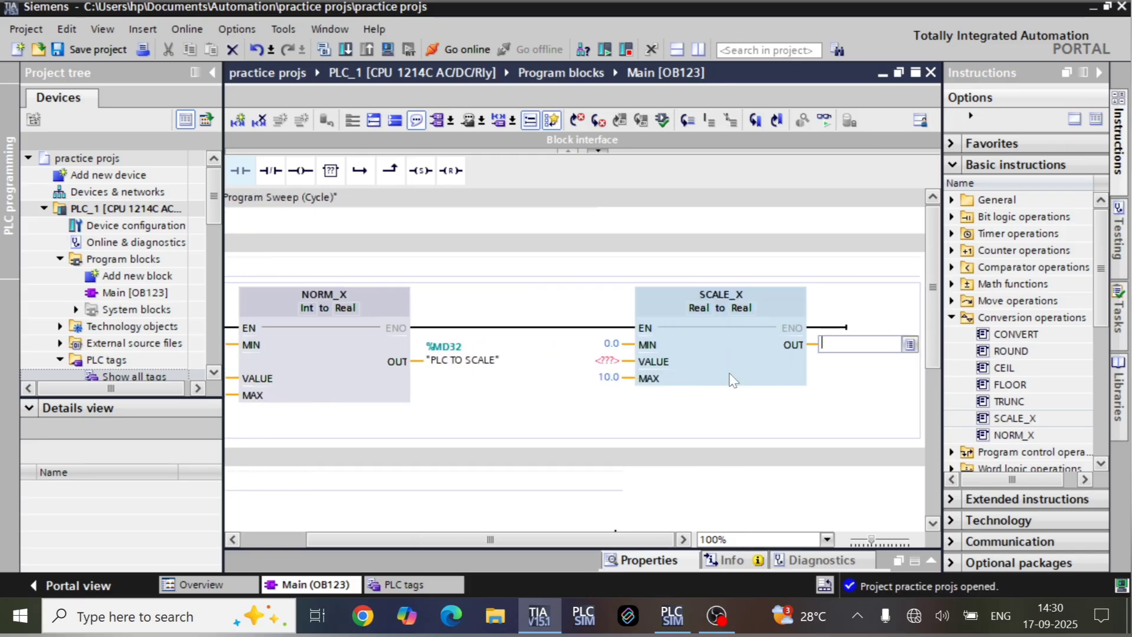
- Assign the PLC TO SCALE tag to the VALUE input of the SCALE_X block
left_click(607, 361)
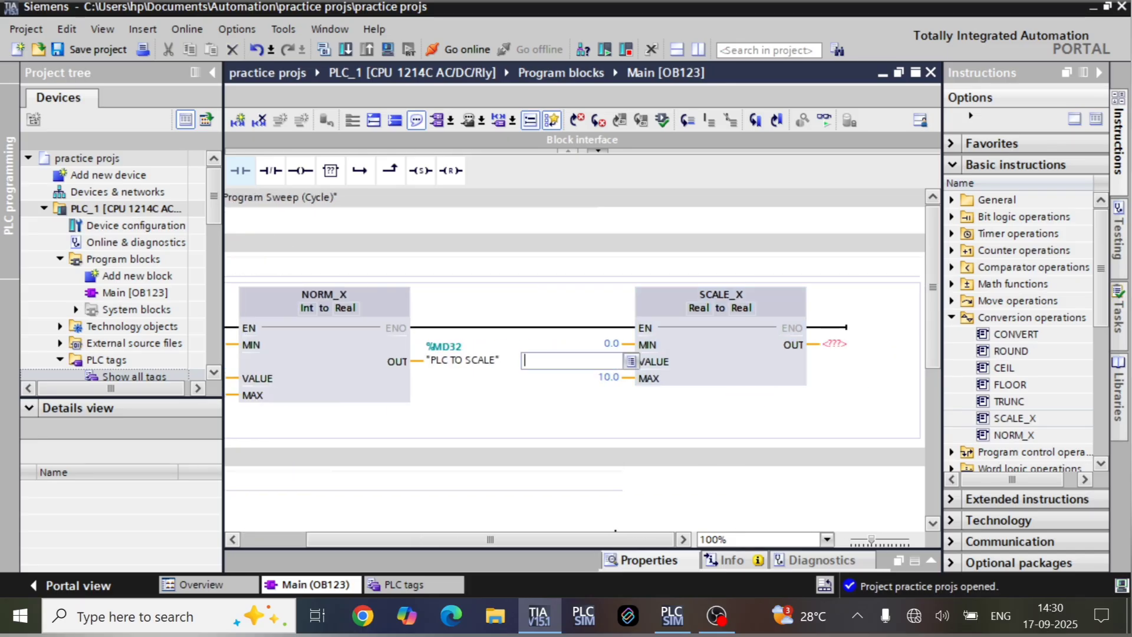
type("PL")
left_click(619, 392)
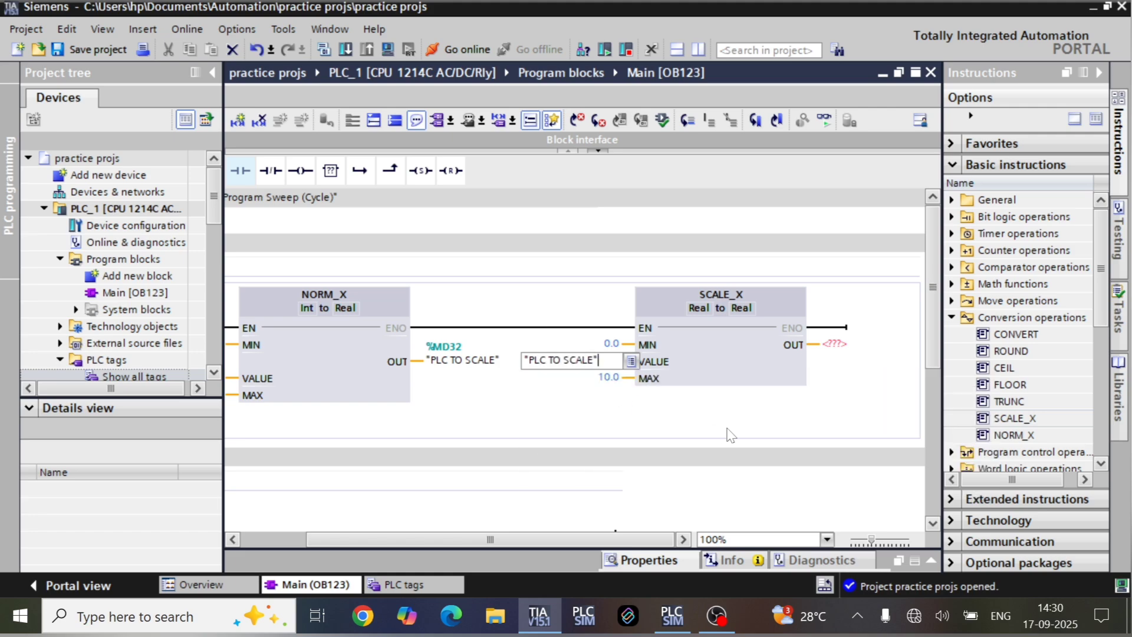
left_click(787, 399)
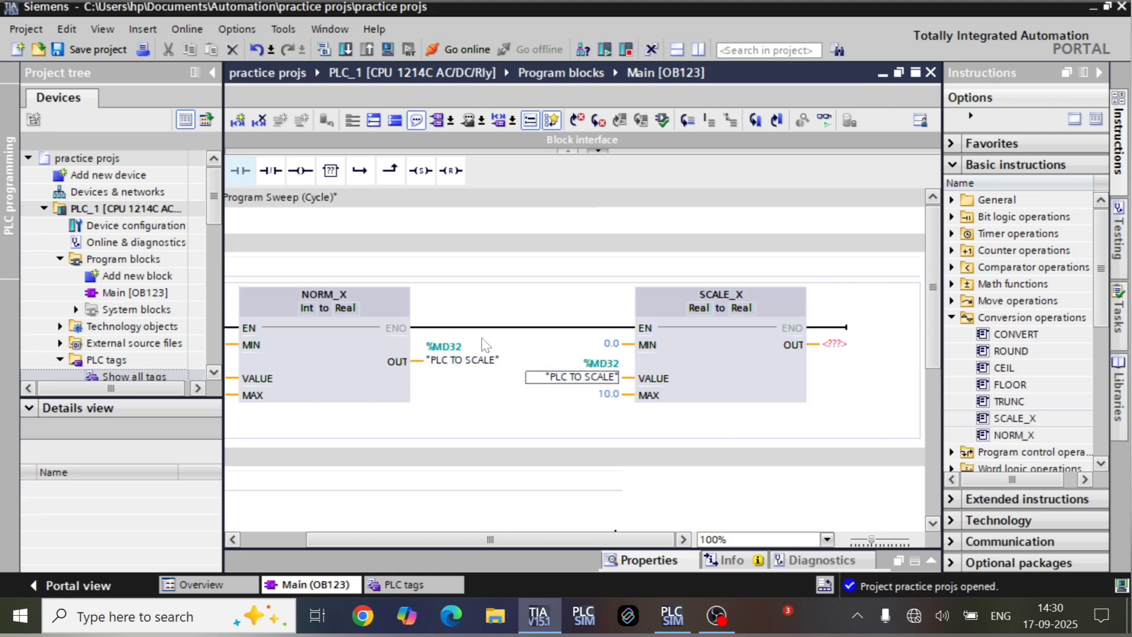
- Assign the TANK LEVEL tag to the OUT output of the SCALE_X block
double_click(833, 344)
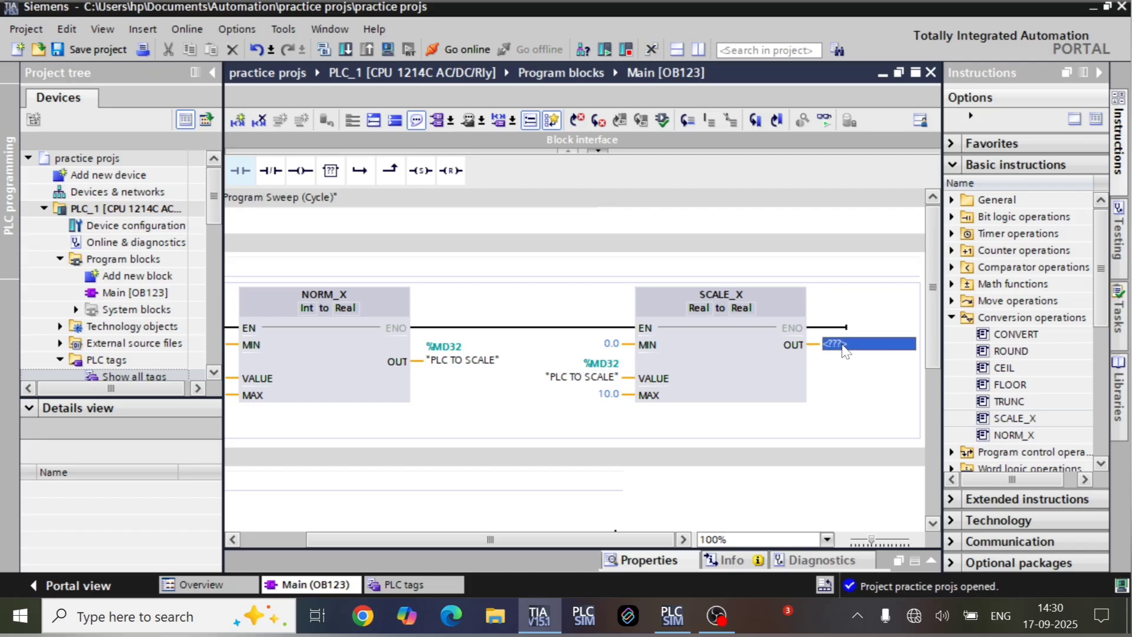
type("T")
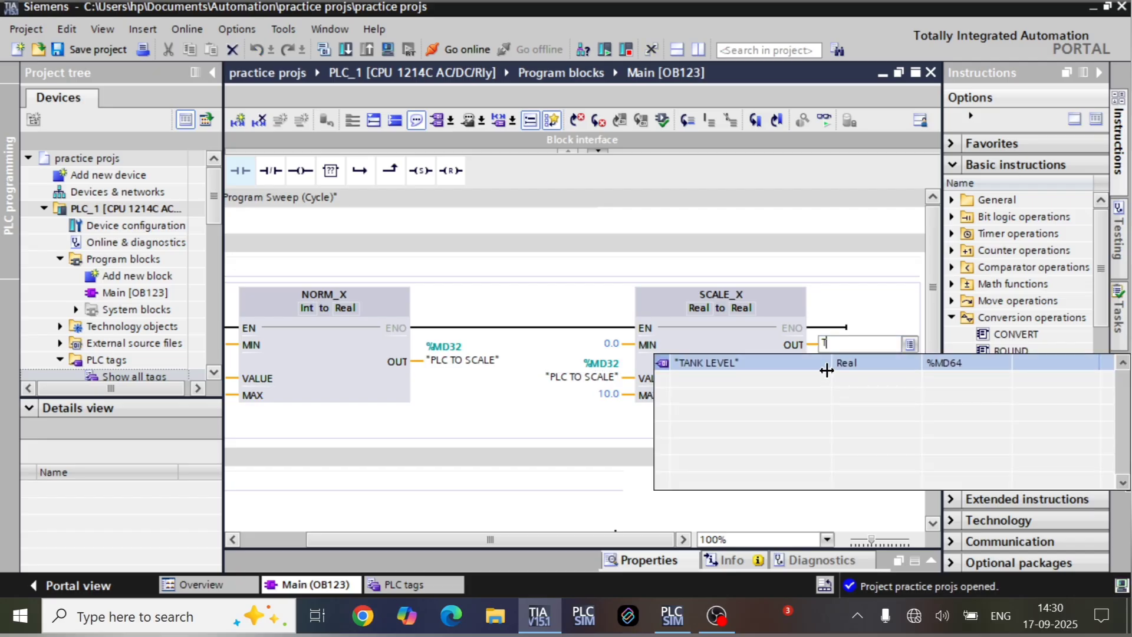
left_click(803, 364)
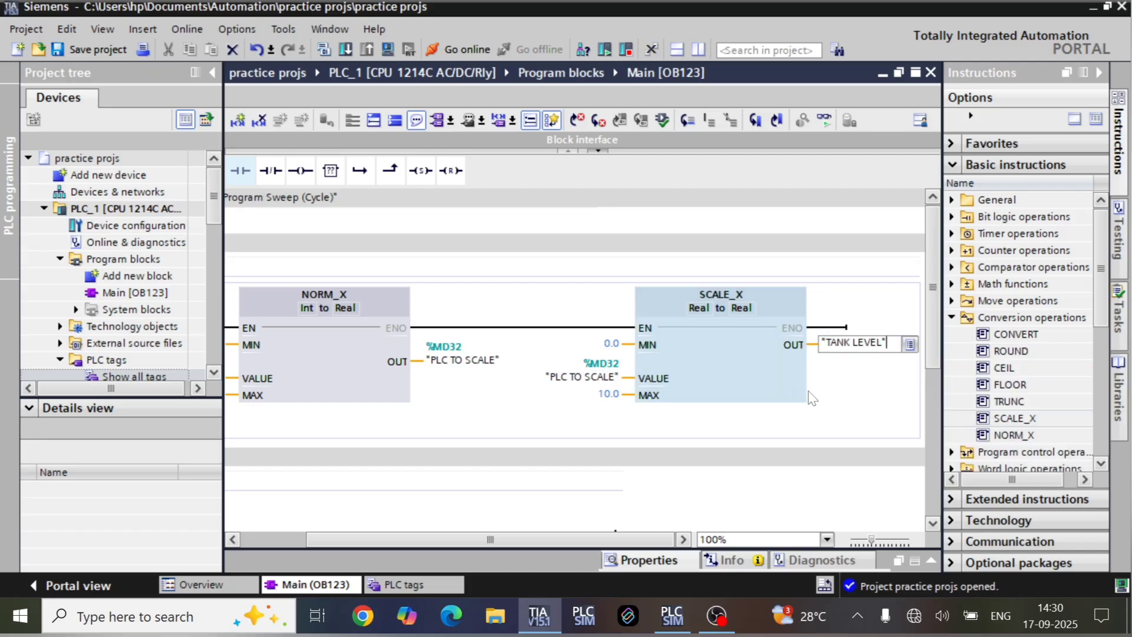
key("Return")
scroll(708, 429, "down", 2)
scroll(653, 398, "up", 2)
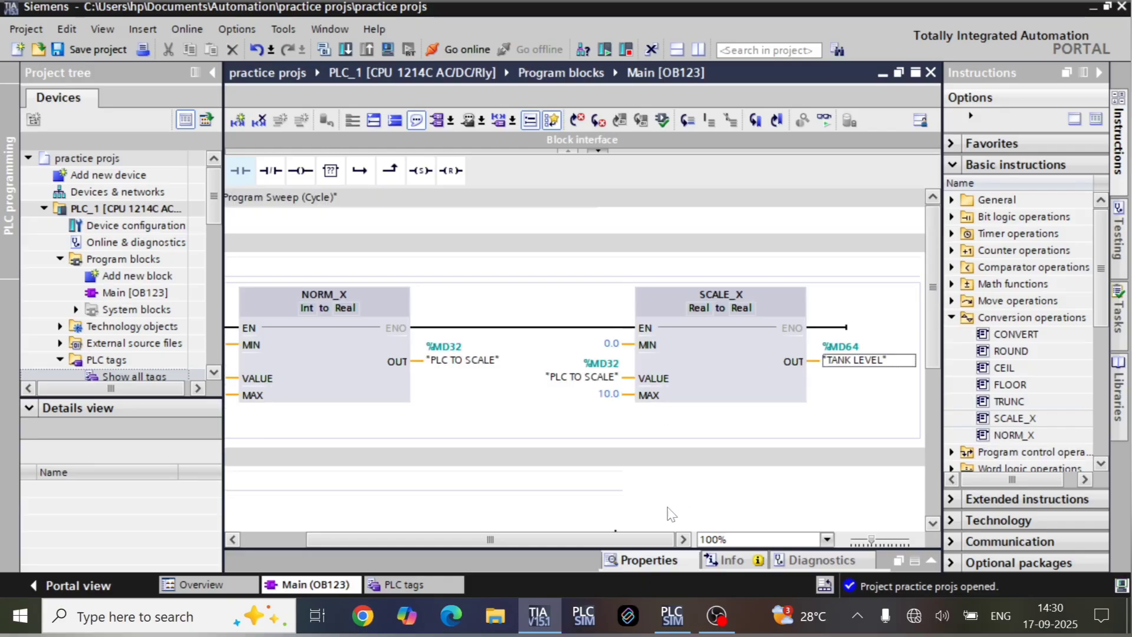
- Collapse the project tree to give the ladder networks of Main [OB123] more room
left_click(212, 73)
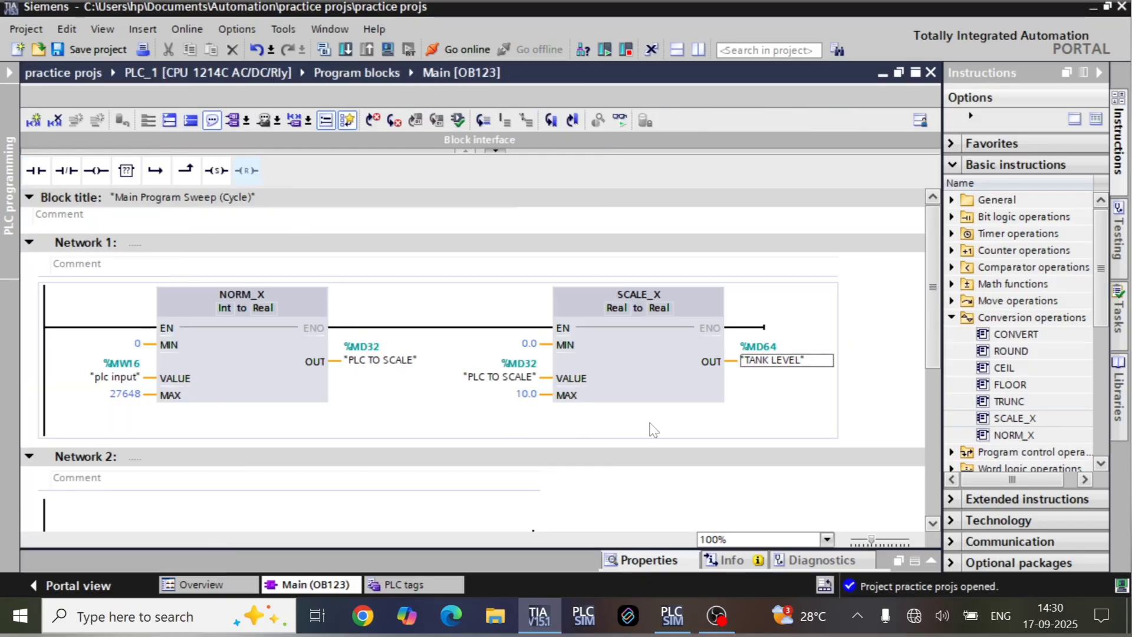
left_click(593, 534)
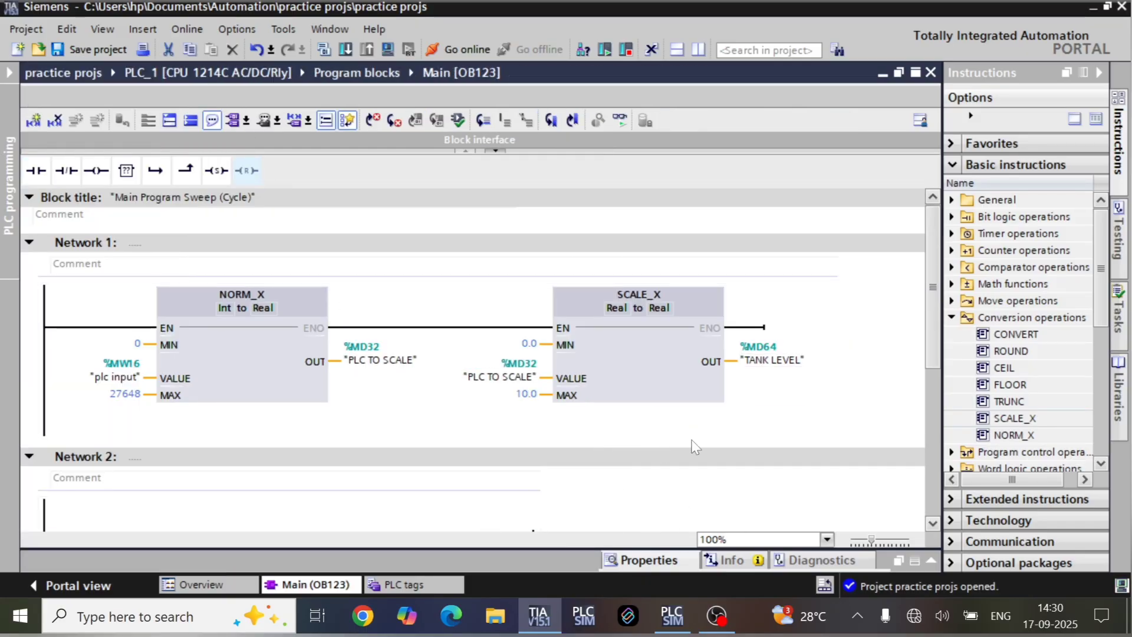
scroll(704, 439, "down", 2)
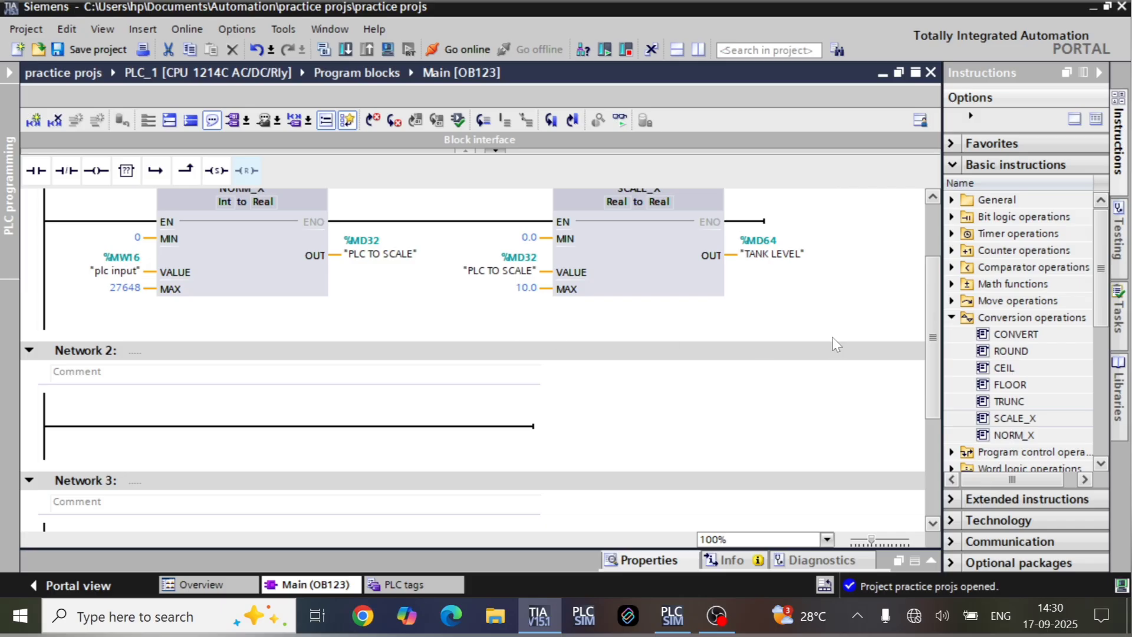
- Insert a CMP >= comparator from the comparator operations on the rung of Network 2
left_click(951, 317)
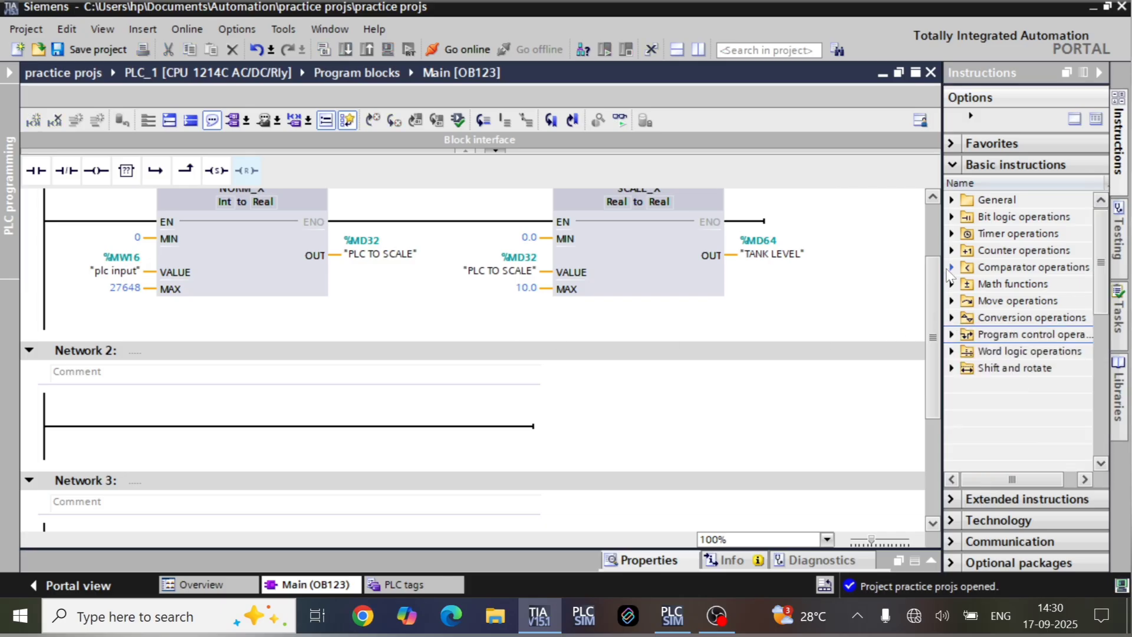
left_click(950, 267)
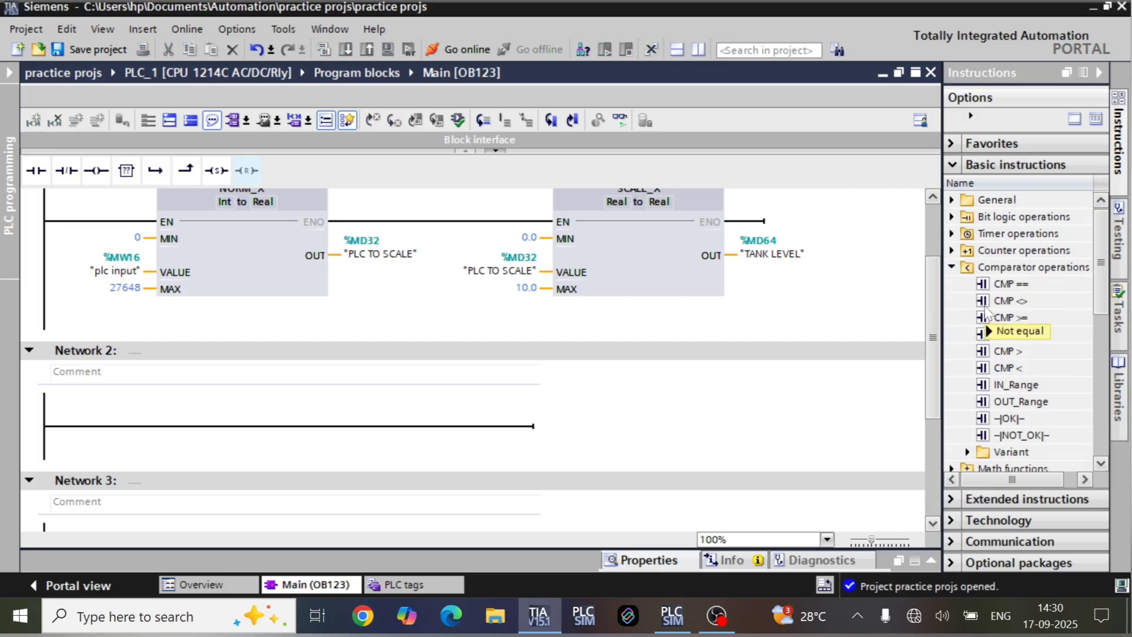
mouse_move(986, 309)
left_click_drag(1001, 321, 373, 398)
left_click_drag(288, 425, 290, 434)
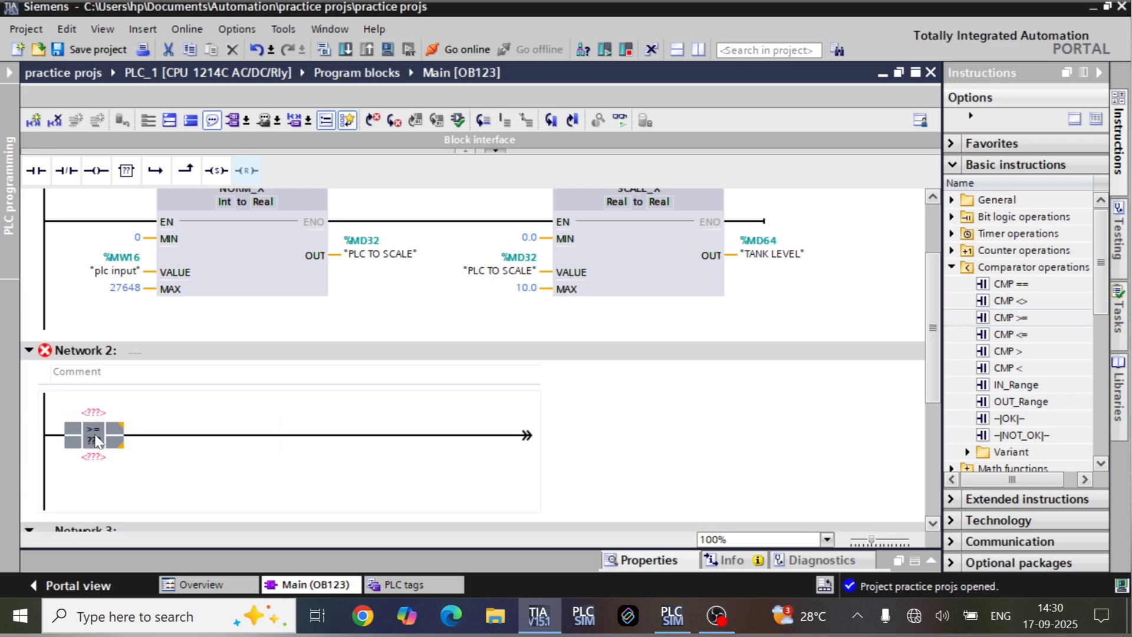
- Set the >= comparator in Network 2 to compare the TANK LEVEL tag with 8.0
left_click(97, 414)
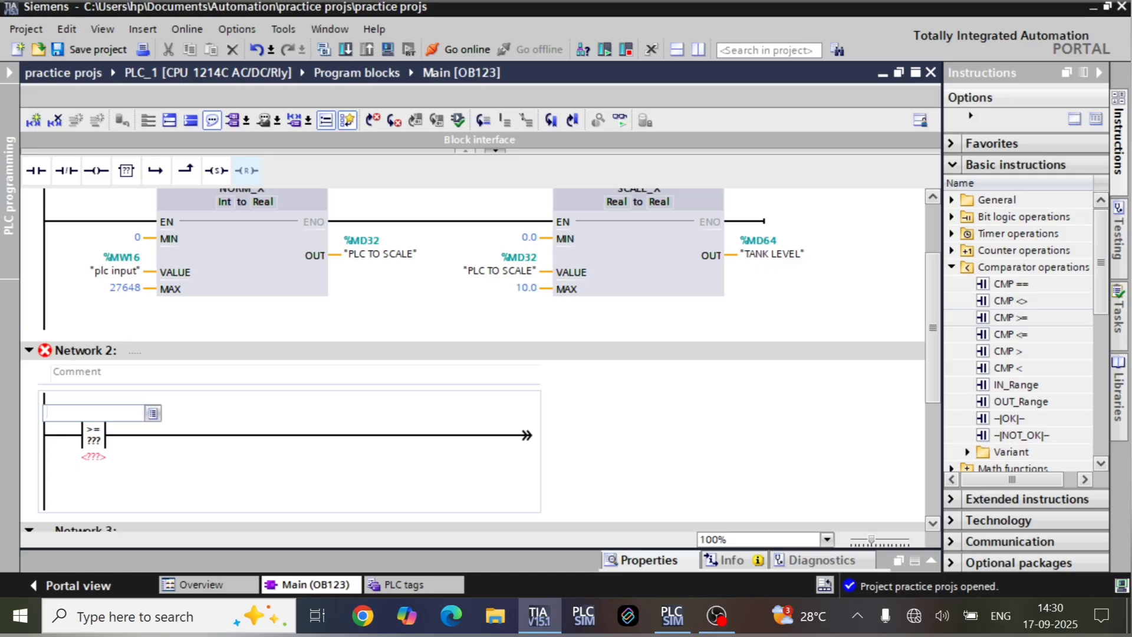
type("TA")
left_click(138, 432)
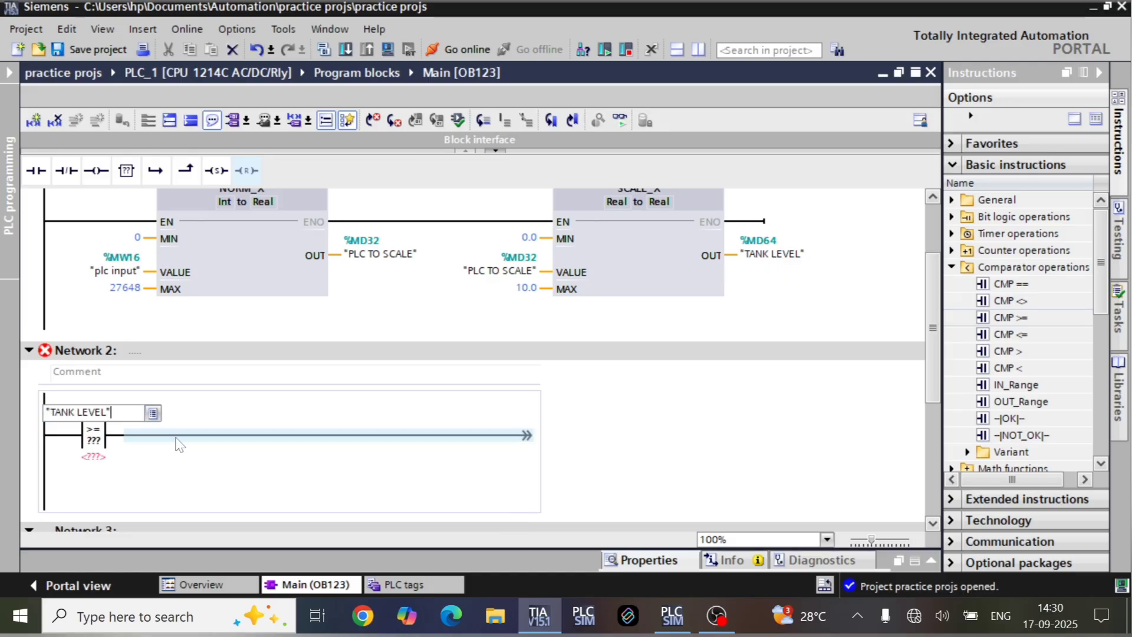
left_click(136, 471)
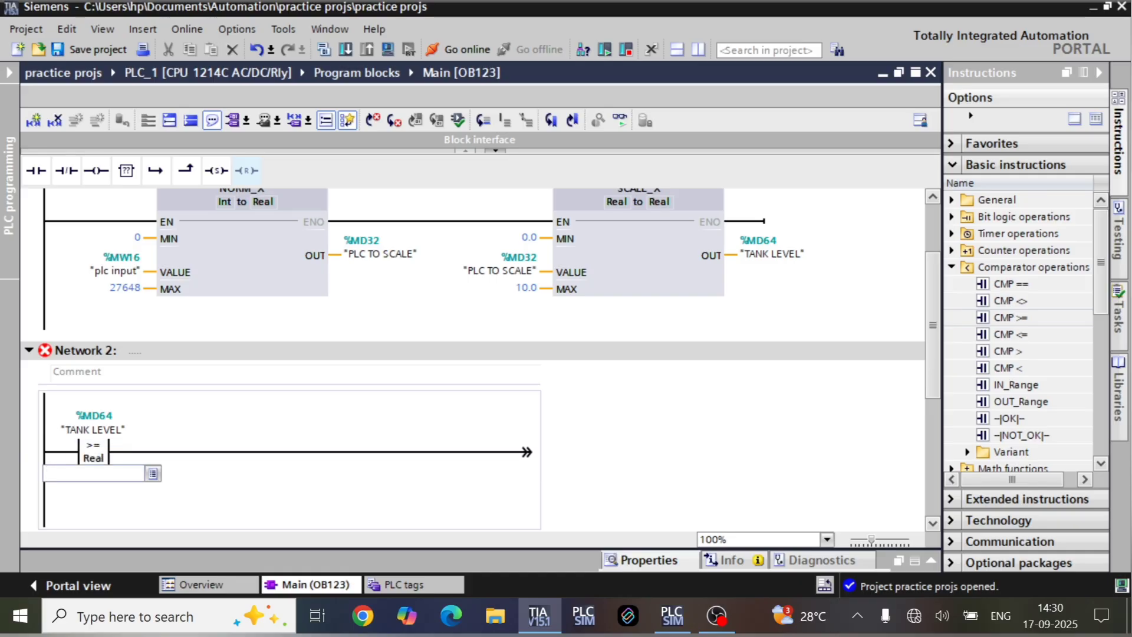
type("8")
key("Return")
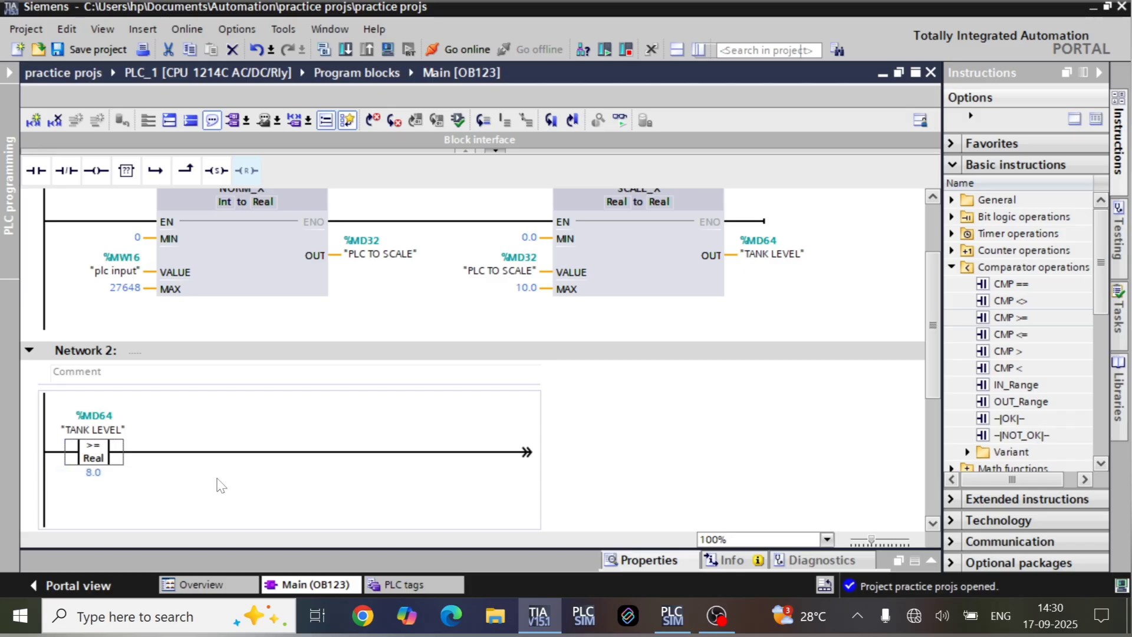
- Add an output coil at the end of the >= comparator's rung in Network 2
left_click(247, 452)
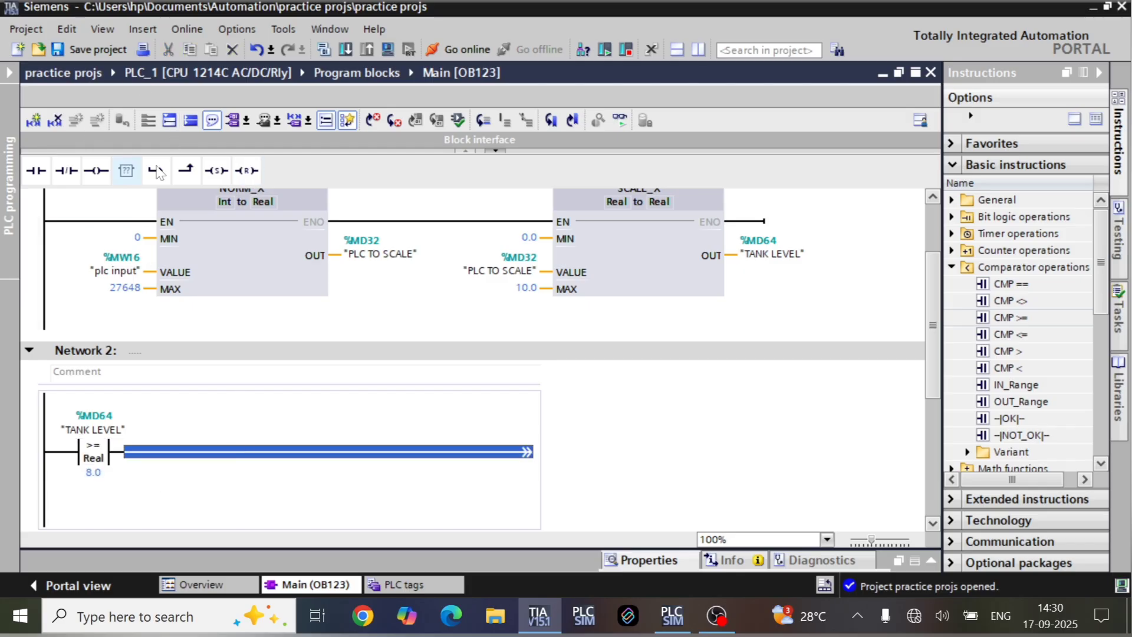
left_click(101, 172)
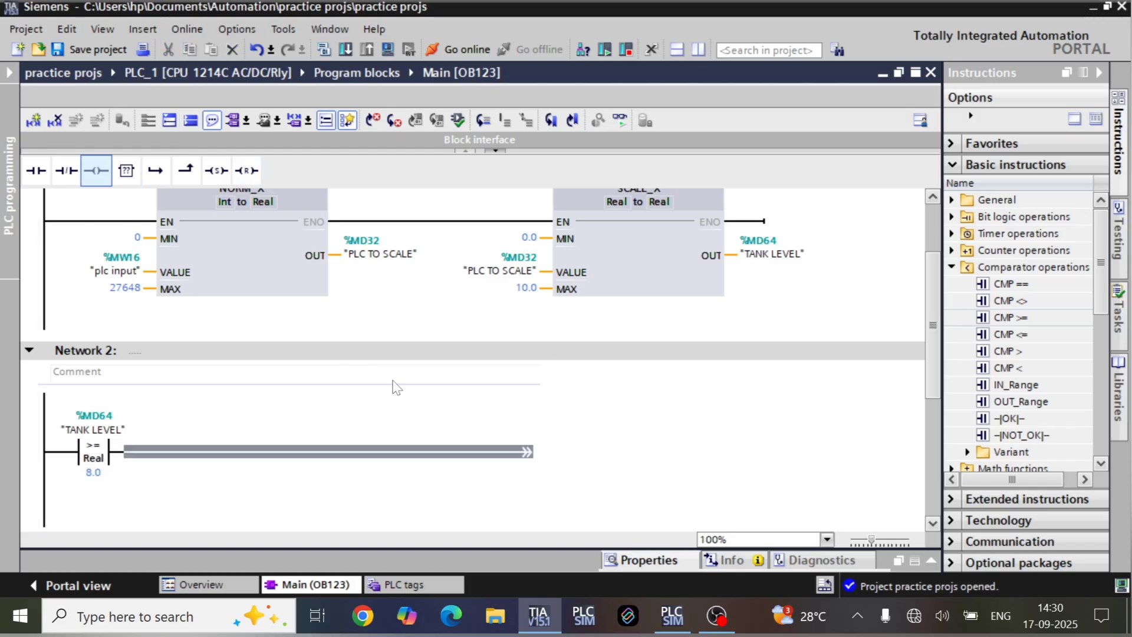
left_click(435, 451)
left_click_drag(102, 172, 489, 449)
- Assign the address Q0.0 to the output coil on the >= comparator's rung
left_click(489, 435)
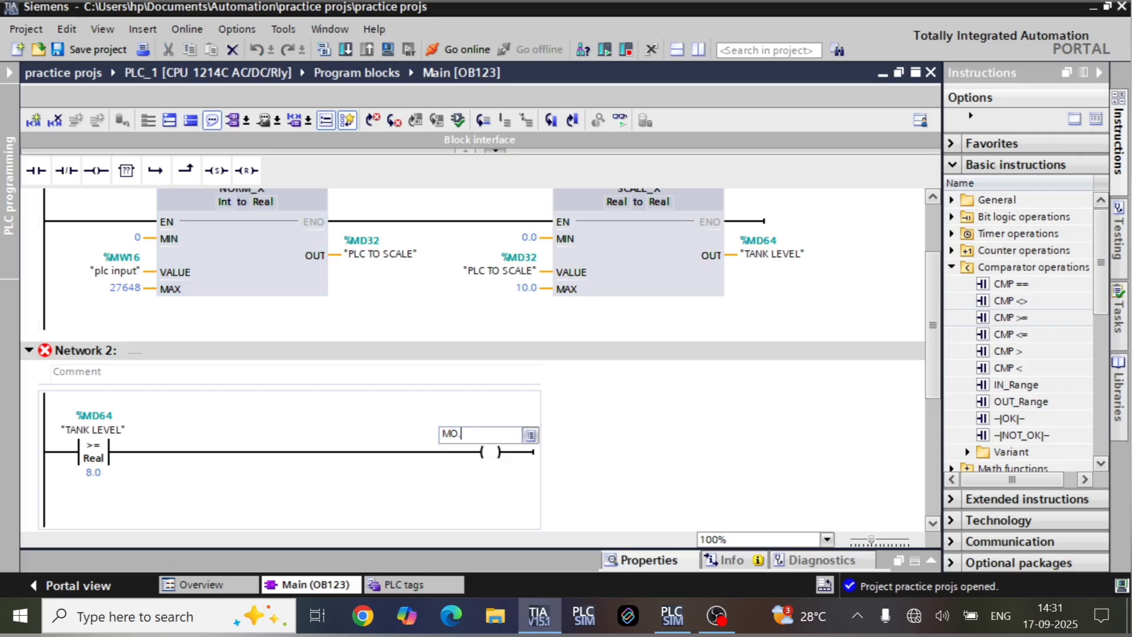
key("Return")
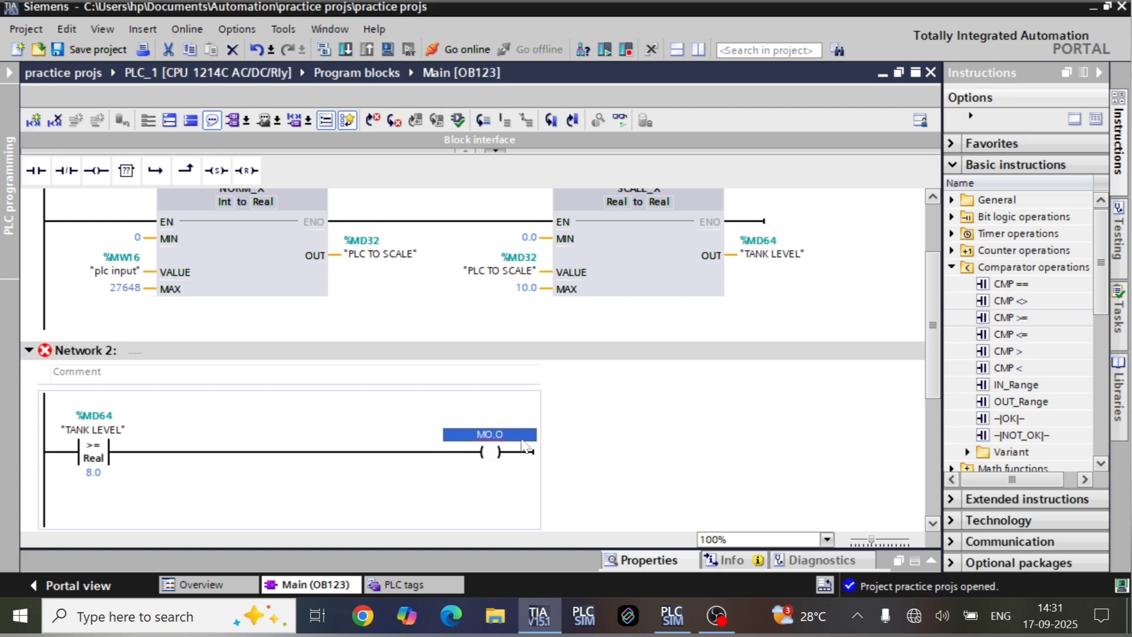
left_click(517, 437)
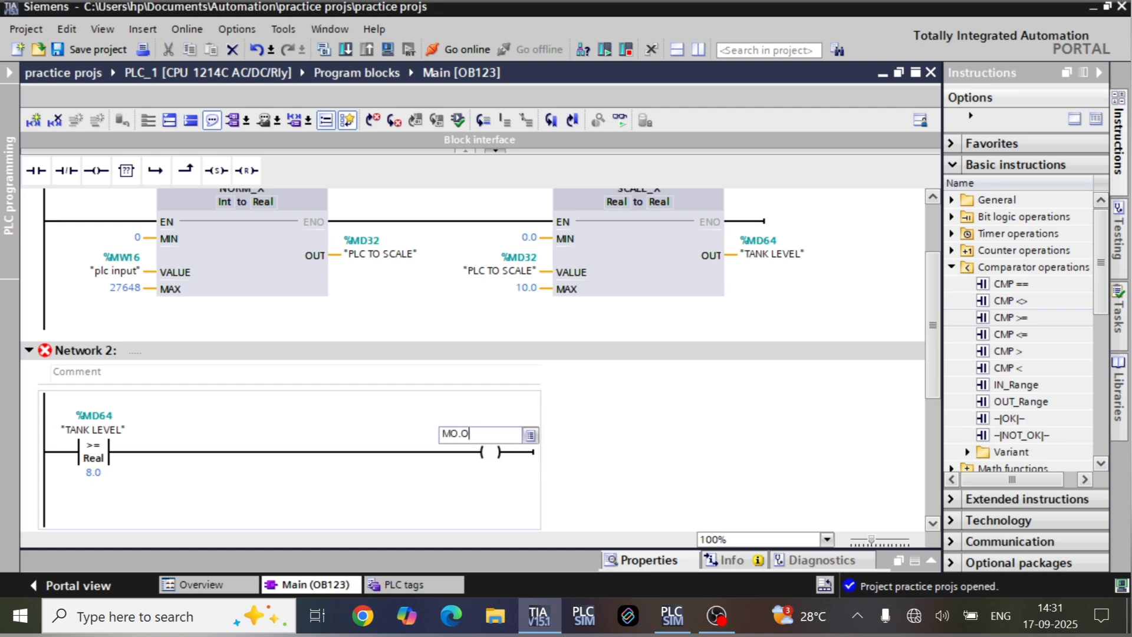
key("BackSpace")
key("BackSpace")
key("BackSpace")
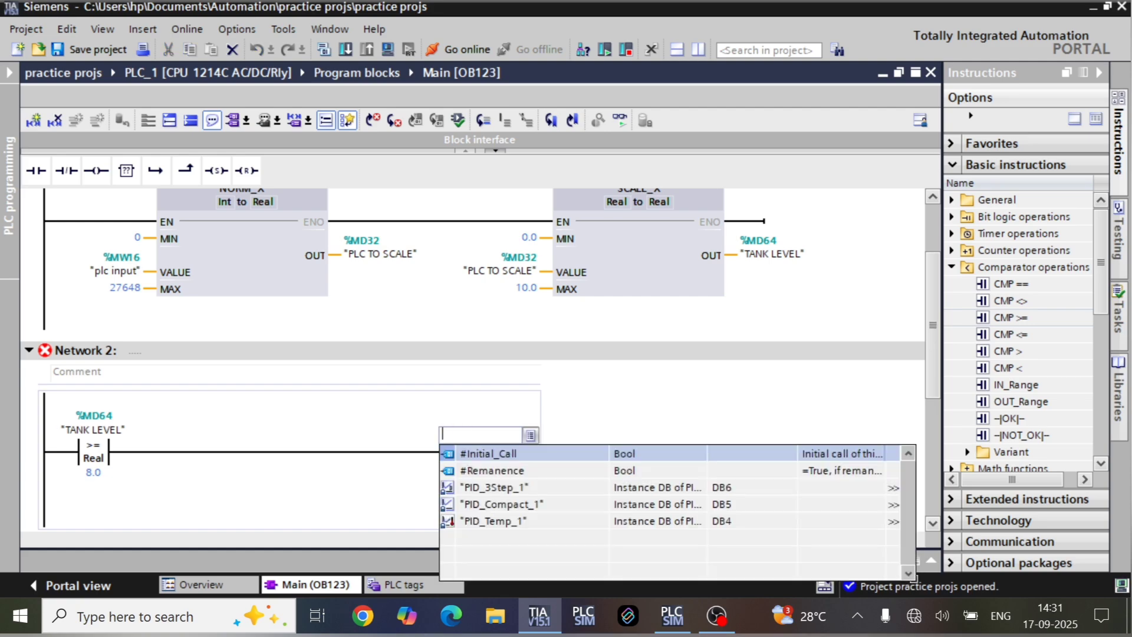
type("Q0.0")
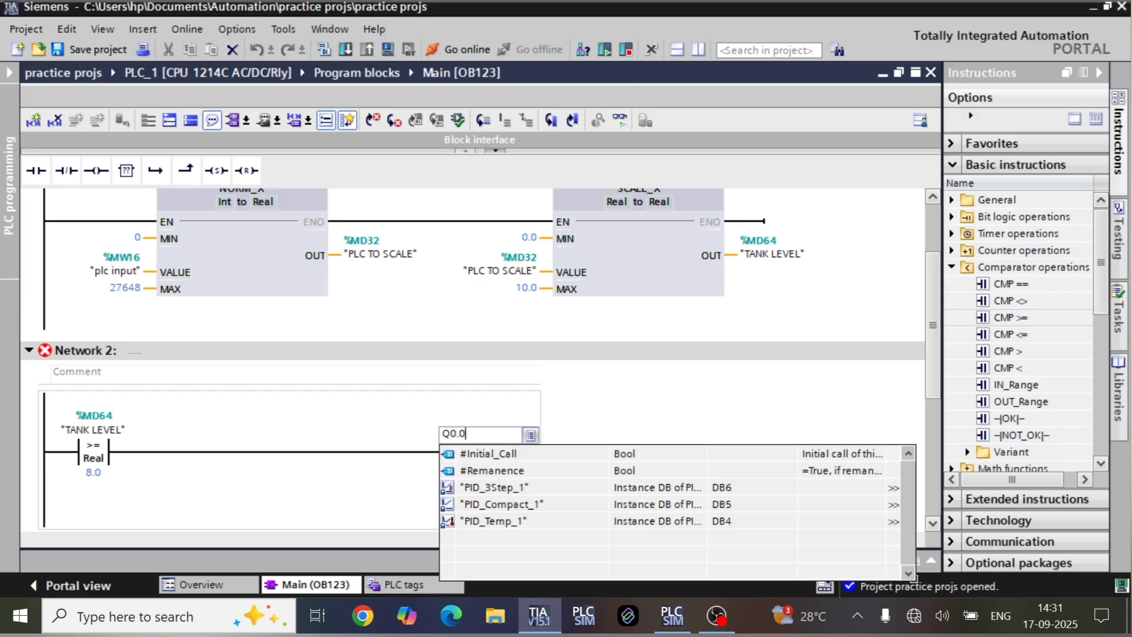
key("Return")
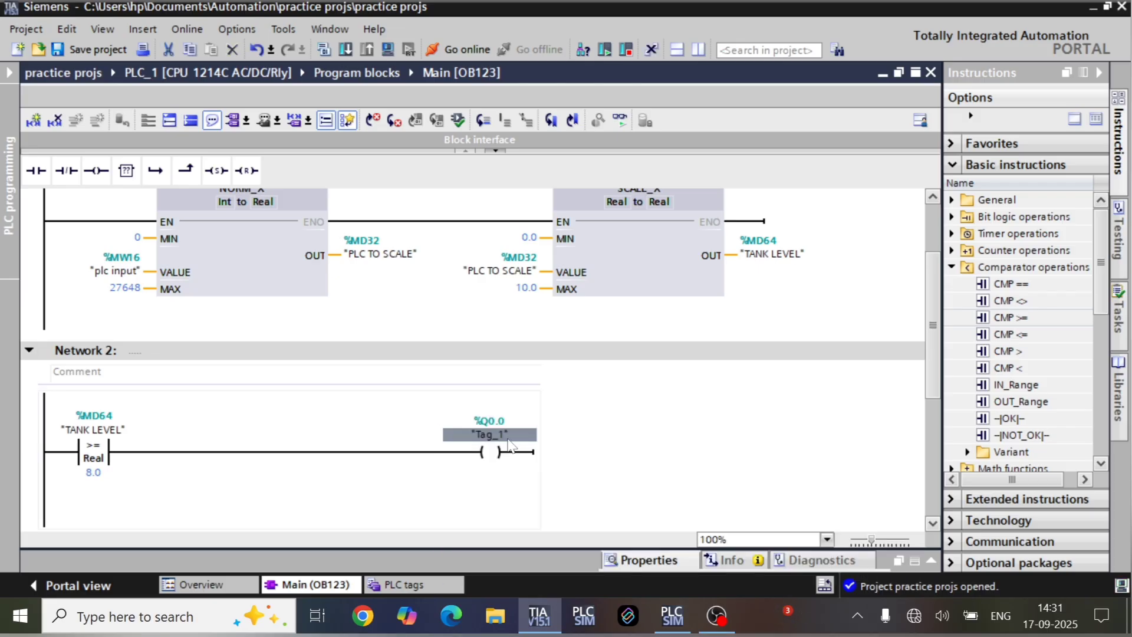
- Rename the tag of the Q0.0 coil to HIGH LEVEL
left_click(533, 423)
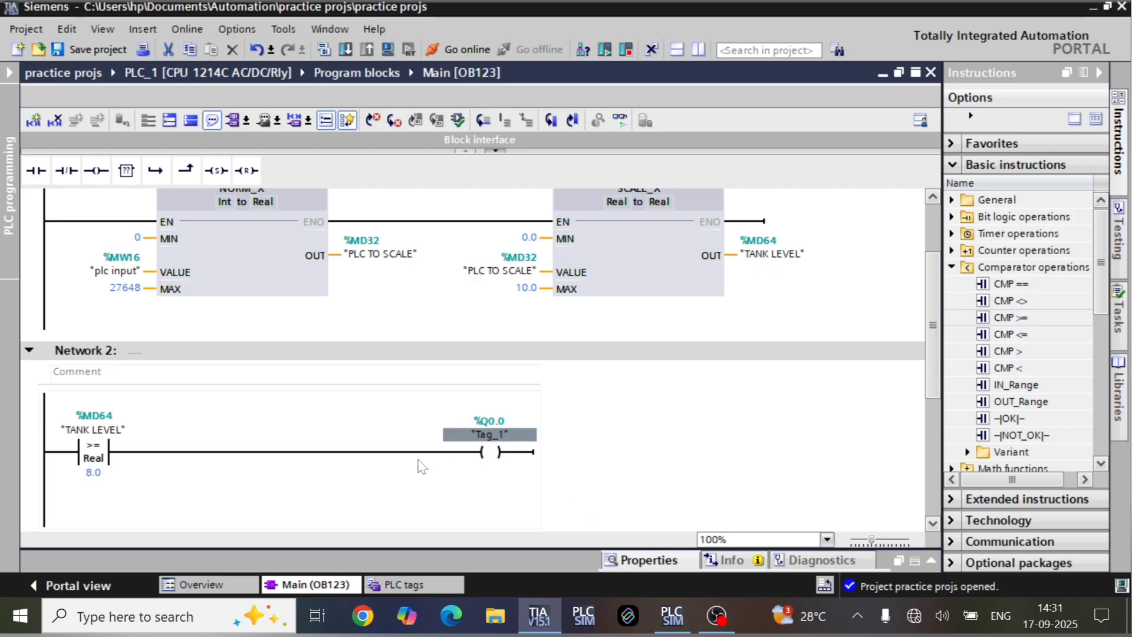
left_click(494, 436)
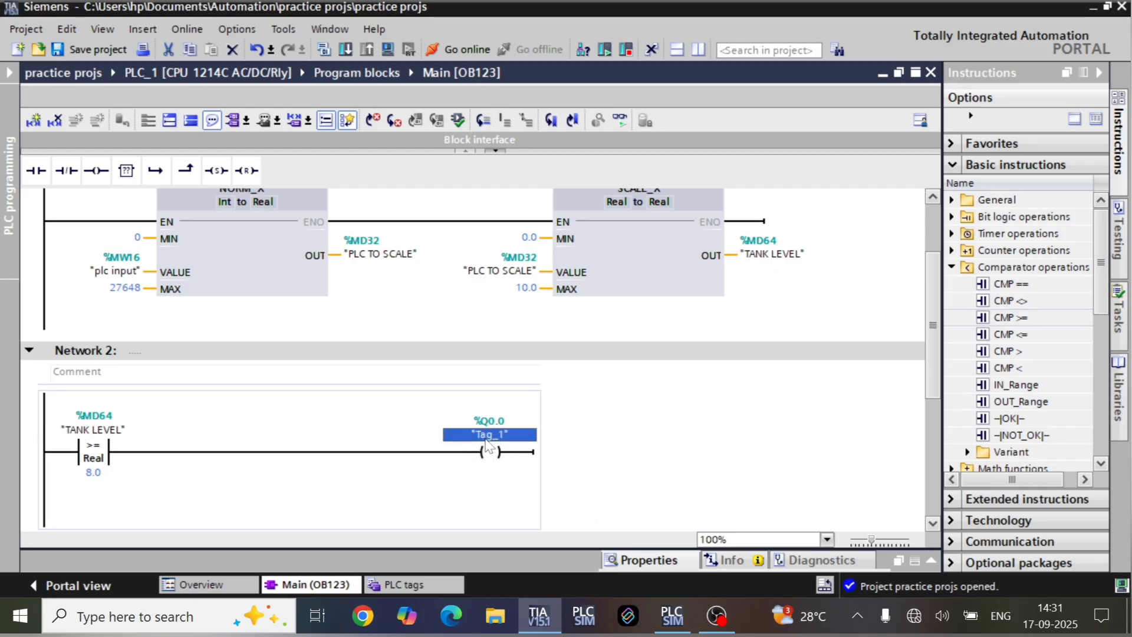
key("ctrl+shift+t")
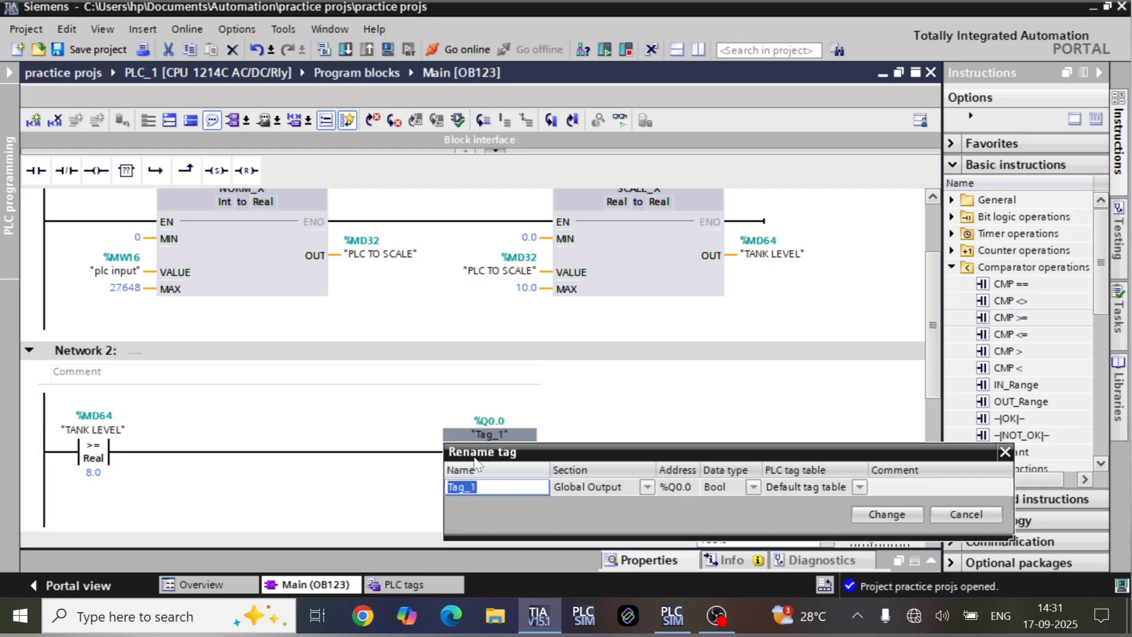
type("HIGH LEVEL")
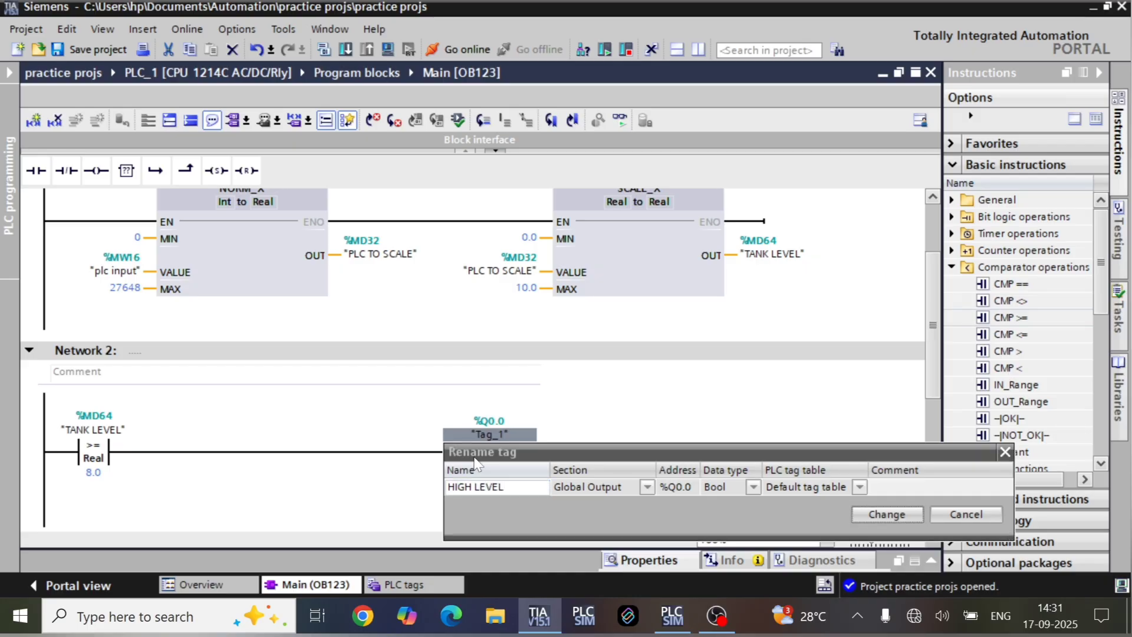
key("Return")
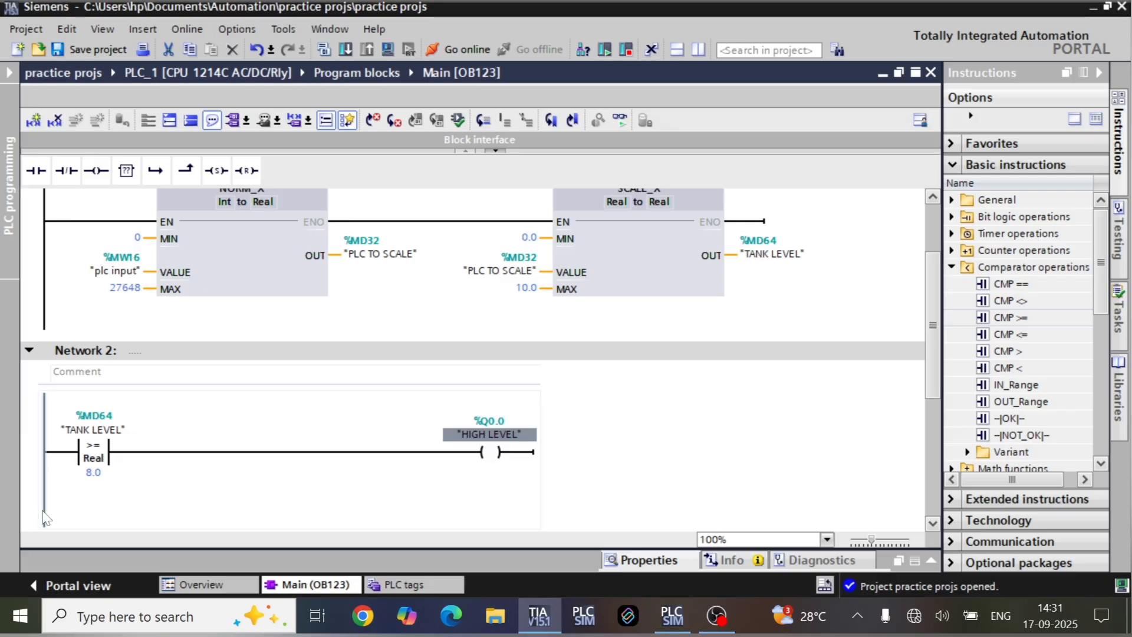
- Open a parallel branch from the power rail in Network 2 and insert a CMP <= comparator on it
left_click(46, 517)
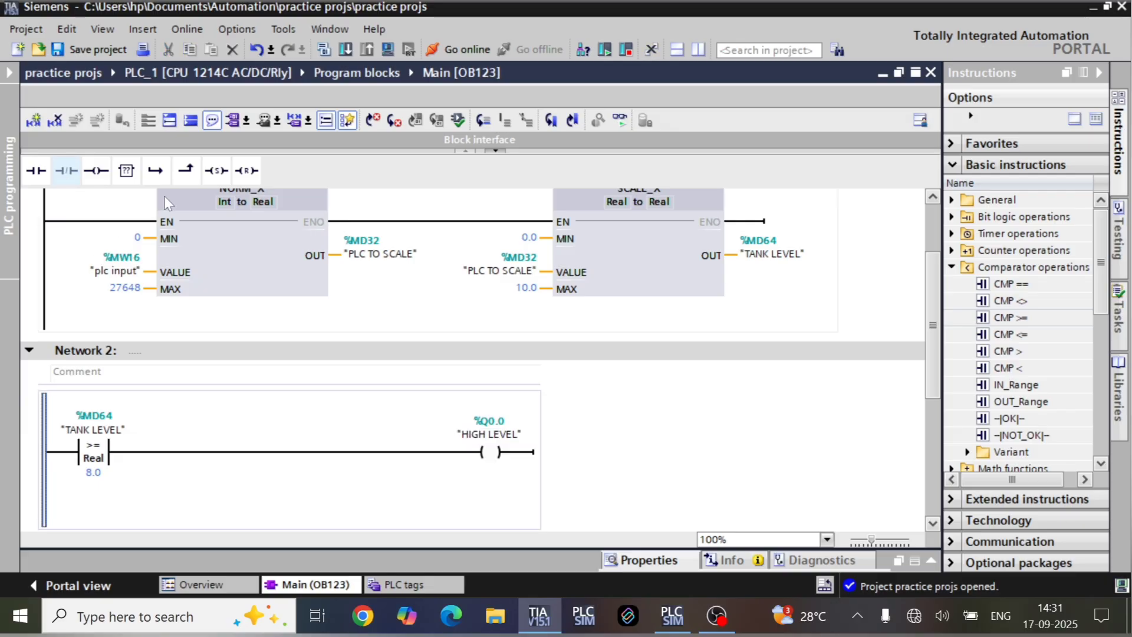
left_click(151, 177)
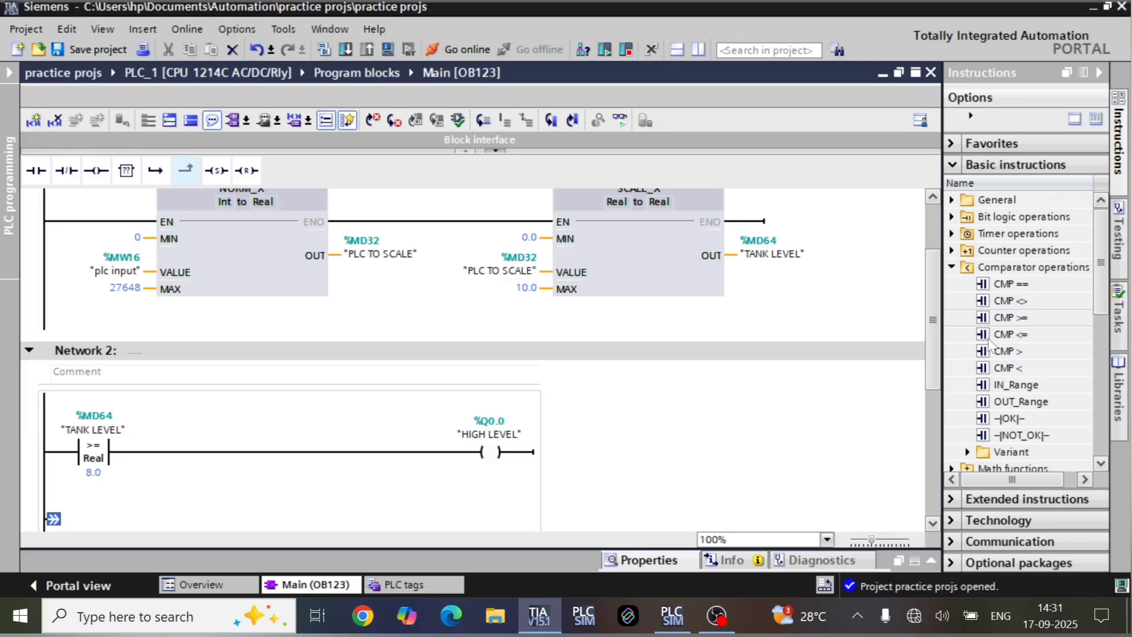
left_click_drag(996, 337, 59, 517)
- Set the <= comparator on the new branch to compare the TANK LEVEL tag with 2.0
scroll(147, 466, "down", 3)
double_click(91, 355)
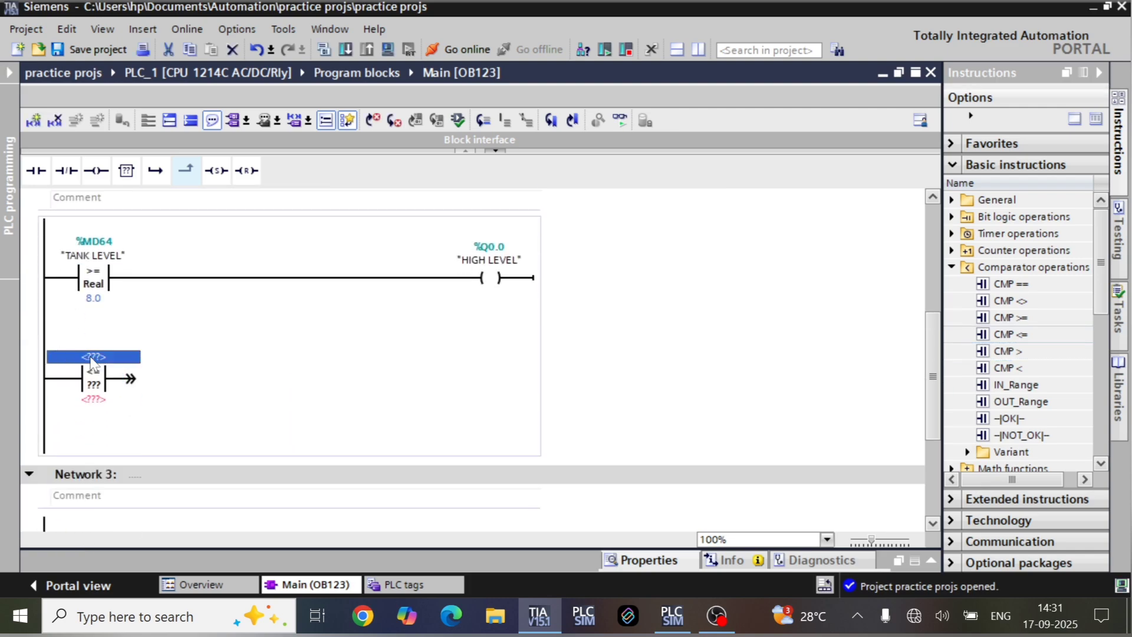
type("T")
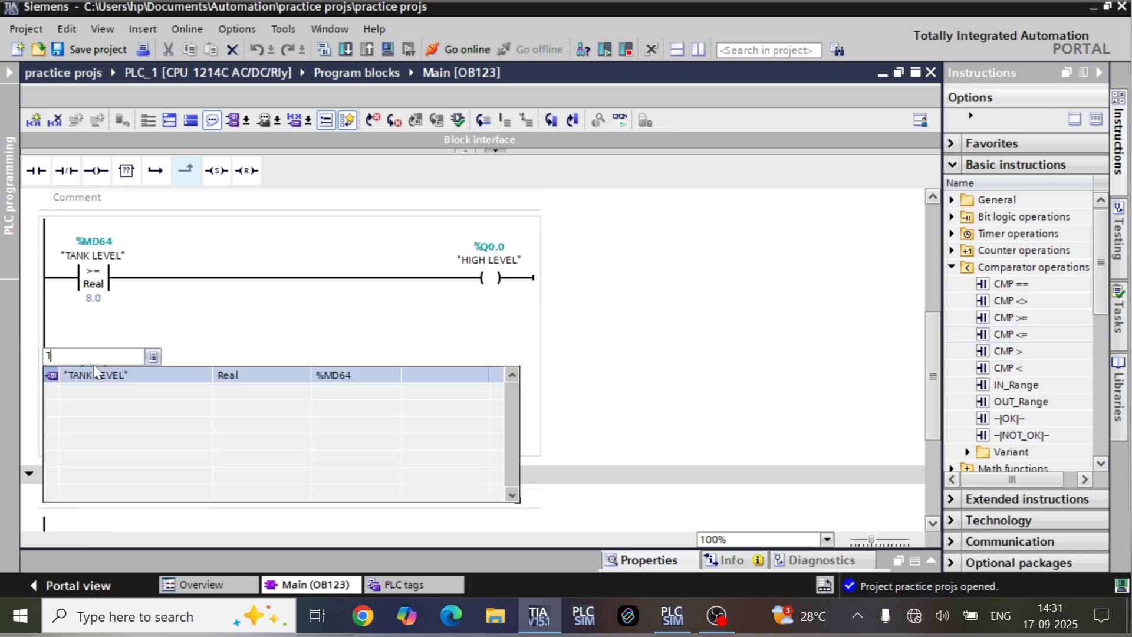
left_click(92, 375)
key("Return")
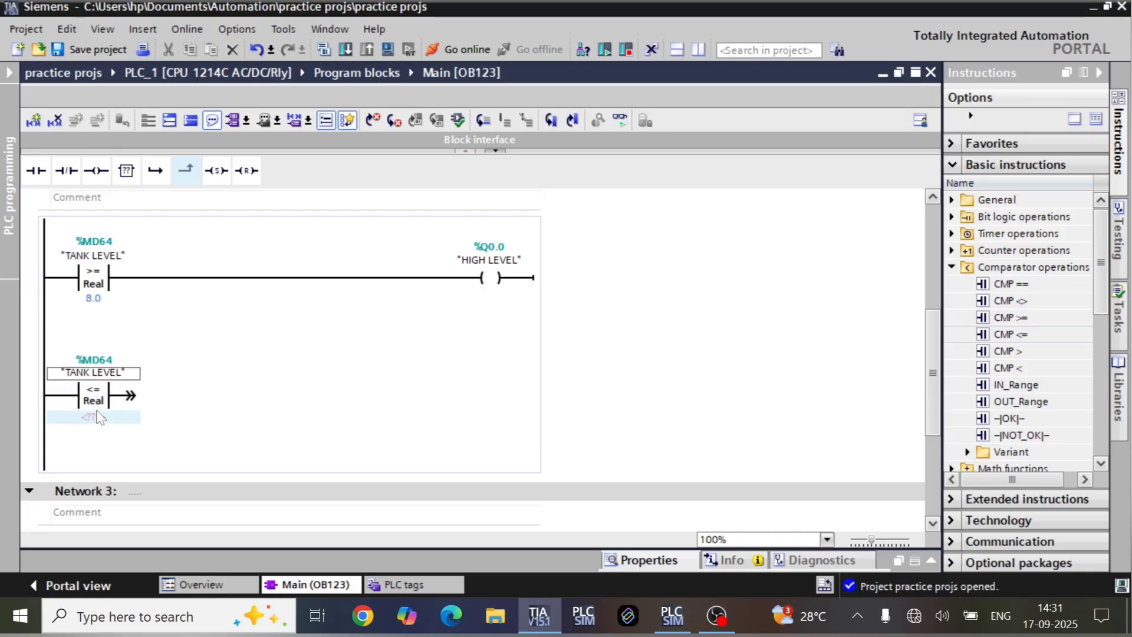
left_click(102, 421)
left_click(102, 421)
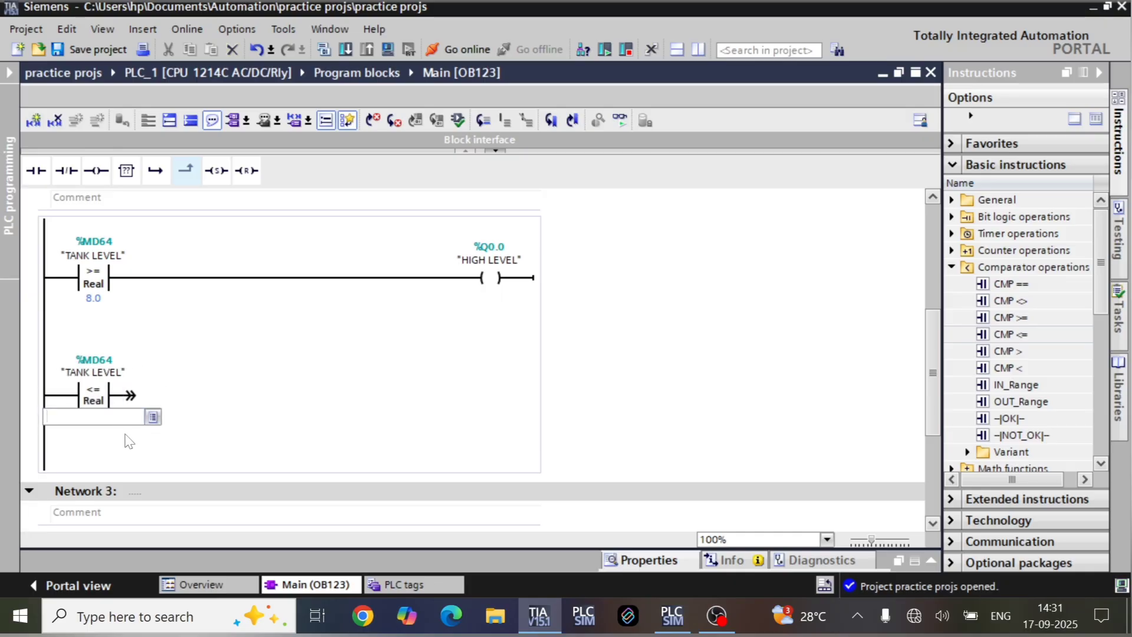
type("2.0")
key("Return")
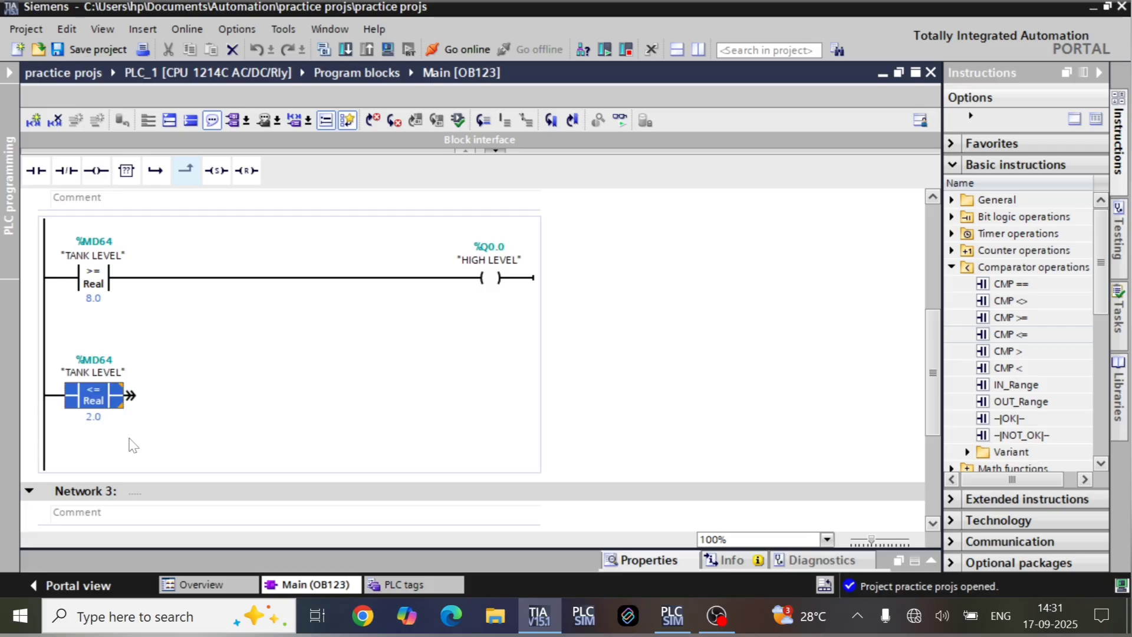
- Add an output coil with the address Q0.1 at the end of the <= comparator's branch
left_click(129, 395)
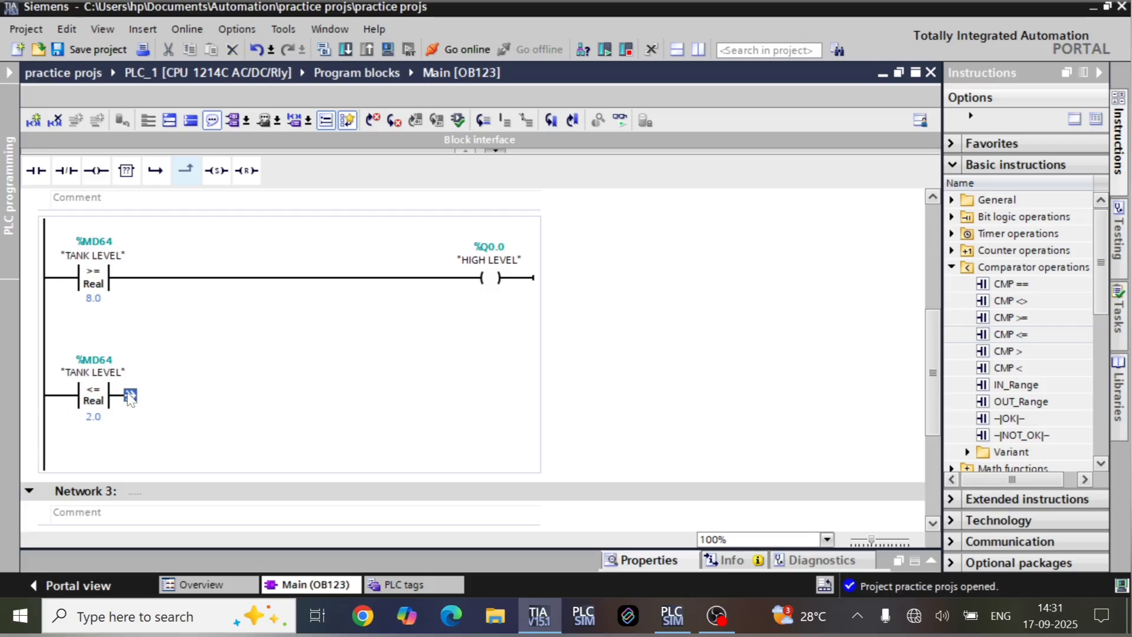
left_click(98, 171)
left_click(485, 381)
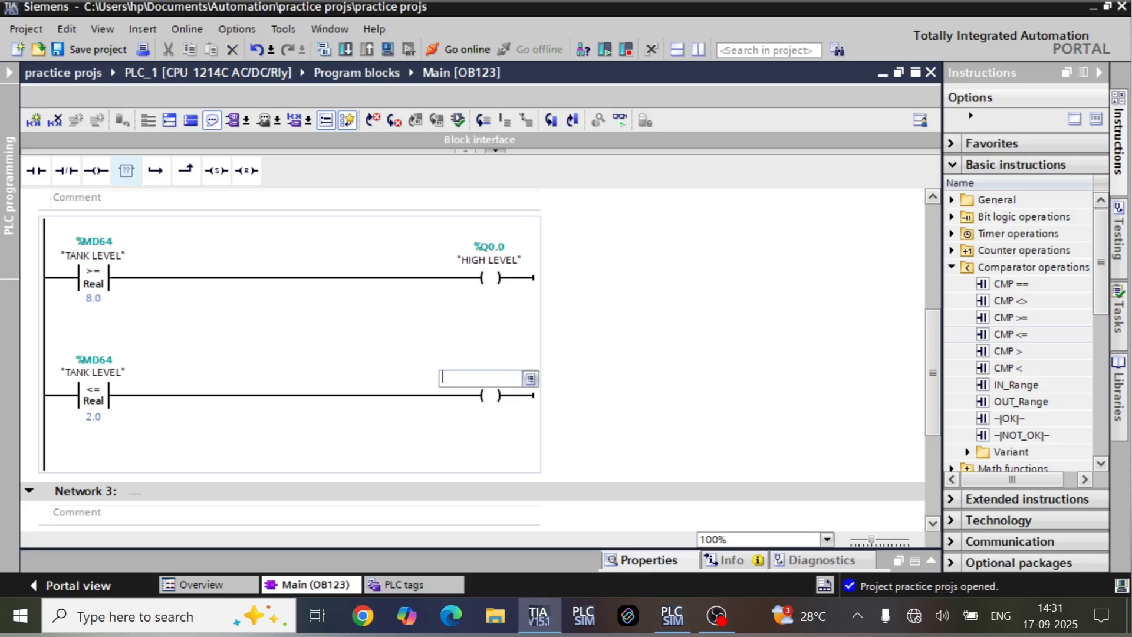
type("Q0.1")
key("Return")
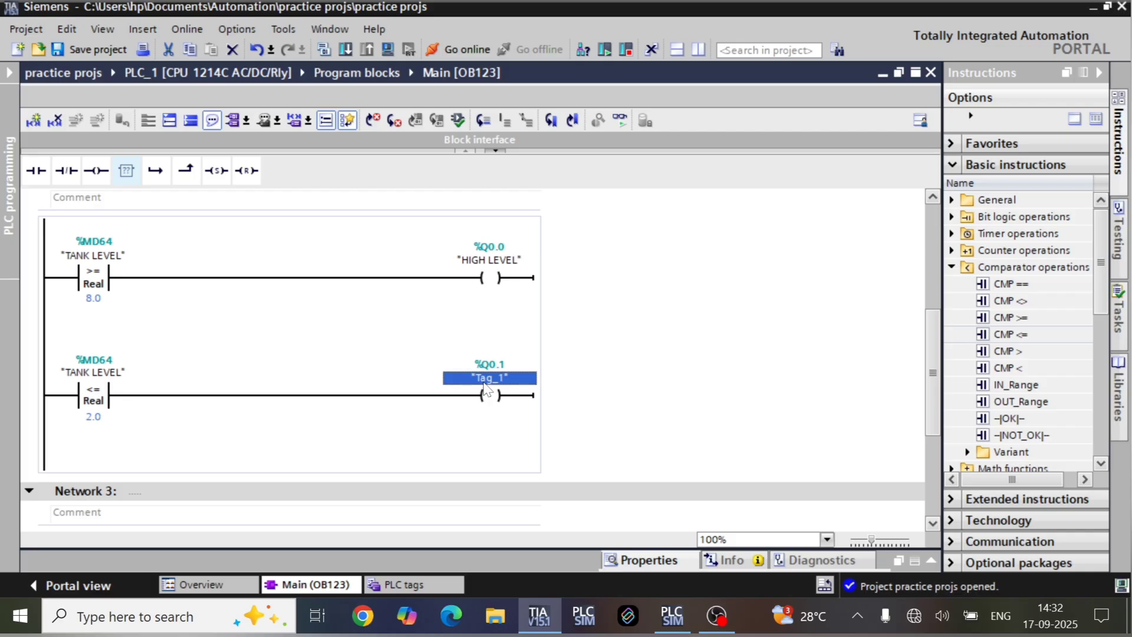
- Rename the tag of the Q0.1 coil to LOW LEVEL
key("ctrl+shift+t")
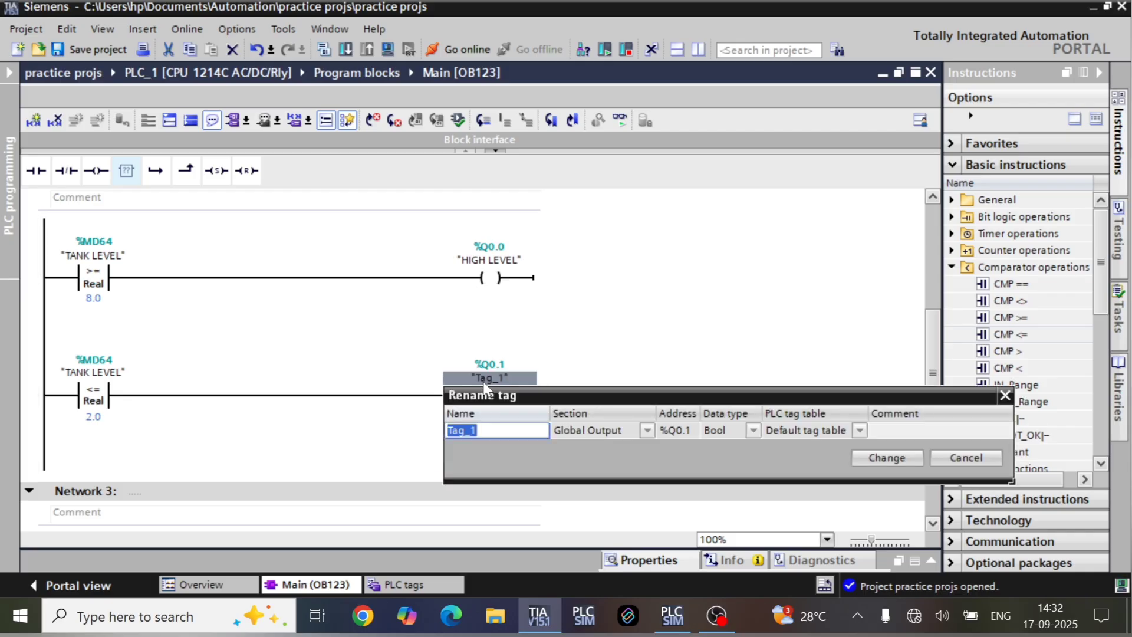
type("LOW LEVEL")
key("Return")
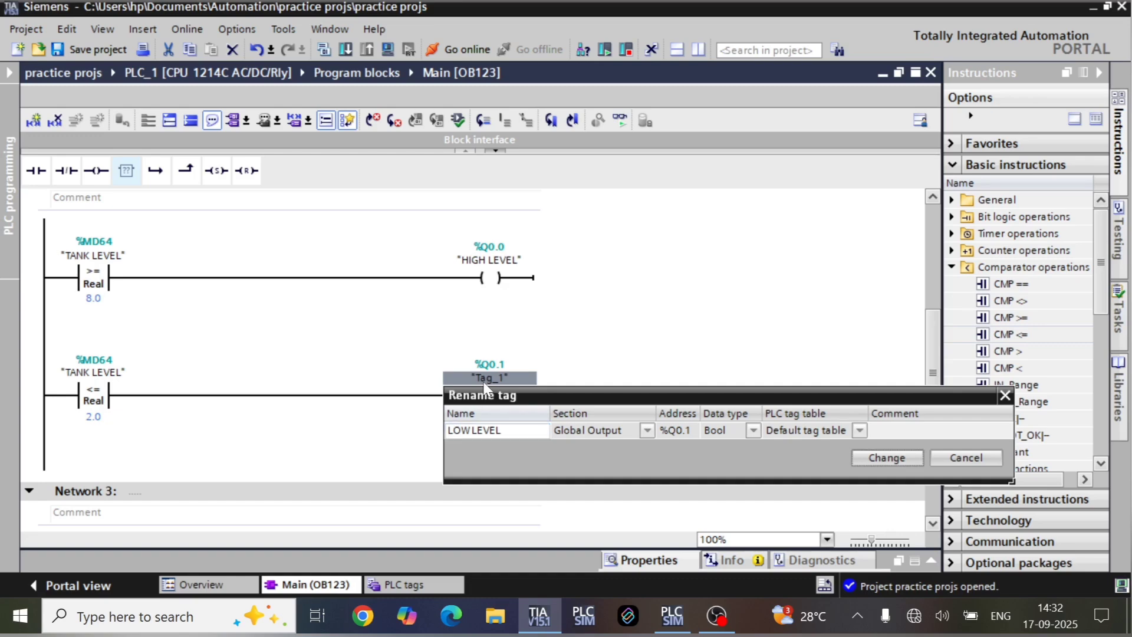
key("Return")
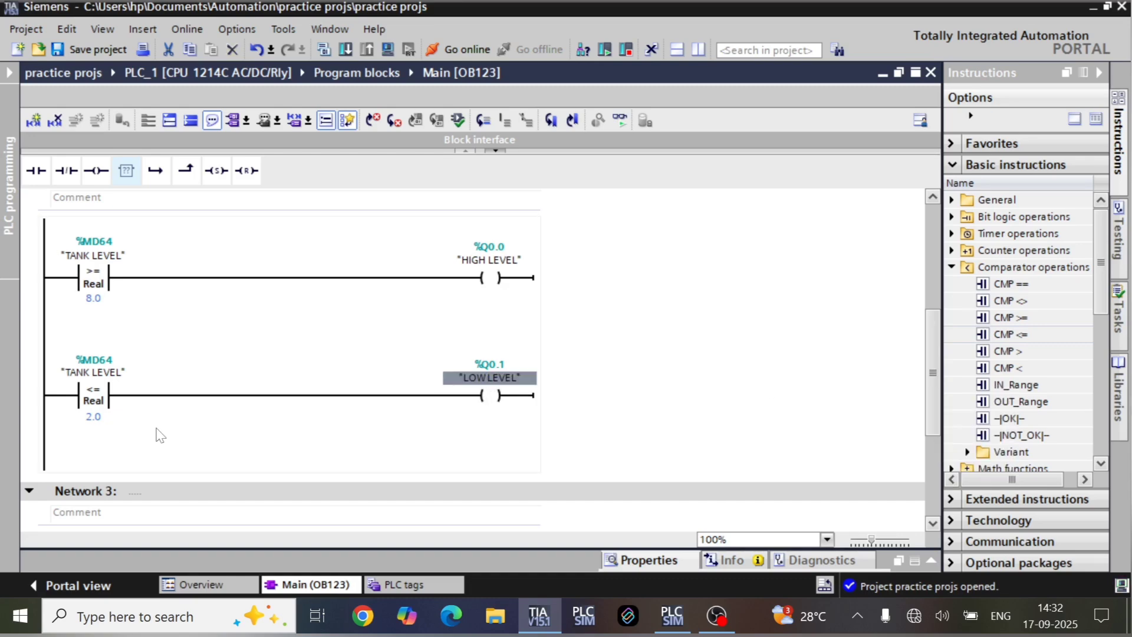
- Insert a normally open contact, a normally closed contact and an output coil in series in Network 3
scroll(188, 420, "down", 3)
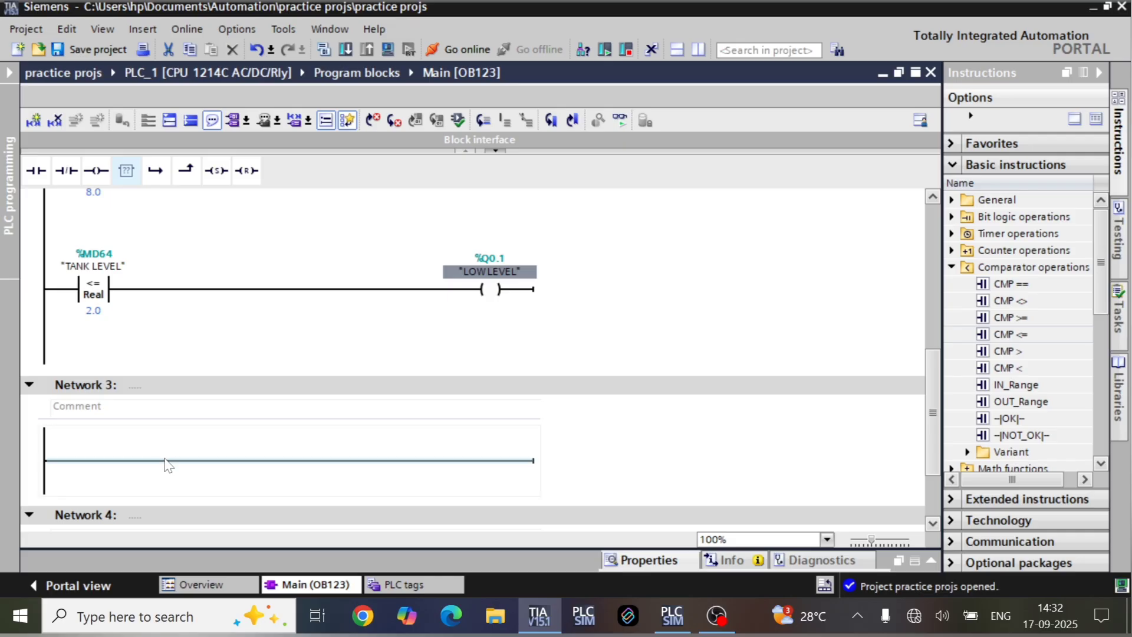
left_click(167, 460)
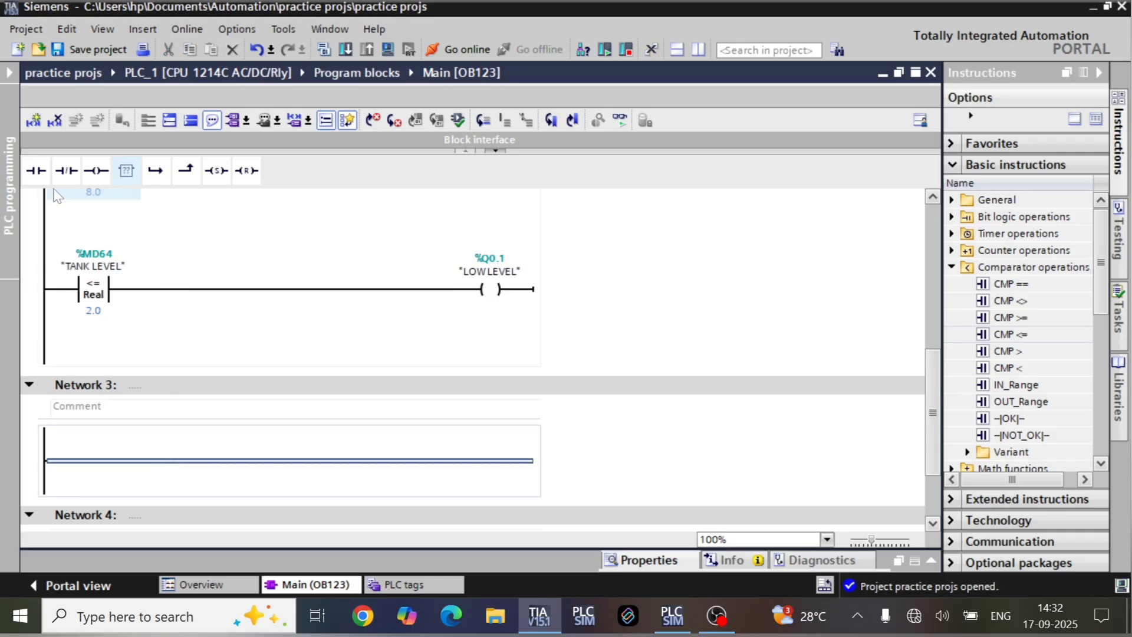
left_click(37, 173)
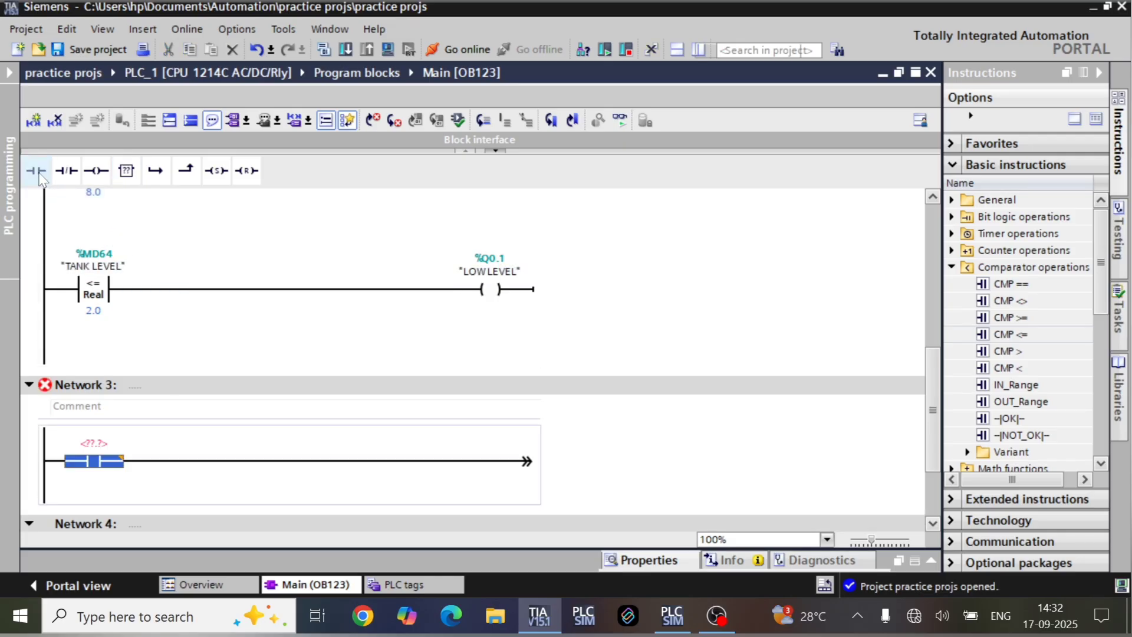
left_click(75, 177)
left_click(97, 171)
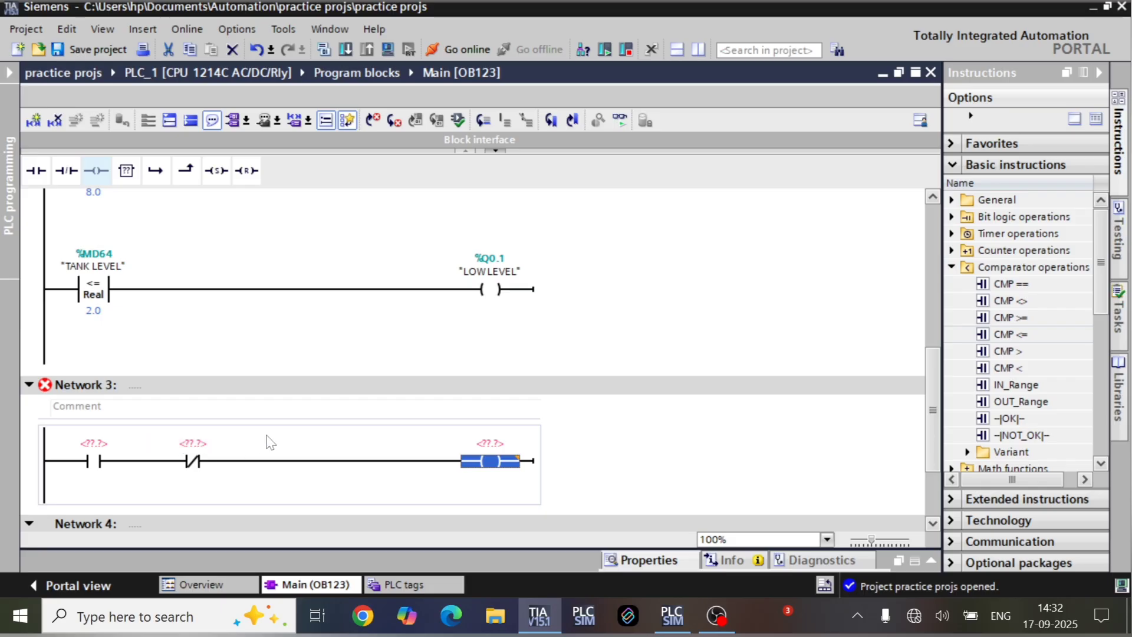
- Add a parallel branch with a normally open contact in Network 3 and close it behind the first contact
scroll(259, 442, "down", 3)
left_click(43, 377)
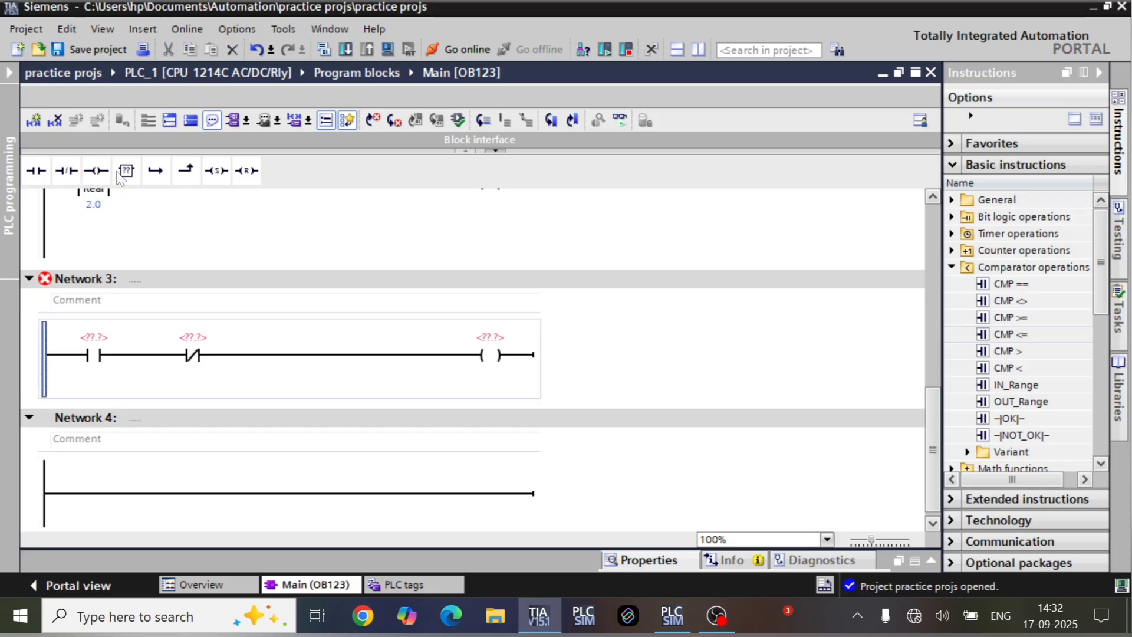
left_click(155, 170)
left_click(36, 170)
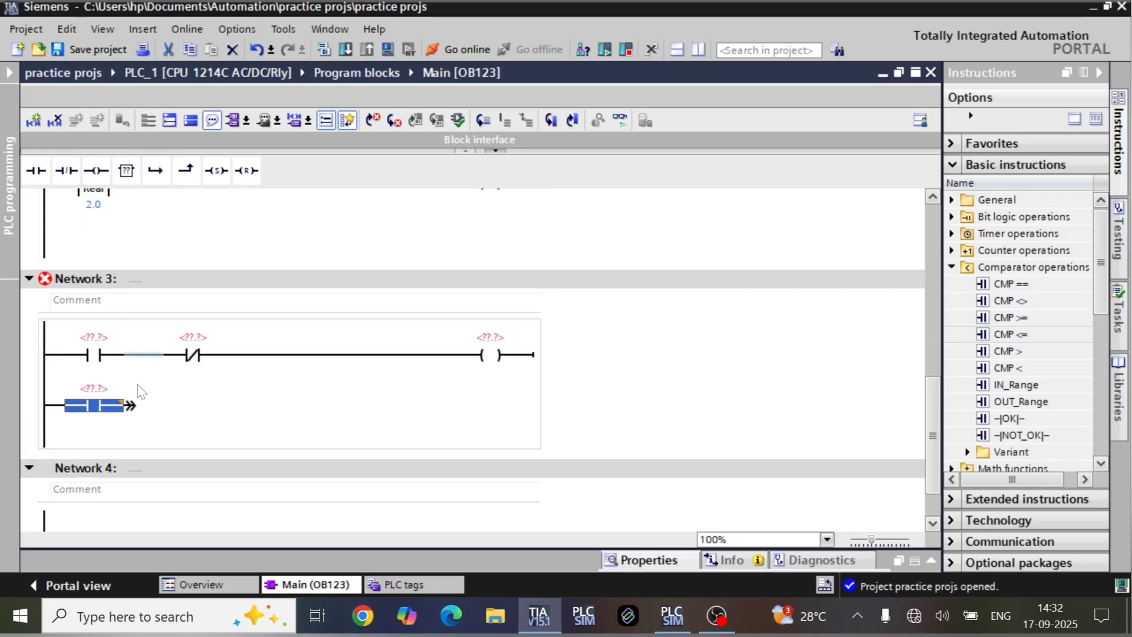
left_click(130, 405)
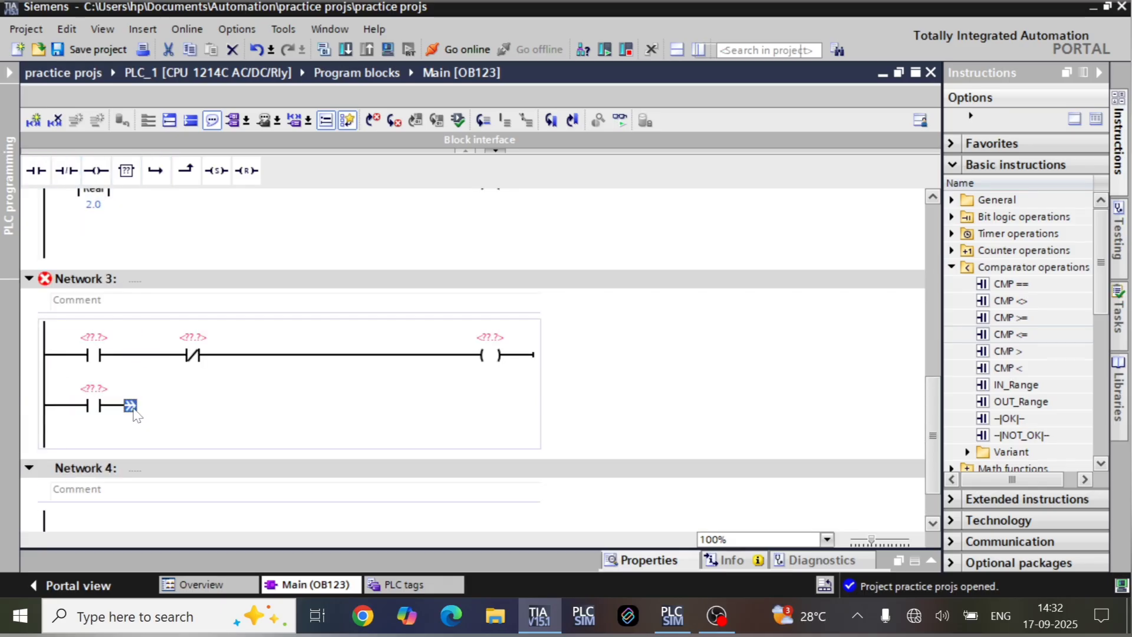
left_click(186, 171)
- Assign LOW LEVEL to the first normally open contact and HIGH LEVEL to the normally closed contact in Network 3
double_click(95, 336)
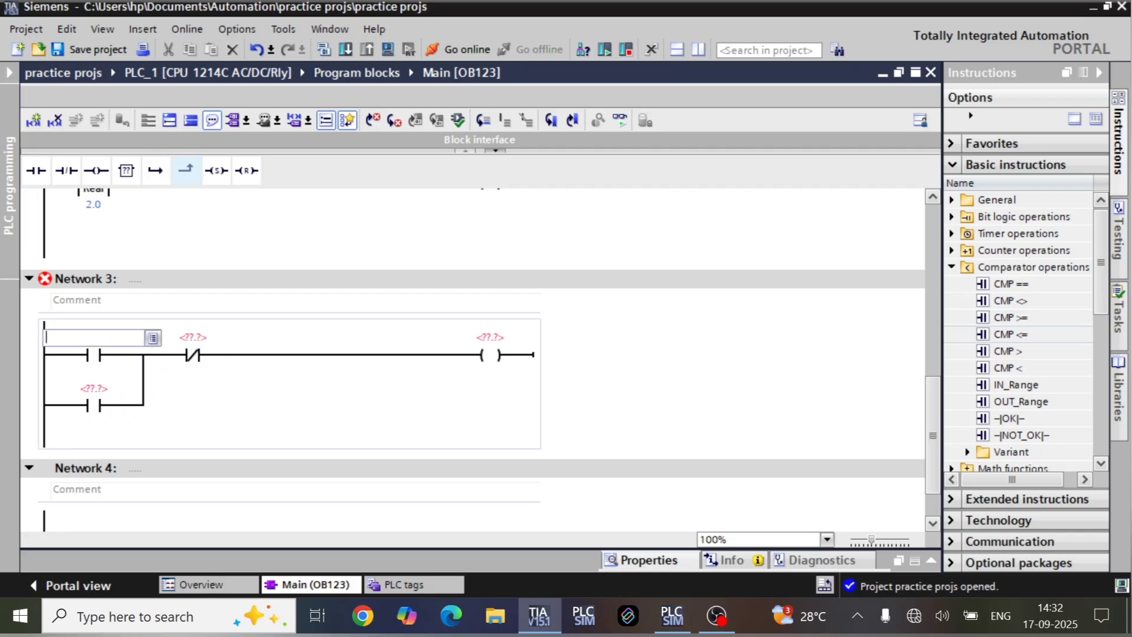
type("H")
key("BackSpace")
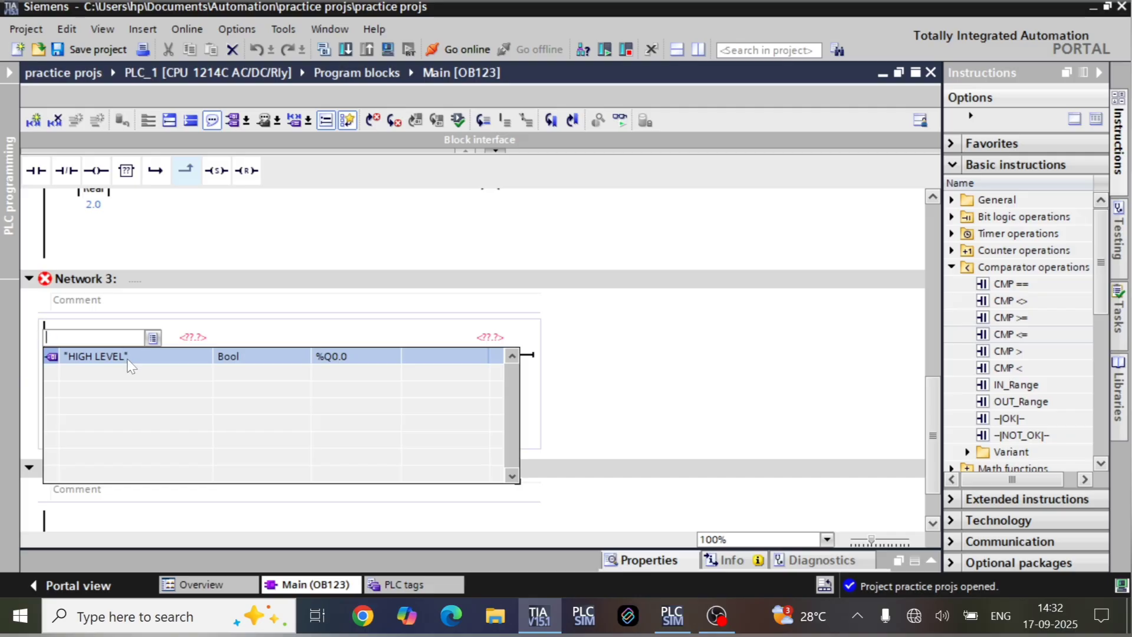
type("LO")
left_click(130, 357)
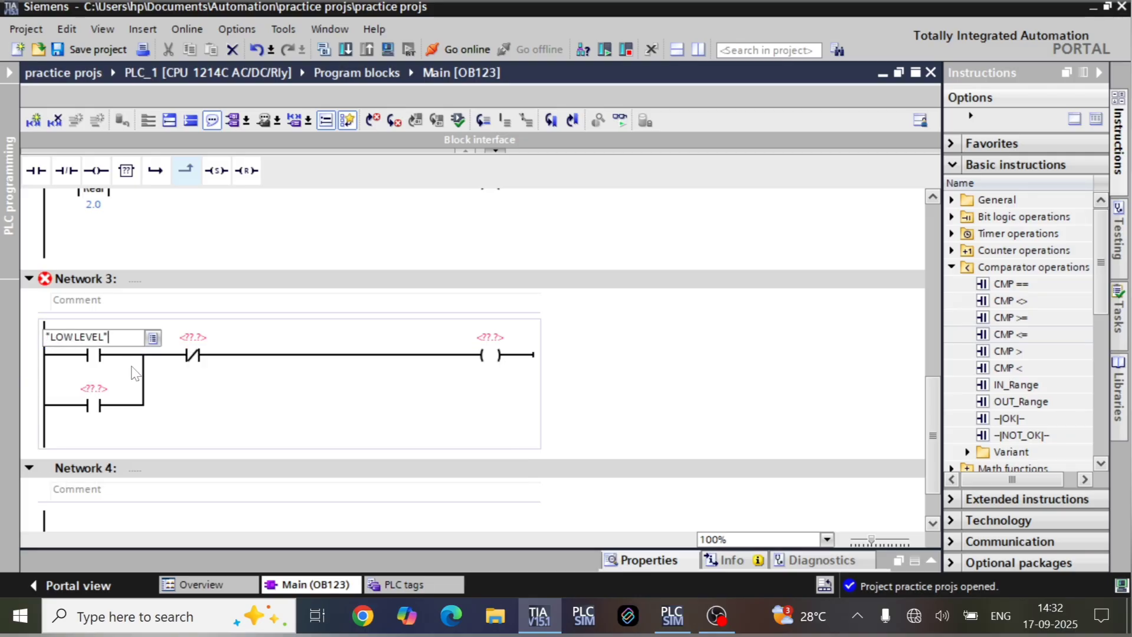
key("Return")
double_click(189, 348)
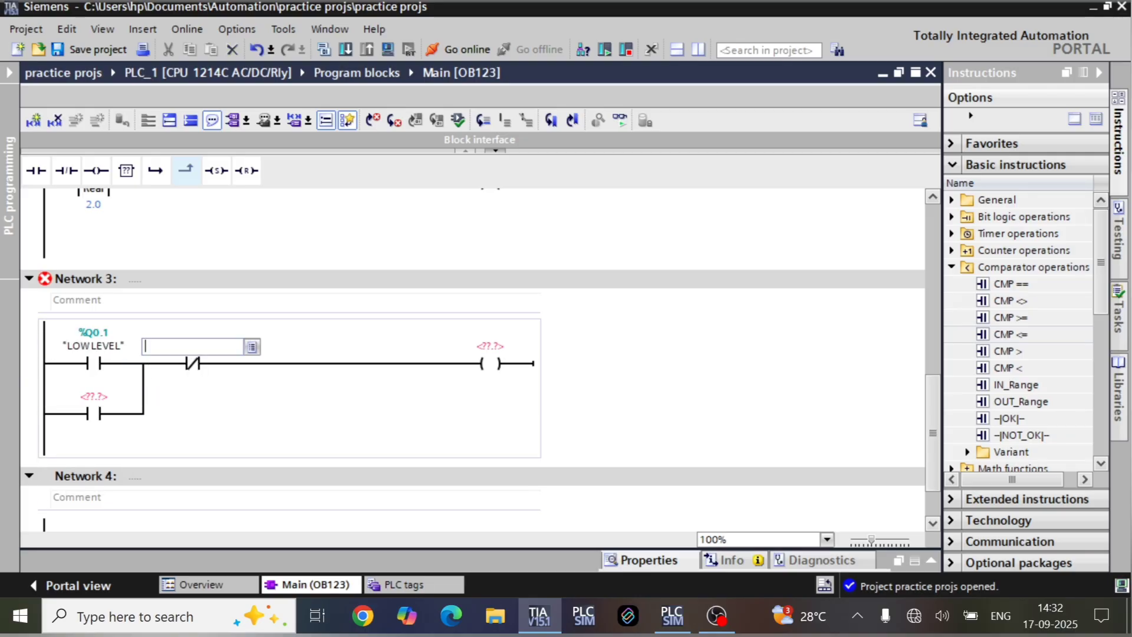
type("HI")
key("Return")
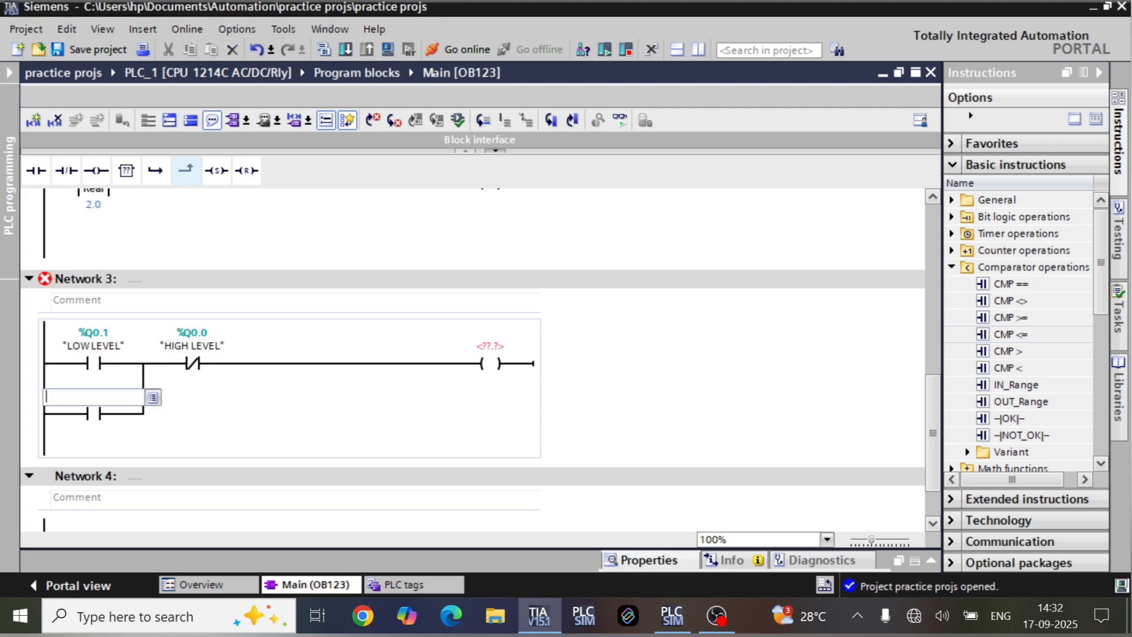
- Assign the address Q0.3 to both the parallel branch contact and the output coil in Network 3
type("Q0")
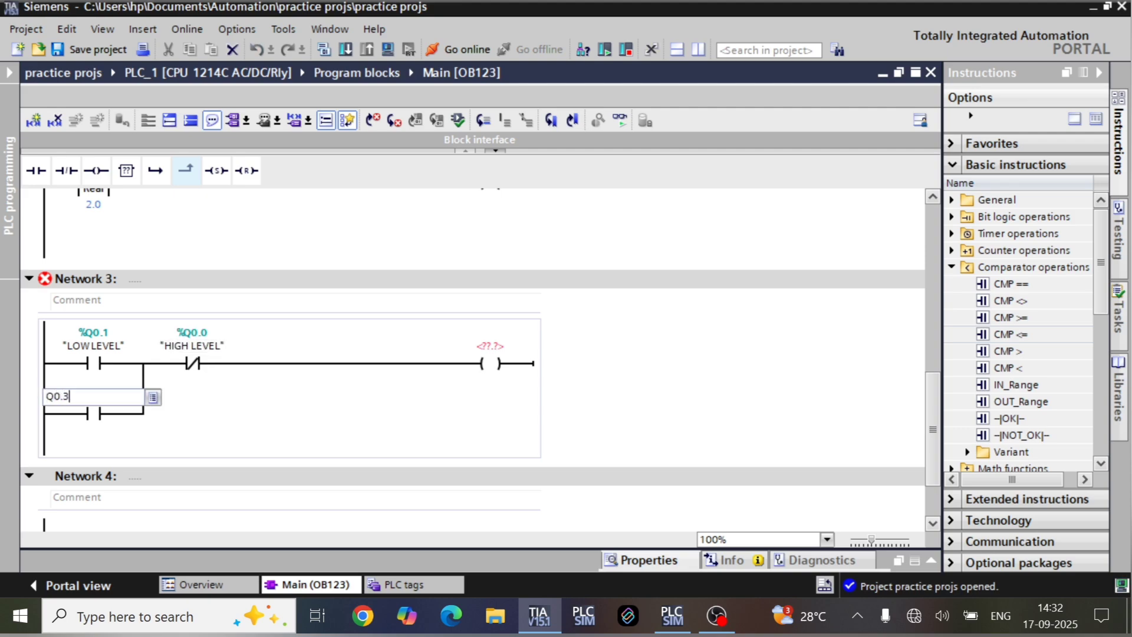
type(".3")
key("Return")
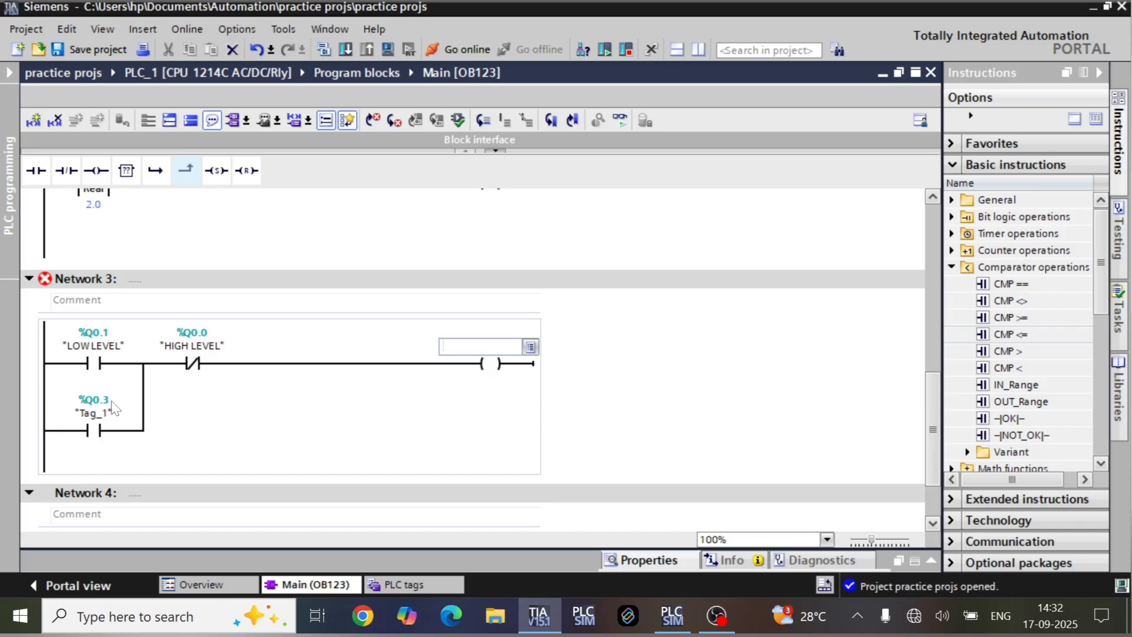
type("Q0.3")
key("Return")
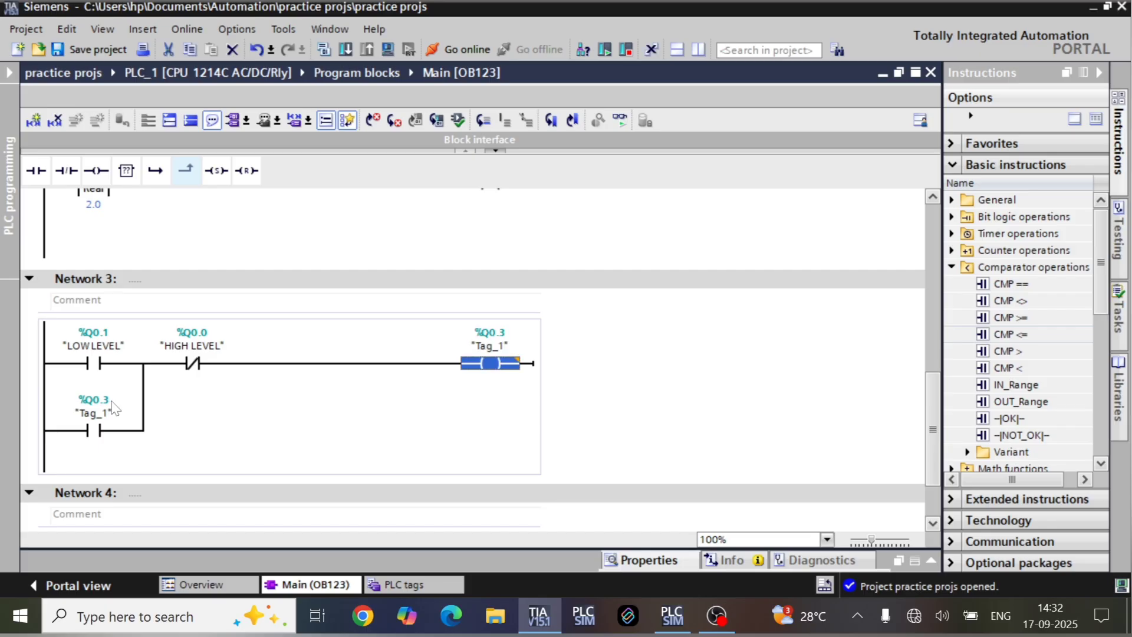
- Rename the tag of address Q0.3 to PUMP START/STOP
left_click(112, 419)
key("ctrl+shift+t")
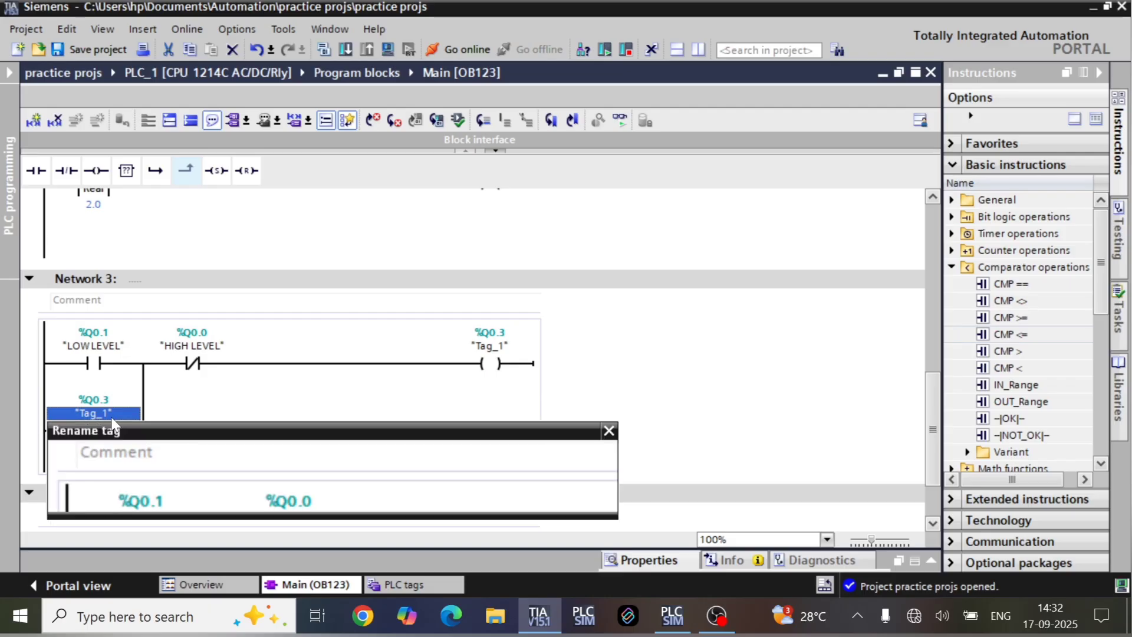
type("PUMP START/STOP")
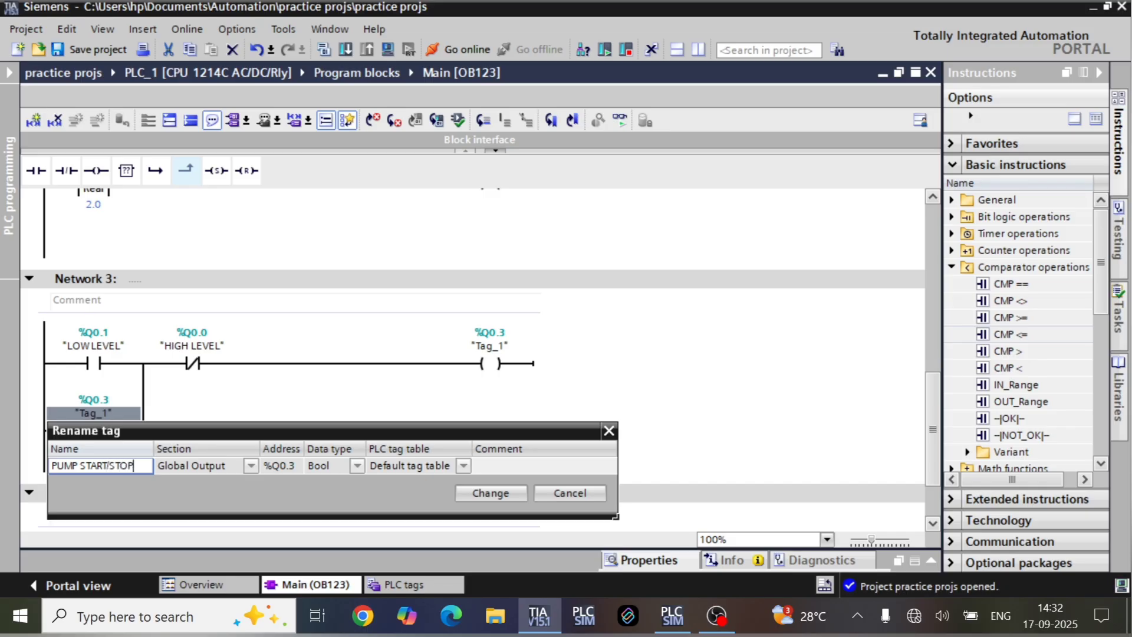
key("Return")
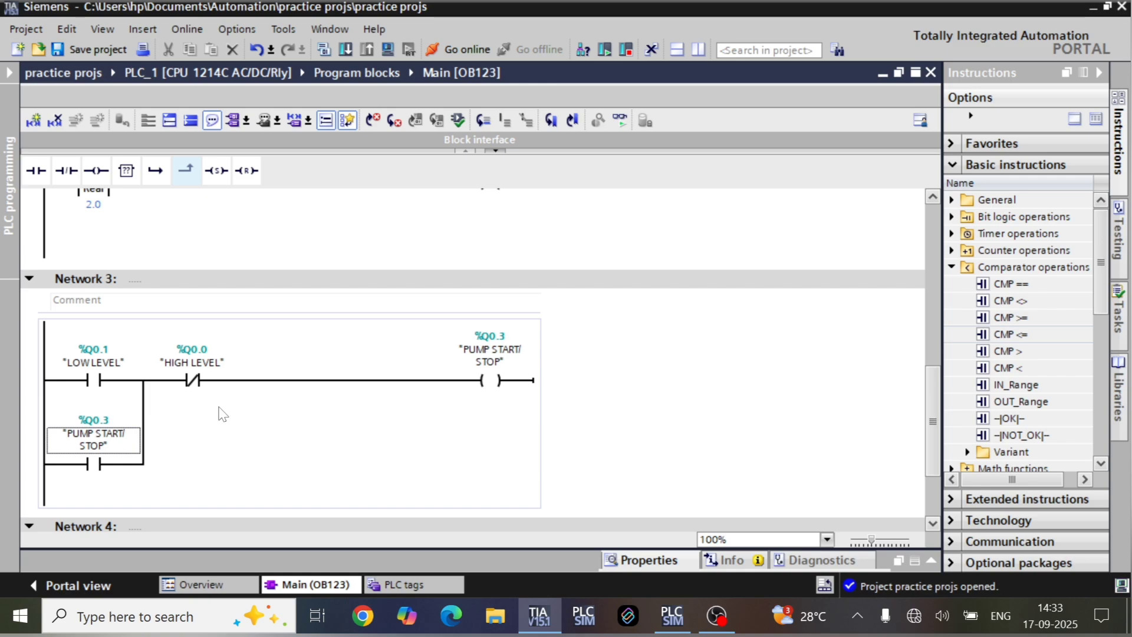
- Save the project and close the PLC tags table
scroll(262, 423, "up", 3)
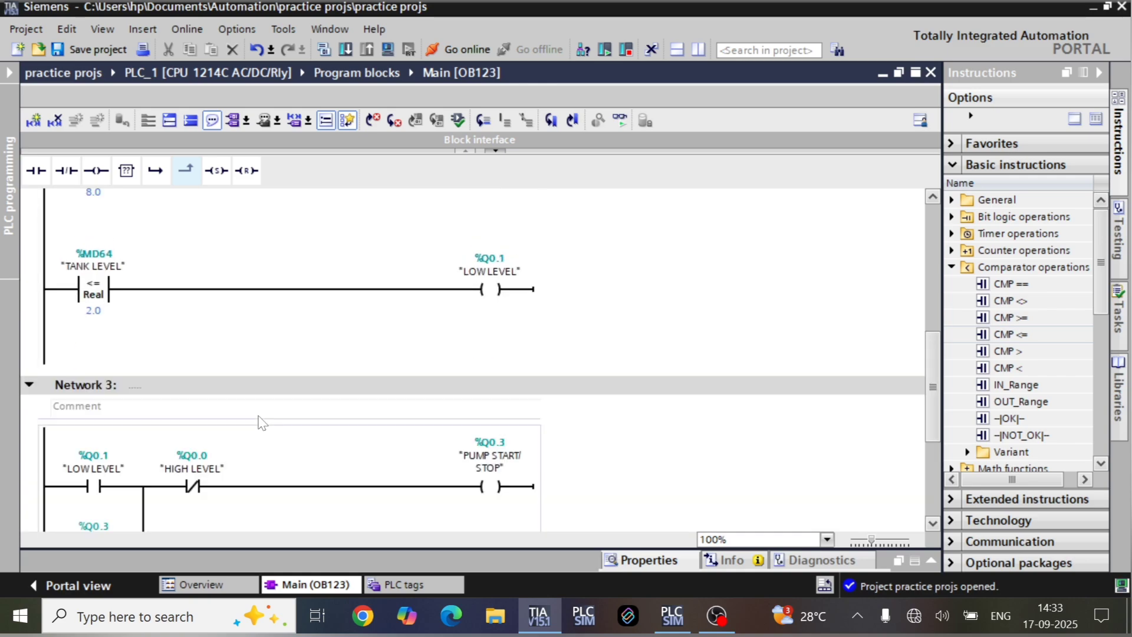
scroll(262, 423, "up", 8)
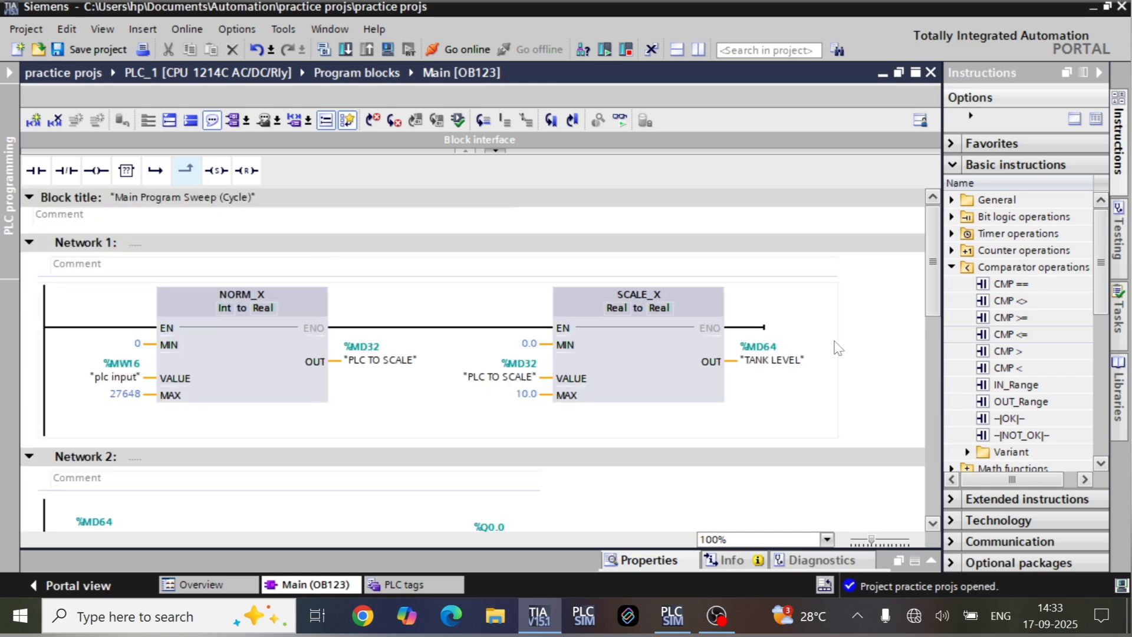
left_click(819, 388)
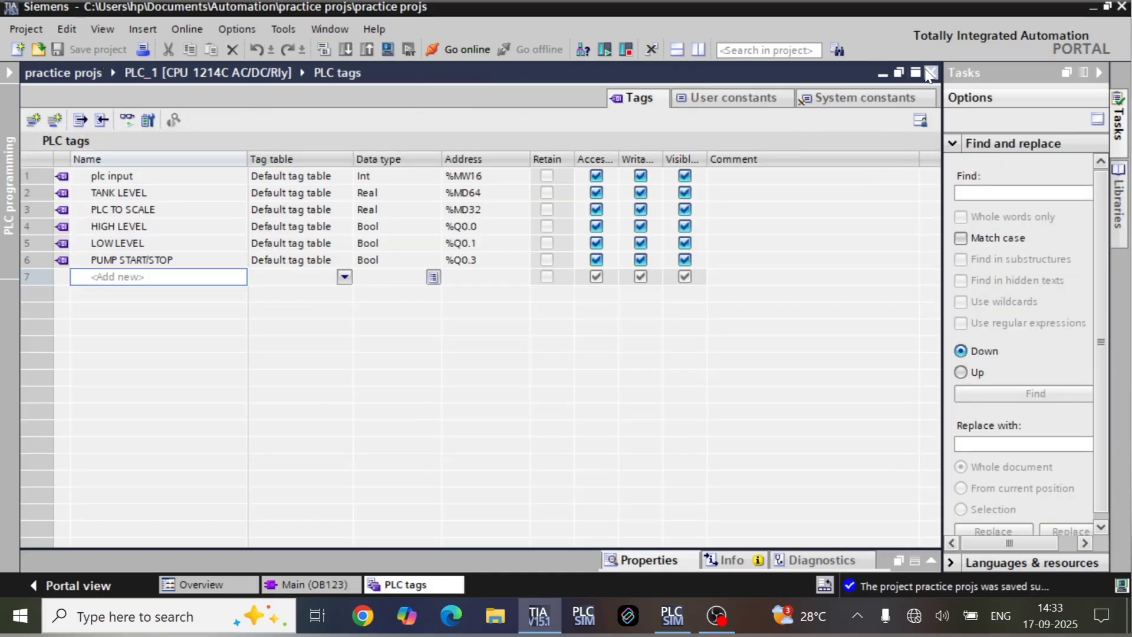
left_click(930, 73)
- Open Screen_2 of the HMI device temp [TP700 Comfort] from the project tree
left_click(9, 221)
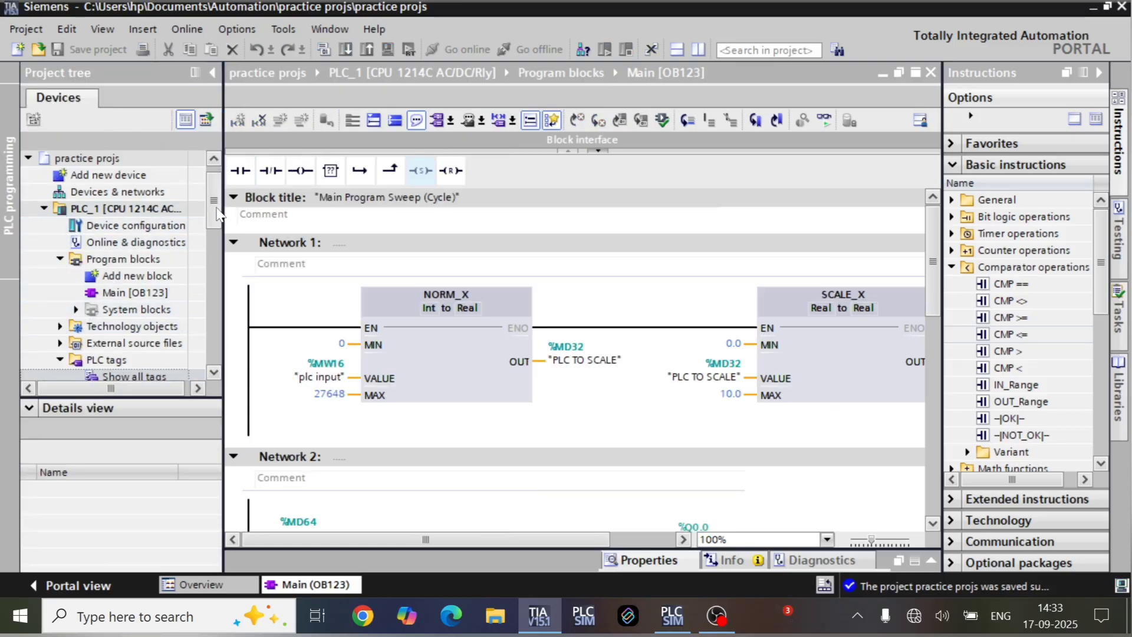
left_click_drag(217, 213, 218, 318)
left_click(44, 242)
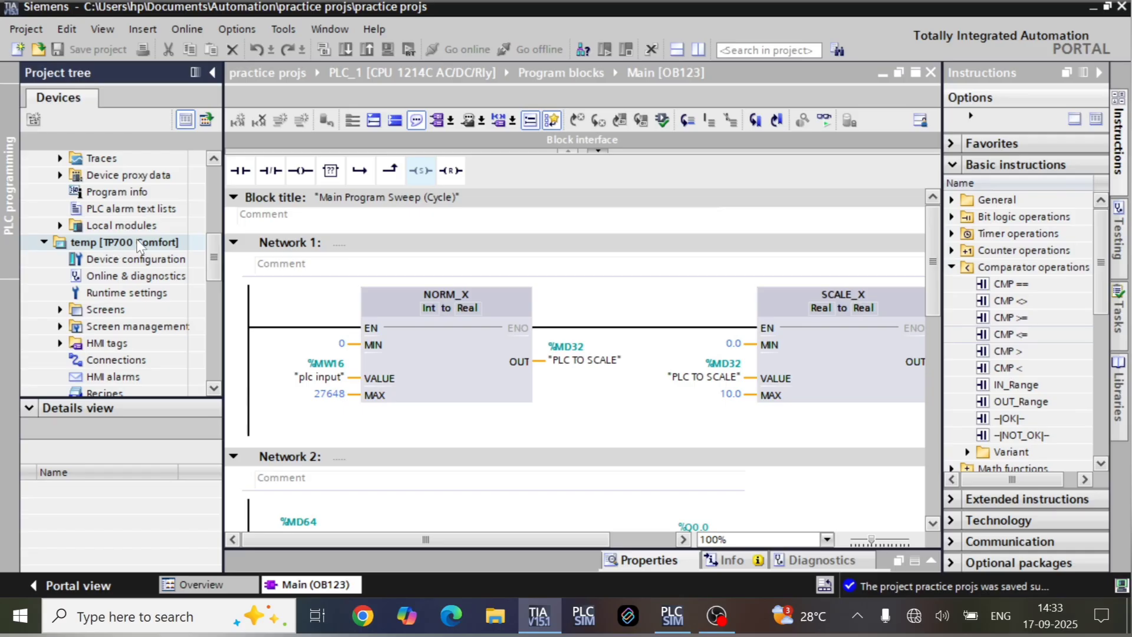
left_click(60, 309)
double_click(131, 361)
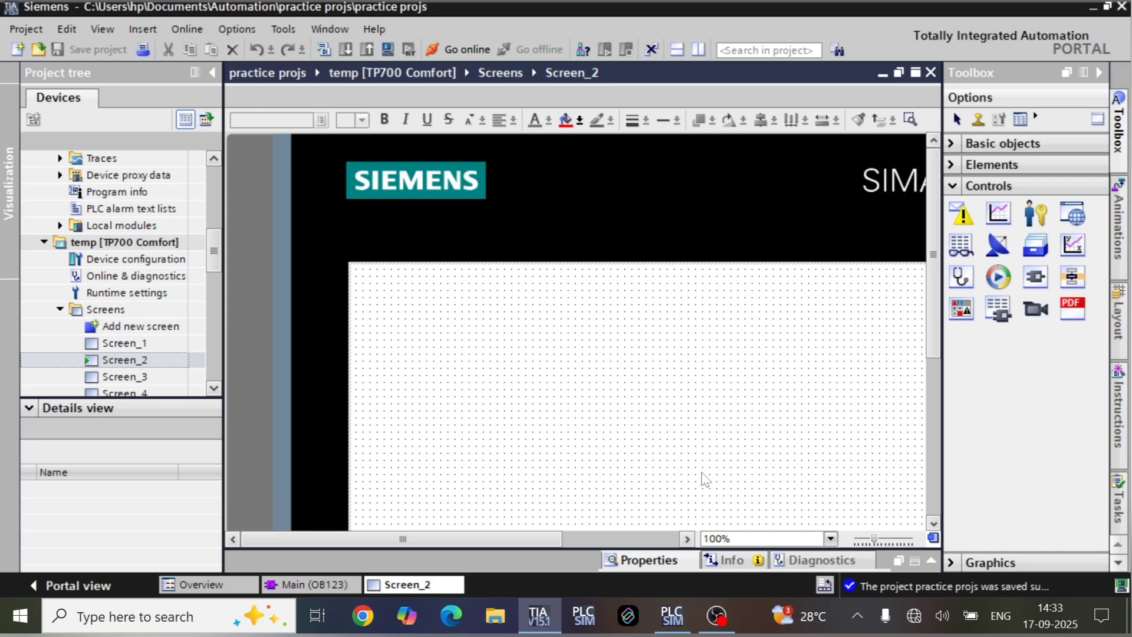
- Delete the start fb and stop fb buttons from Screen_2
left_click_drag(417, 302, 811, 476)
left_click_drag(397, 281, 752, 382)
scroll(908, 413, "down", 3)
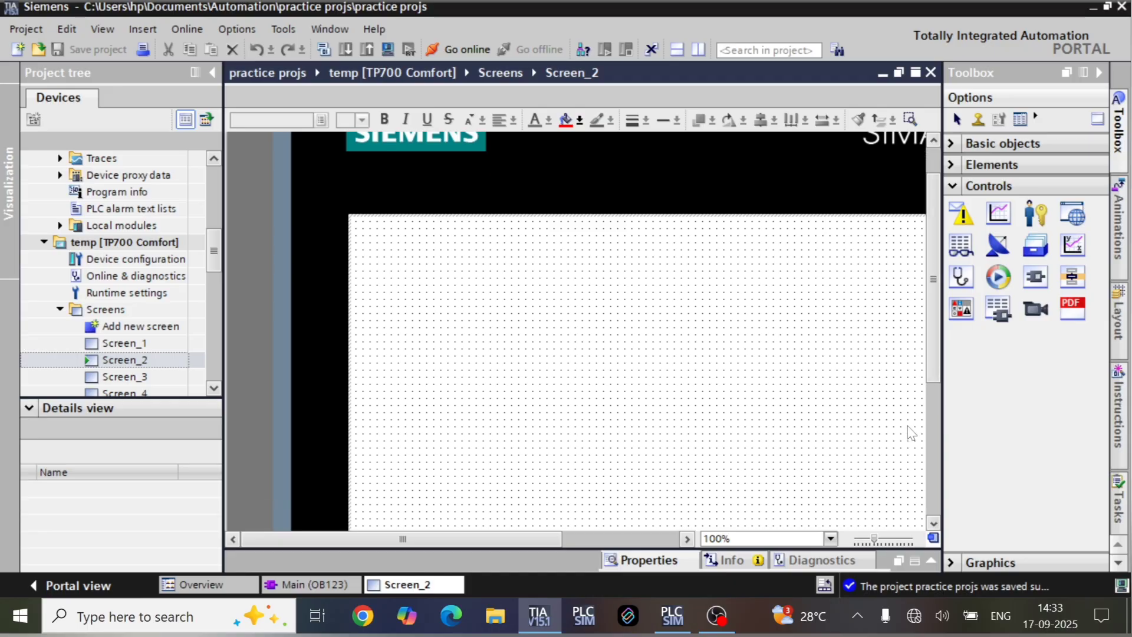
left_click(830, 539)
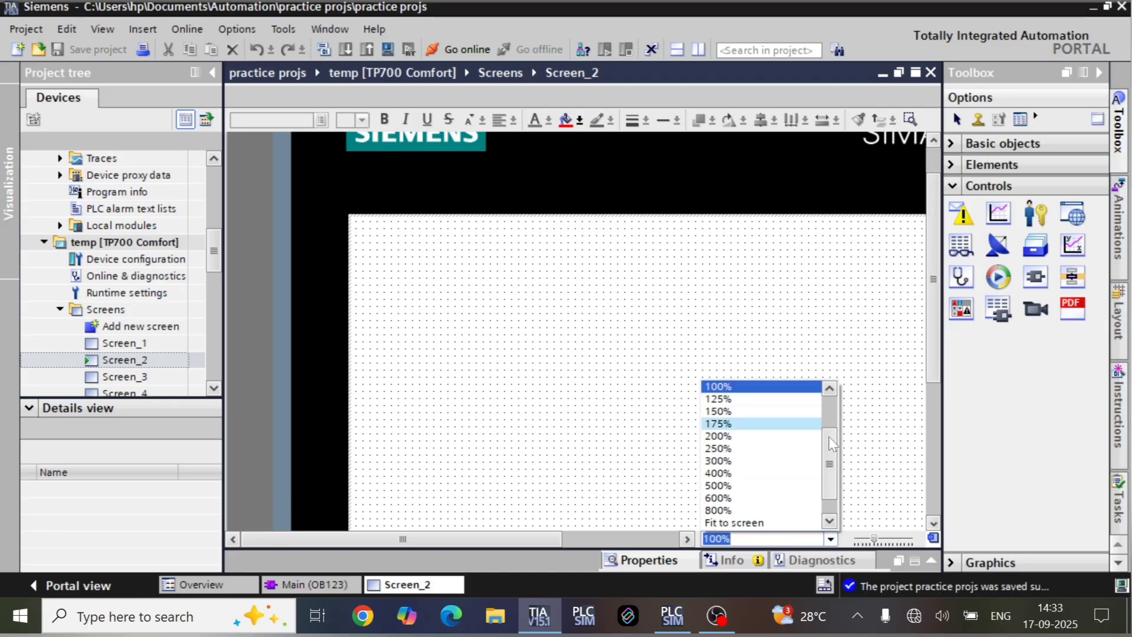
scroll(751, 423, "up", 1)
left_click(750, 412)
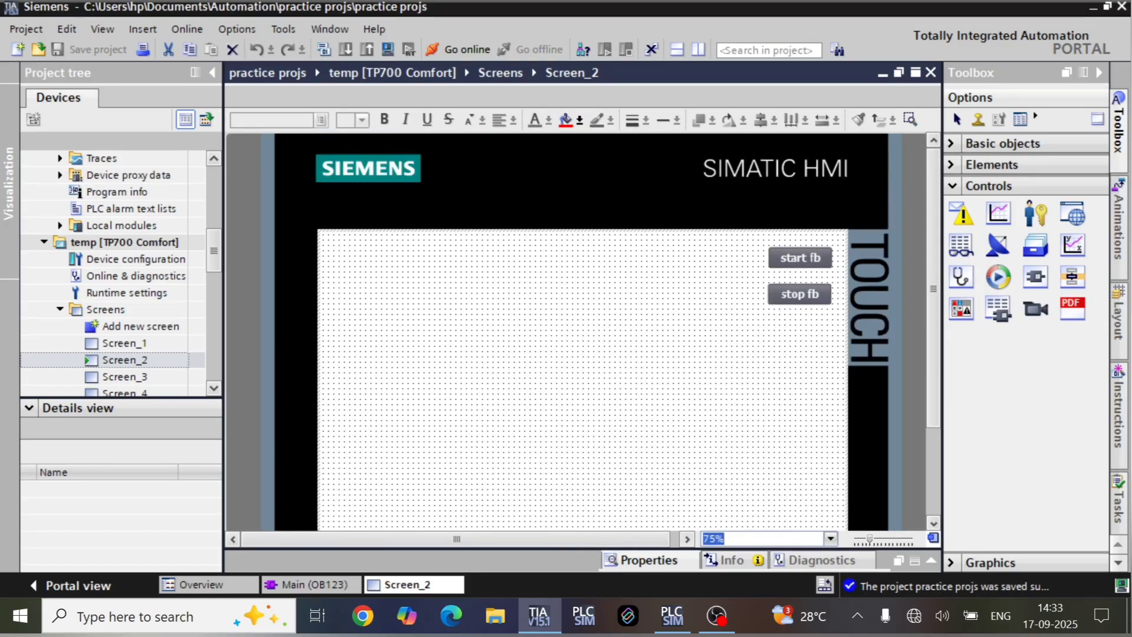
double_click(680, 334)
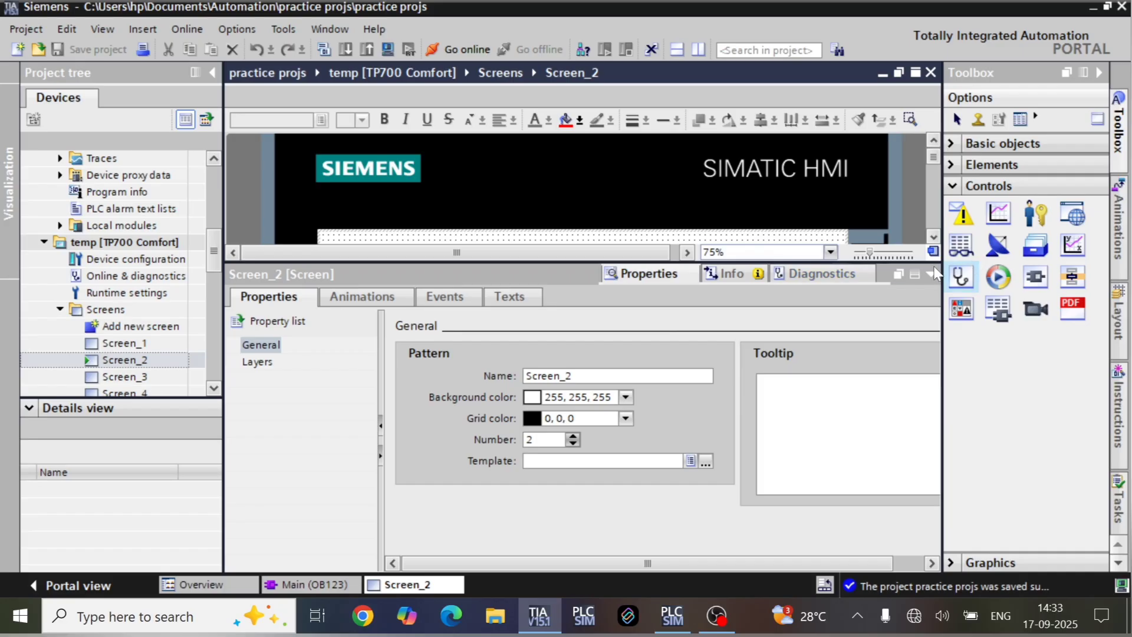
left_click(931, 273)
left_click(796, 258)
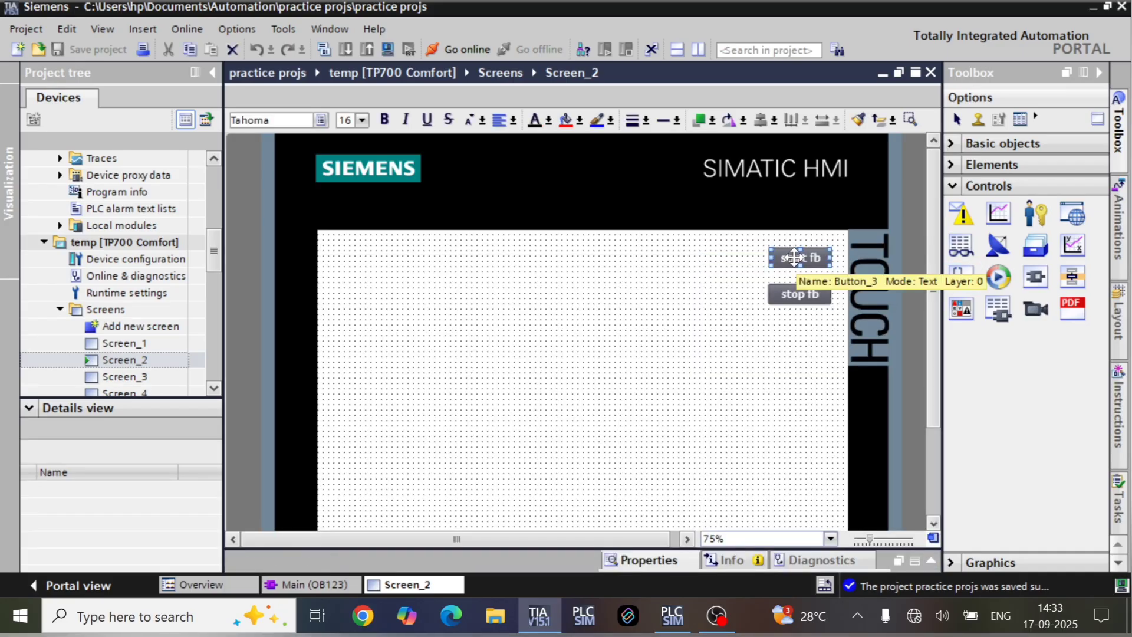
key("Delete")
left_click(801, 292)
key("Delete")
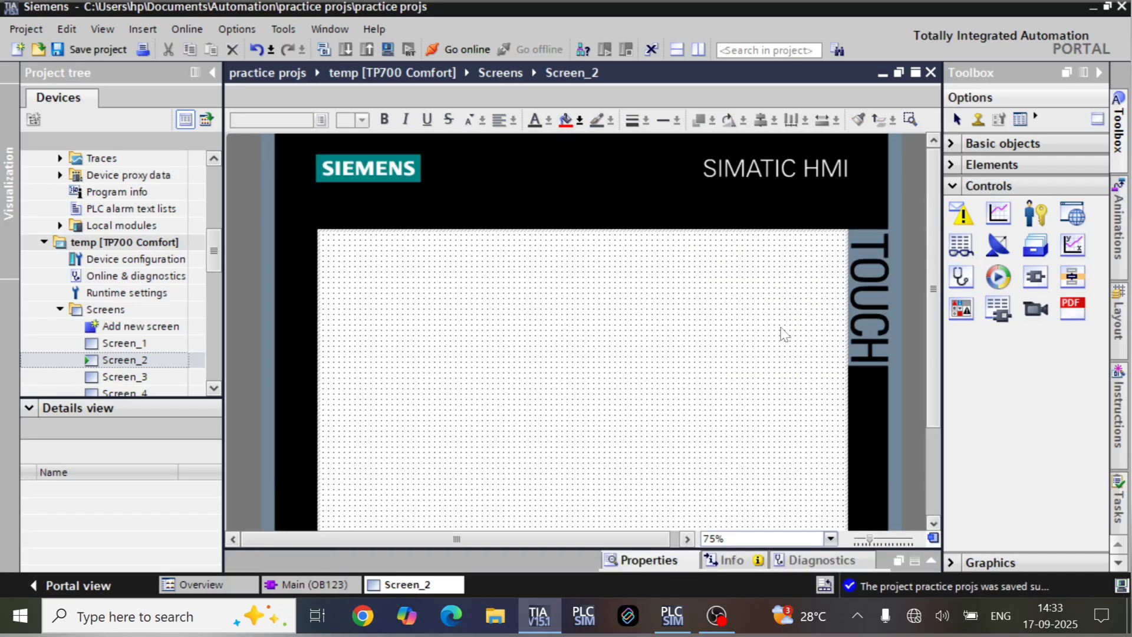
- Set the grid color of Screen_2 to white (255, 255, 255)
double_click(715, 314)
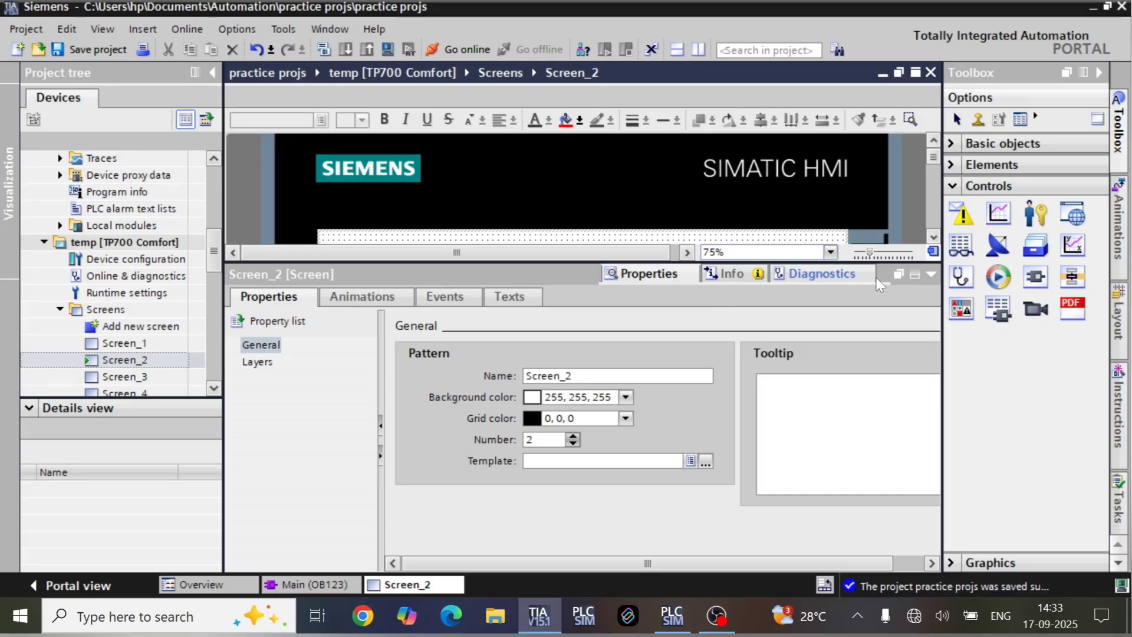
left_click(931, 274)
double_click(646, 321)
left_click(626, 419)
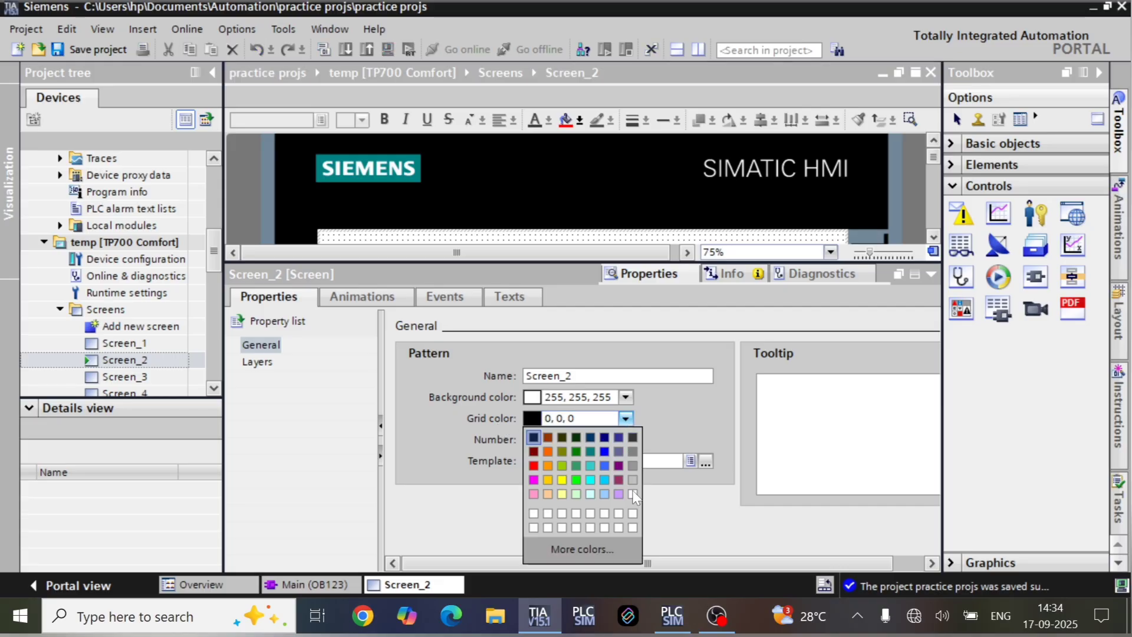
left_click(633, 527)
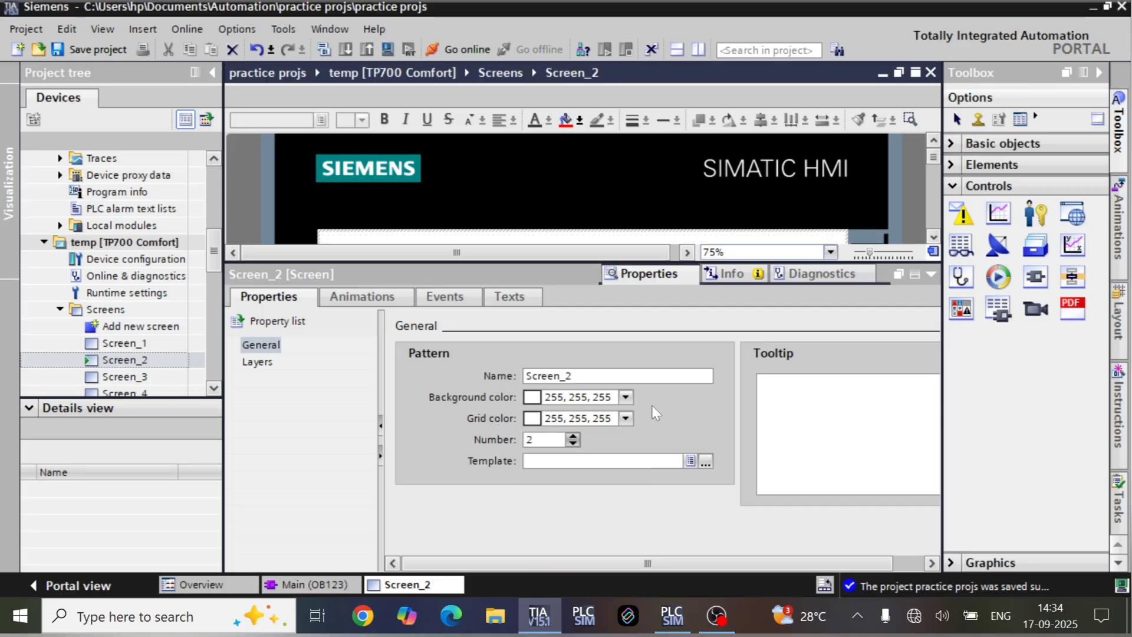
left_click(931, 274)
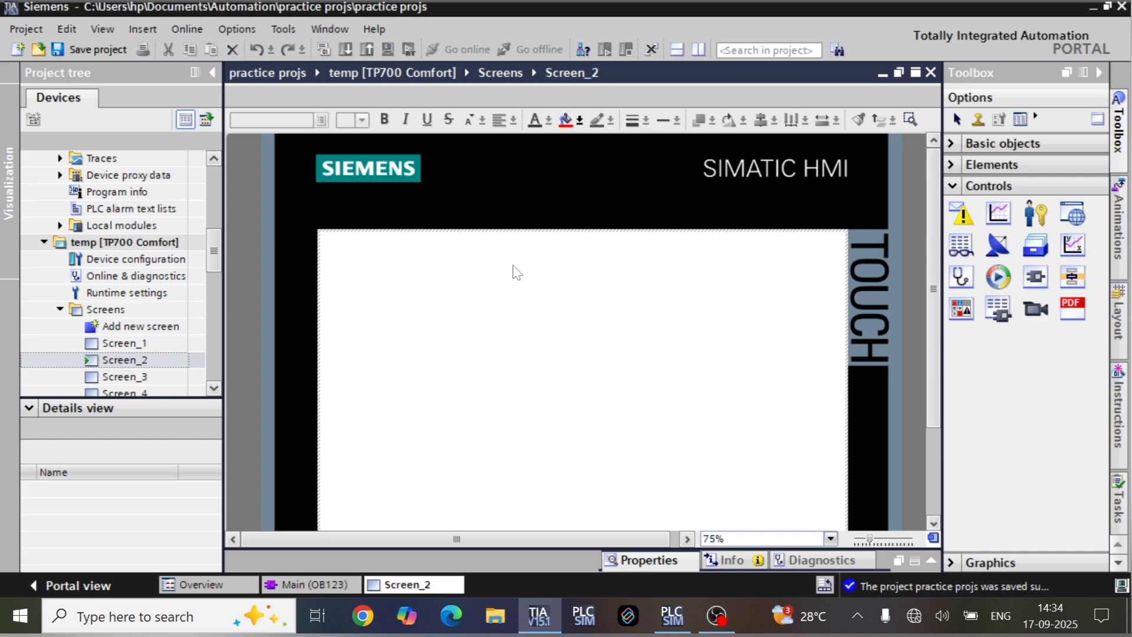
- Add a bar element to the upper middle of Screen_2
scroll(670, 352, "down", 2)
scroll(667, 349, "up", 2)
left_click(989, 186)
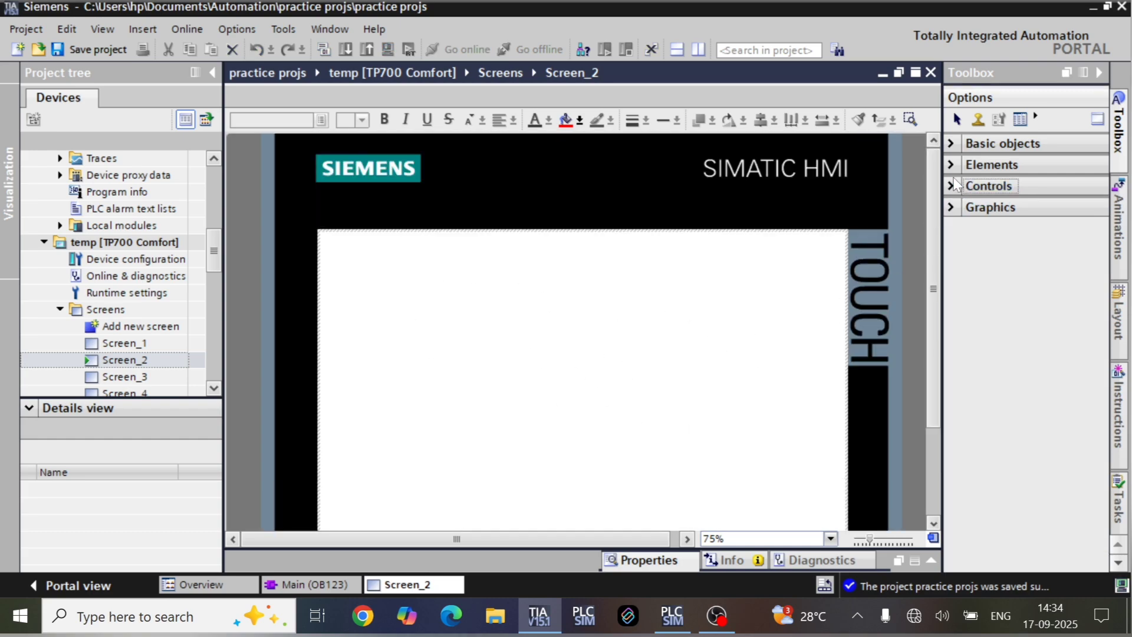
left_click(991, 165)
left_click_drag(1004, 231, 604, 292)
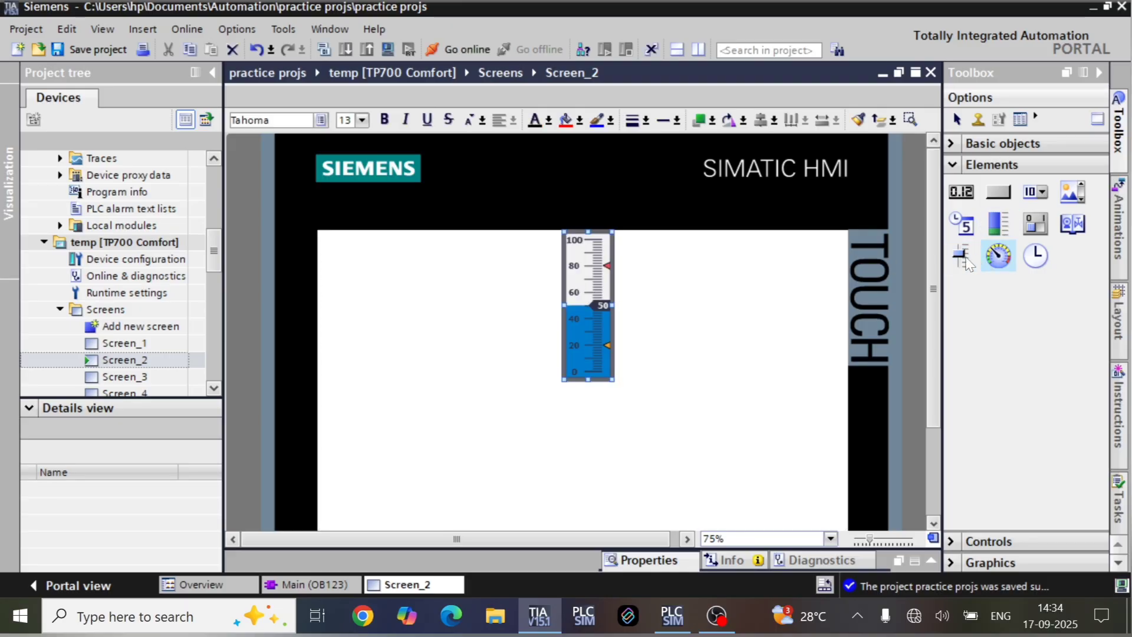
- Add a slider element to the right of the bar on Screen_2 and adjust the positions of both
left_click_drag(961, 257, 767, 317)
left_click_drag(590, 311, 597, 327)
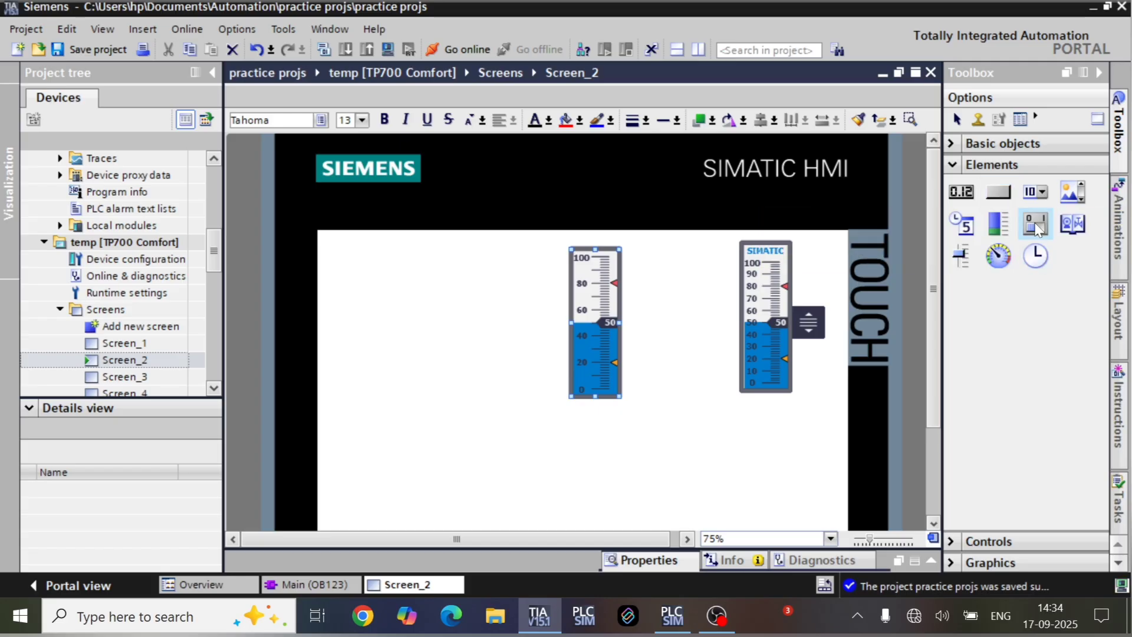
left_click_drag(606, 332, 612, 326)
left_click_drag(753, 330, 718, 332)
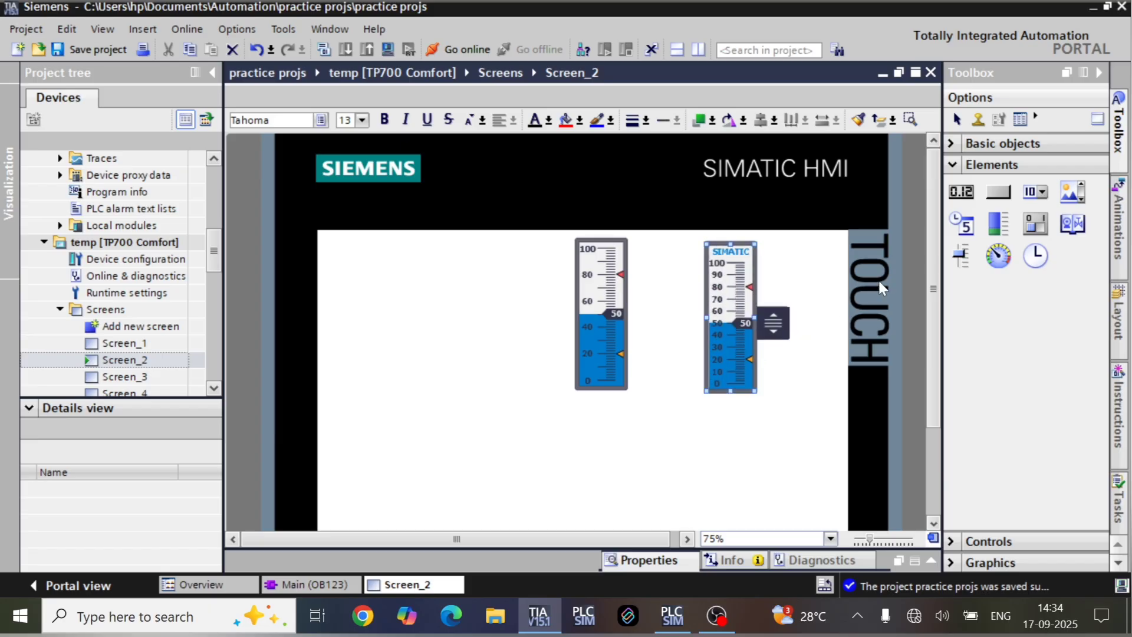
- Open the Equipment graphics inside the WinCC graphics folder
left_click(952, 166)
left_click(962, 212)
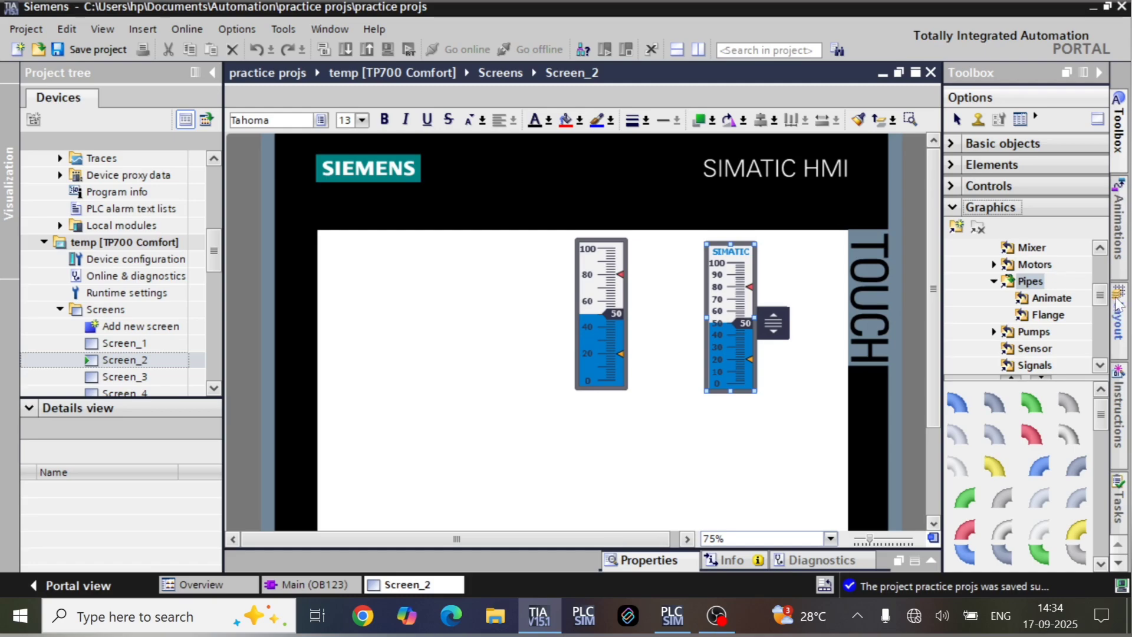
left_click_drag(1102, 290, 1102, 258)
left_click(960, 264)
left_click(951, 249)
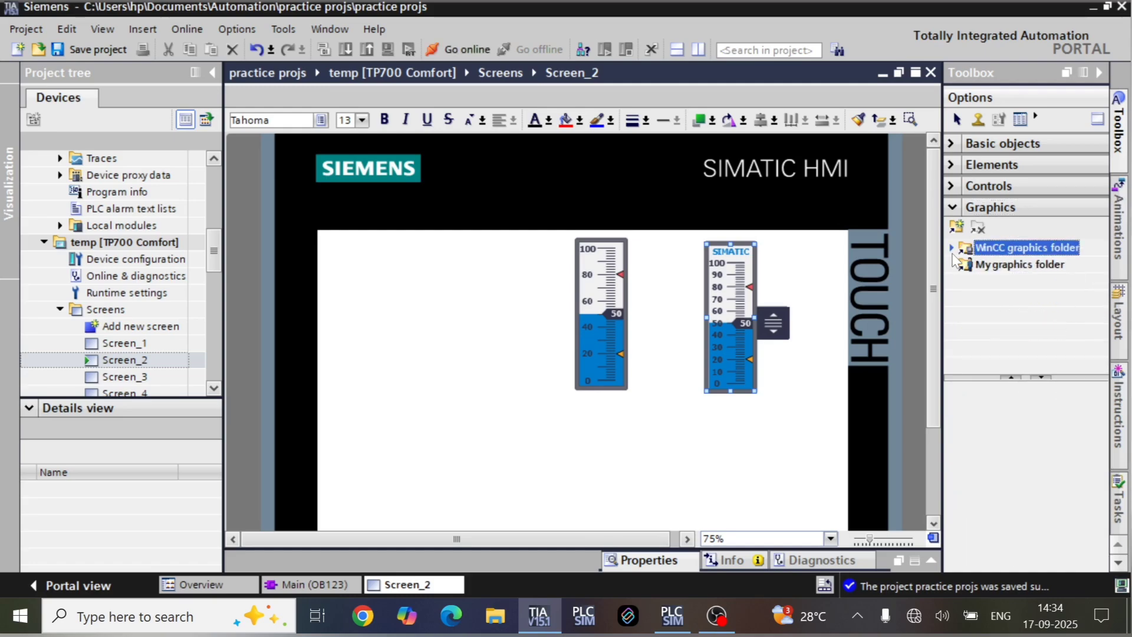
left_click(953, 249)
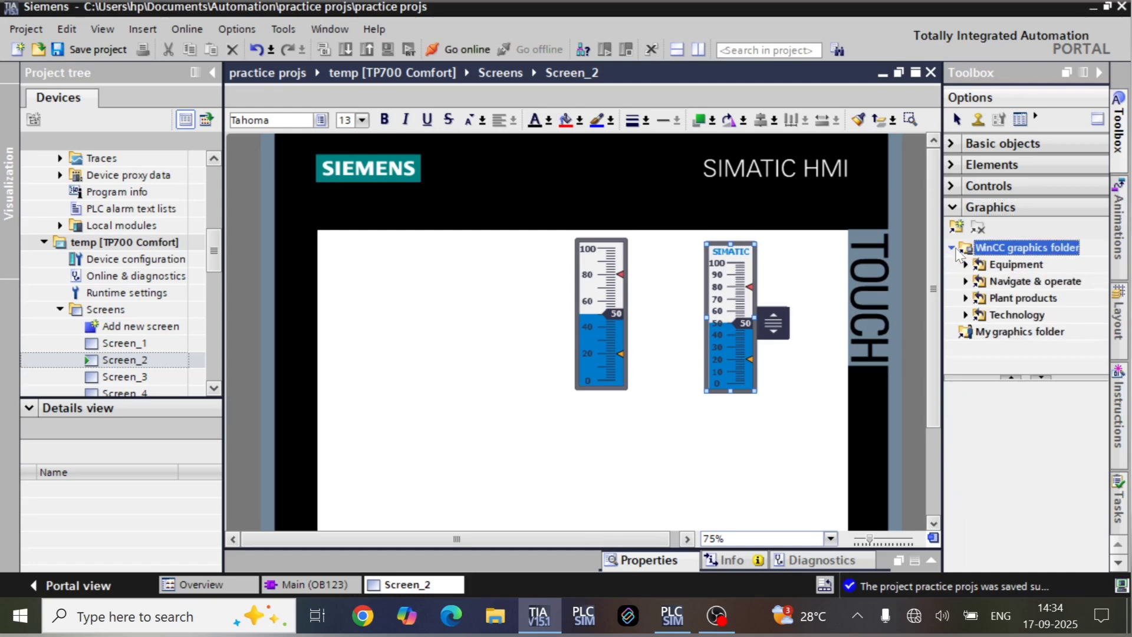
left_click(965, 265)
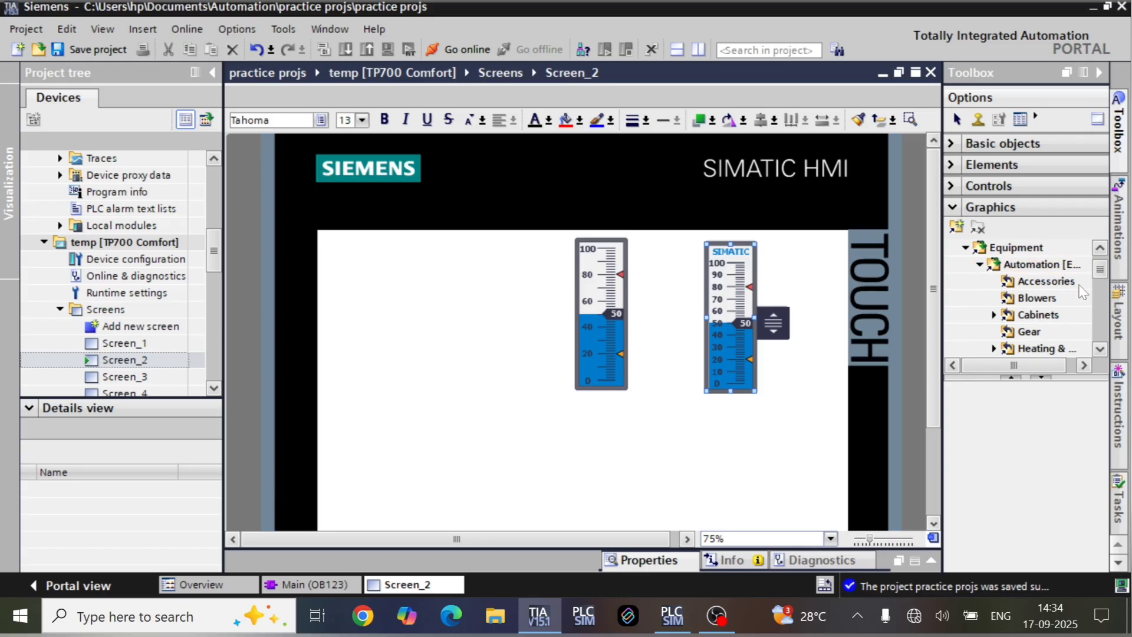
- Examine the motor, pipe and pump symbols among the automation equipment graphics
left_click(1100, 350)
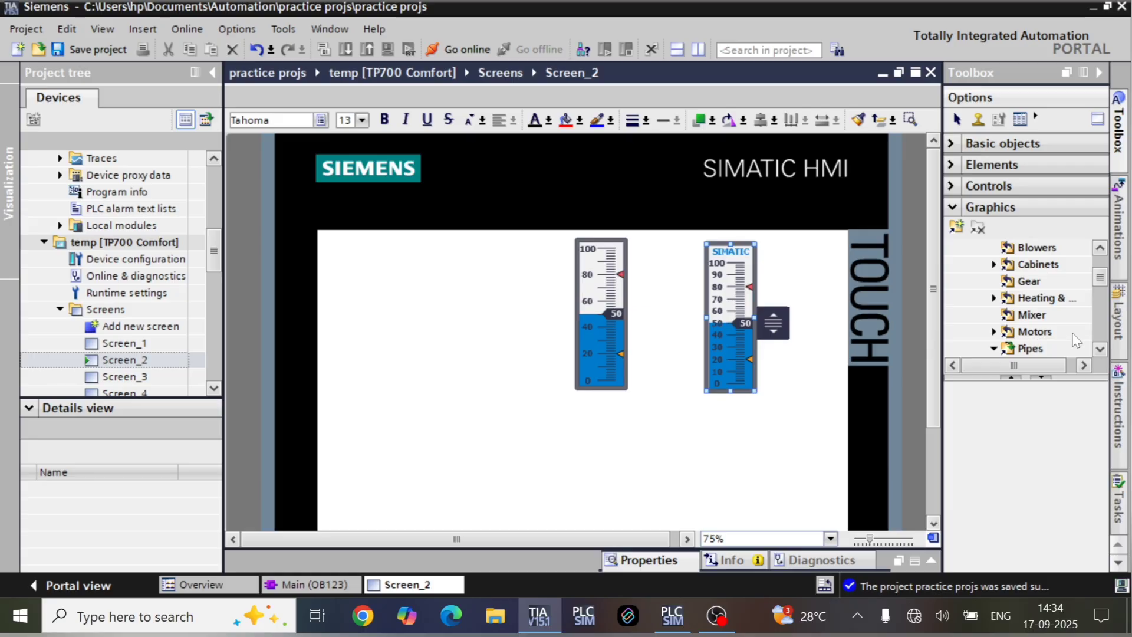
left_click(1036, 332)
left_click(1100, 349)
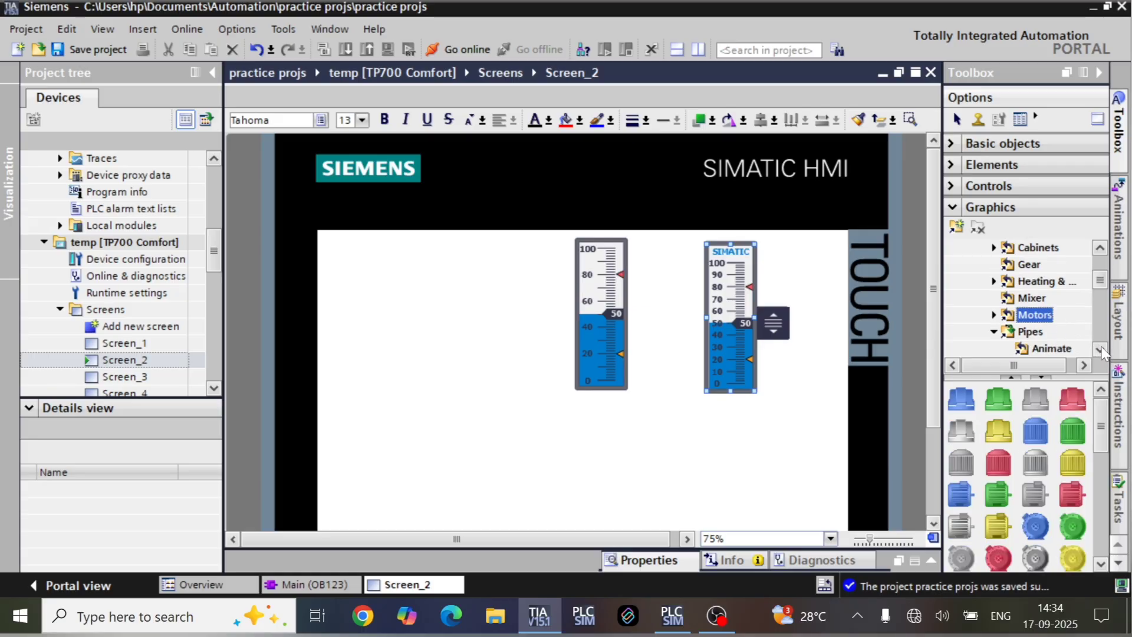
left_click(1100, 349)
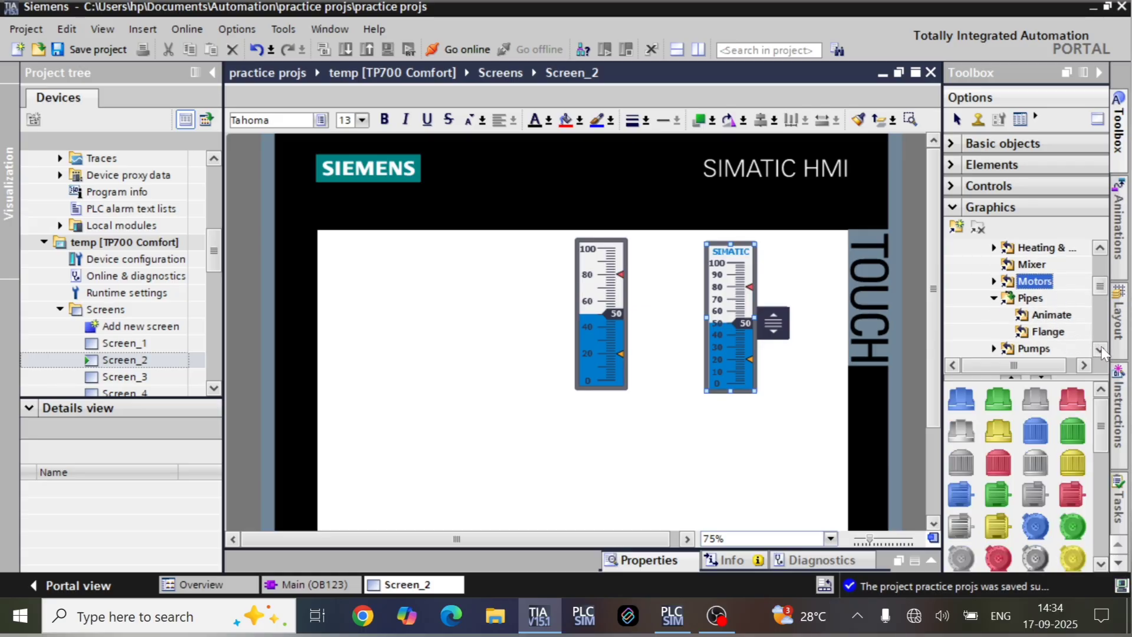
left_click(1030, 298)
left_click(1034, 349)
scroll(1038, 332, "down", 3)
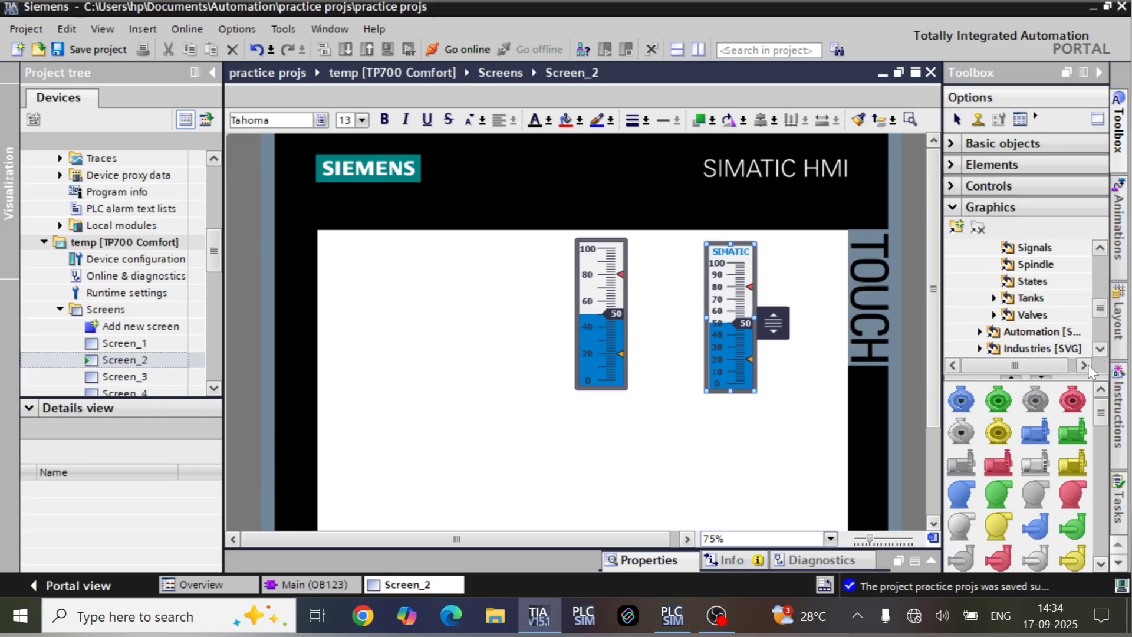
scroll(1100, 430, "down", 3)
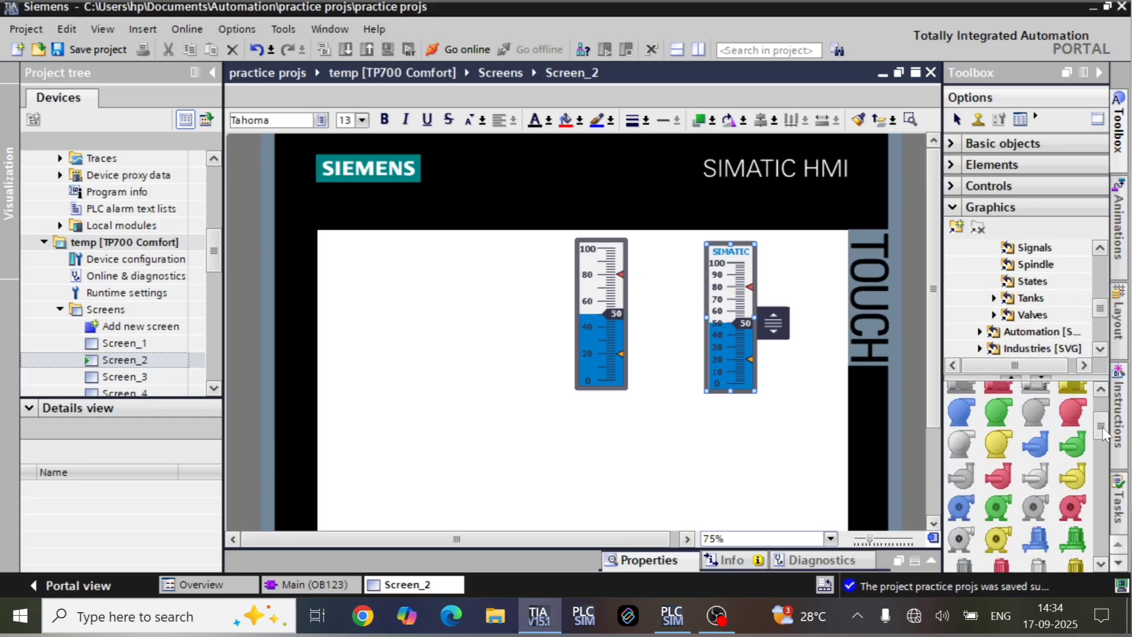
scroll(1103, 433, "down", 3)
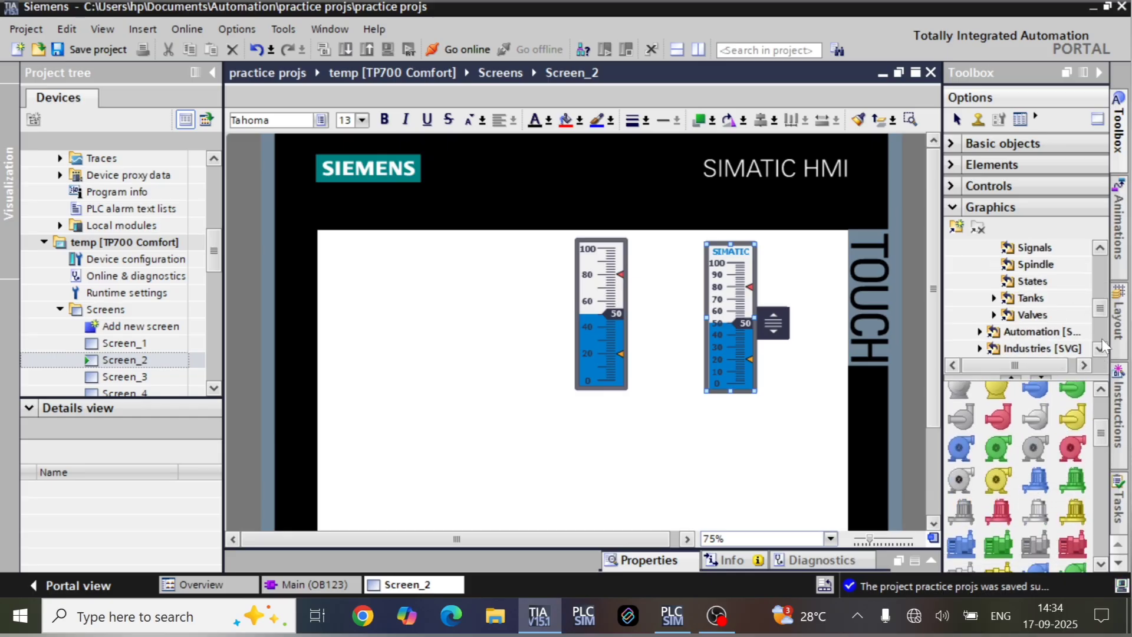
scroll(1100, 348, "down", 3)
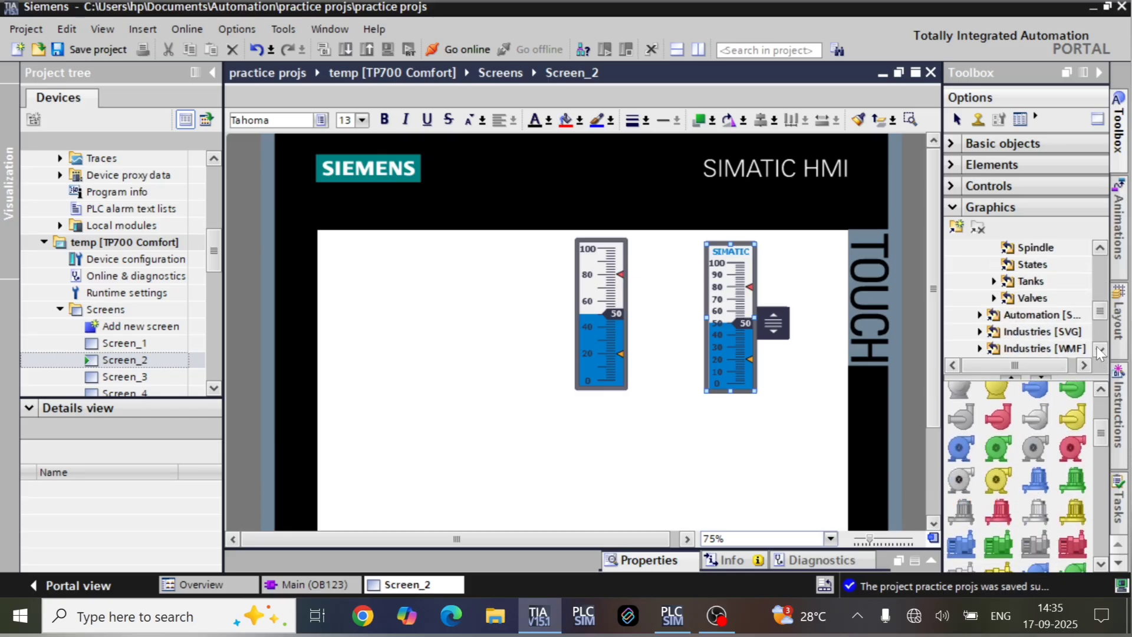
- Insert a grey lidded tank from the Tanks graphics to the left of the bar on Screen_2
left_click(1100, 247)
left_click(1031, 264)
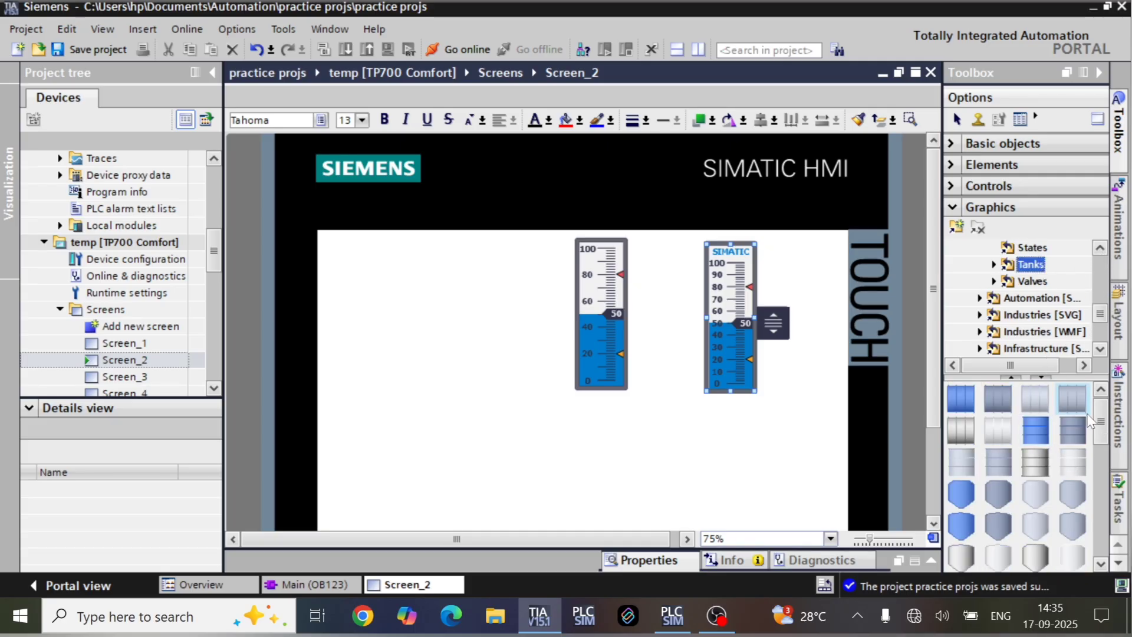
left_click_drag(1099, 429, 1102, 456)
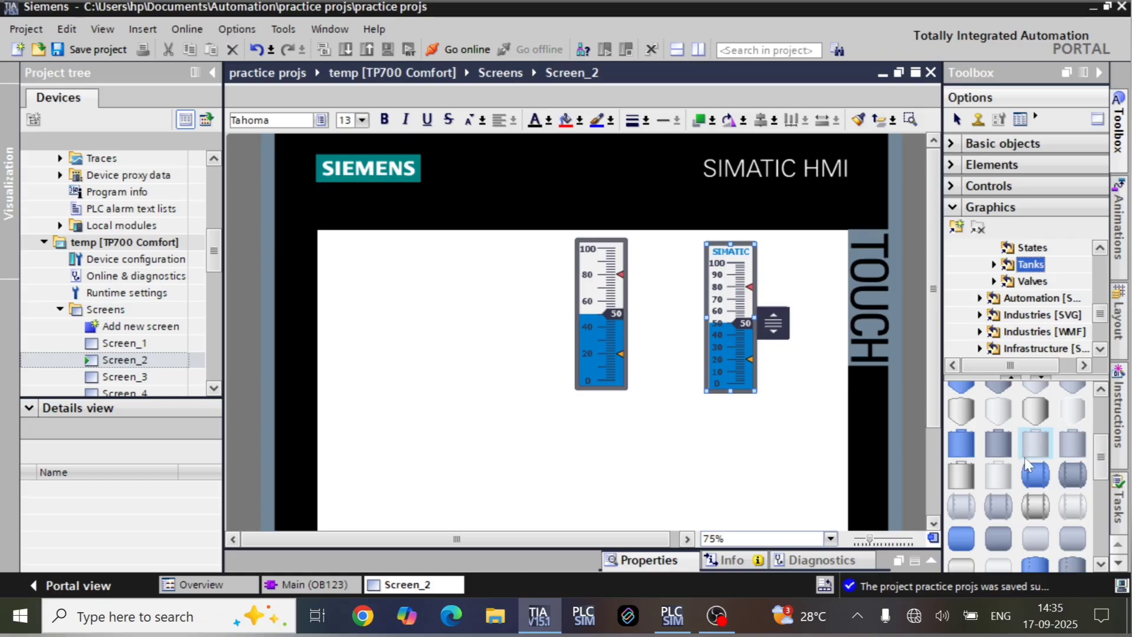
left_click_drag(959, 470, 521, 348)
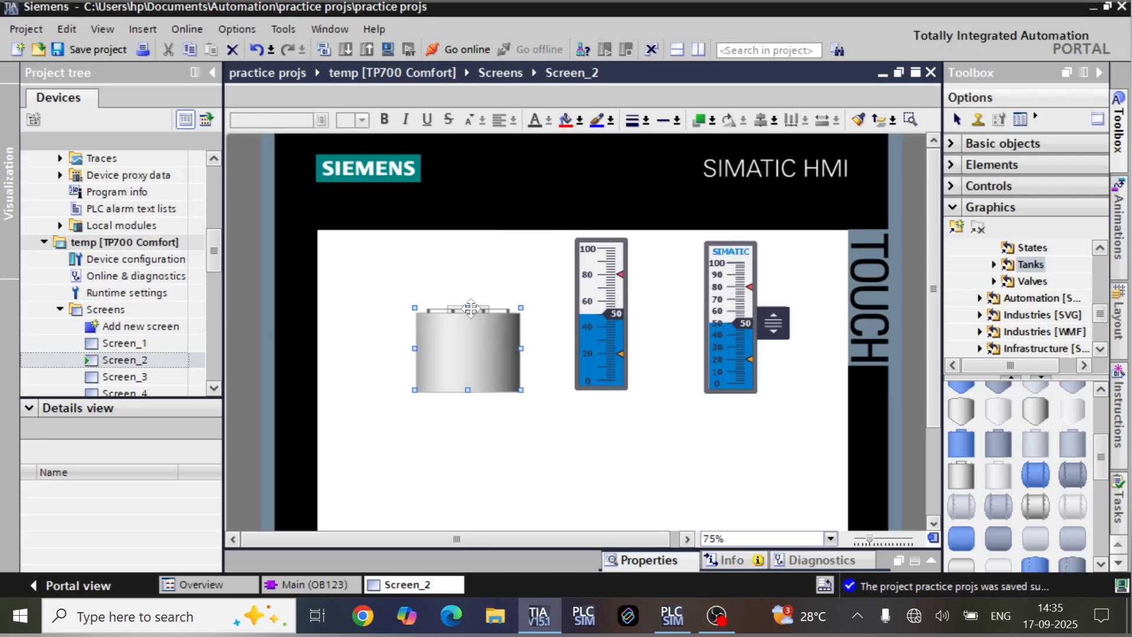
- Enlarge the tank to about 291 by 455 and shift it against the left edge of Screen_2
left_click_drag(467, 307, 468, 236)
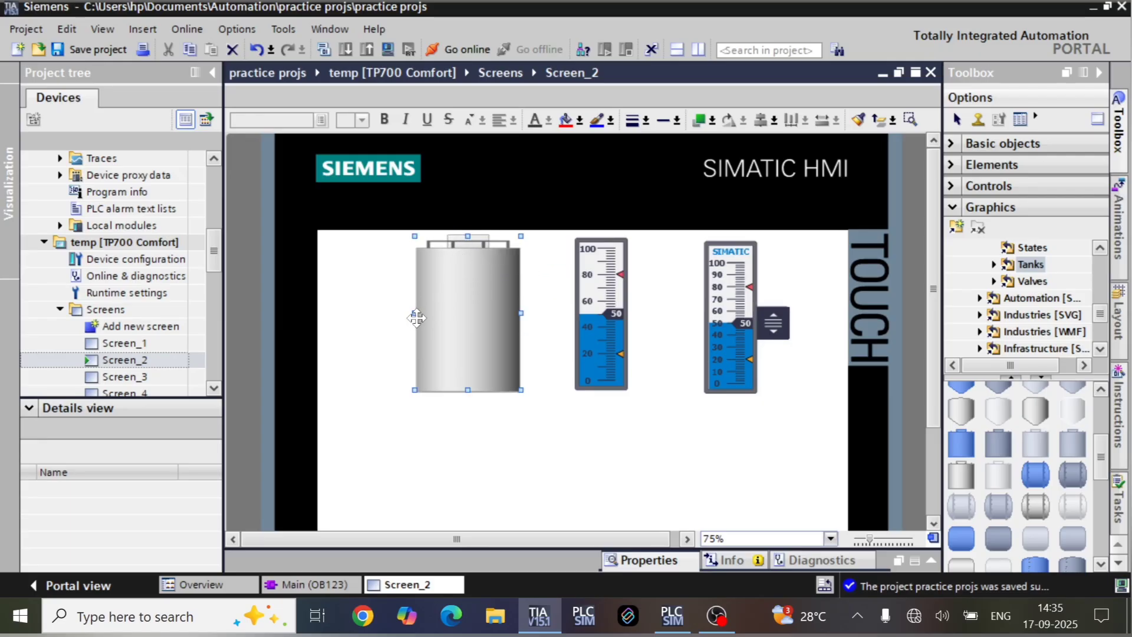
left_click_drag(413, 313, 332, 313)
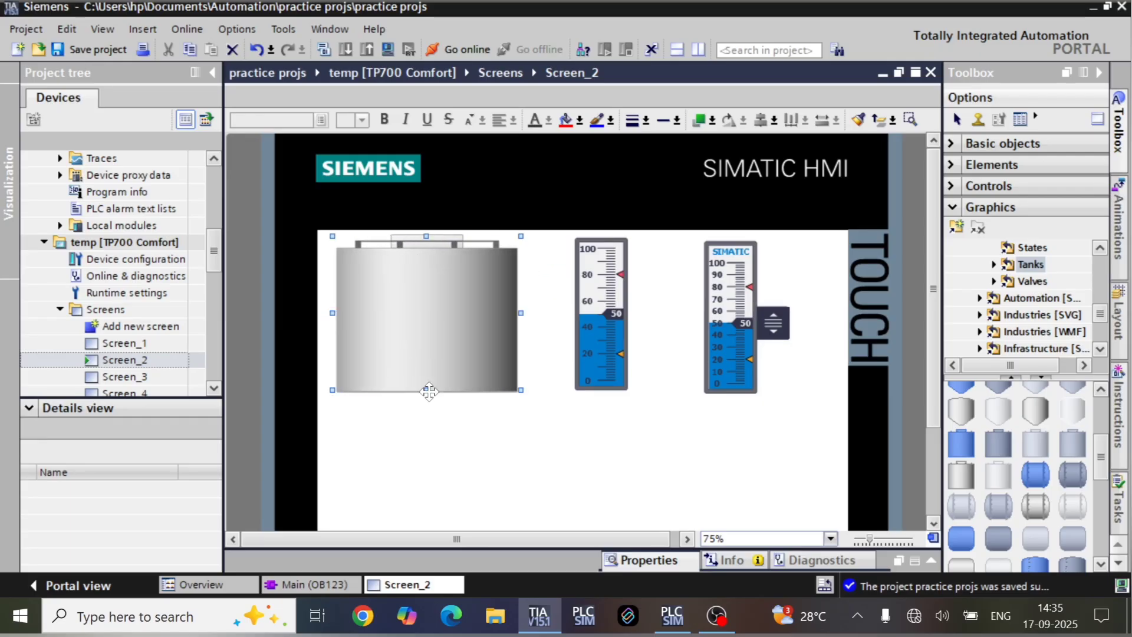
left_click_drag(424, 389, 416, 456)
left_click(425, 455)
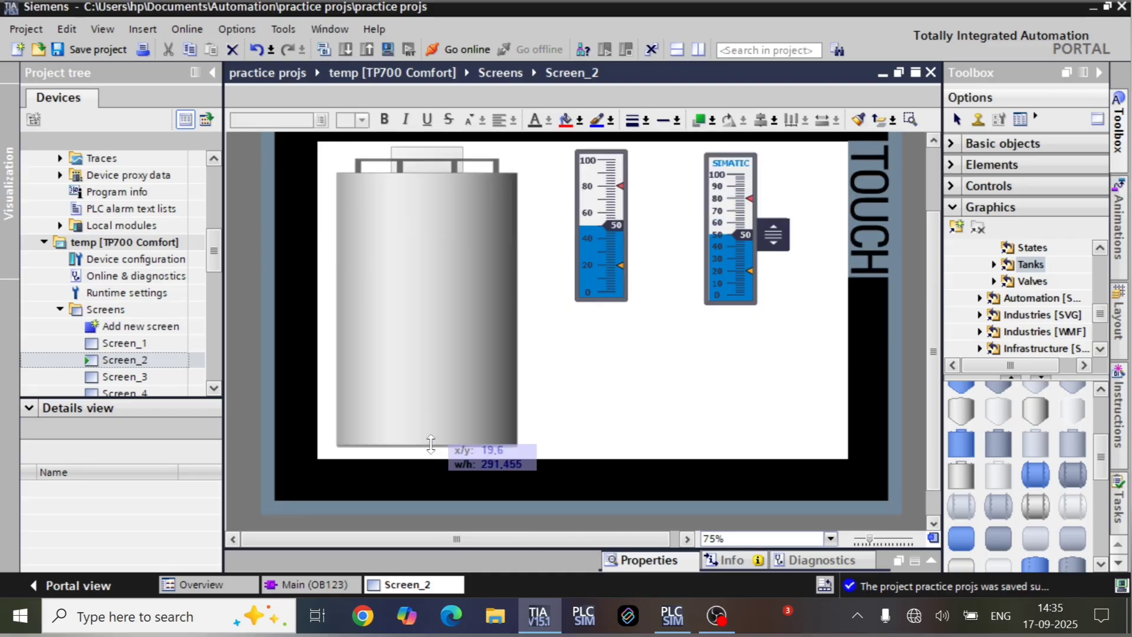
mouse_move(446, 343)
left_mouse_down()
mouse_move(436, 352)
mouse_move(430, 341)
left_mouse_up()
- Move the bar against the tank's right side and the slider to the upper right corner of Screen_2
left_click_drag(601, 213, 531, 250)
left_click(693, 235)
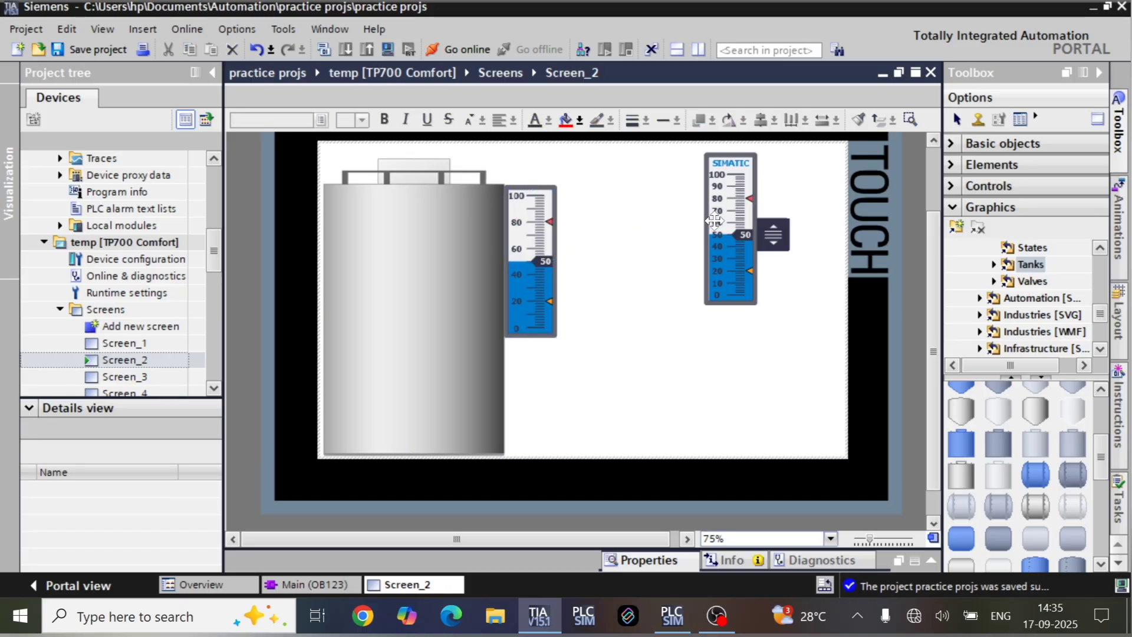
left_click_drag(713, 220, 773, 212)
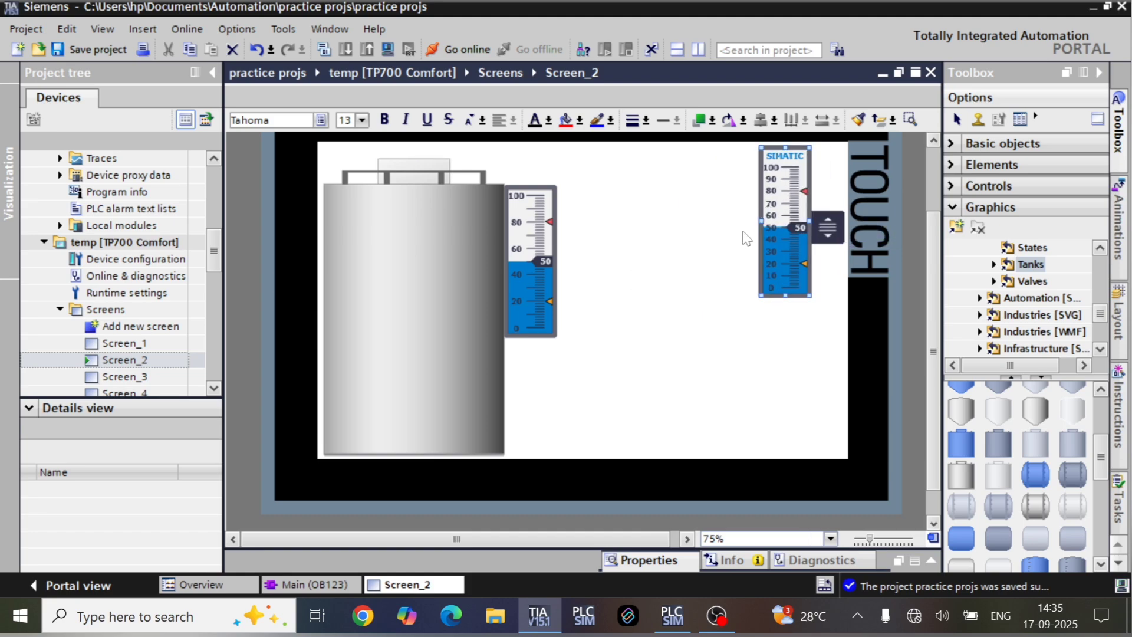
left_click(691, 236)
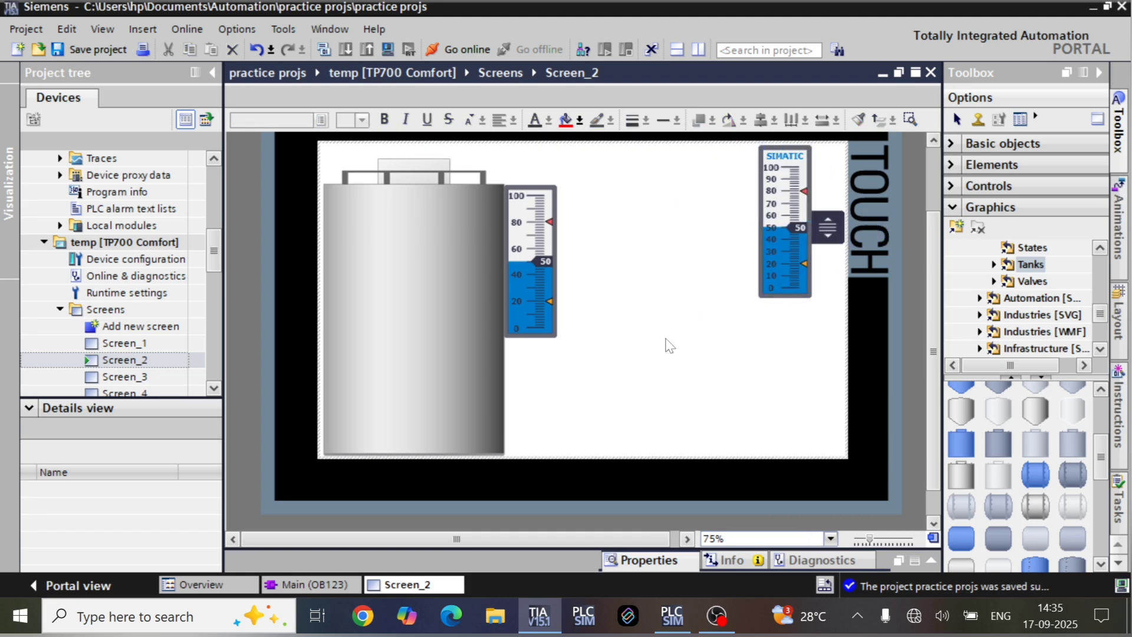
- Insert a red and a green pump from the Pumps graphics, overlapping below the slider on Screen_2
left_click_drag(1104, 317, 1098, 297)
left_click(1034, 299)
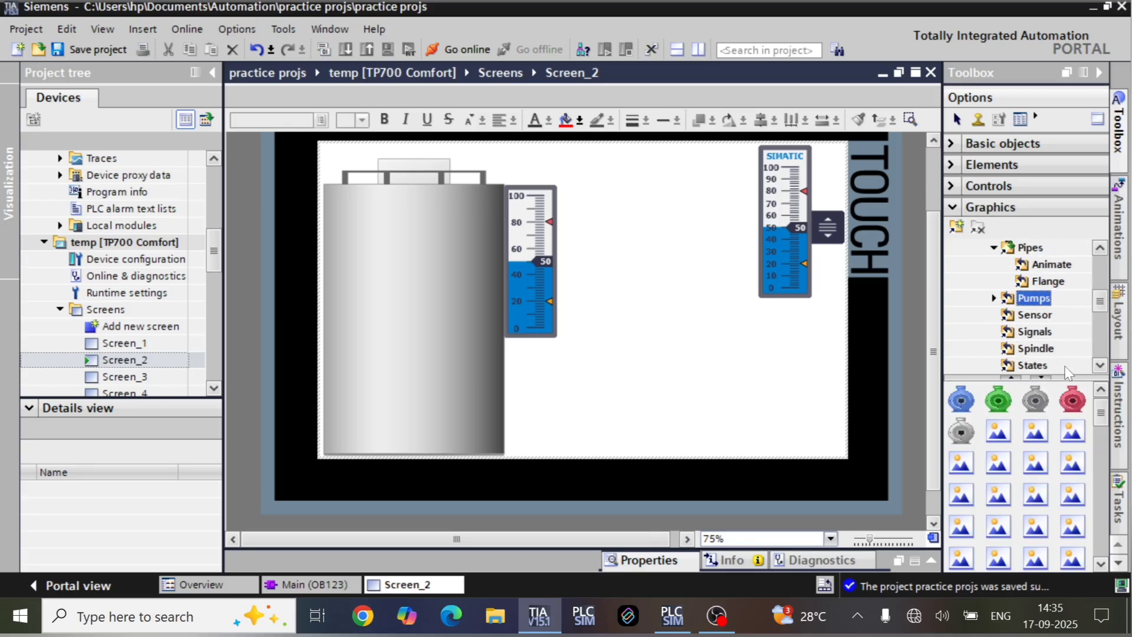
left_click_drag(1100, 415, 725, 390)
left_click(819, 407)
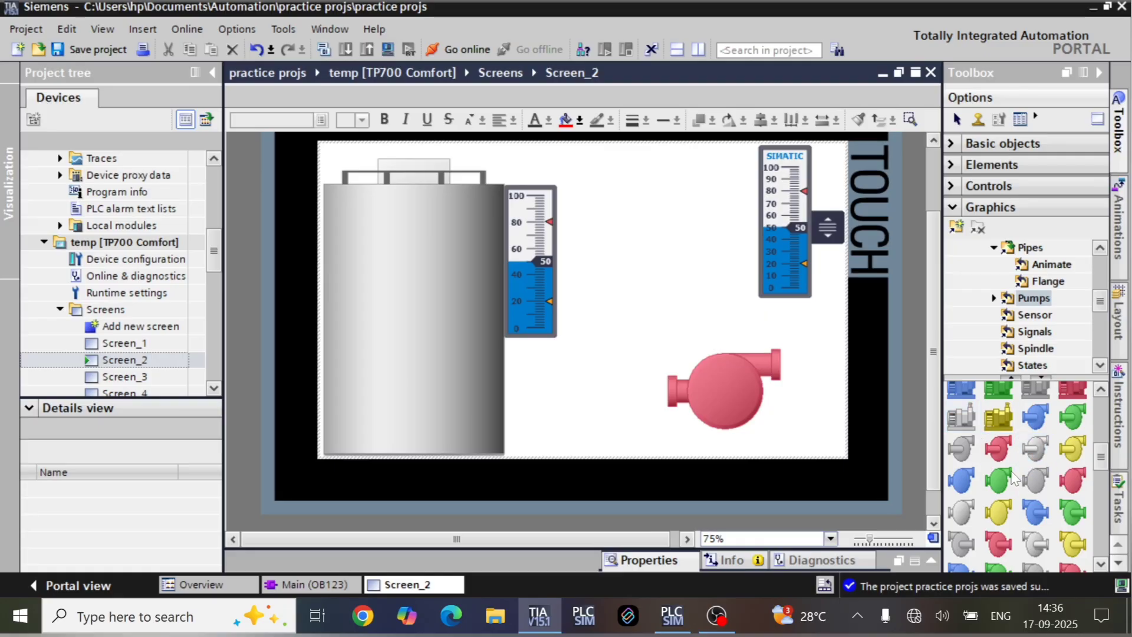
left_click_drag(983, 472, 689, 342)
left_click(825, 393)
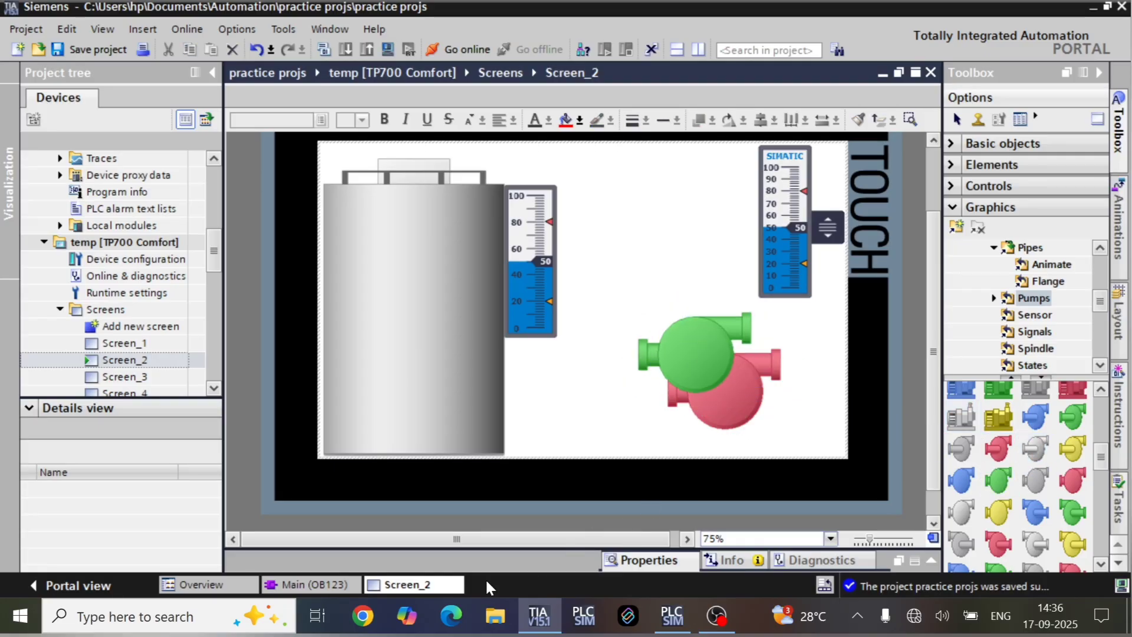
- Add a rung with a normally open contact and an output coil below the pump latch in Network 3 of Main [OB123]
left_click(351, 584)
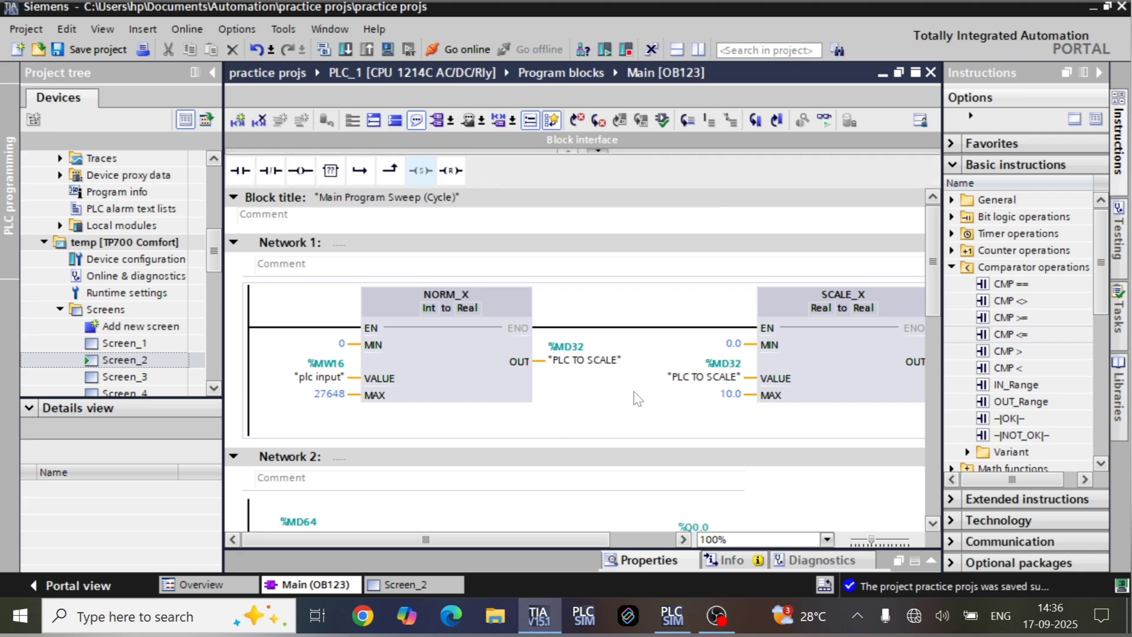
scroll(902, 354, "down", 10)
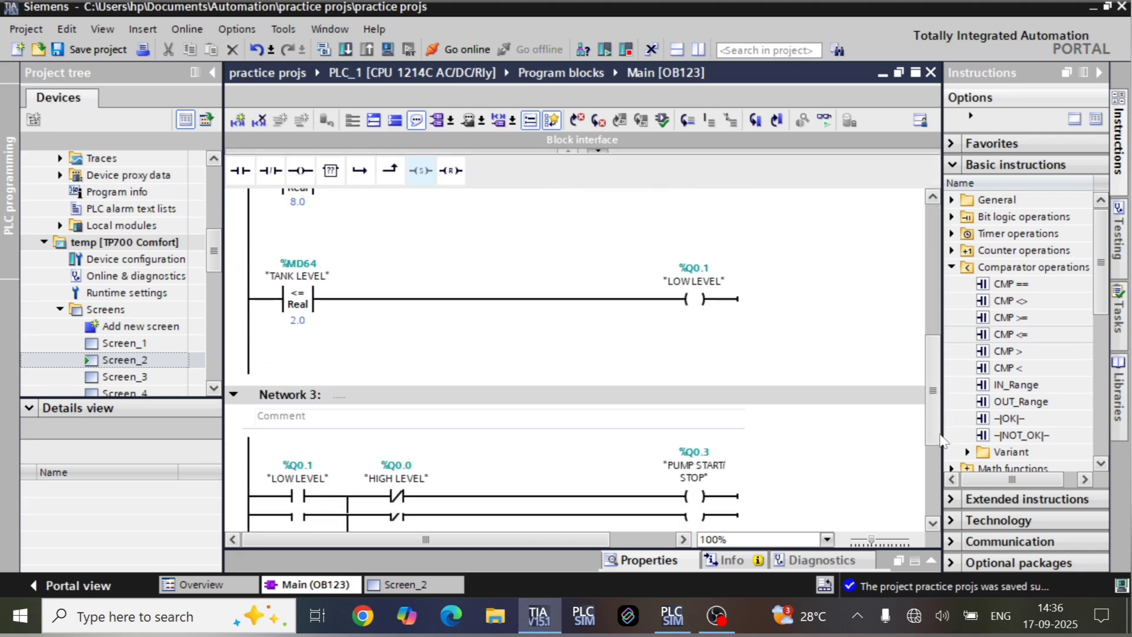
scroll(535, 422, "down", 3)
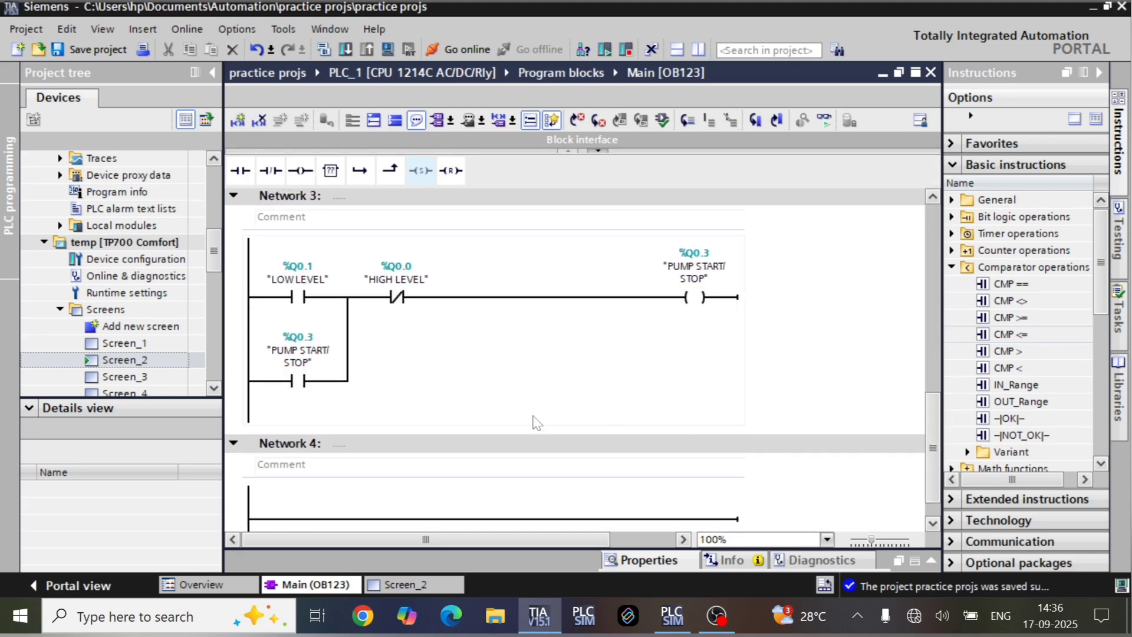
left_click(248, 413)
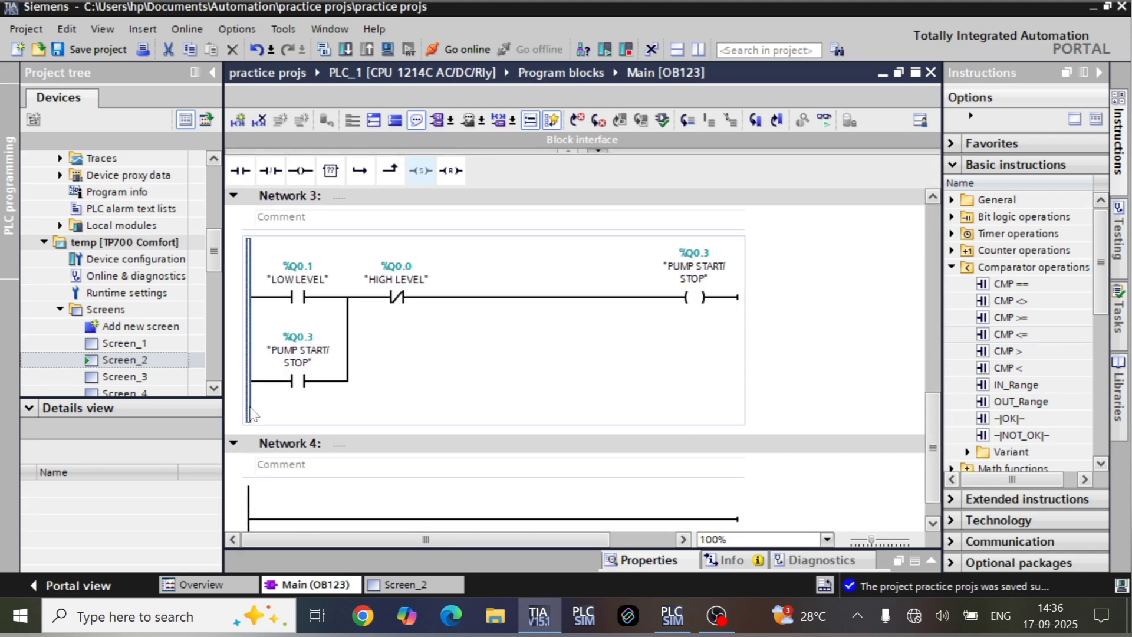
left_click(357, 171)
left_click(239, 171)
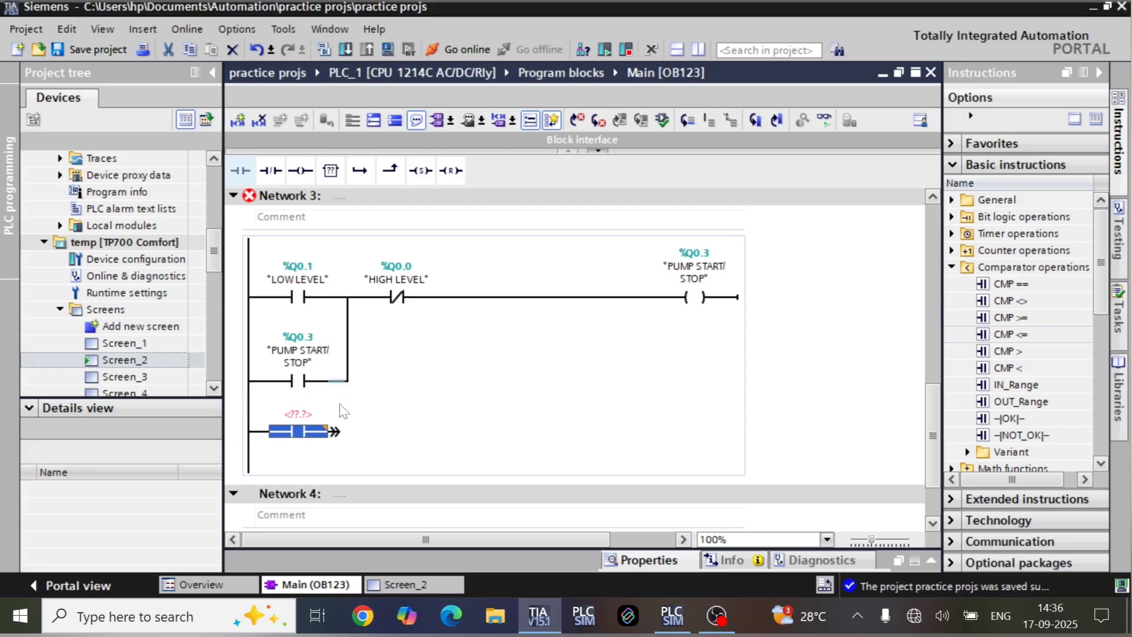
left_click(301, 170)
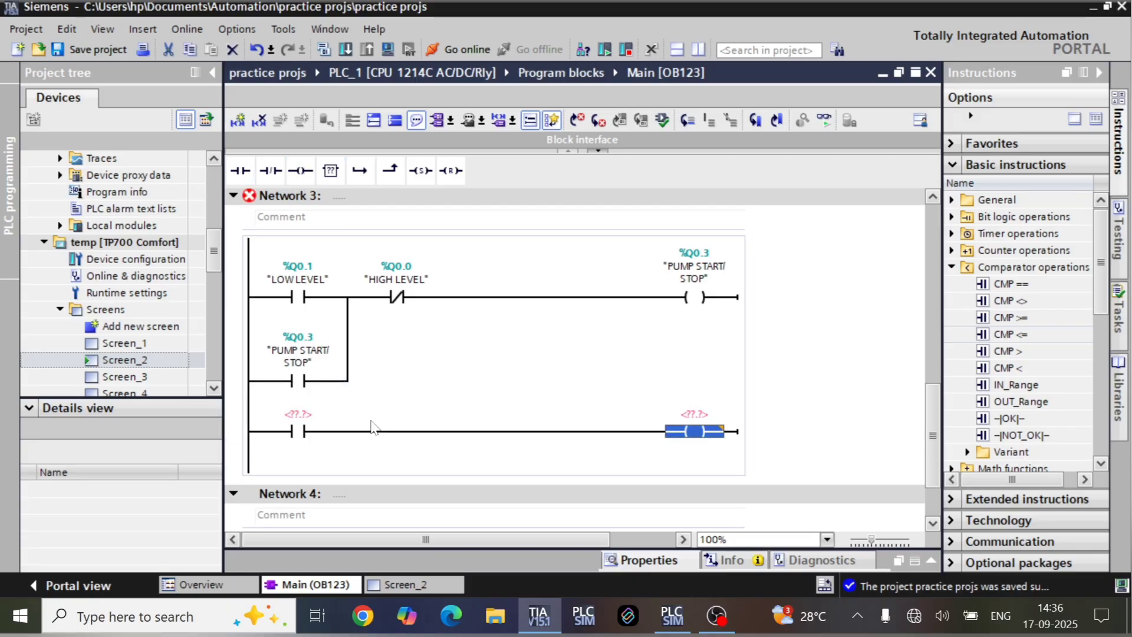
left_click(616, 397)
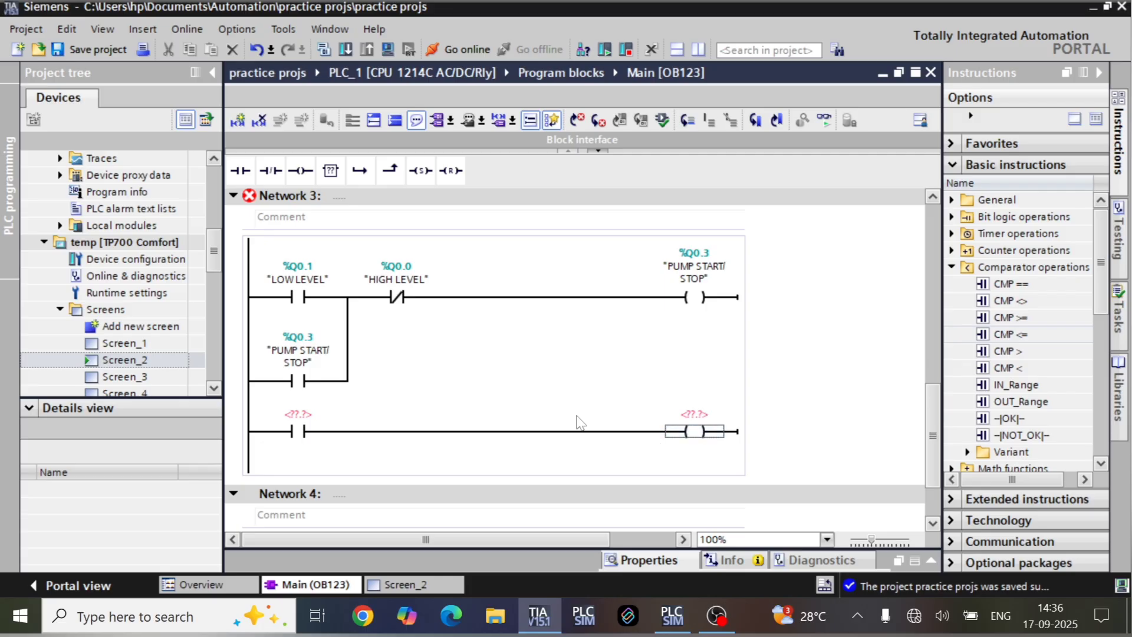
- Assign the PUMP START/STOP tag to the contact on the new rung in Network 3
left_click(298, 414)
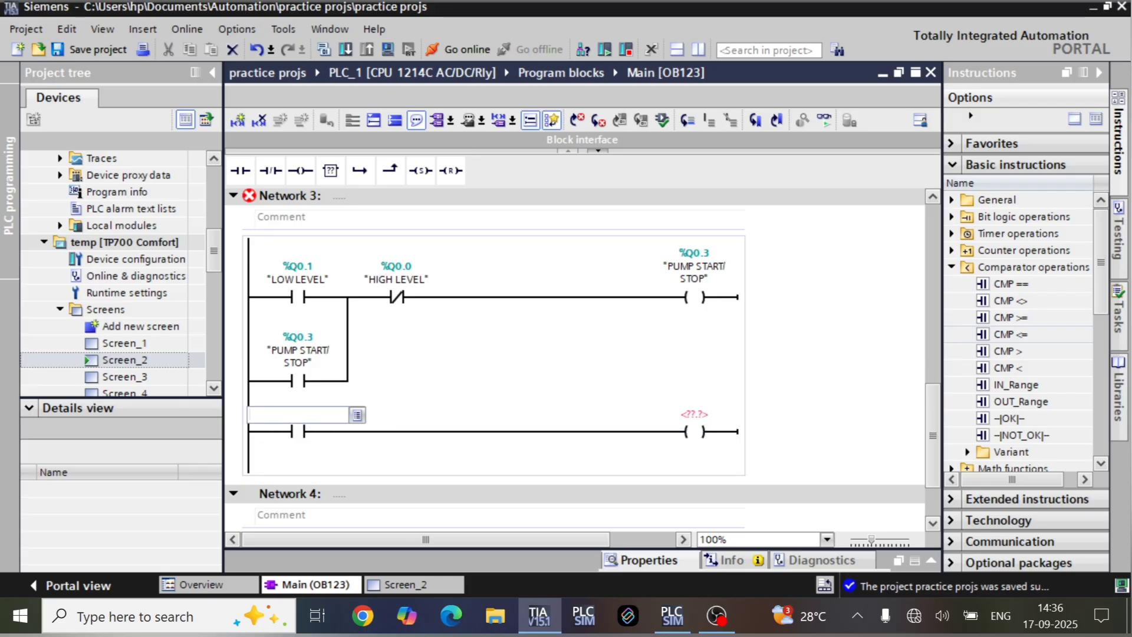
type("PU")
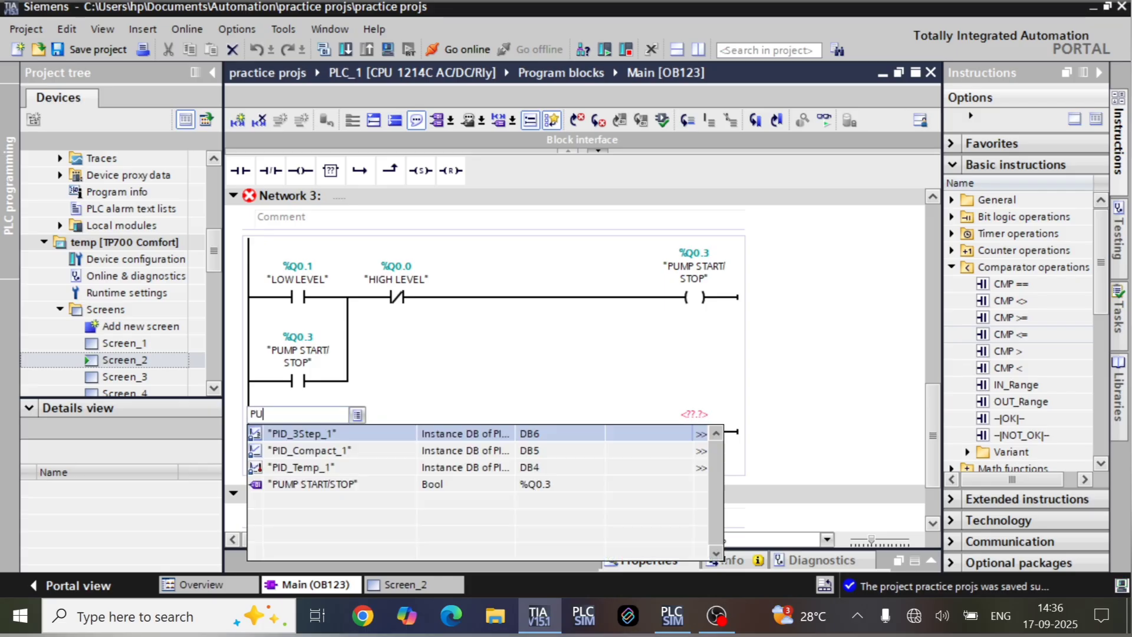
left_click(327, 438)
key("Return")
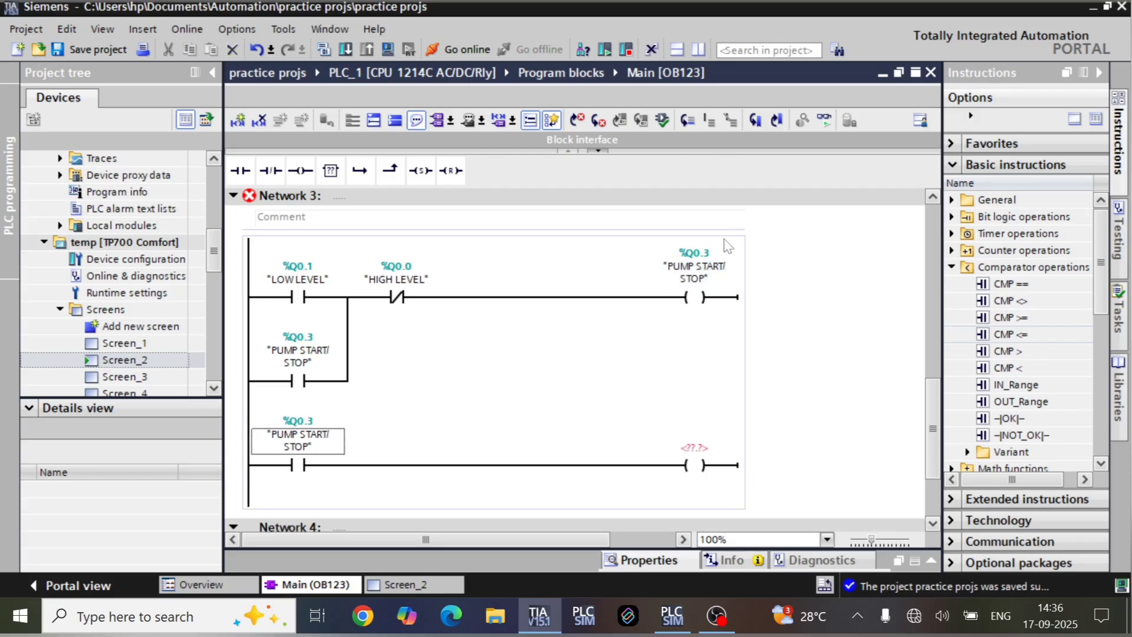
- Assign address Q0.4 to the coil on the new rung and rename its tag START FB
left_click(694, 448)
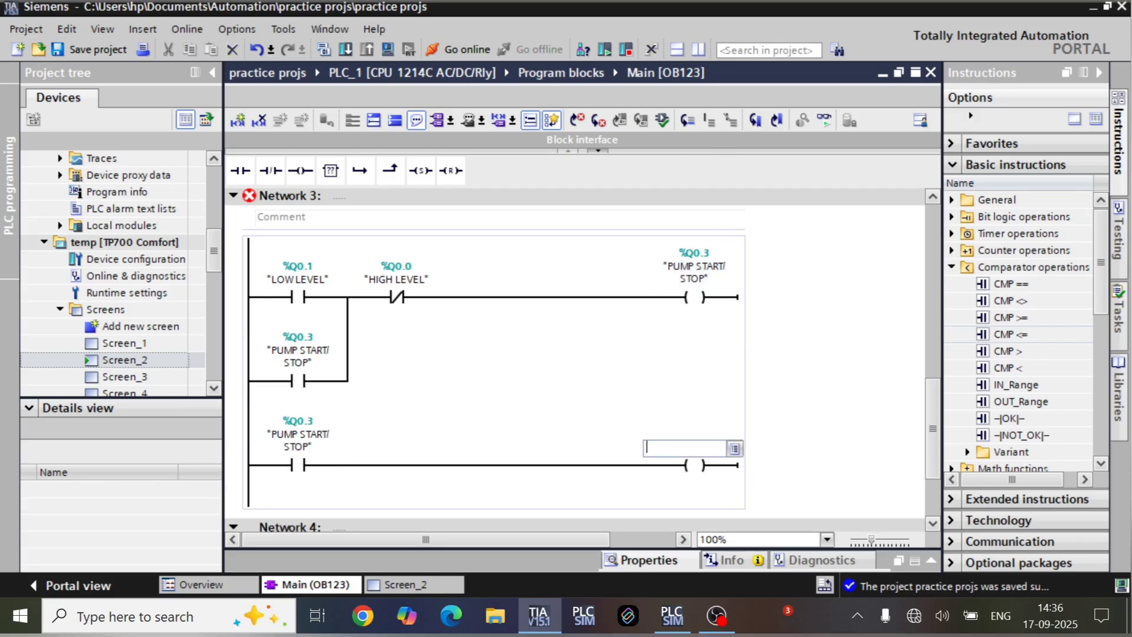
type("Q0")
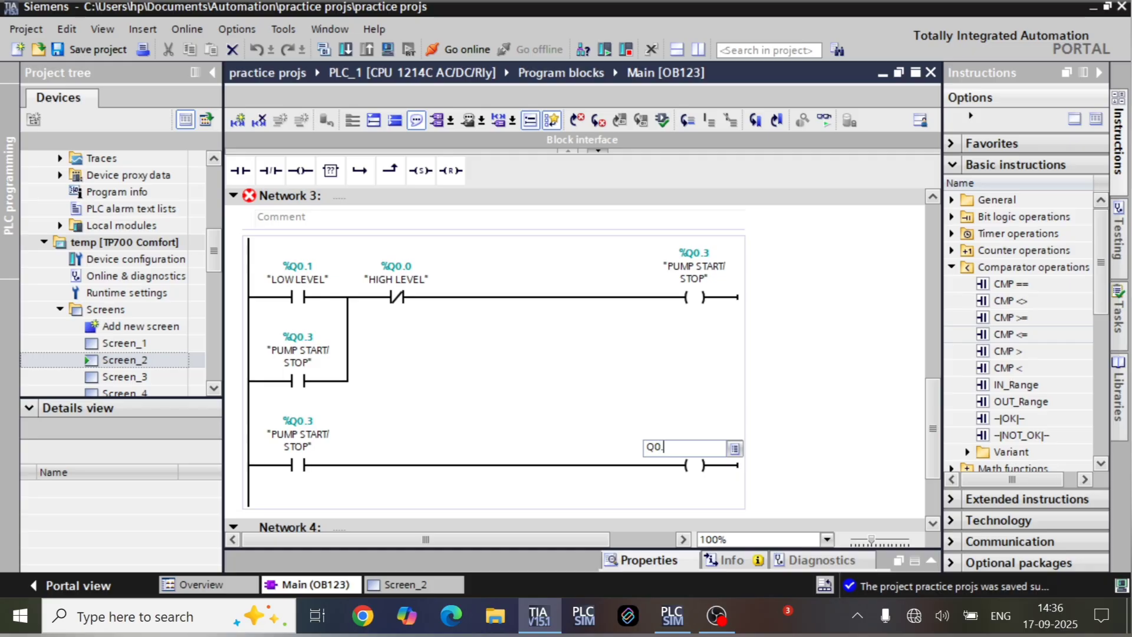
type(".4")
key("Return")
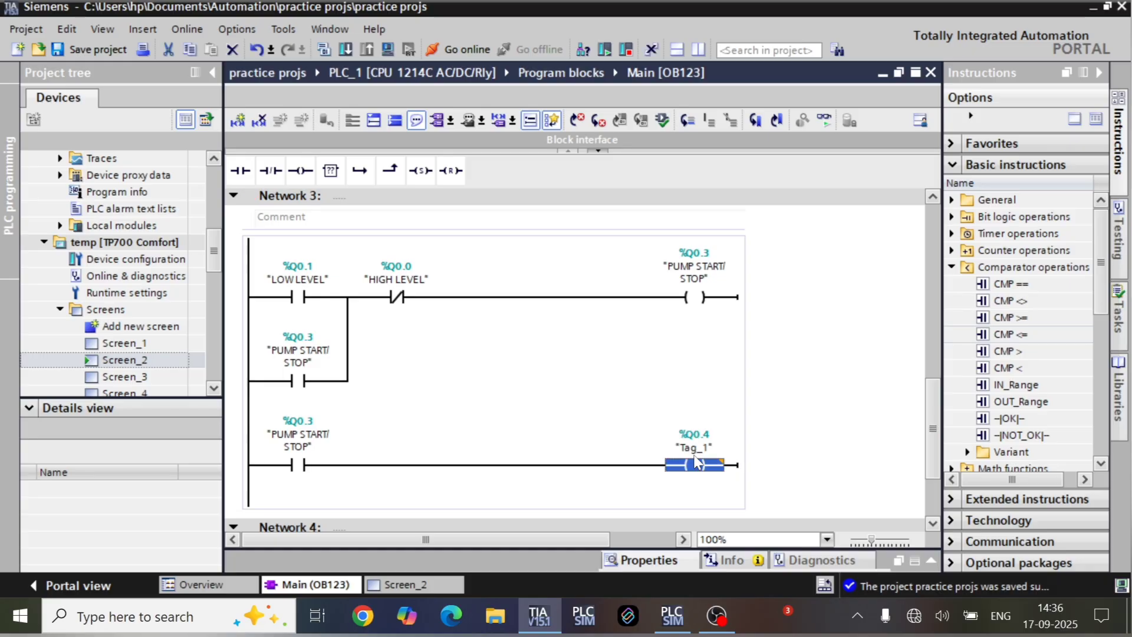
left_click(681, 451)
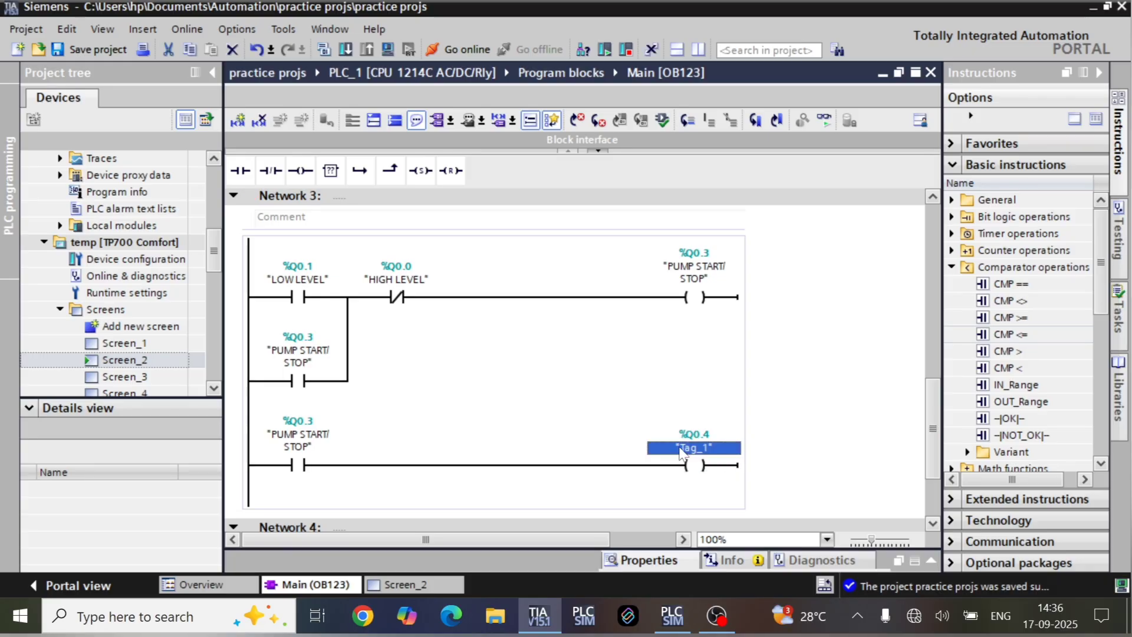
key("ctrl+shift+t")
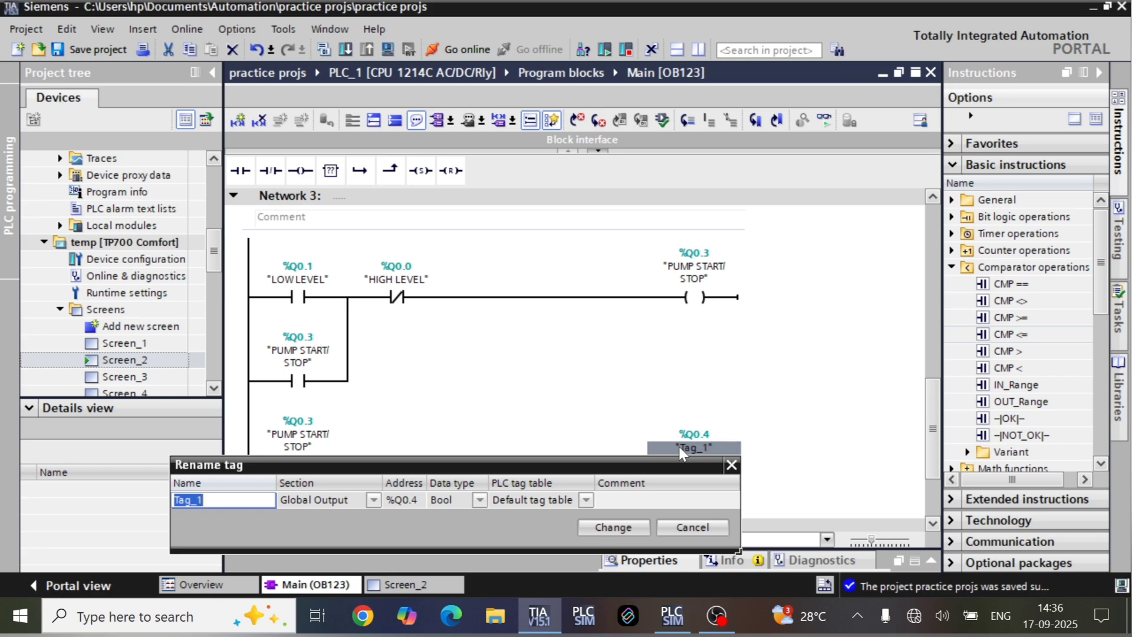
type("O")
key("Return")
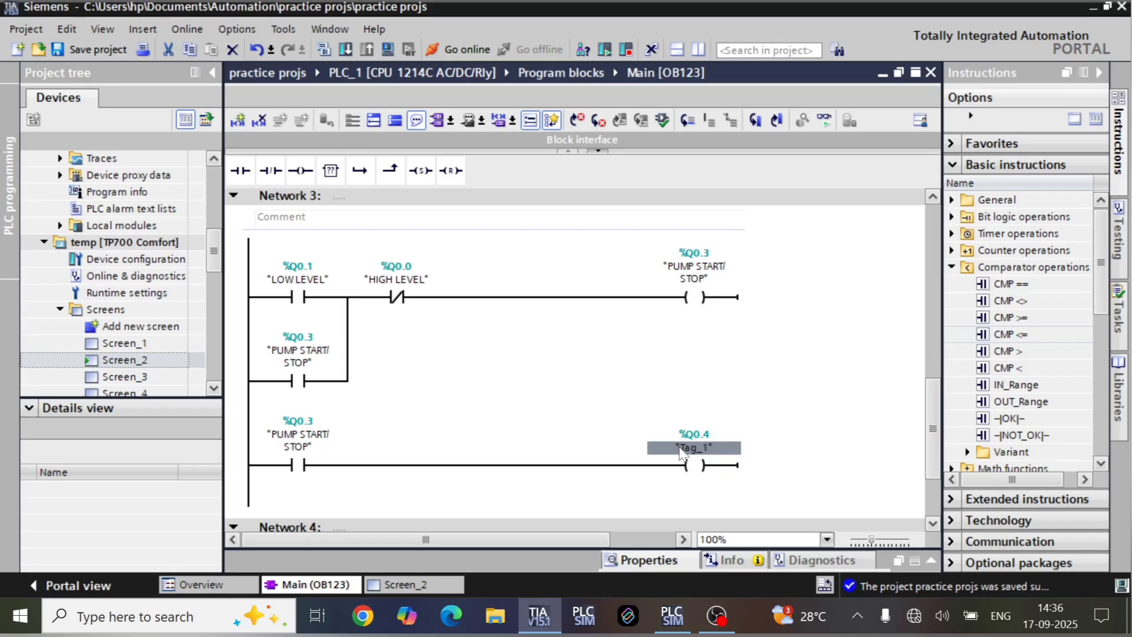
- Add another rung in Network 3 with an output coil and a normally closed contact assigned to PUMP START/STOP
left_click(254, 495)
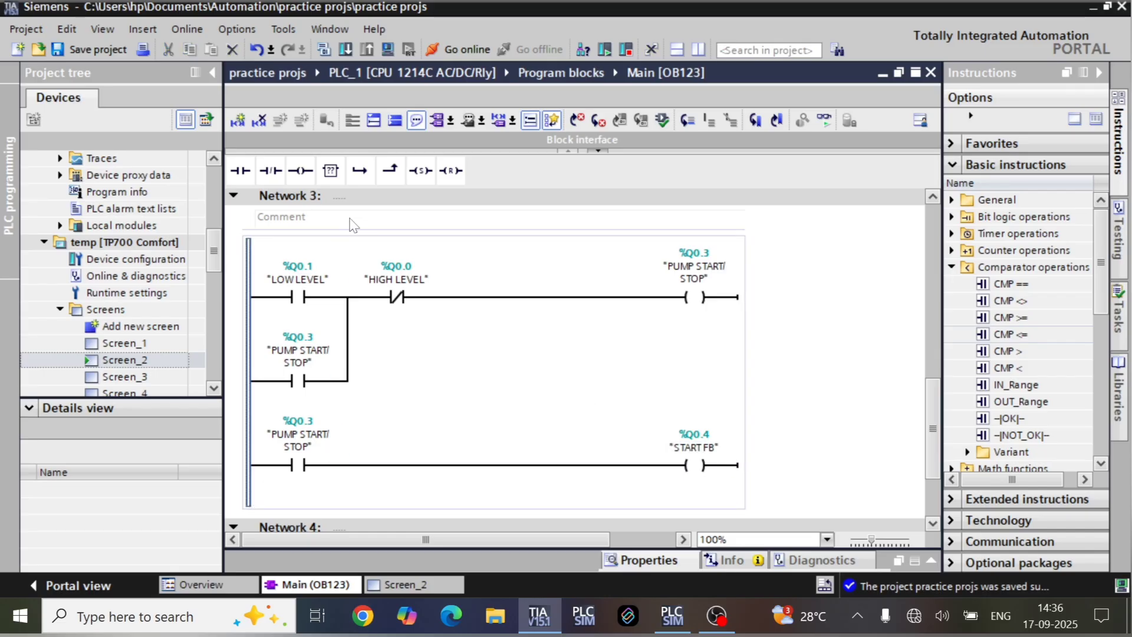
left_click(284, 172)
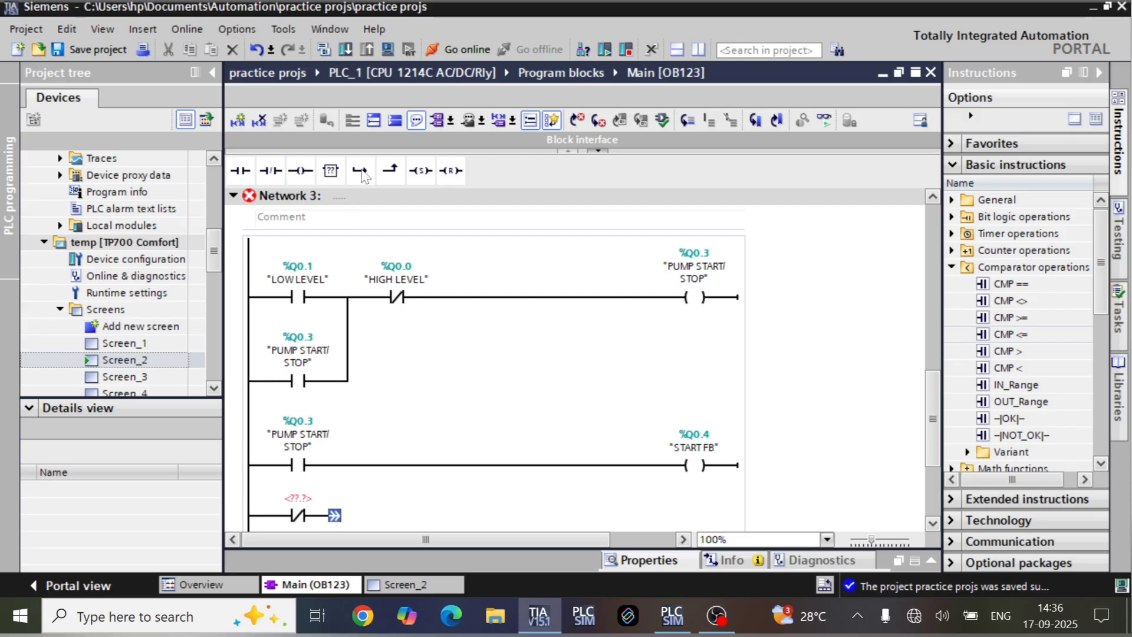
left_click(299, 171)
double_click(304, 499)
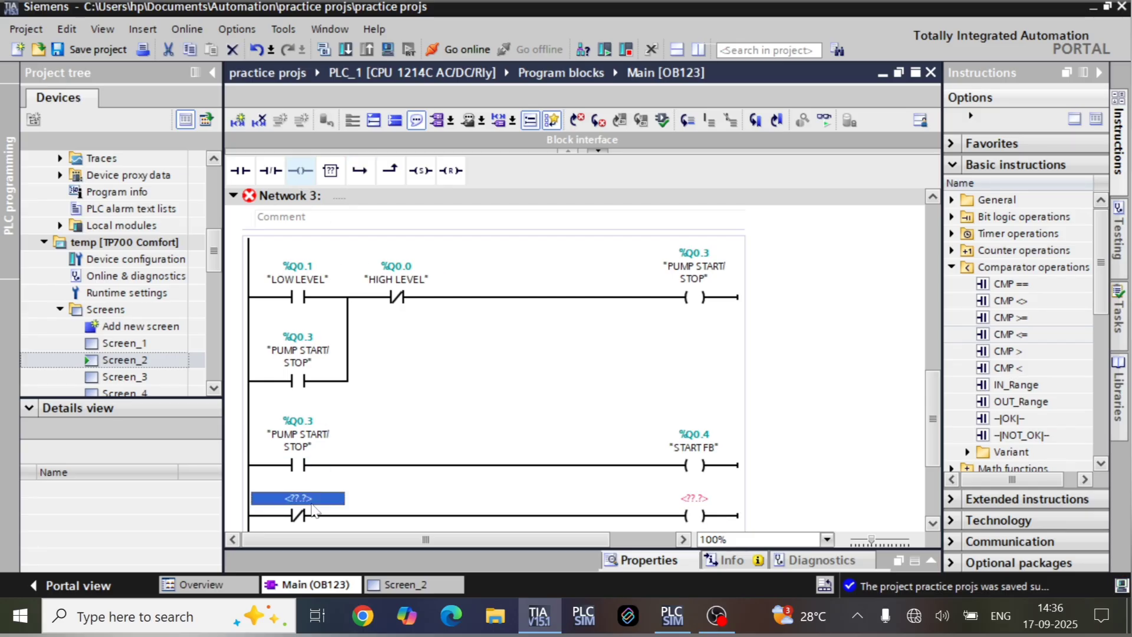
type("PI")
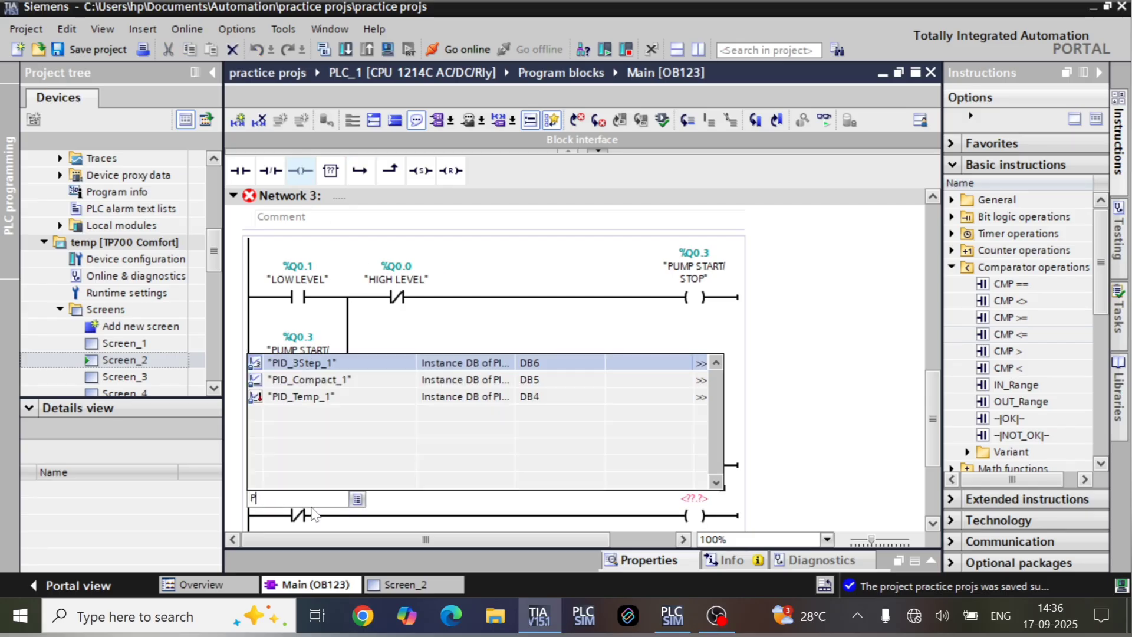
type("U")
key("Return")
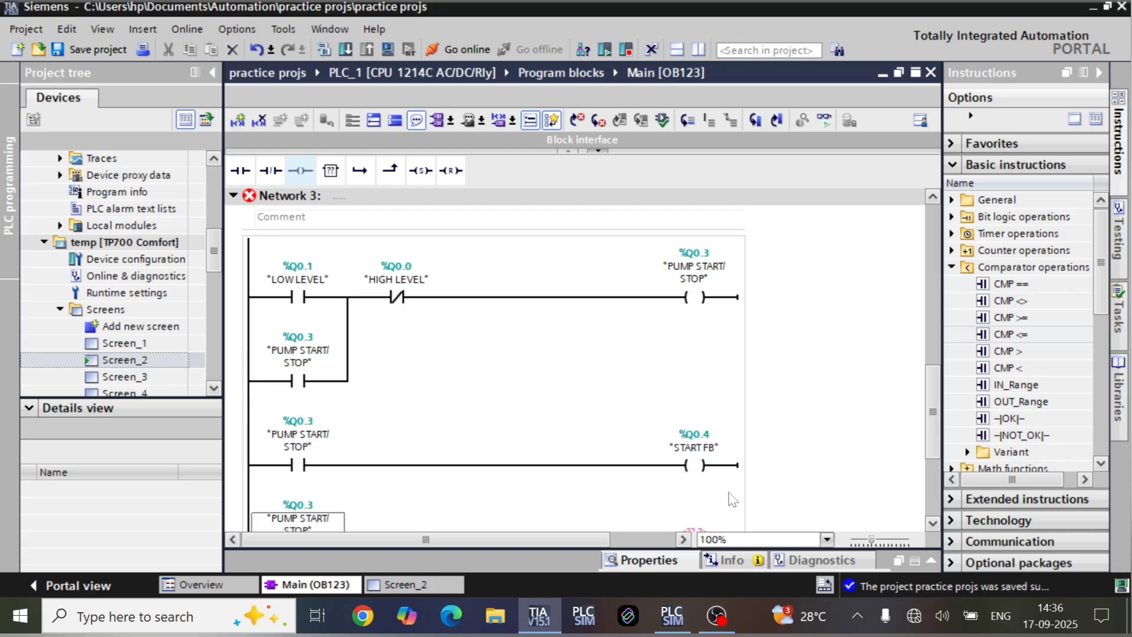
- Assign address Q0.5 to the coil after the normally closed contact and rename its tag STOP FB
scroll(731, 500, "down", 3)
double_click(686, 426)
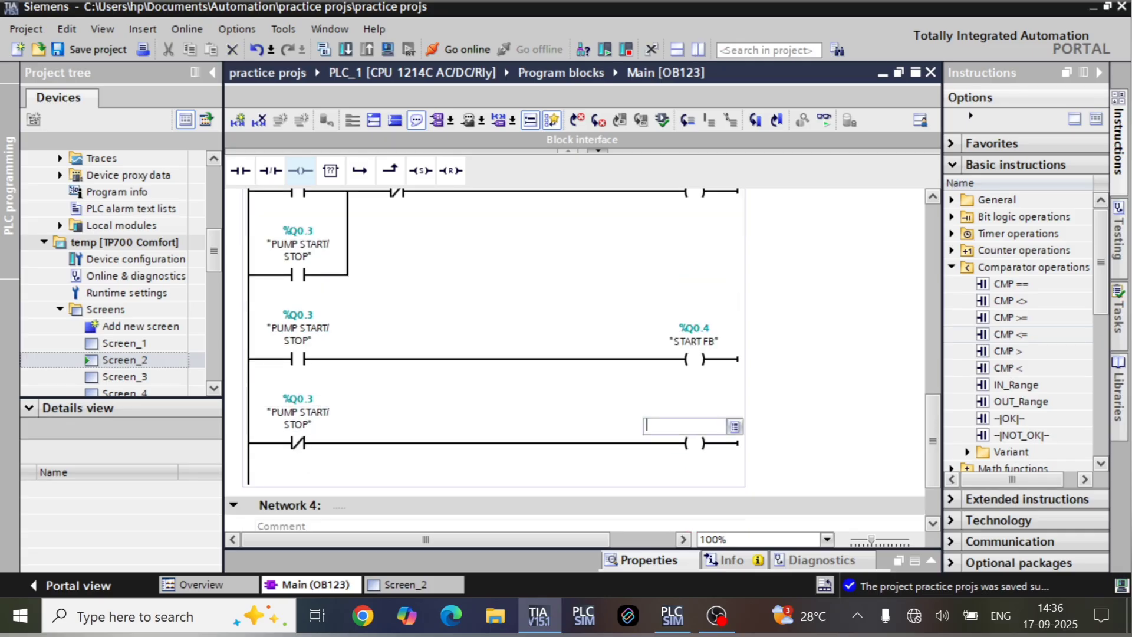
type("STO")
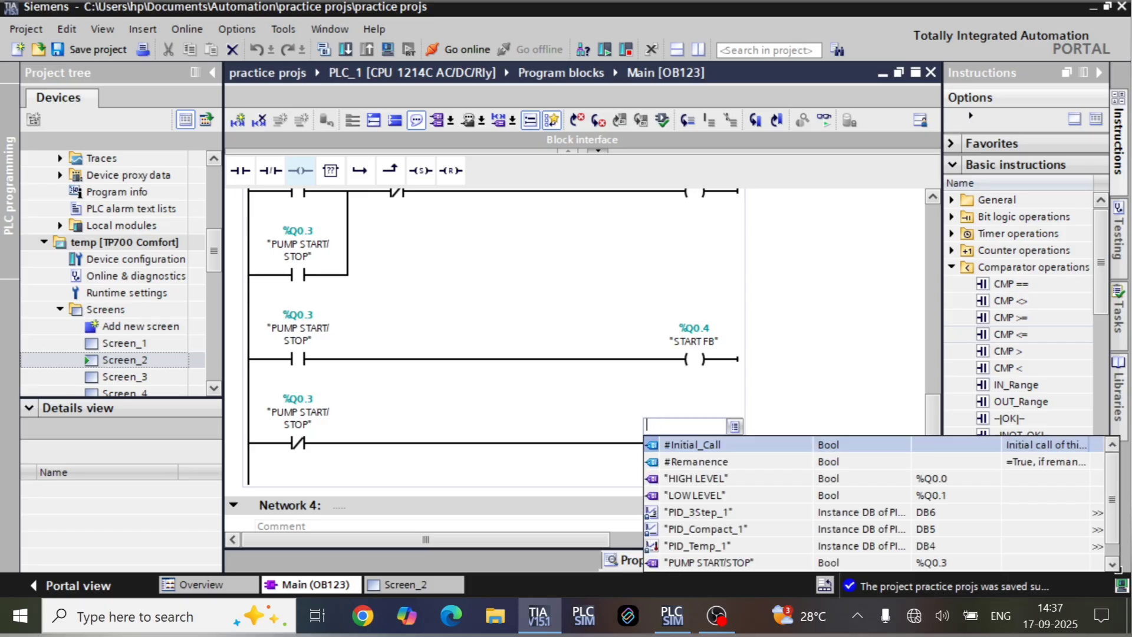
type("Q0.5")
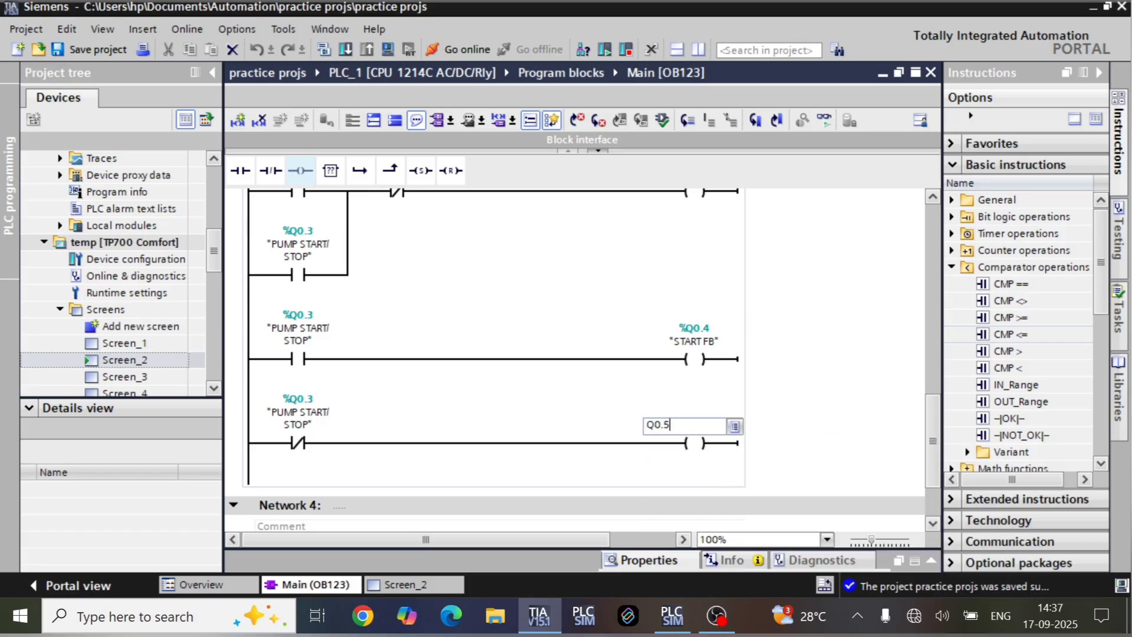
key("Return")
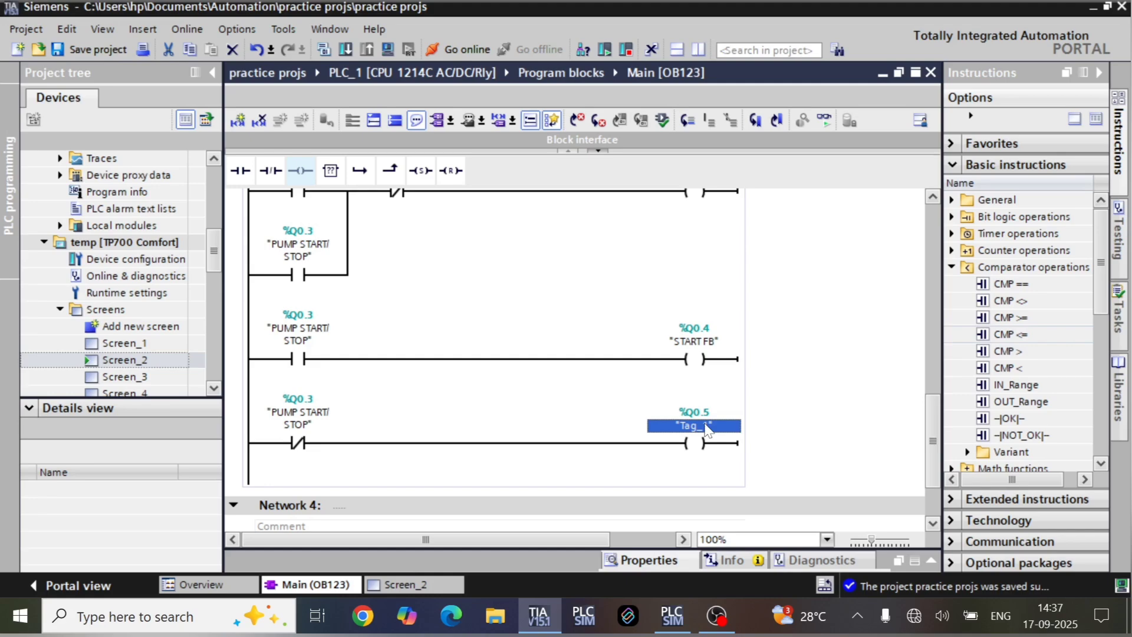
key("ctrl+shift+t")
type("ST")
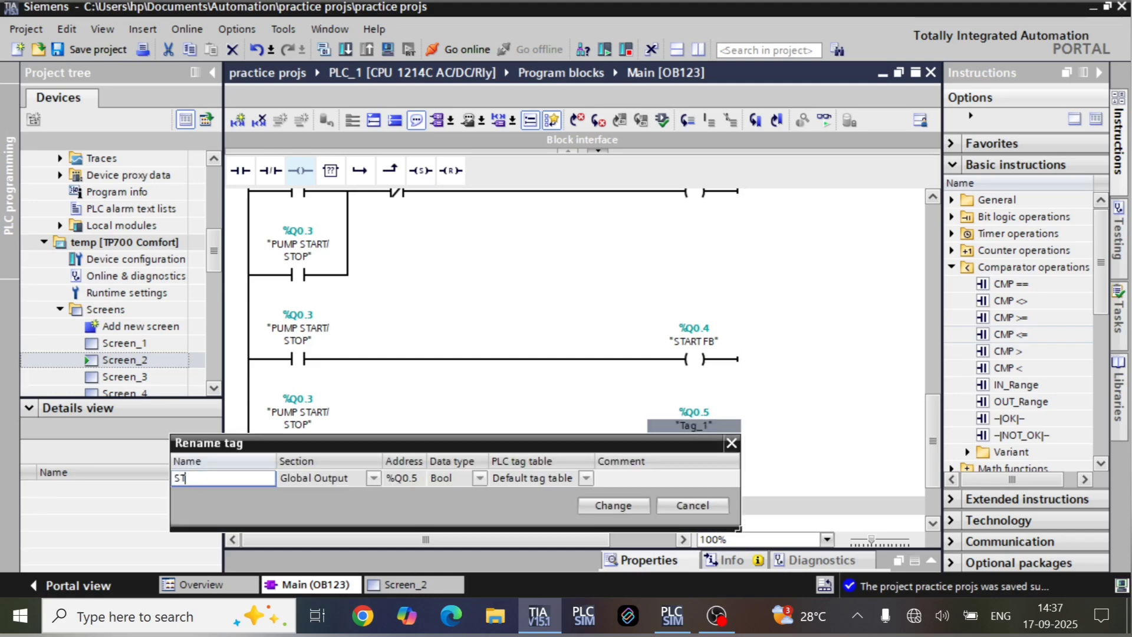
type("OP FB")
key("Return")
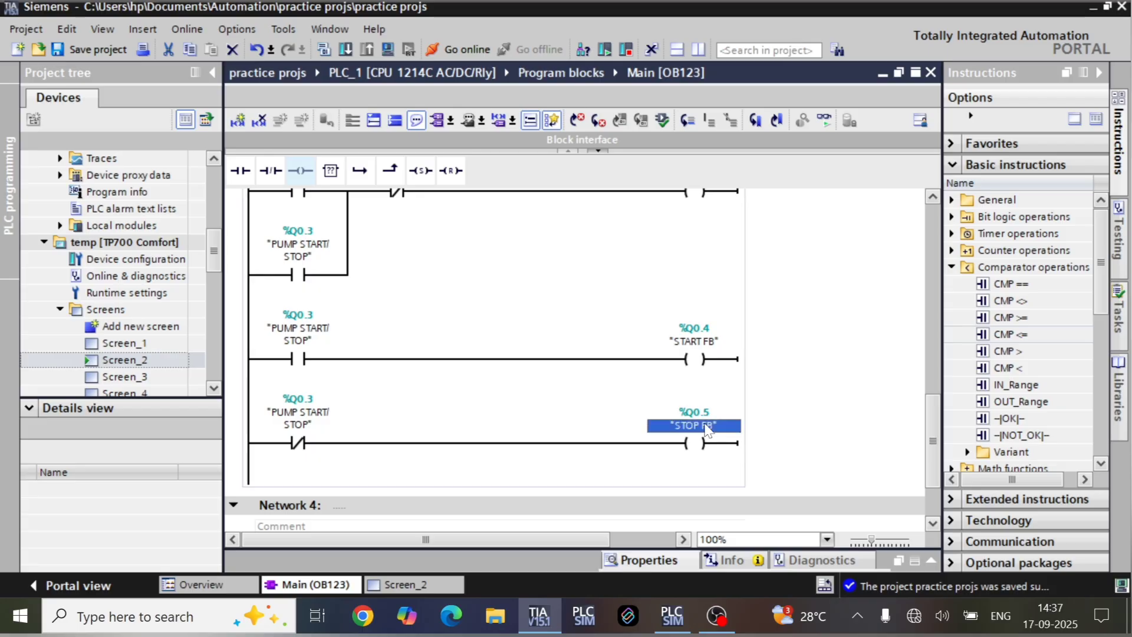
- Switch to Screen_2 and stack the red and green pumps exactly on top of each other, with green in front
scroll(805, 391, "up", 5)
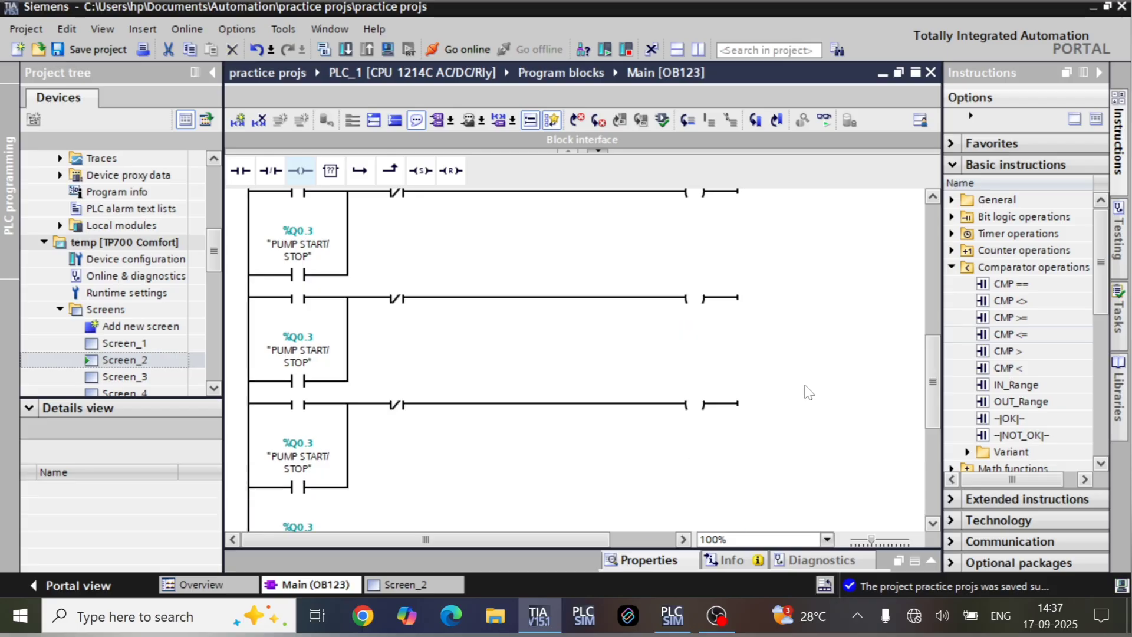
left_click(429, 588)
mouse_move(732, 405)
left_mouse_down()
mouse_move(670, 330)
mouse_move(733, 384)
left_mouse_up()
left_click_drag(690, 345, 728, 359)
left_click_drag(665, 331, 695, 371)
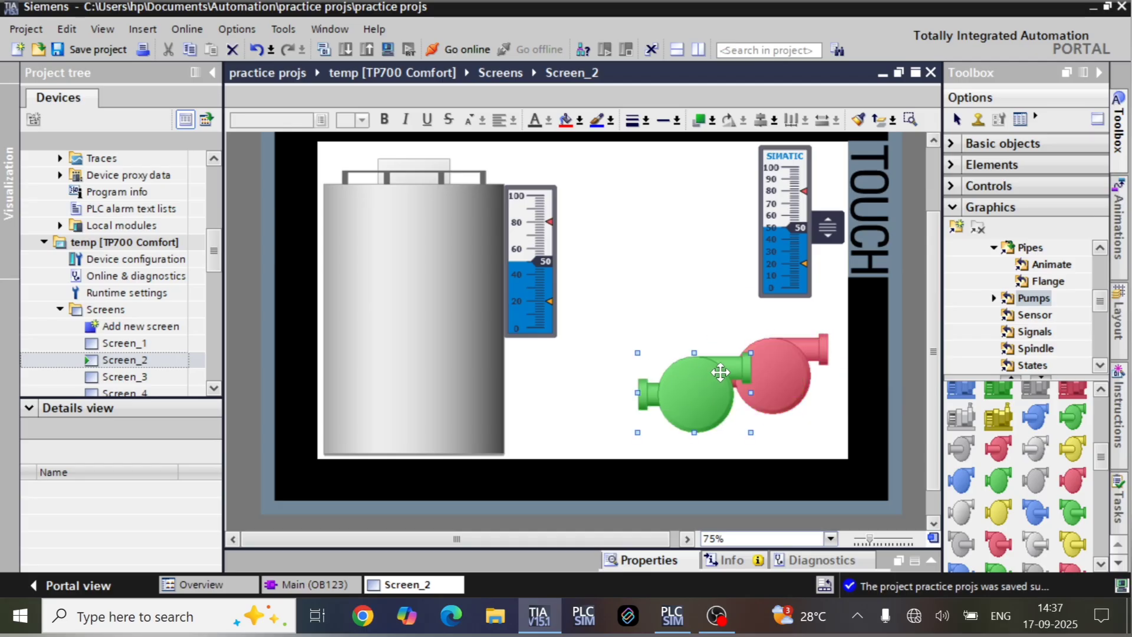
left_click_drag(772, 374, 696, 392)
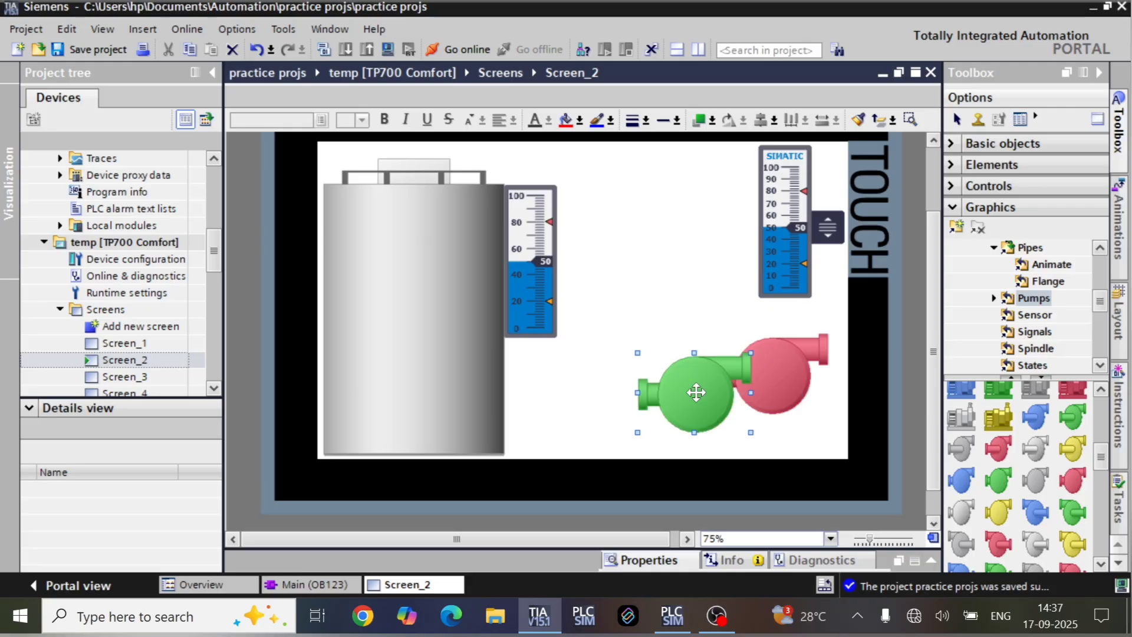
- Select the two stacked pumps and shift them slightly right, beneath the slider
right_click(696, 392)
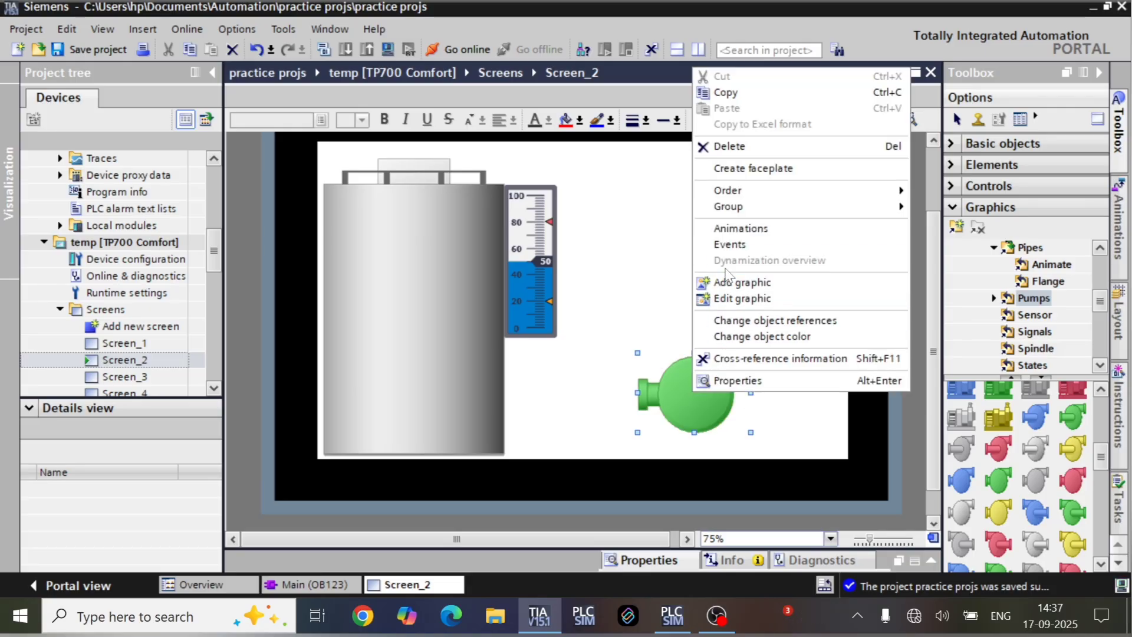
left_click(670, 269)
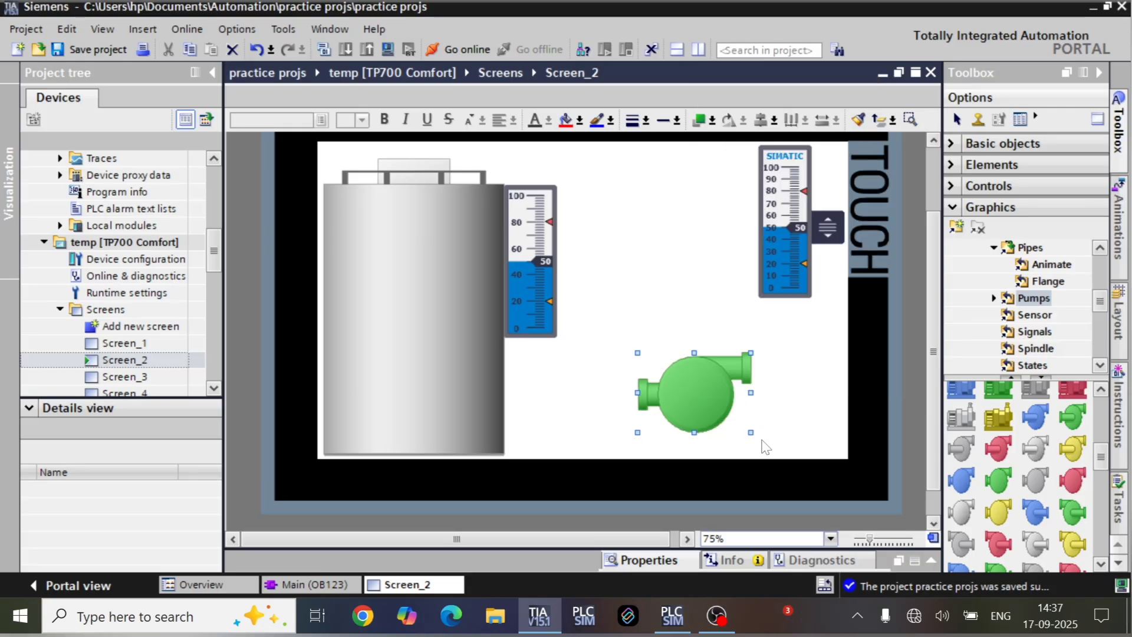
right_click(695, 389)
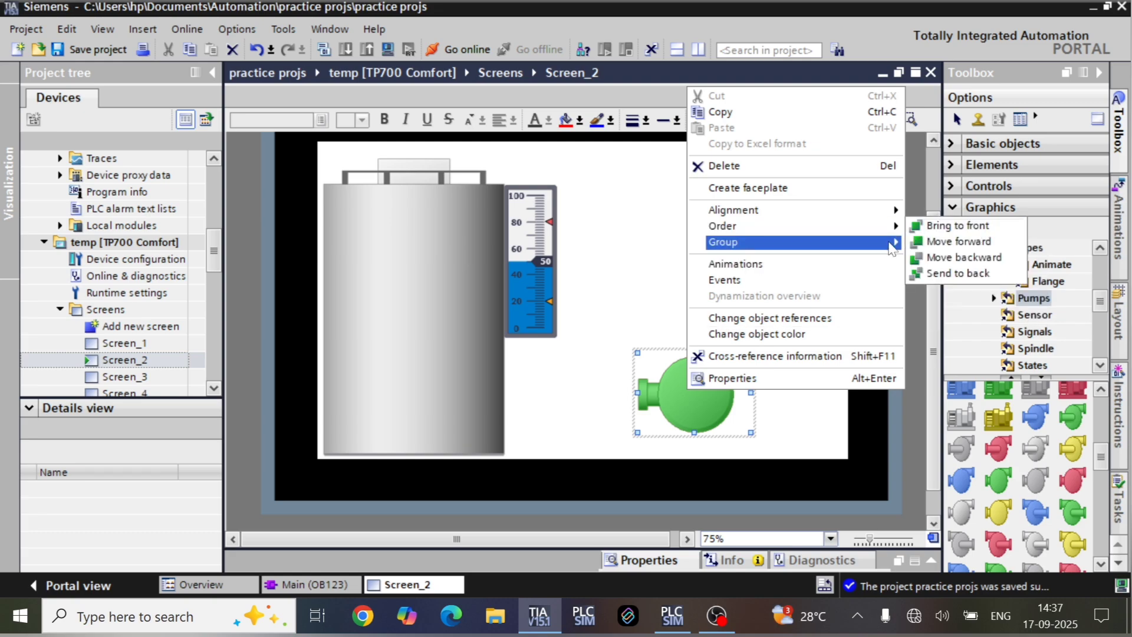
left_click(726, 396)
left_click_drag(697, 398, 737, 403)
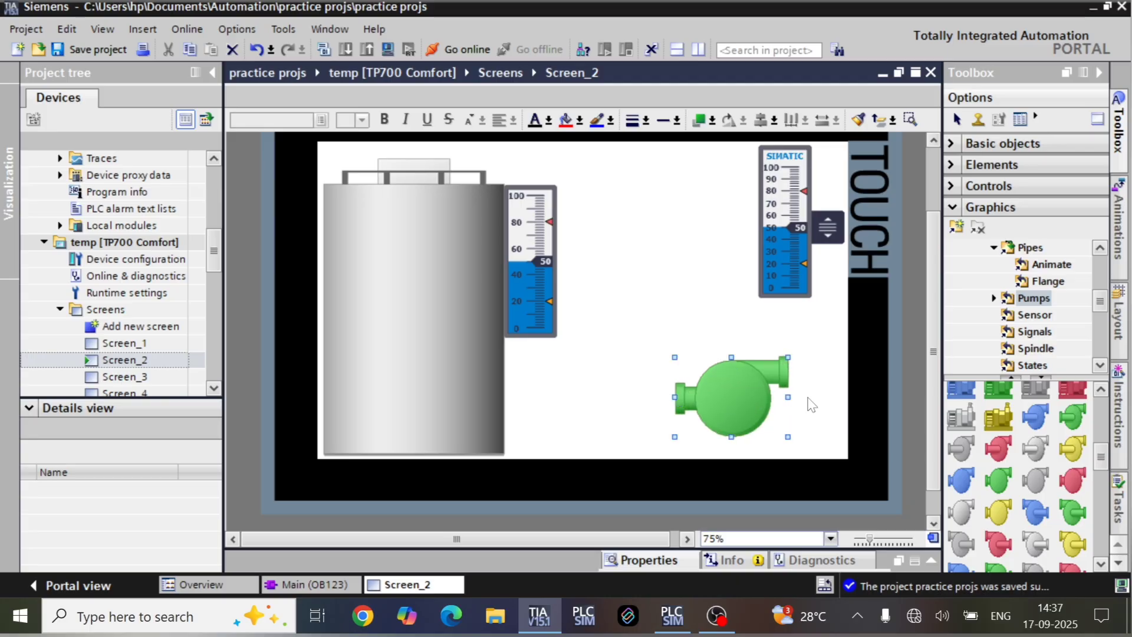
left_click(814, 401)
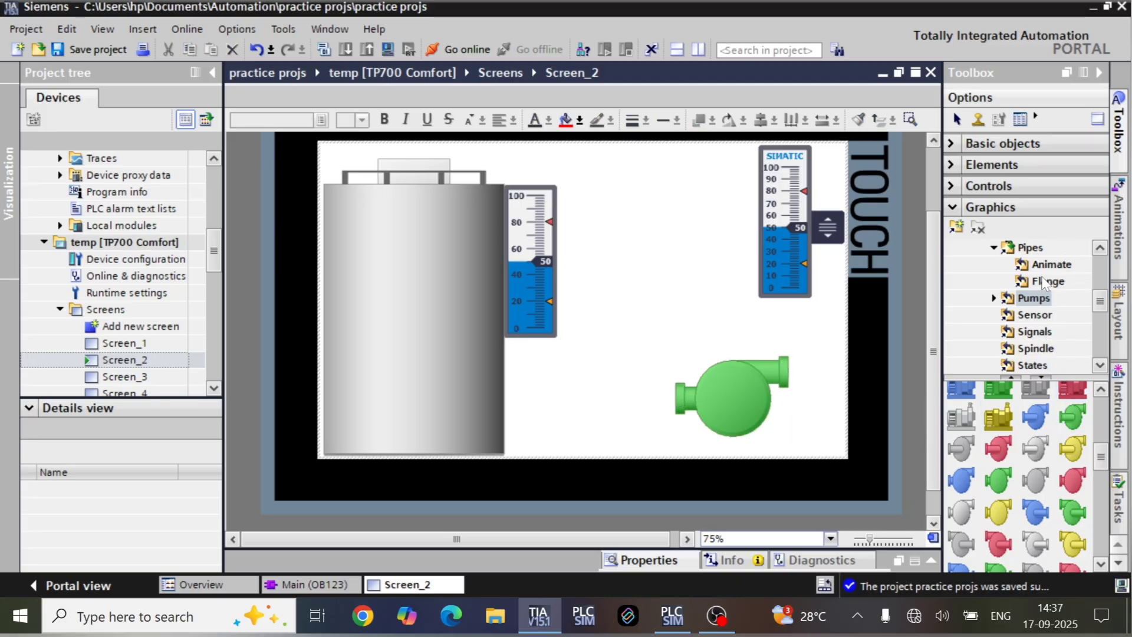
- Insert two grey-blue straight pipes from the Pipes graphics, joining the tank to the pump inlet and the pump outlet to Screen_2's right edge
left_click(1030, 248)
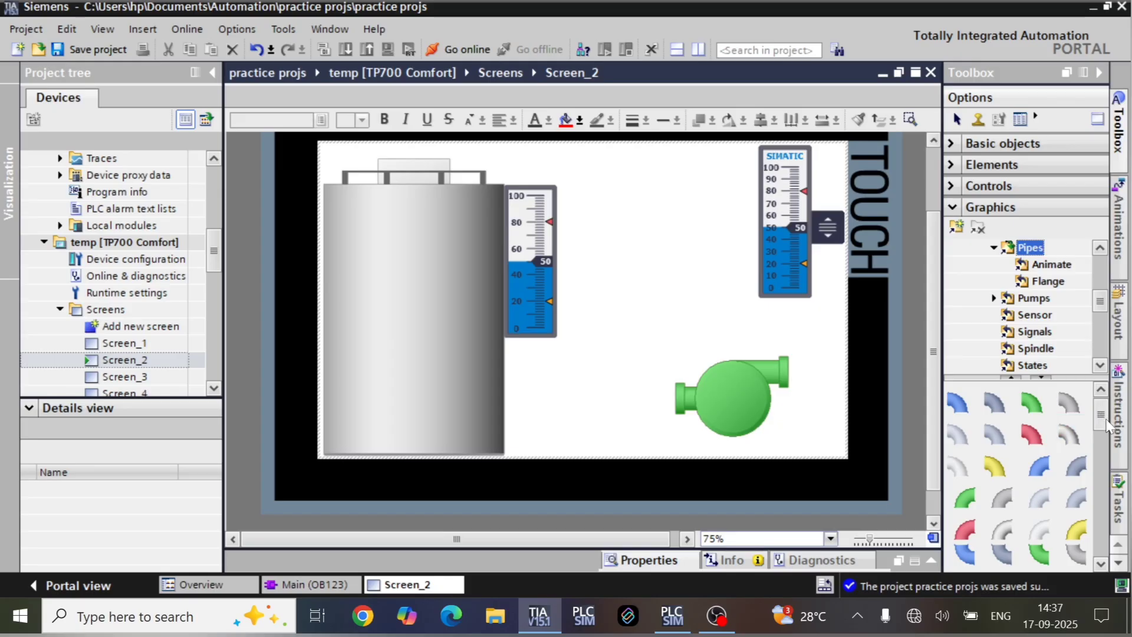
left_click_drag(1100, 420, 631, 401)
left_click(689, 351)
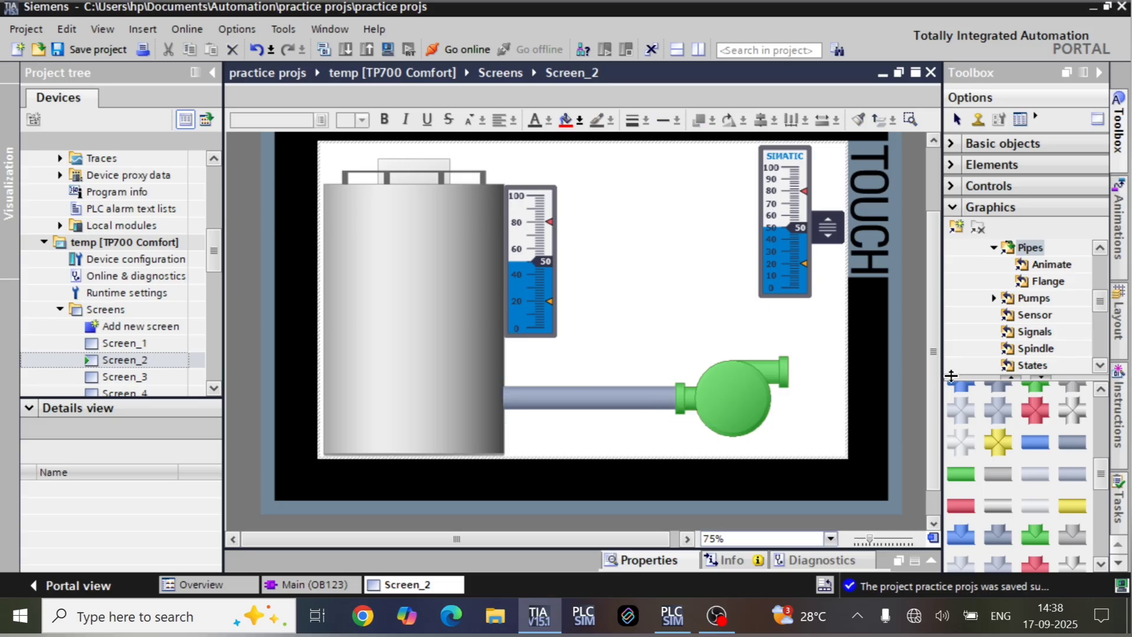
left_click_drag(1072, 442, 844, 372)
left_click(775, 328)
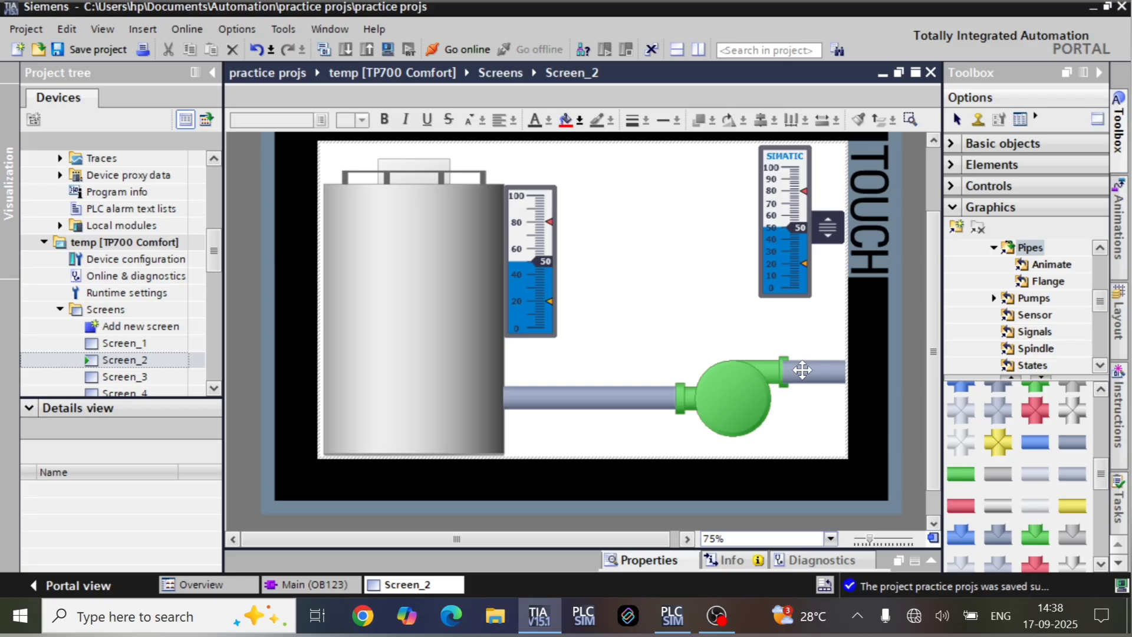
- Send the pump's outlet pipe to the back of the object order
left_click(802, 370)
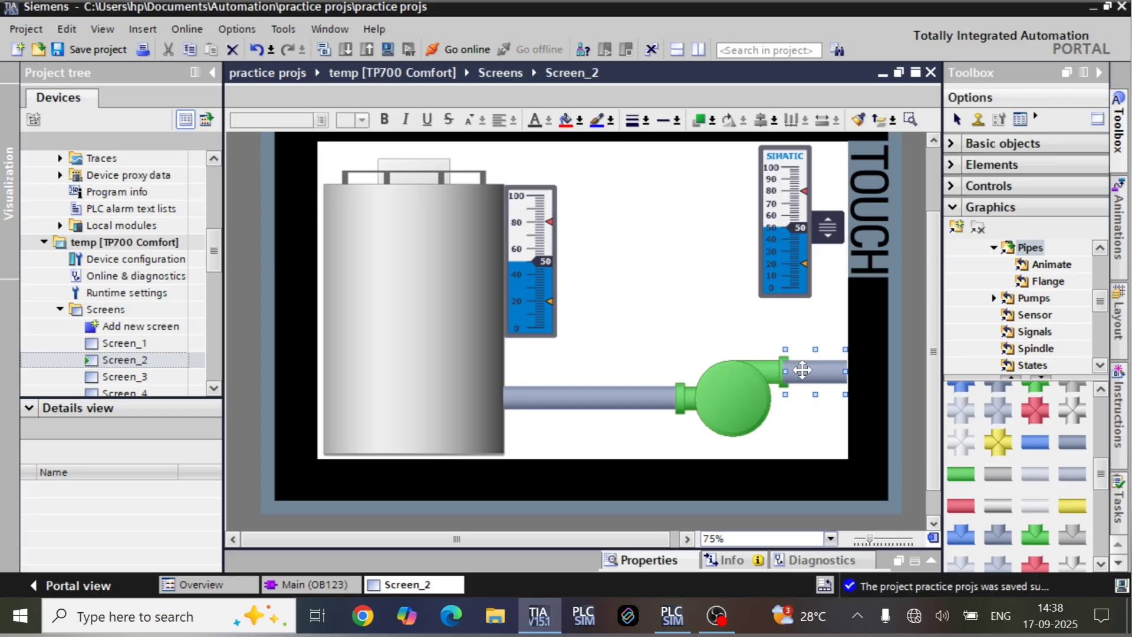
right_click(803, 370)
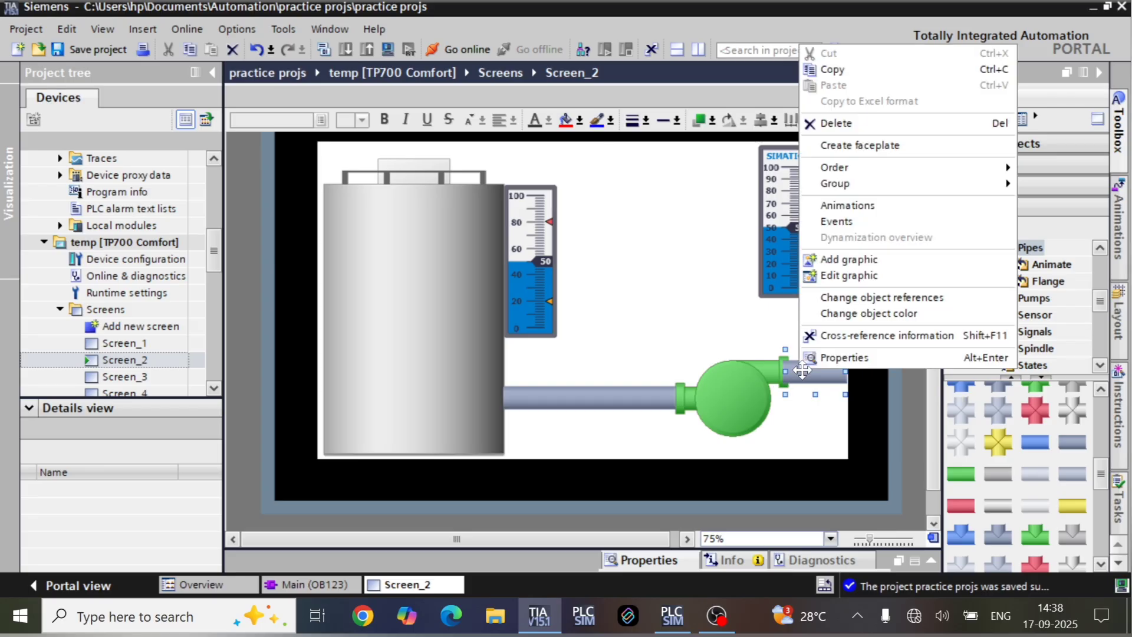
mouse_move(842, 170)
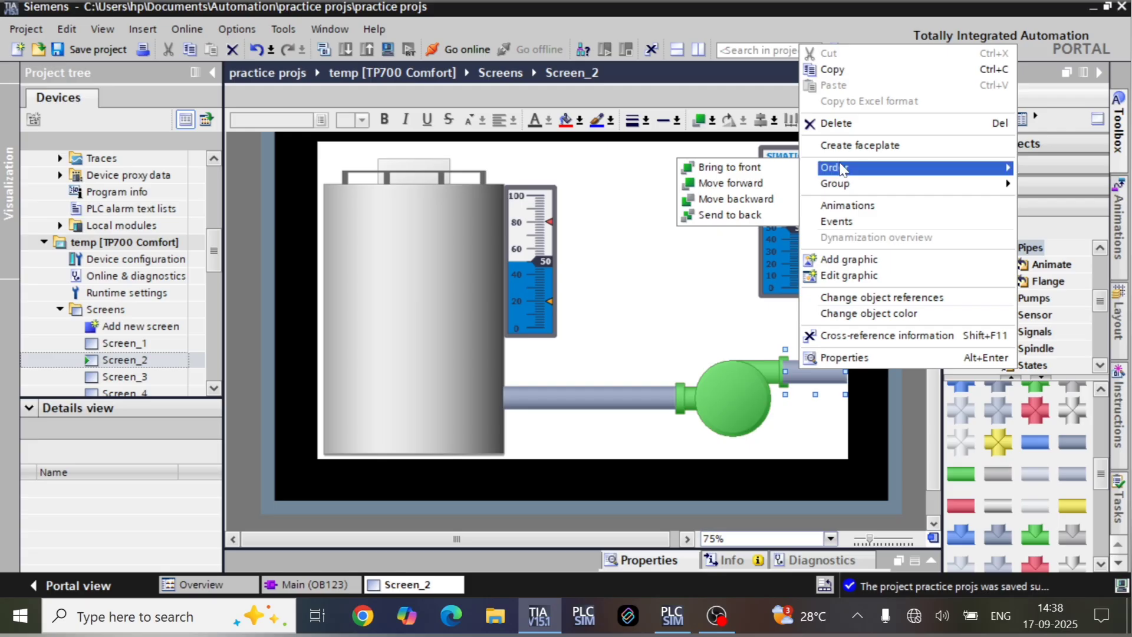
left_click(748, 216)
left_click(715, 337)
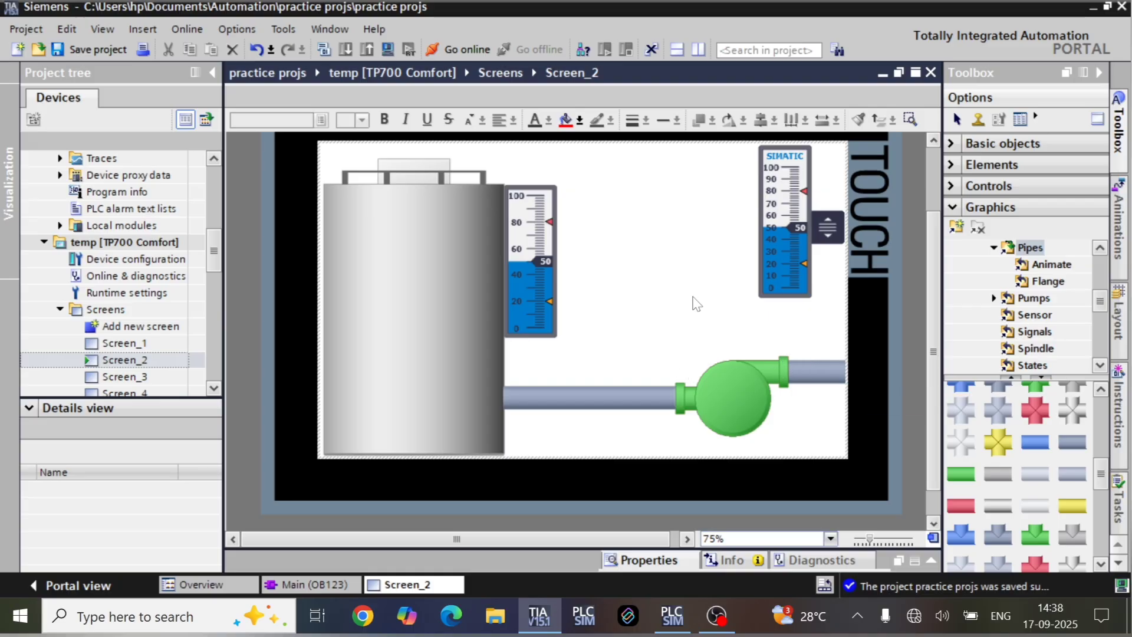
- Insert a small gauge beside the pump under its outlet pipe, and an I/O field below the pump's inlet
left_click(1097, 248)
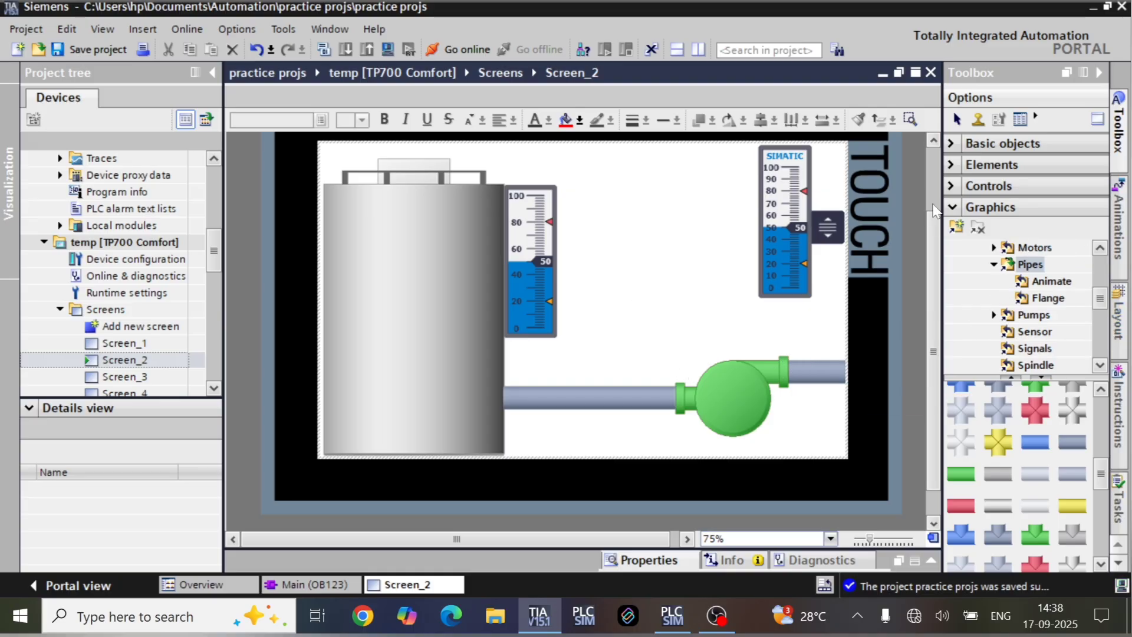
left_click(991, 207)
left_click(982, 164)
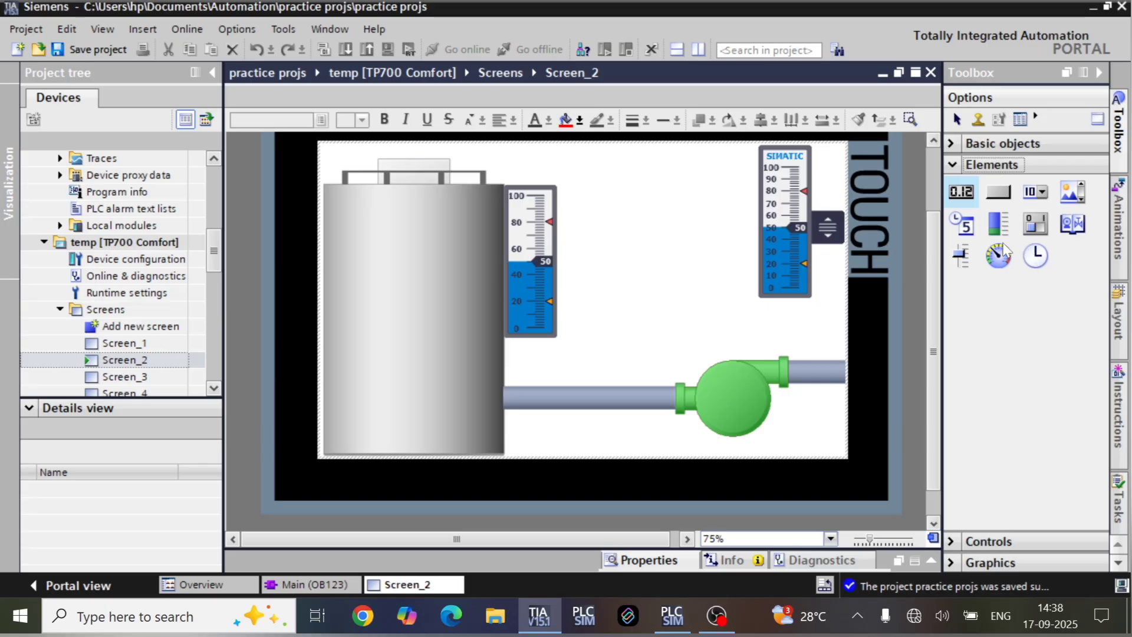
left_click_drag(698, 348, 659, 295)
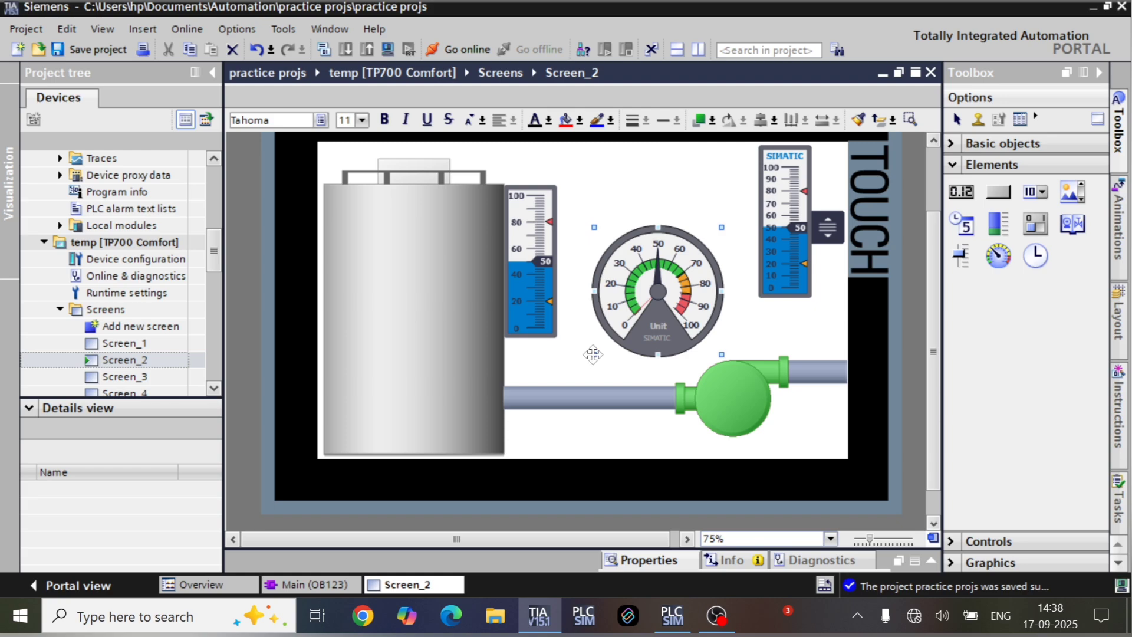
left_click_drag(592, 354, 796, 420)
left_click_drag(960, 192, 681, 442)
left_click(653, 298)
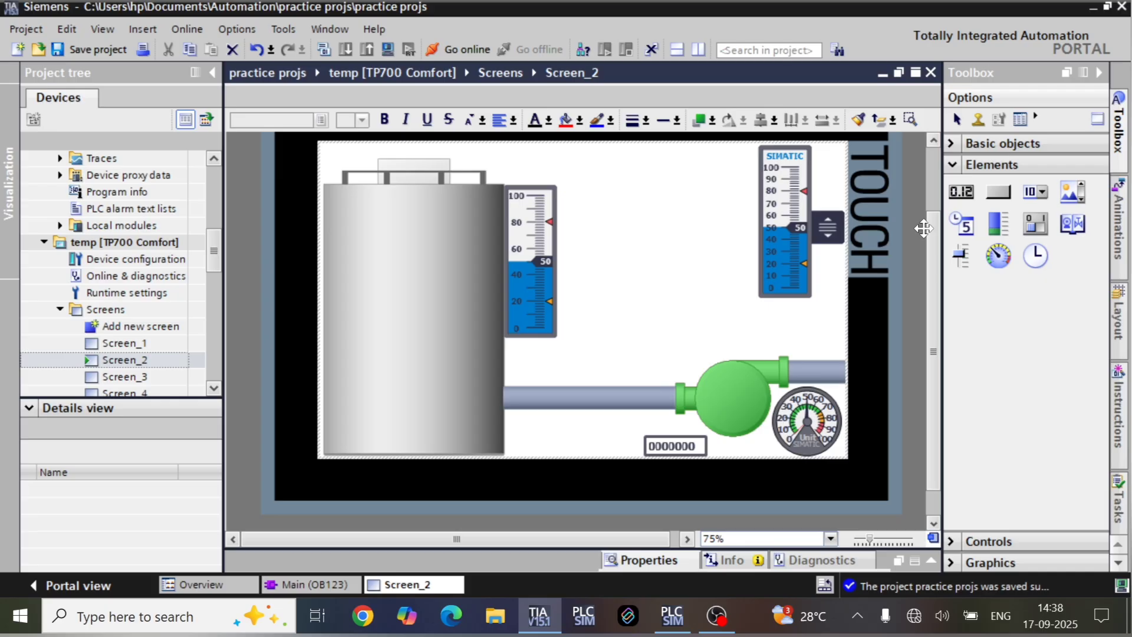
- Insert a text field reading "RPM" in the empty area between the tank's bar and the slider
left_click(966, 165)
left_click(1002, 143)
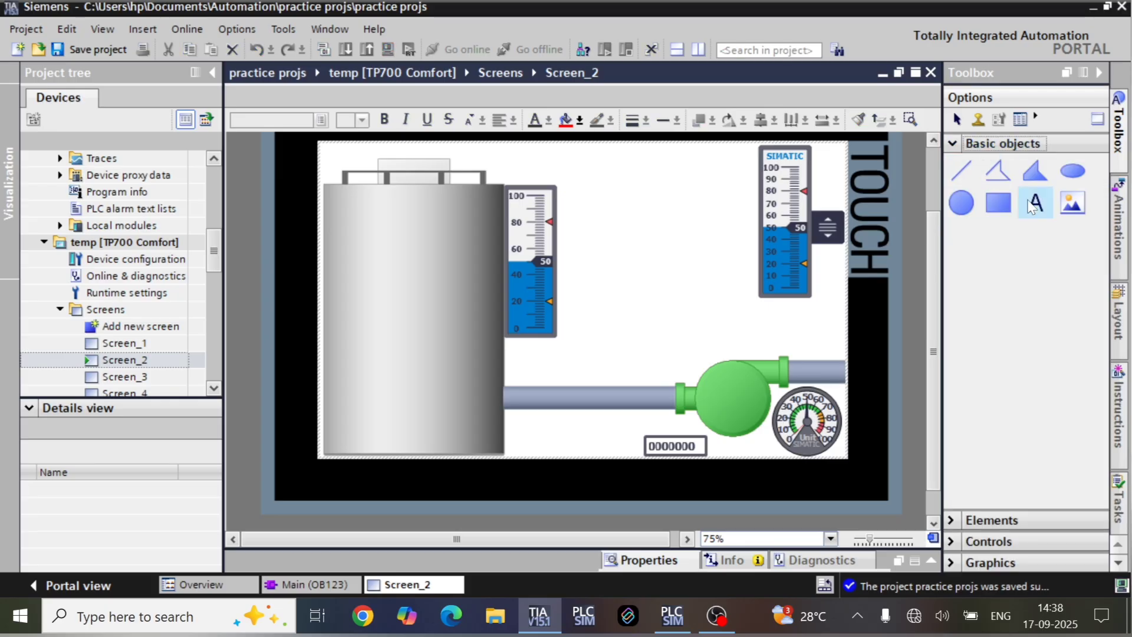
left_click(664, 260)
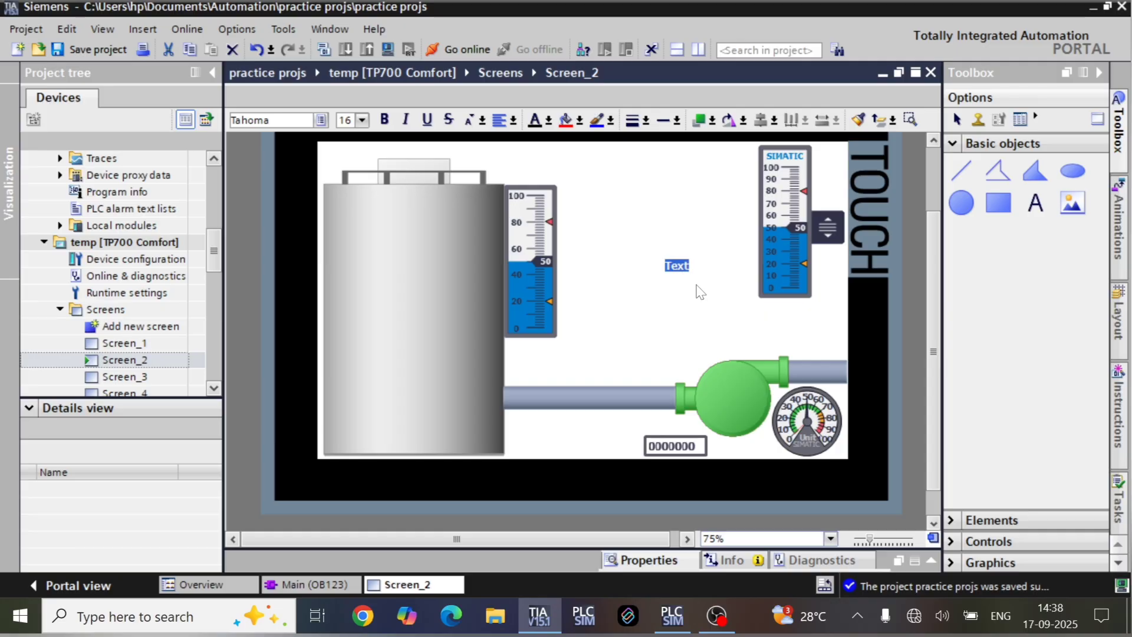
type("RPM")
left_click_drag(668, 263, 655, 277)
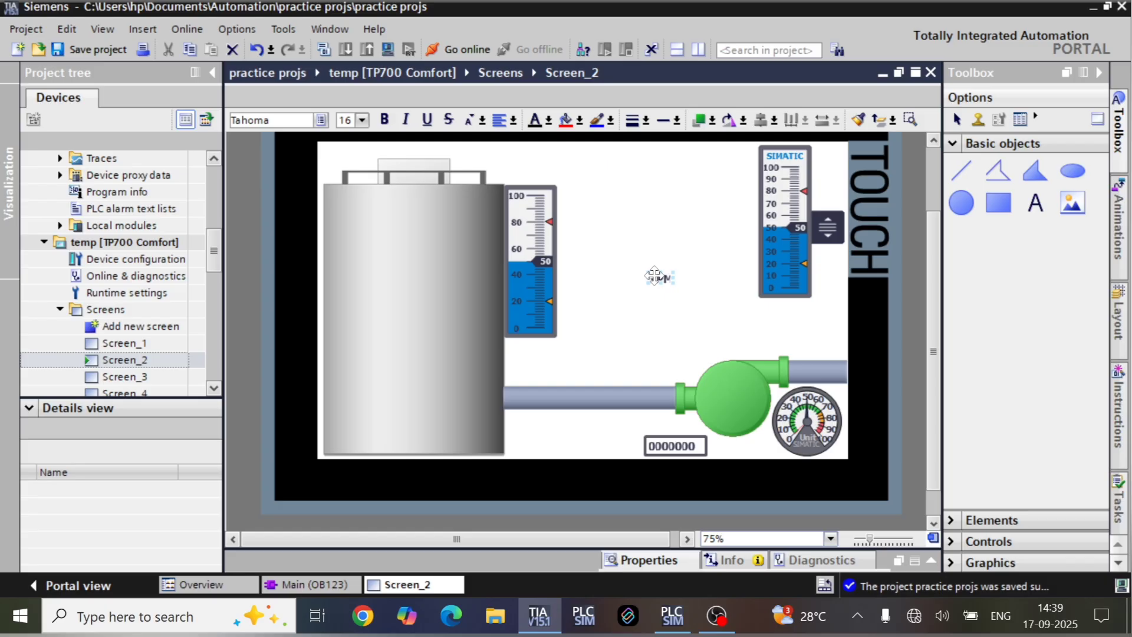
scroll(660, 277, "up", 1)
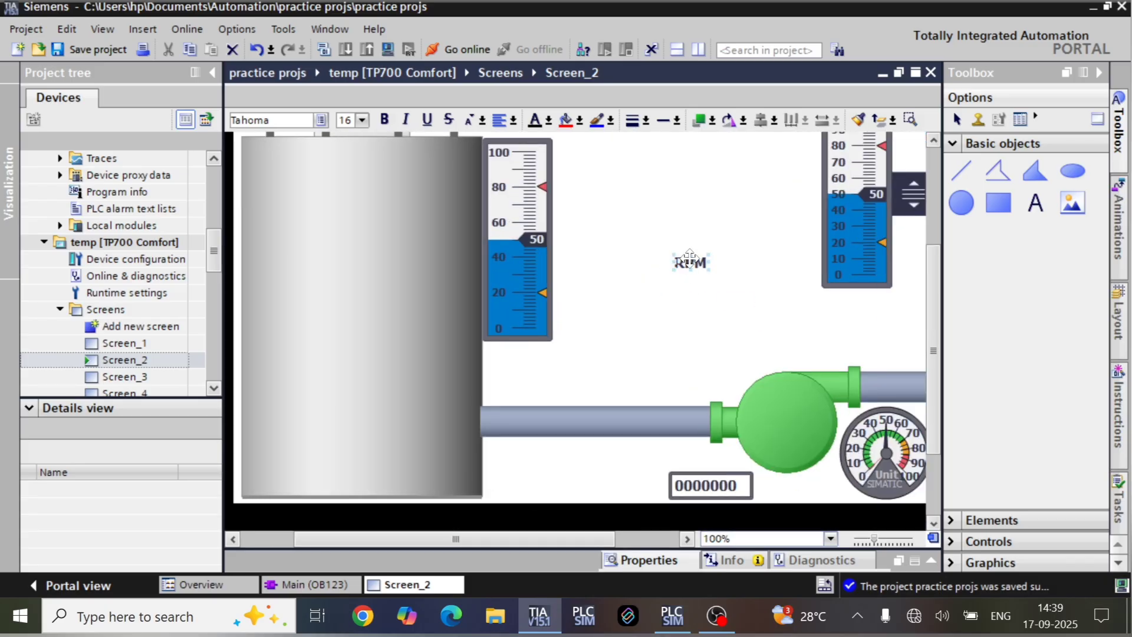
- Give the RPM text field a solid fill pattern with a magenta background (255, 0, 255)
double_click(675, 266)
left_click(694, 262)
right_click(695, 262)
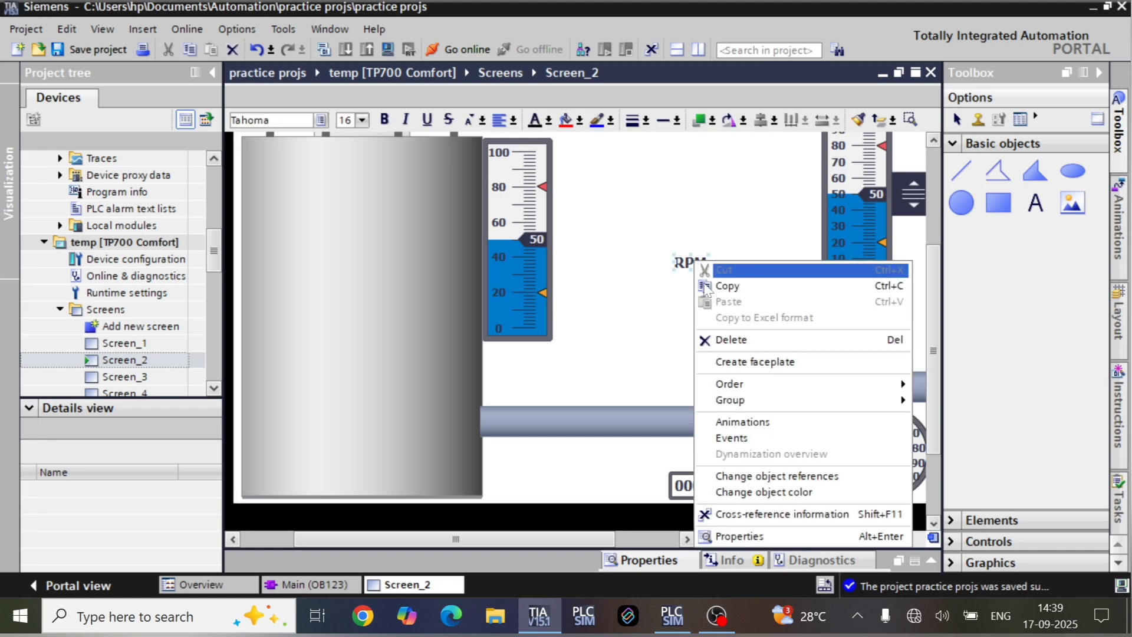
left_click(738, 537)
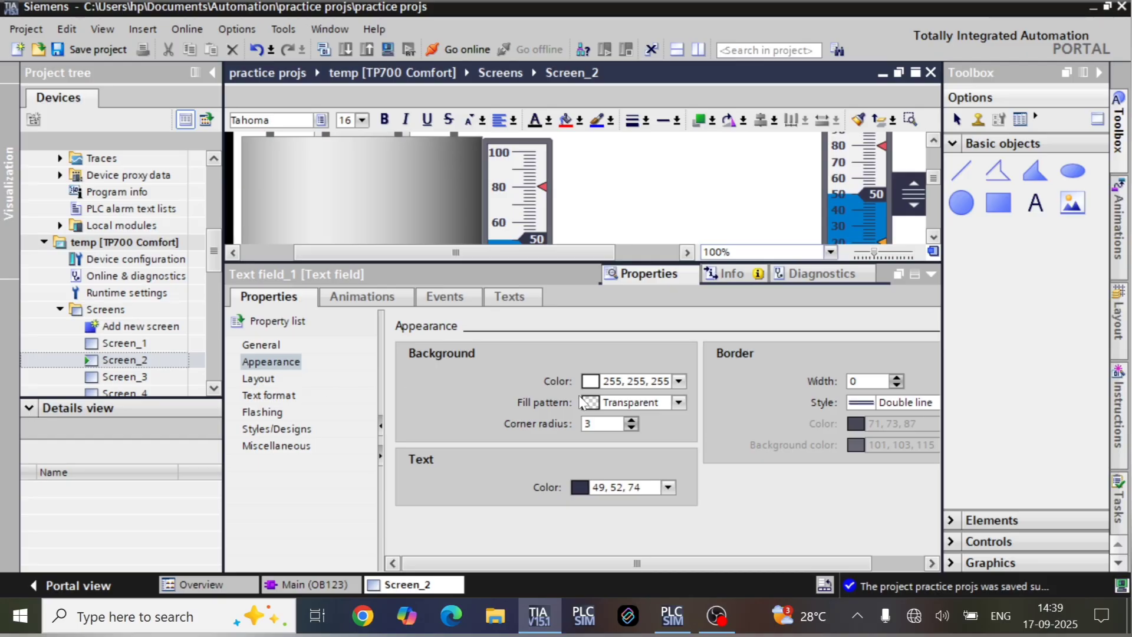
left_click(679, 403)
left_click(678, 435)
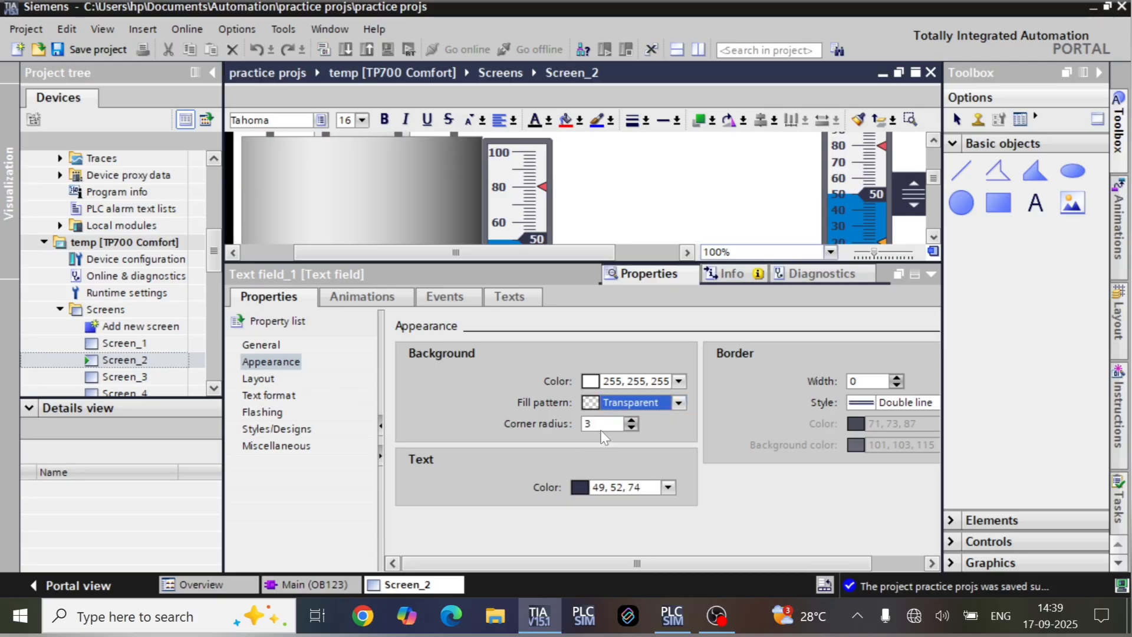
left_click(679, 384)
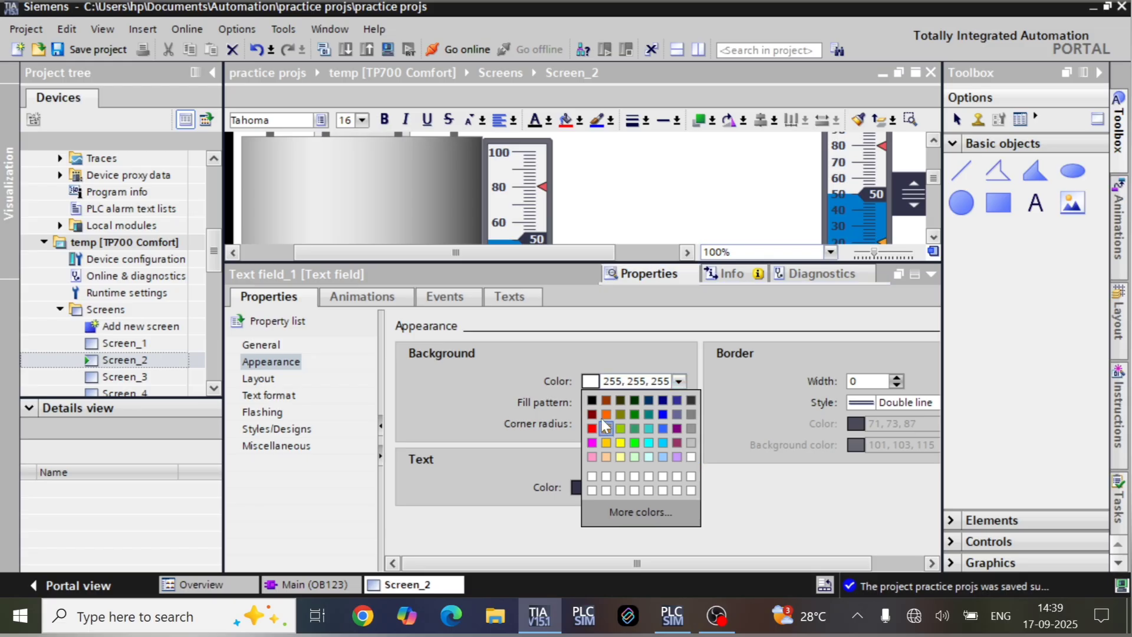
left_click(592, 432)
left_click(931, 274)
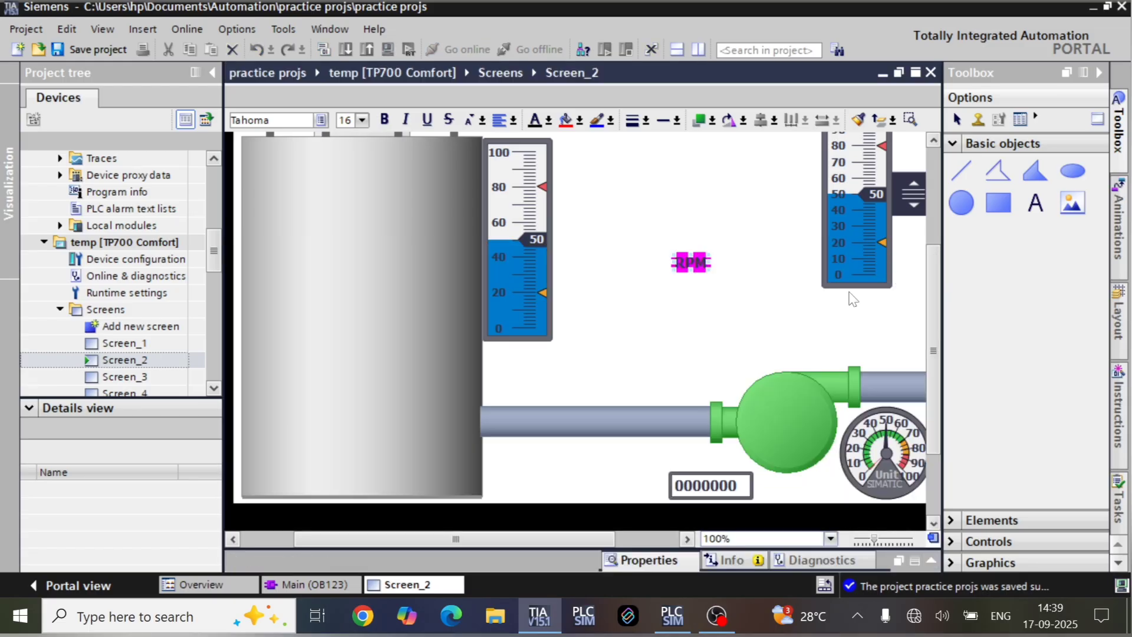
- Set the RPM text field's text colour to red (255, 0, 0) and its background to green (0, 255, 0)
right_click(696, 263)
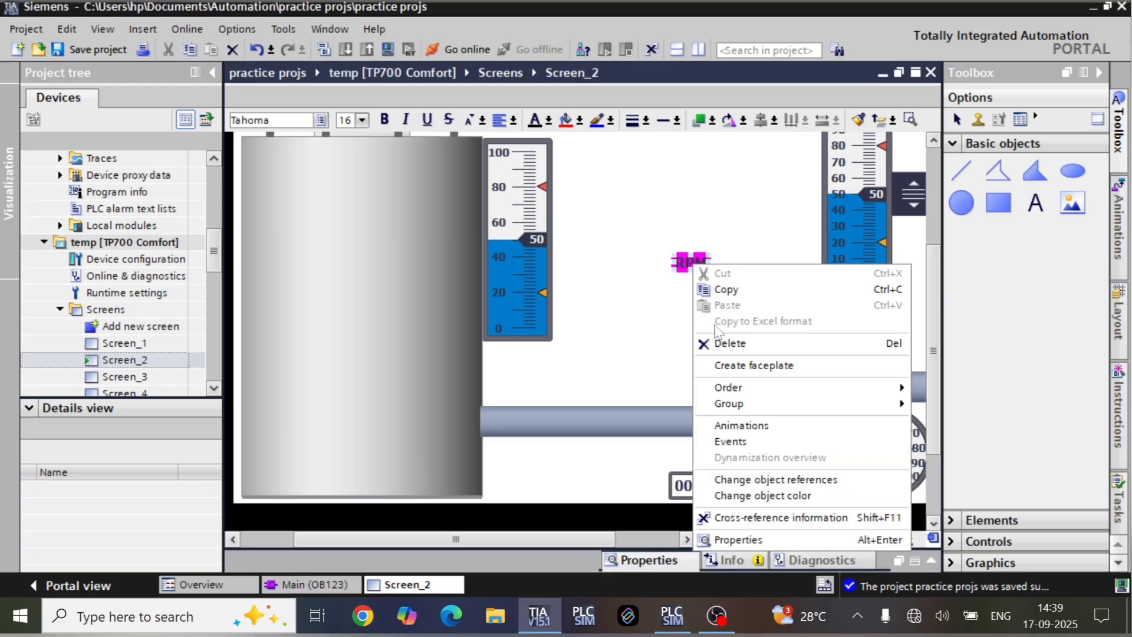
left_click(742, 538)
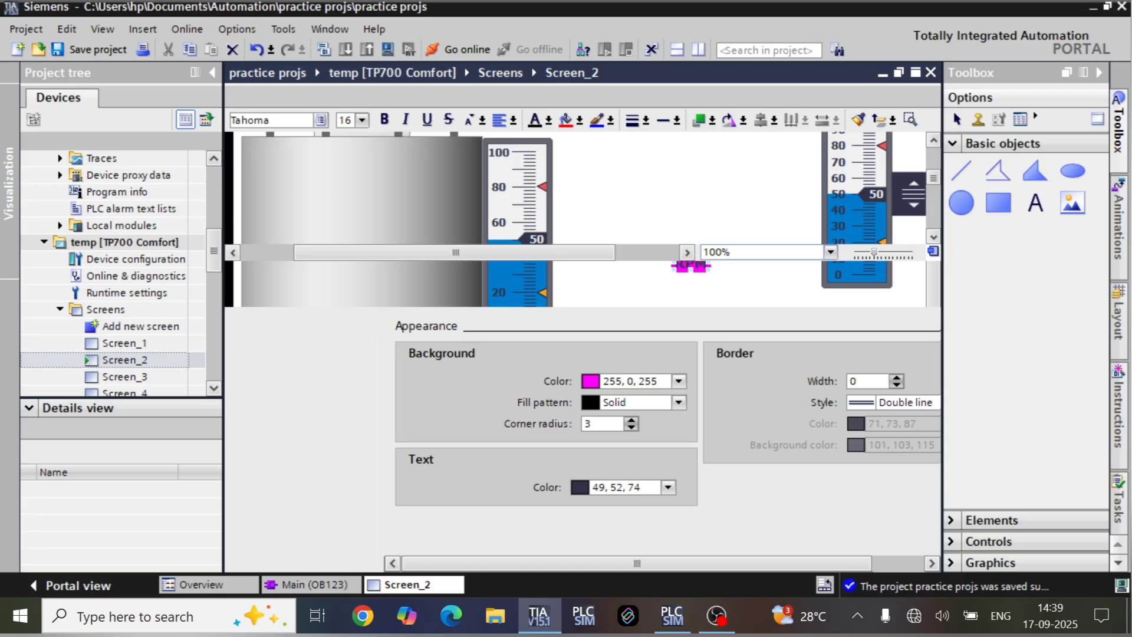
left_click(678, 381)
left_click(632, 443)
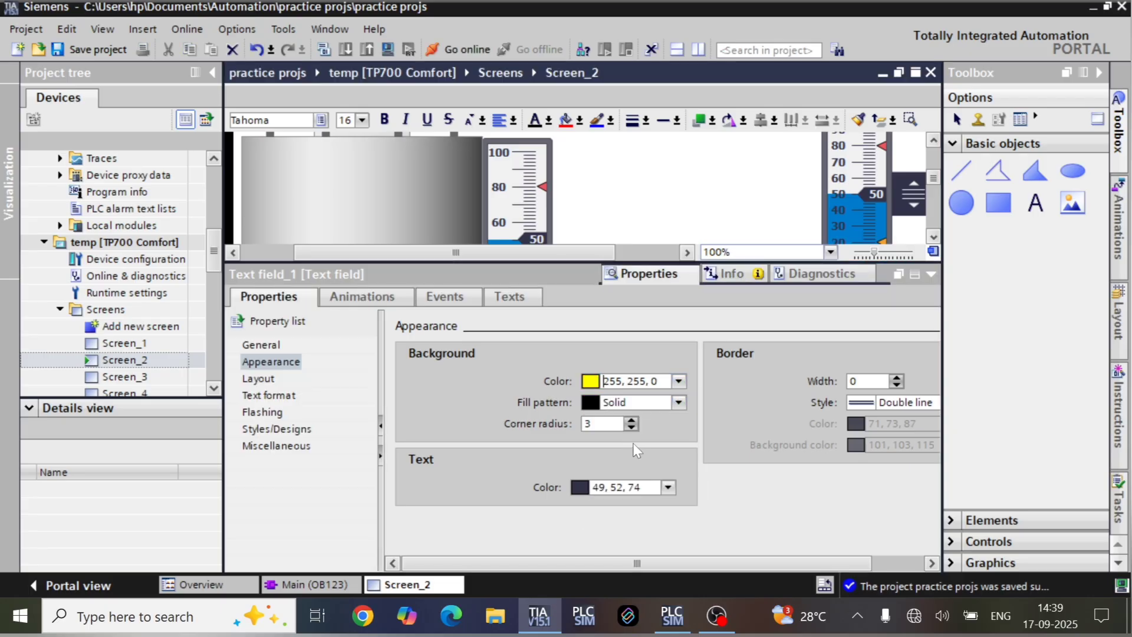
left_click(668, 487)
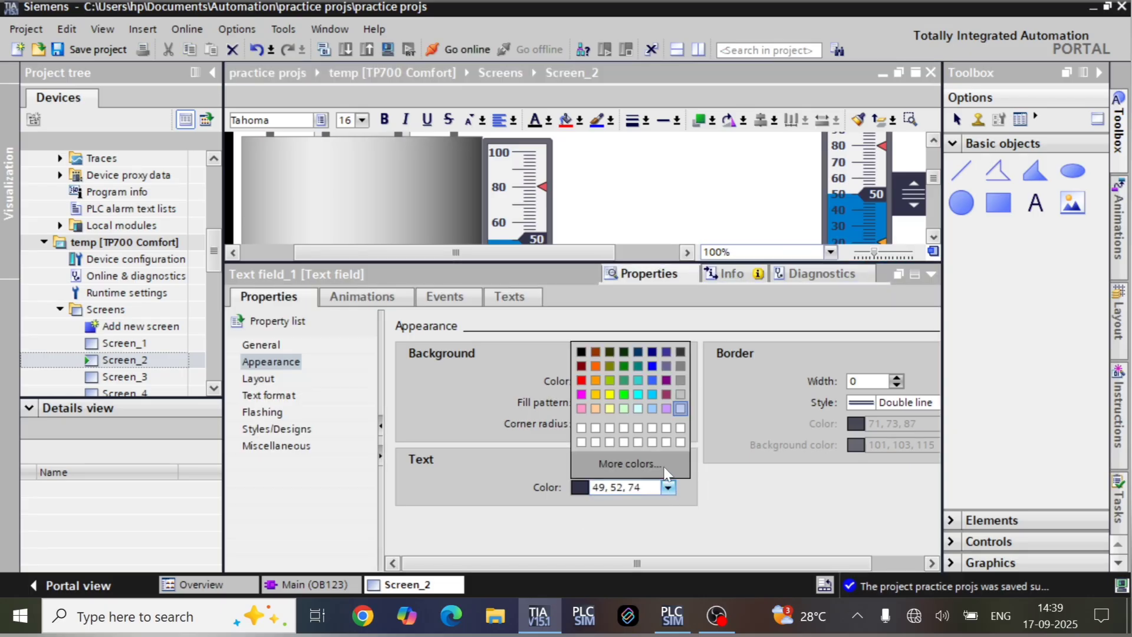
left_click(582, 382)
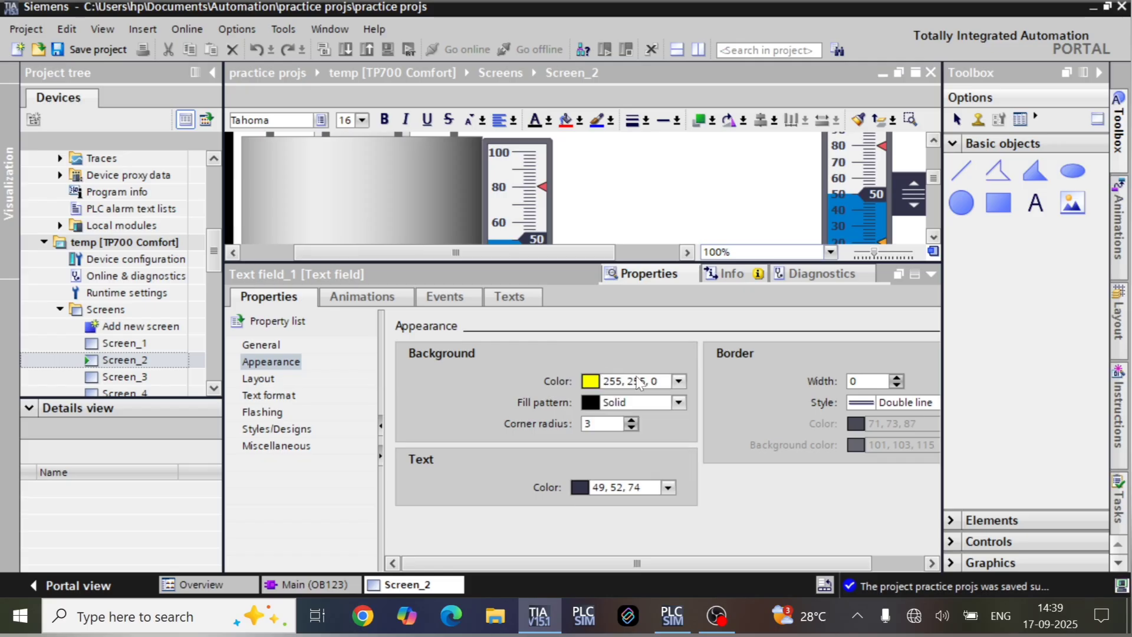
left_click(678, 381)
left_click(635, 442)
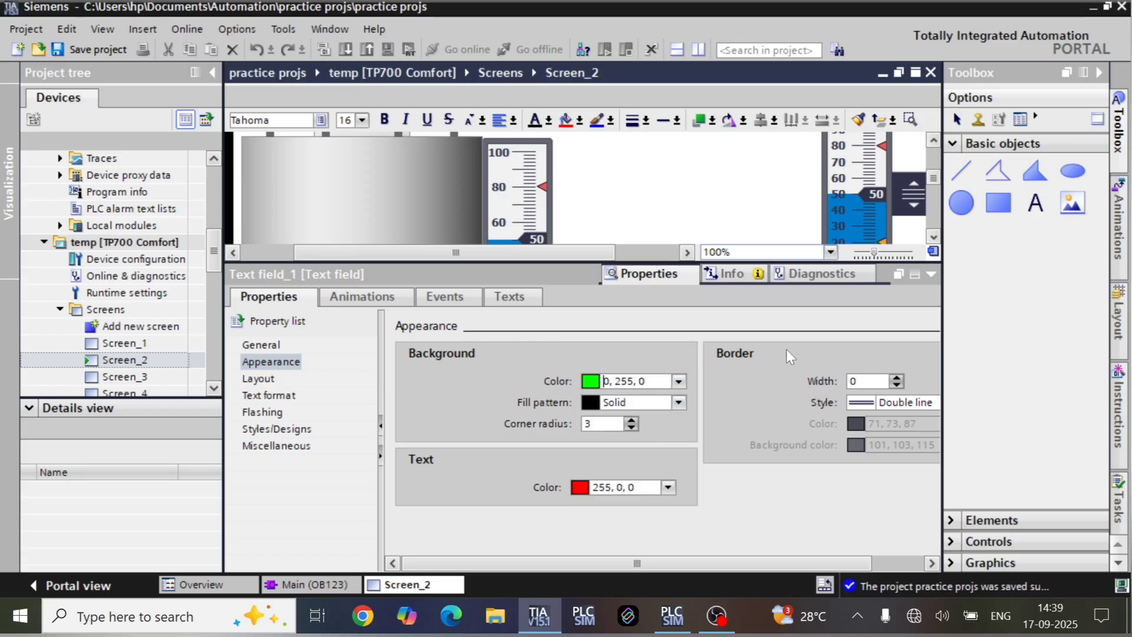
- Move the RPM label directly above the I/O field beneath the pump's inlet pipe
left_click(930, 273)
left_click_drag(698, 260, 695, 459)
left_click(766, 311)
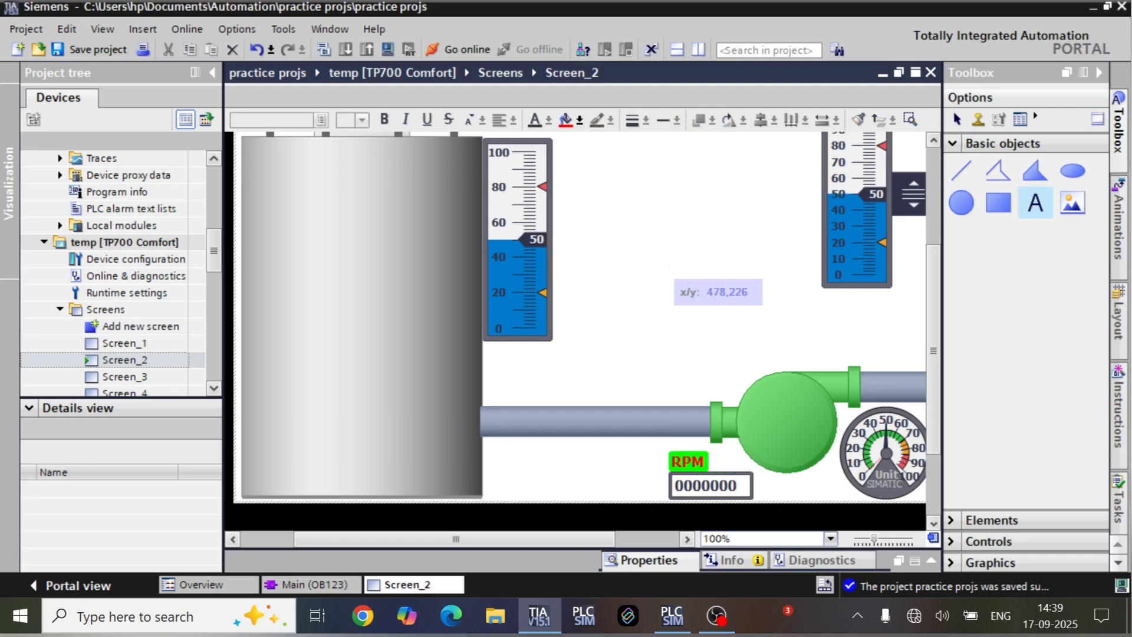
- Insert a text field reading "PRESSURE" in the empty area above the inlet pipe
left_click(674, 277)
type("PR")
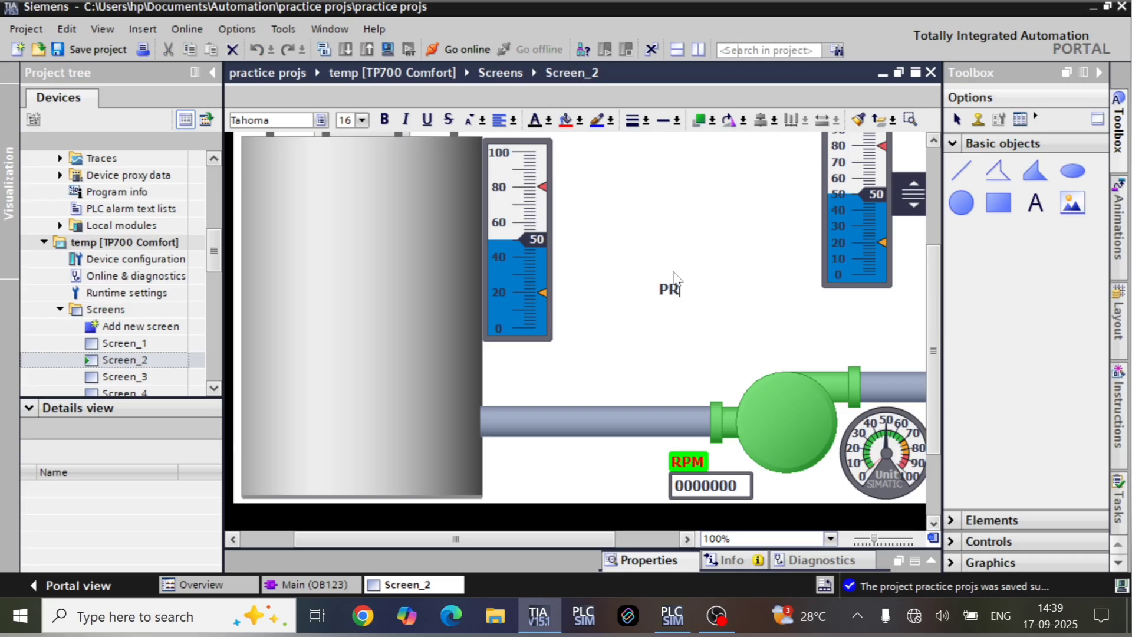
type("ESSURE")
- Give the PRESSURE text field a solid fill pattern and magenta text
right_click(671, 290)
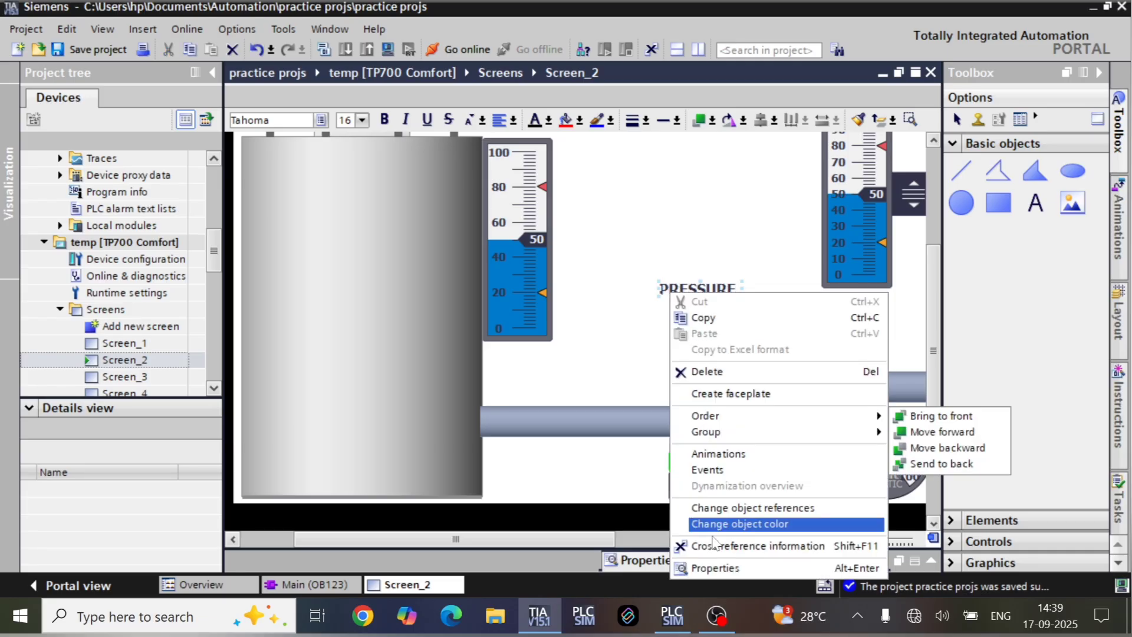
left_click(728, 568)
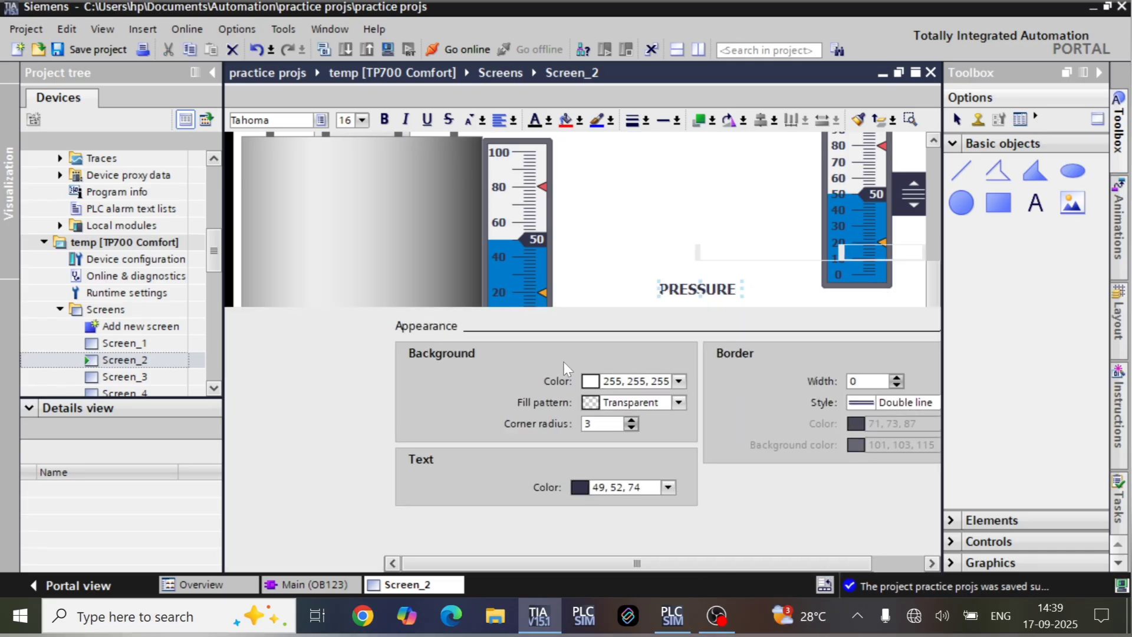
left_click(679, 402)
left_click(615, 436)
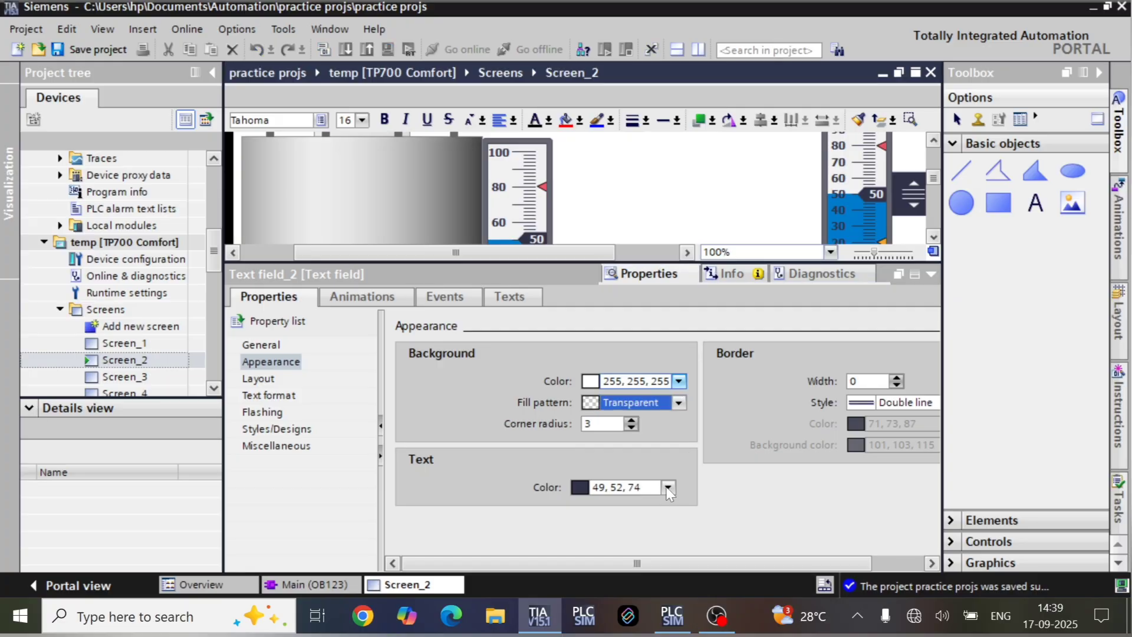
left_click(668, 487)
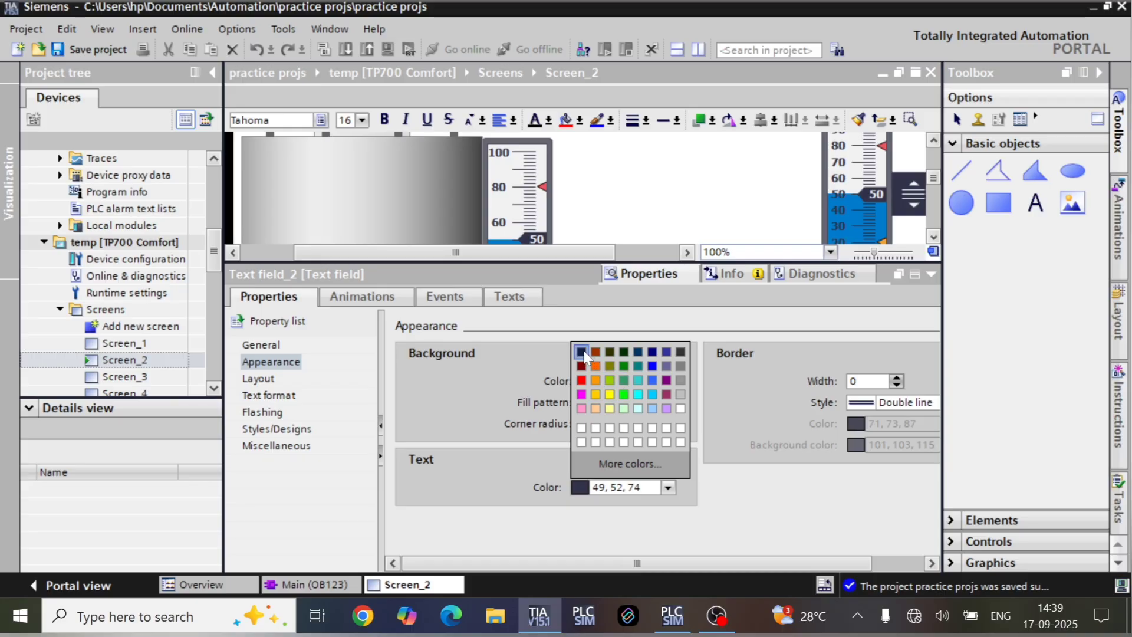
left_click(581, 394)
left_click(931, 273)
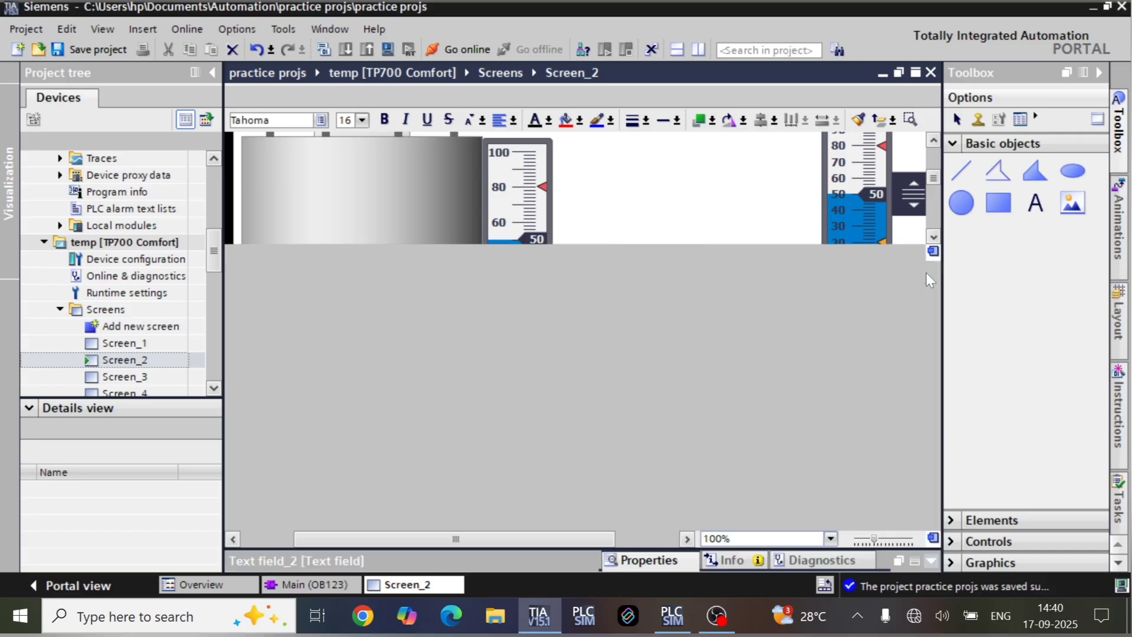
- Shrink the gauge and place it just above the pump, with the PRESSURE label directly over the gauge
left_click_drag(708, 289, 686, 232)
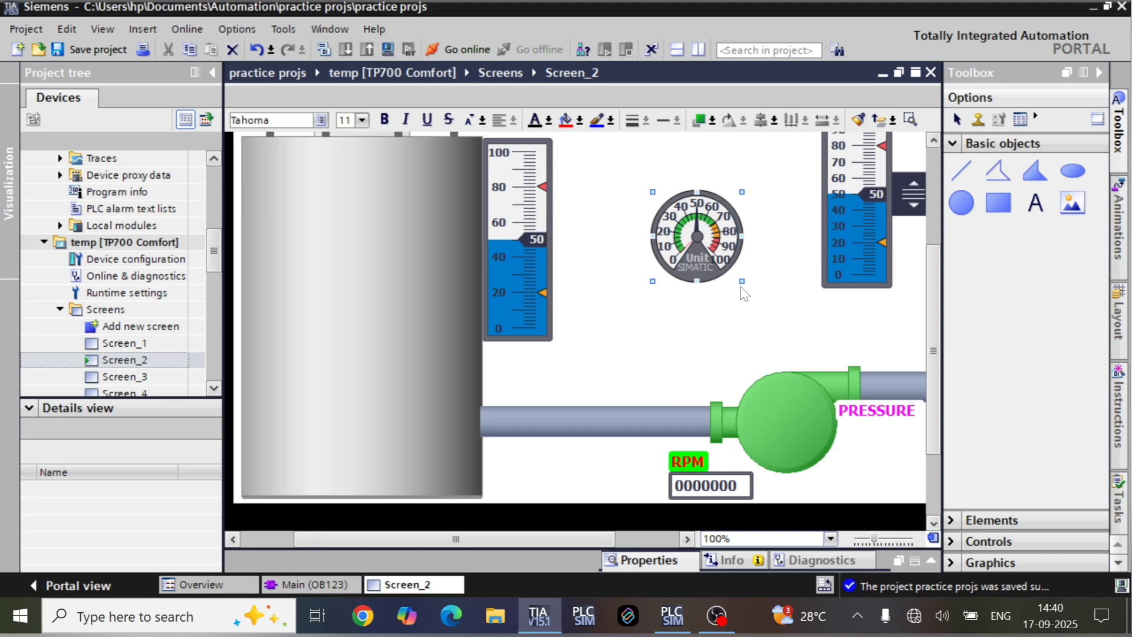
left_click_drag(741, 282, 719, 265)
left_click_drag(692, 242, 769, 352)
left_click_drag(883, 419, 757, 289)
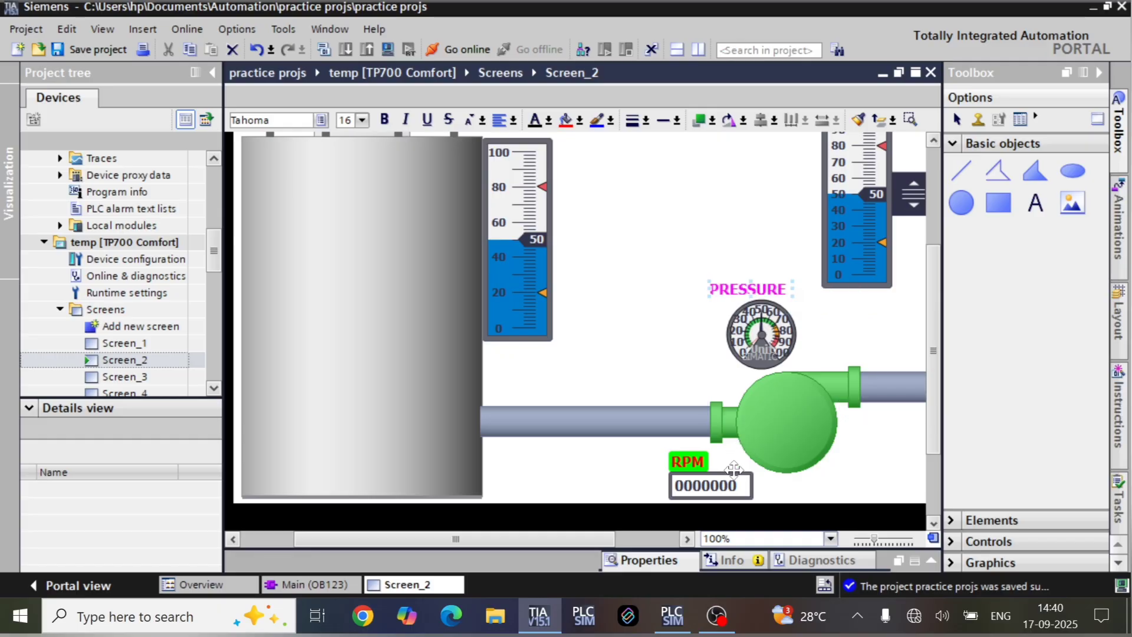
- Assign the PLC tag TANK LEVEL as the process tag of the level bar beside the tank
left_click(645, 301)
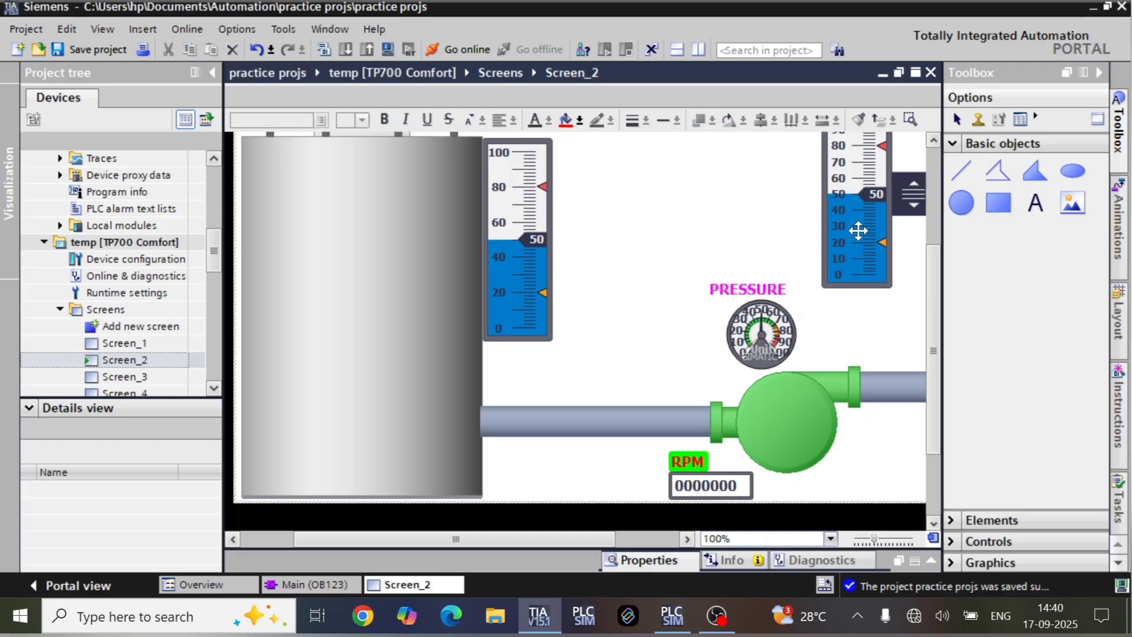
left_click_drag(856, 228, 864, 253)
scroll(767, 273, "down", 2)
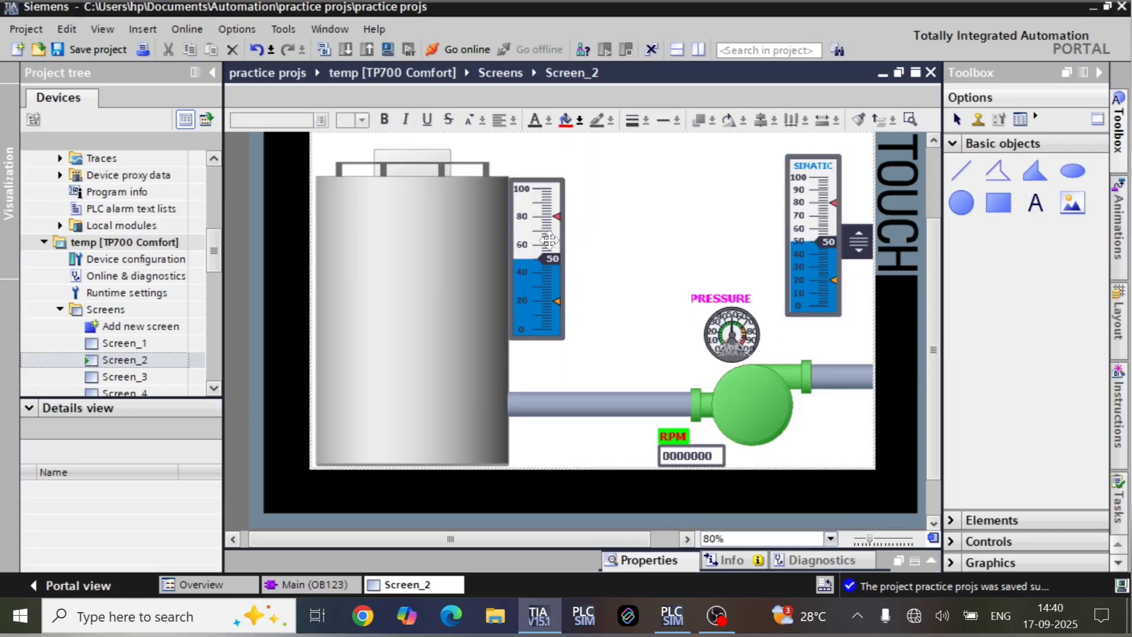
left_click(540, 282)
double_click(540, 282)
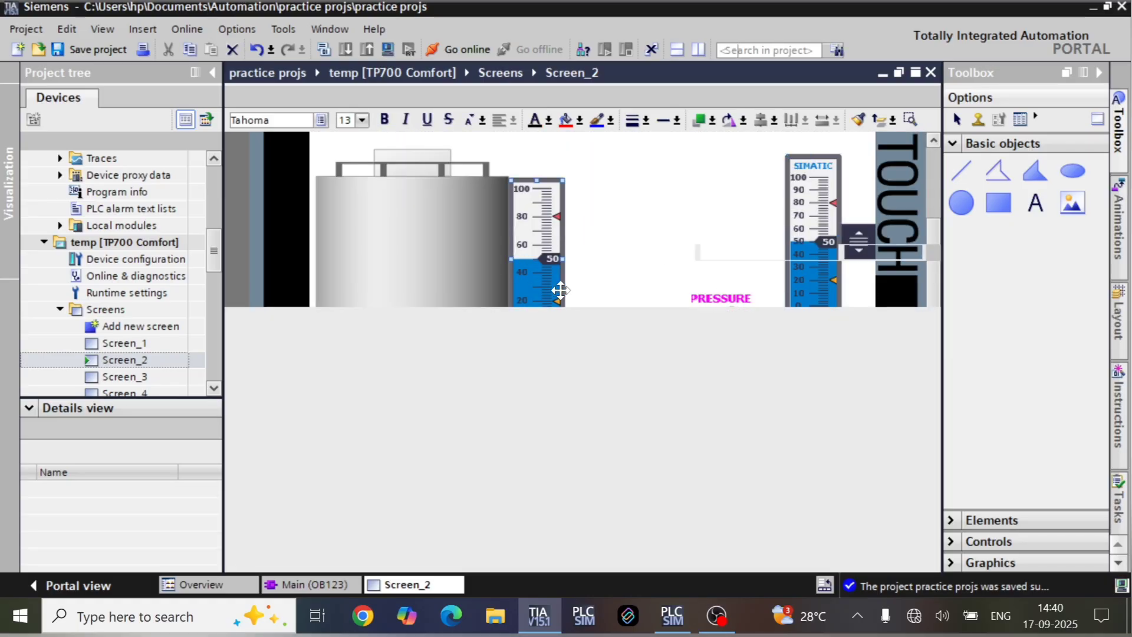
scroll(599, 403, "down", 5)
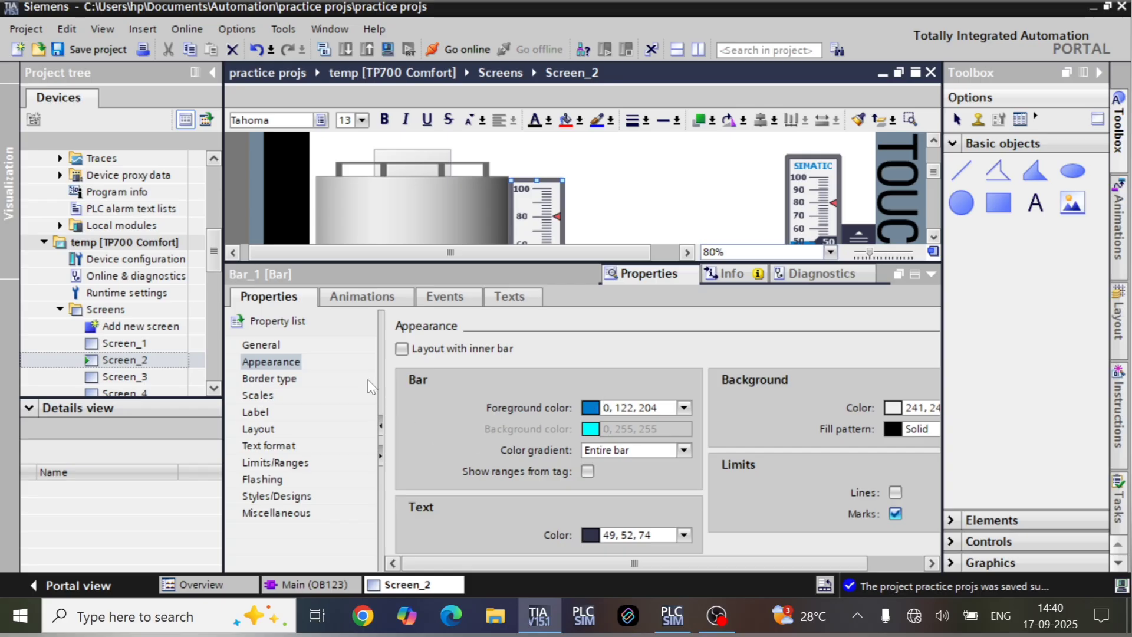
left_click(263, 347)
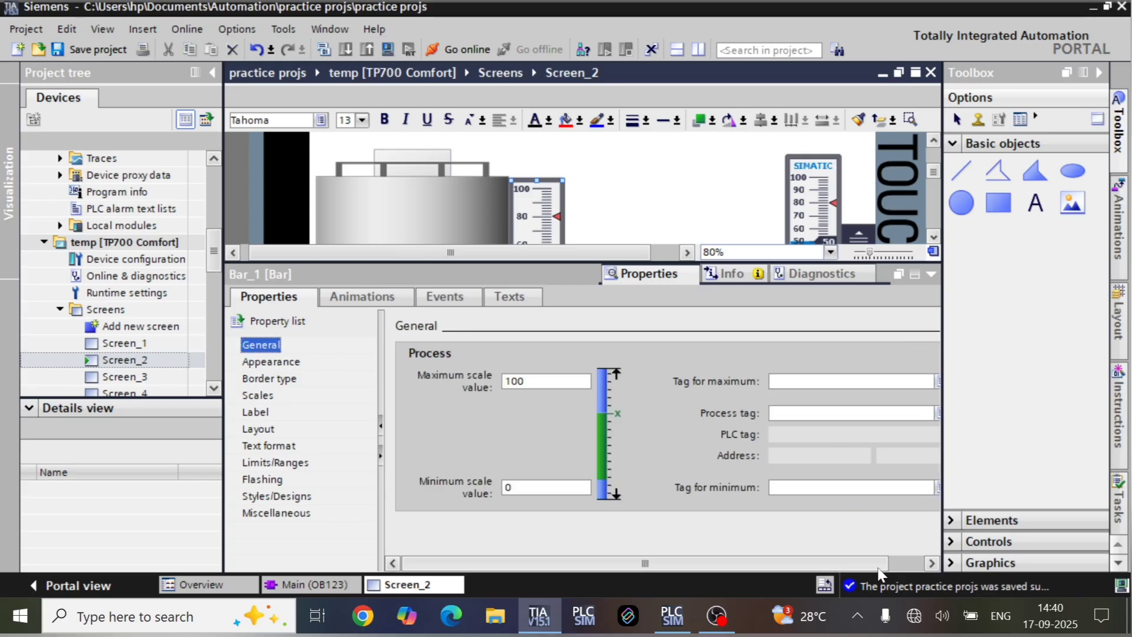
left_click_drag(882, 564, 916, 564)
left_click(920, 413)
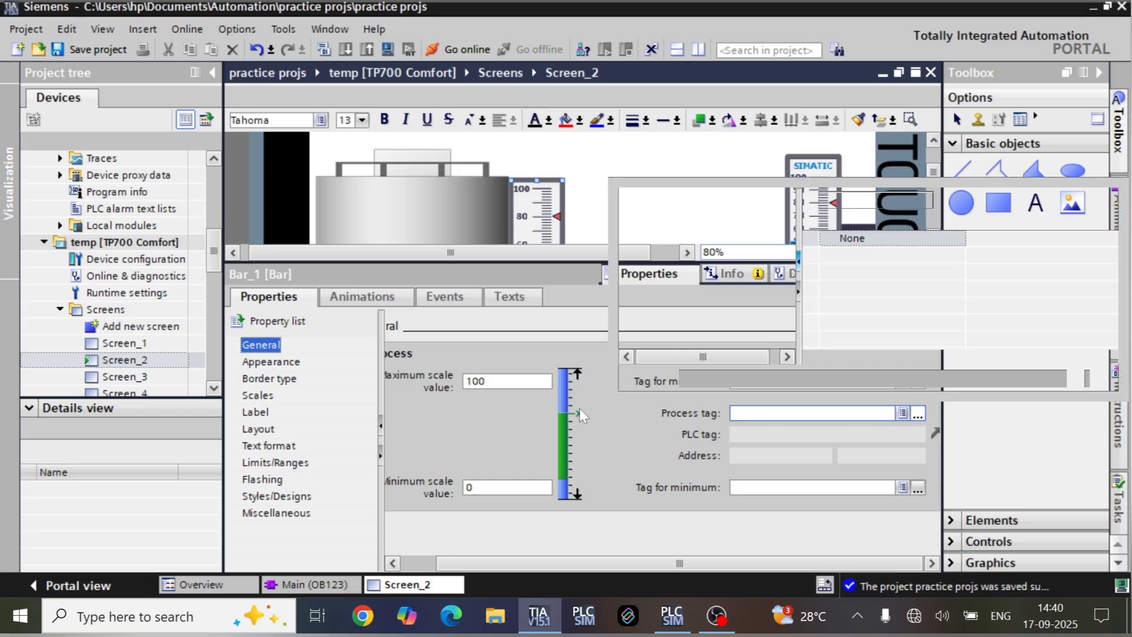
left_click(640, 246)
left_click(684, 264)
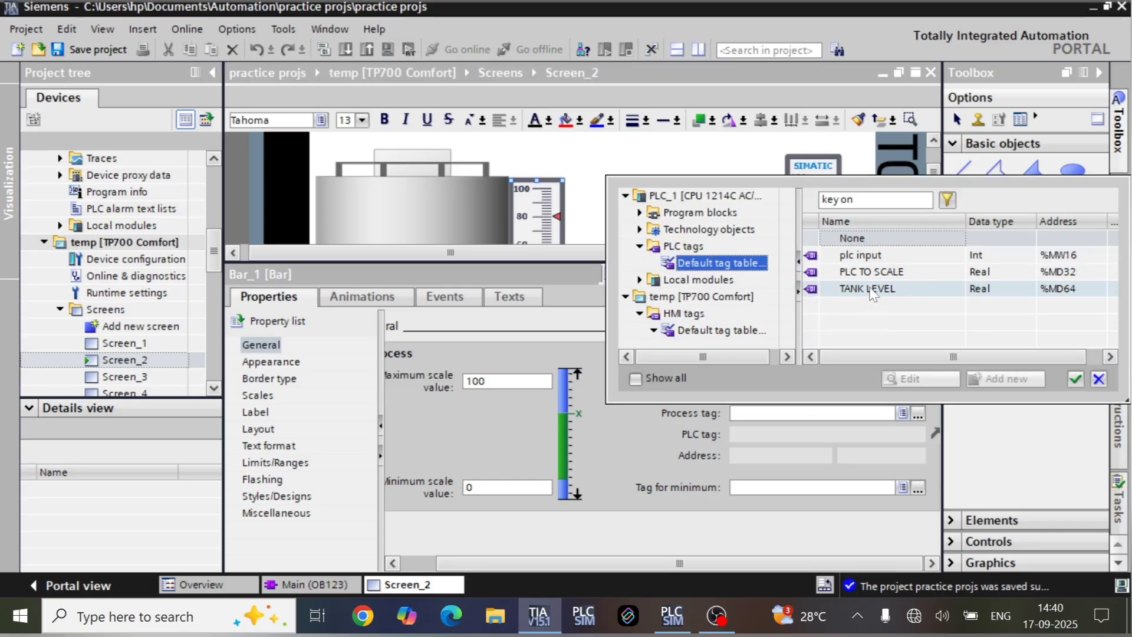
double_click(871, 289)
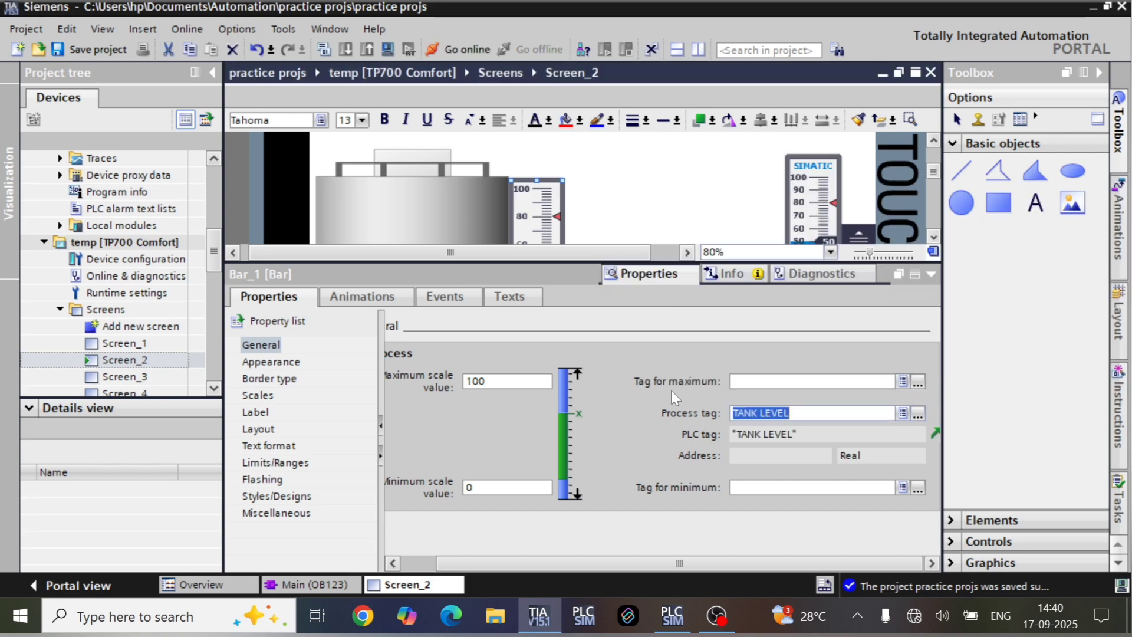
- Set the tank level bar's maximum scale value to 10
left_click(918, 382)
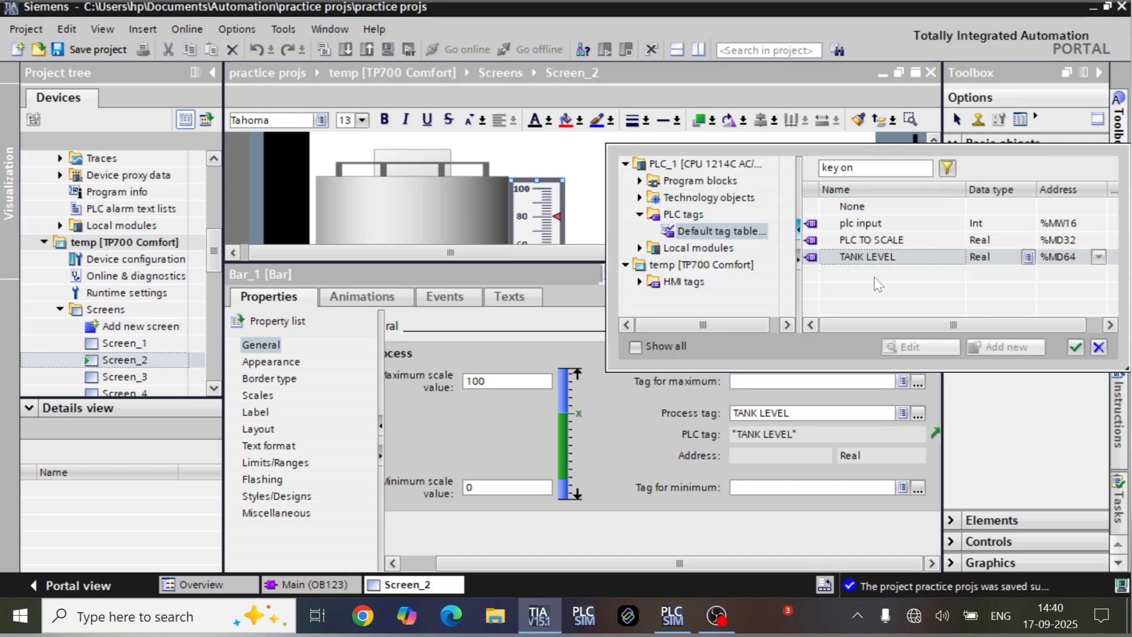
left_click(732, 233)
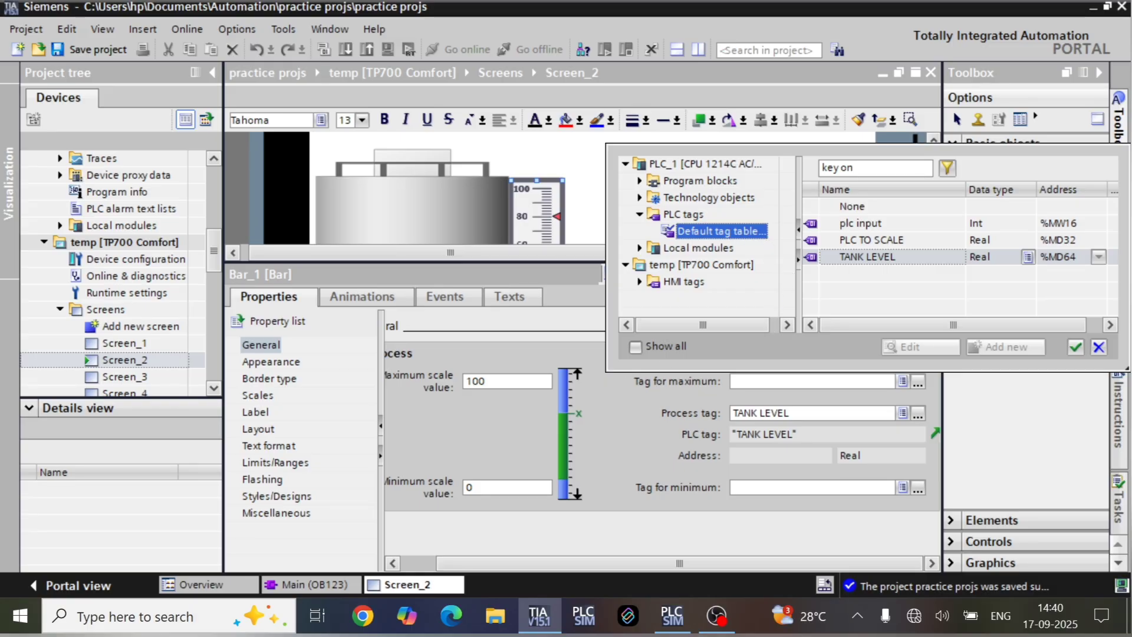
left_click(494, 382)
left_click_drag(490, 382, 437, 386)
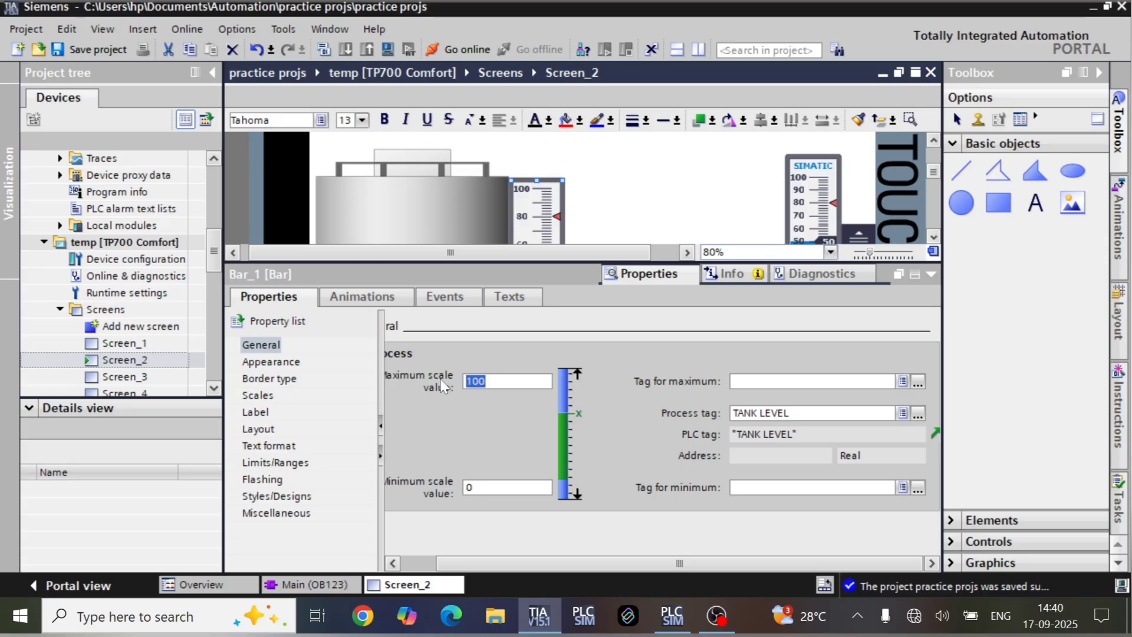
type("1")
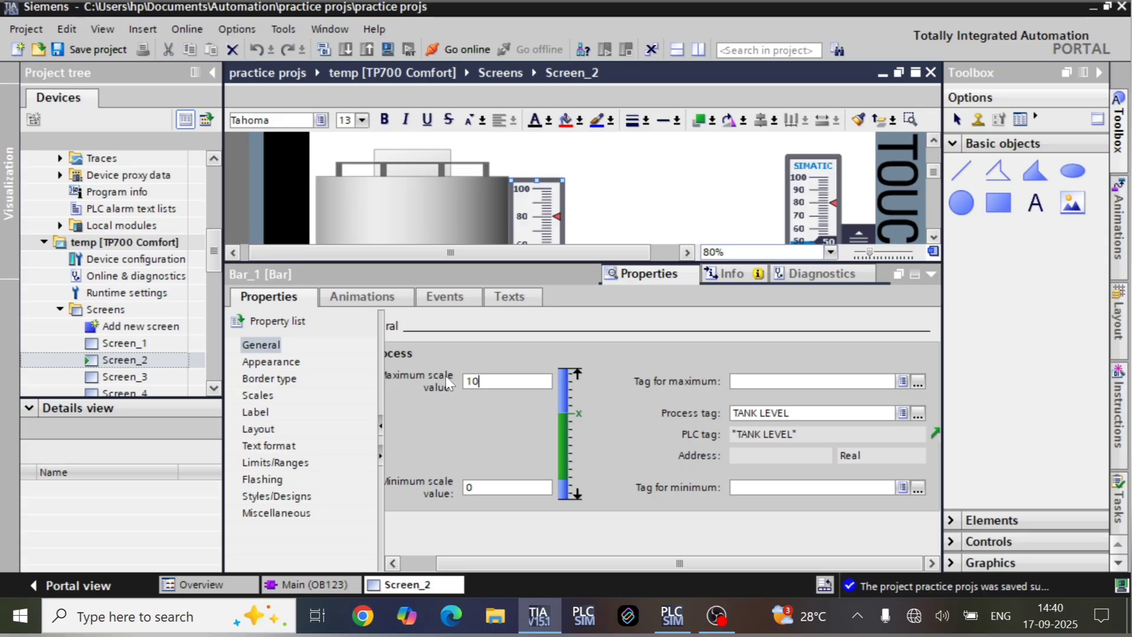
key("Return")
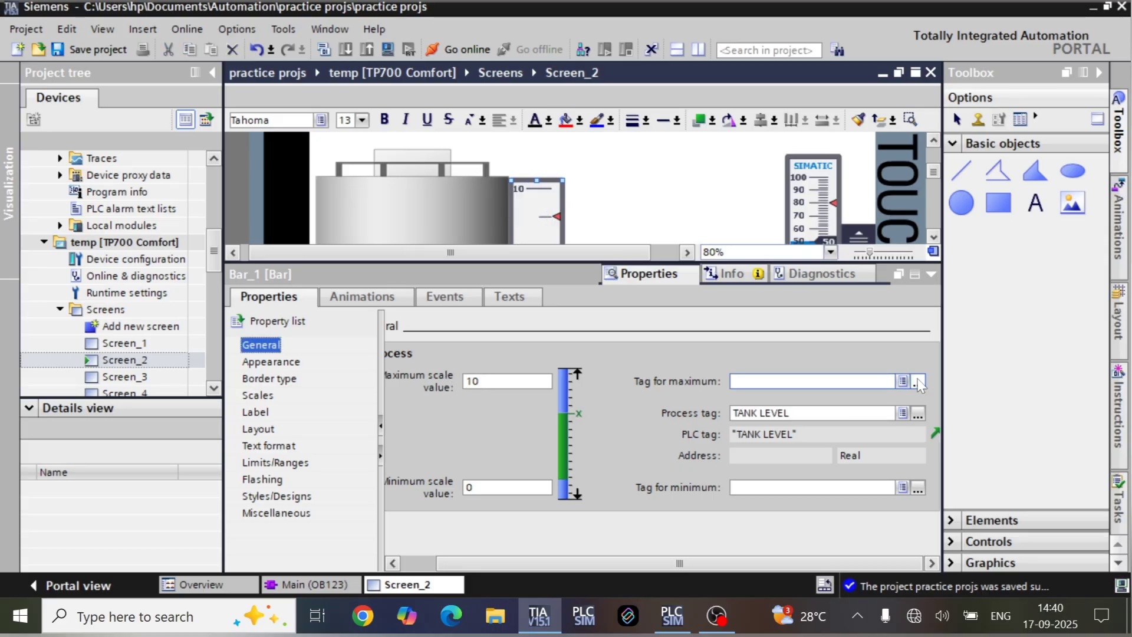
left_click(918, 382)
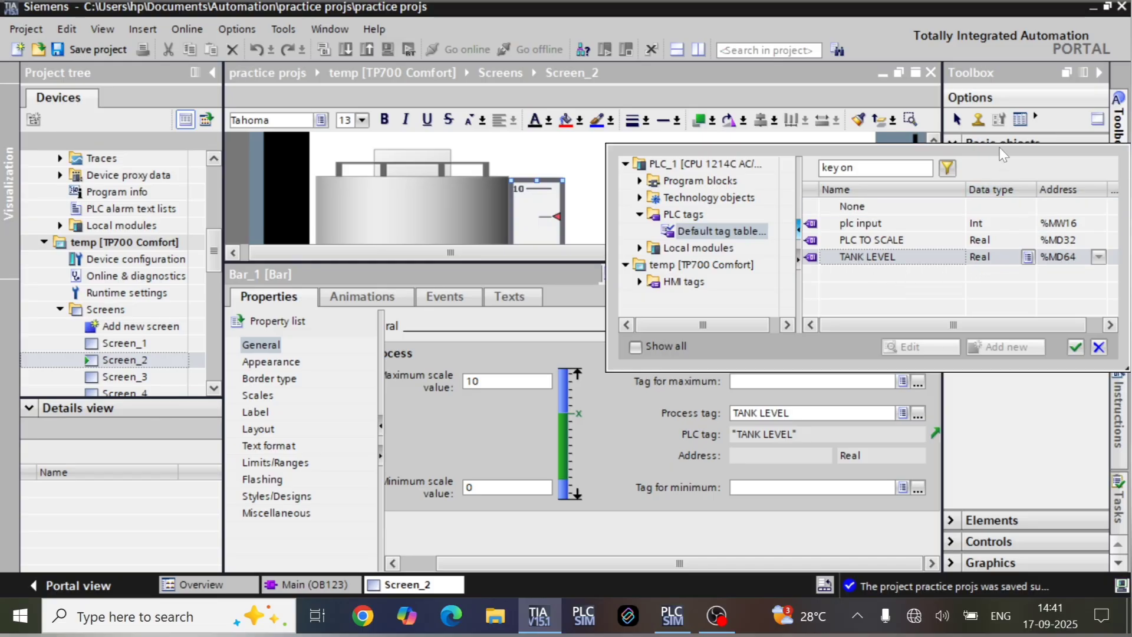
left_click(684, 282)
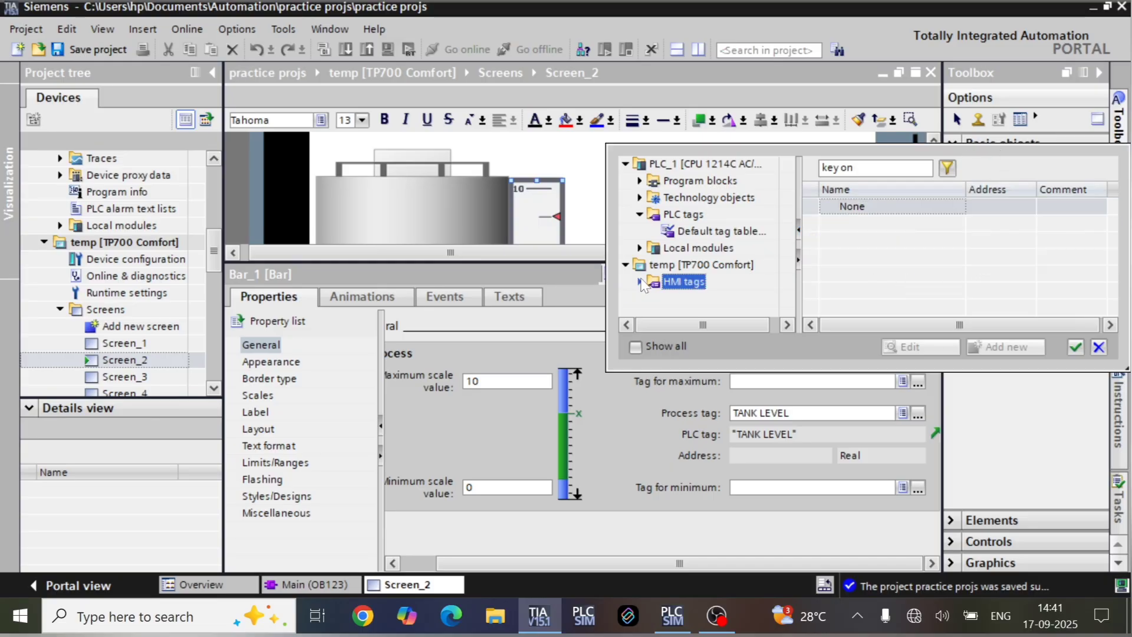
left_click(640, 282)
left_click(668, 233)
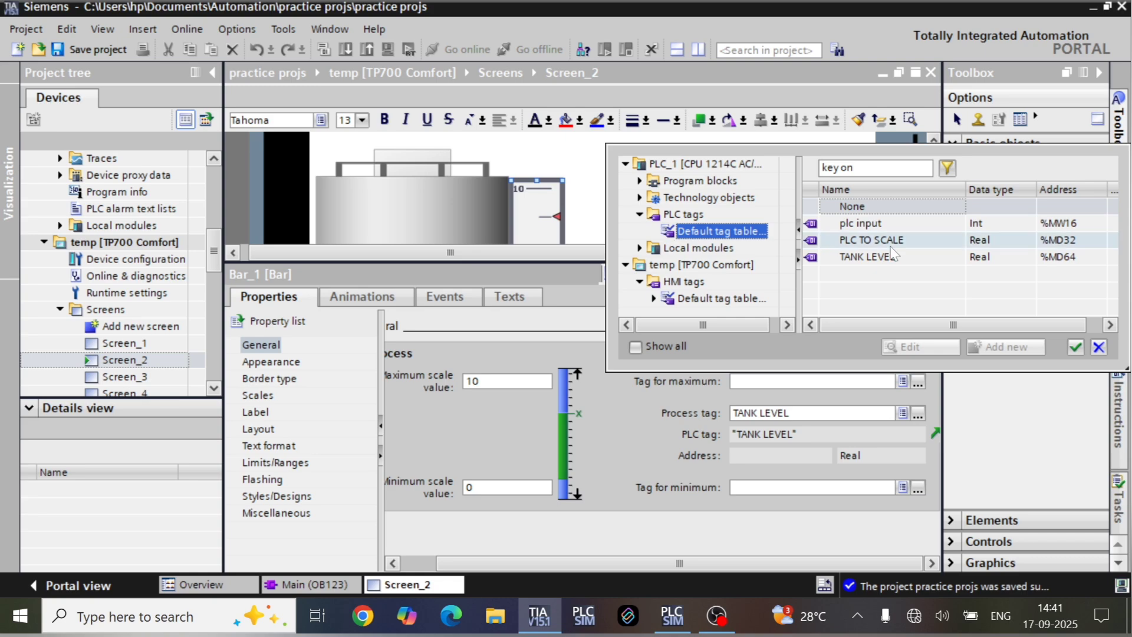
left_click(1099, 348)
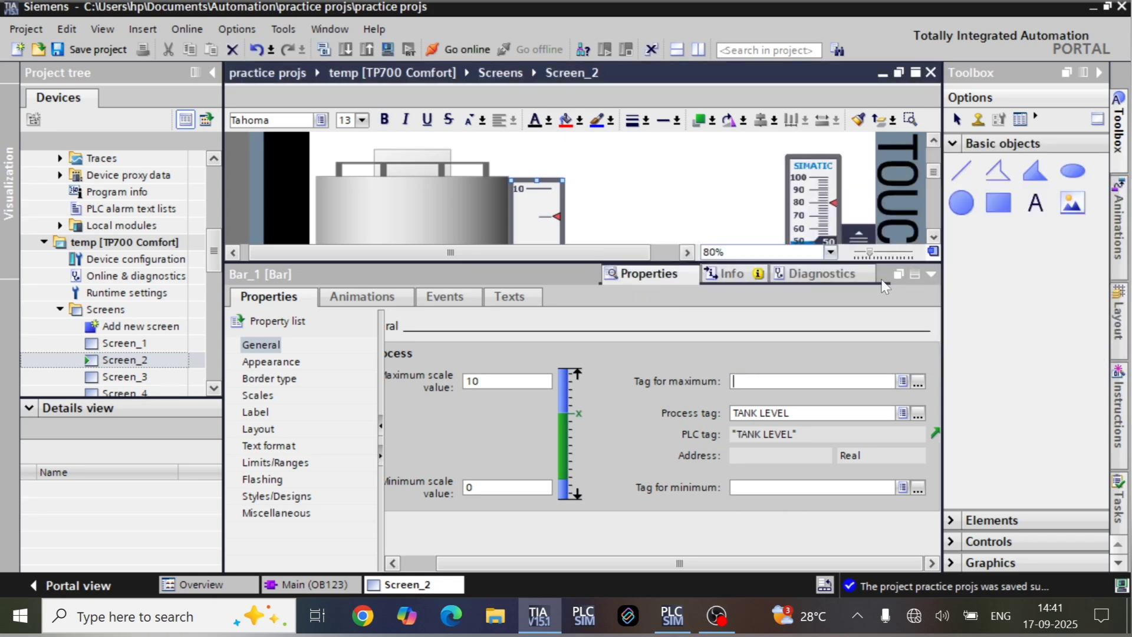
- Set the maximum scale value of the SIMATIC slider to 10
left_click(932, 277)
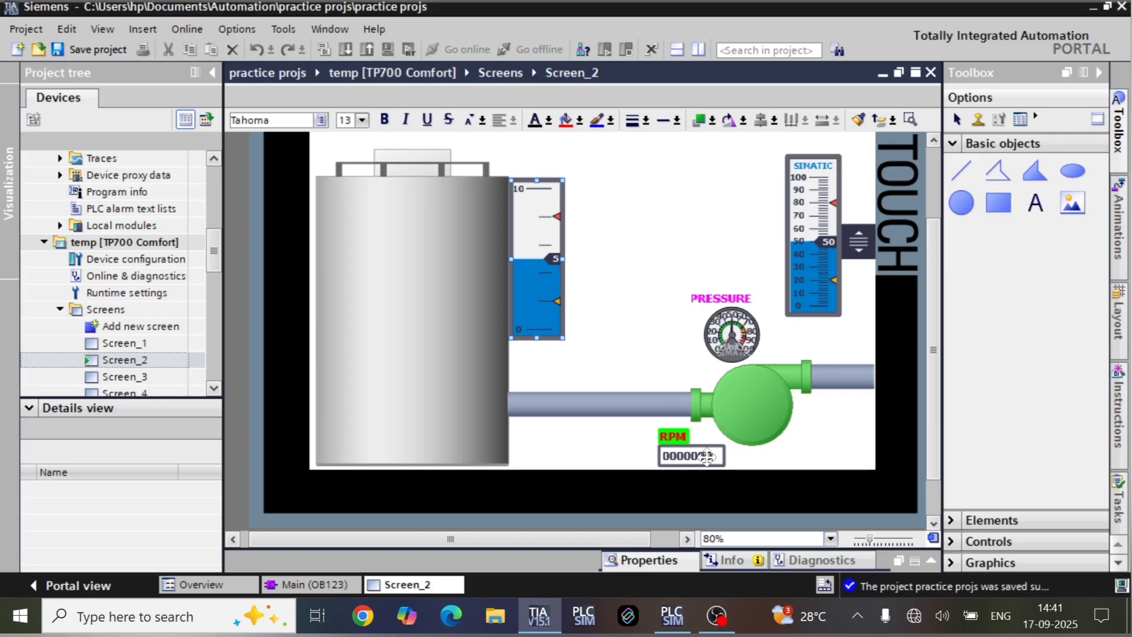
double_click(797, 265)
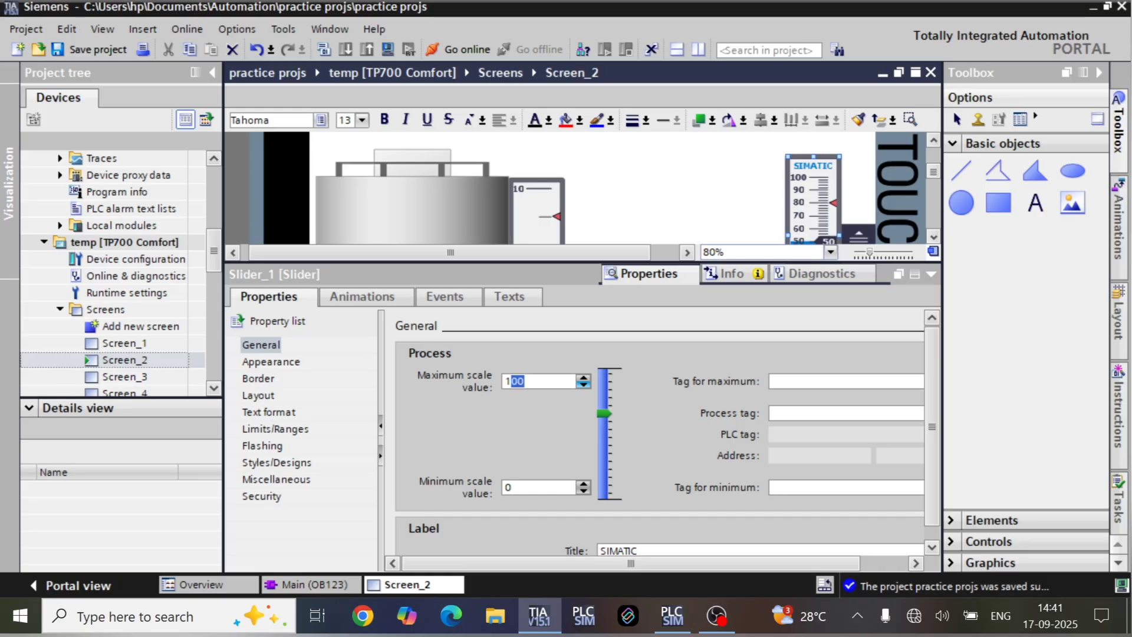
left_click_drag(510, 381, 504, 381)
type("10")
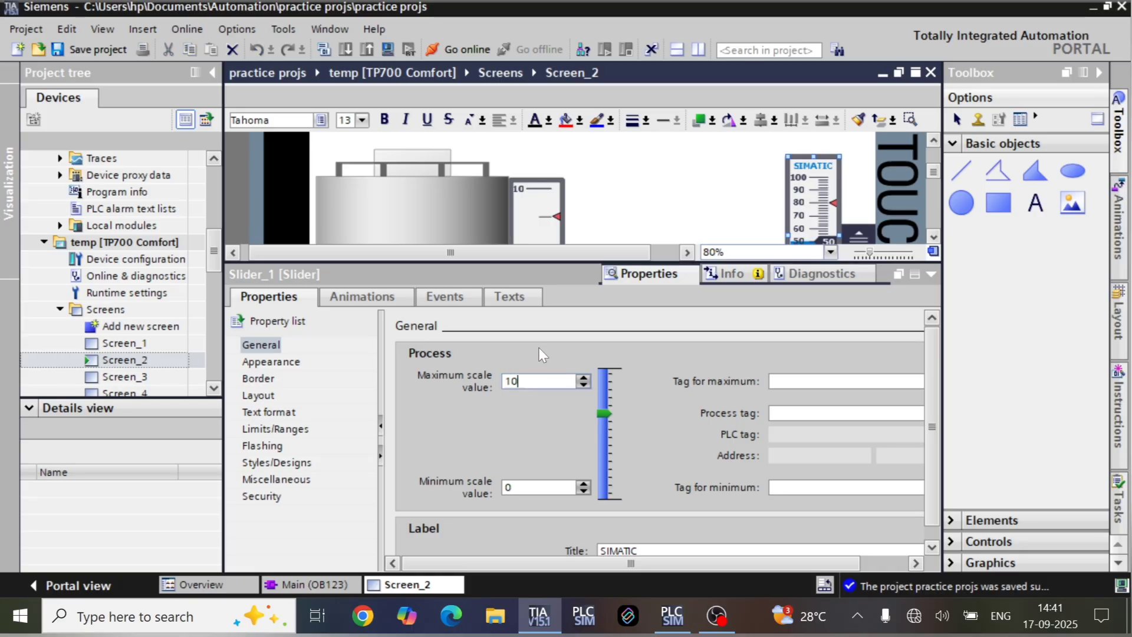
key("Return")
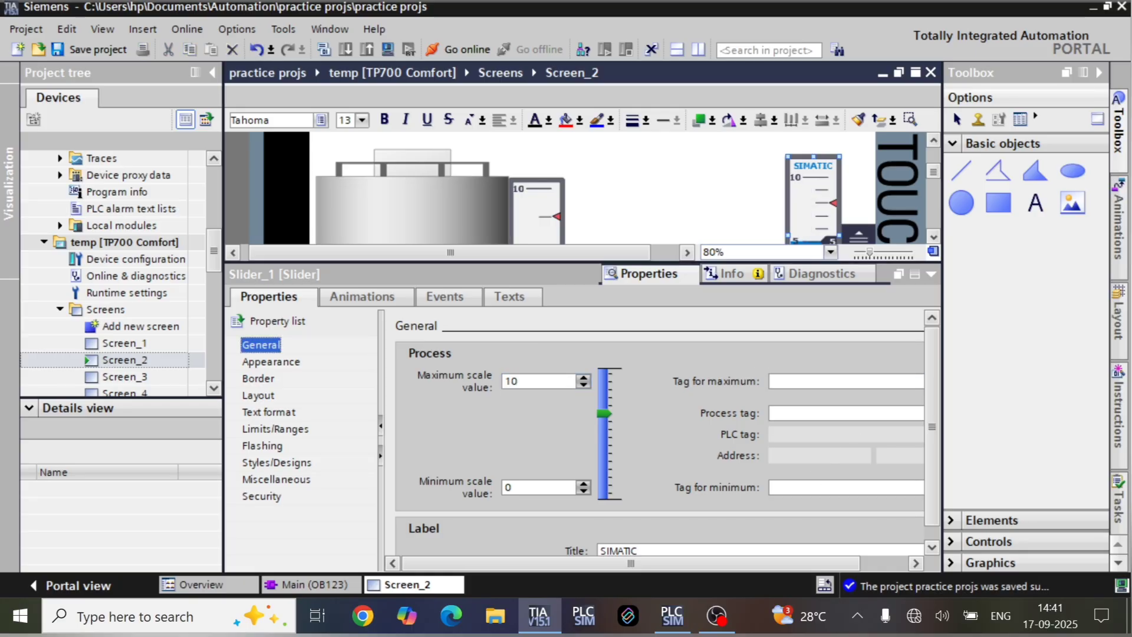
- Assign the PLC tag plc input as the slider's process tag
left_click_drag(766, 563, 816, 564)
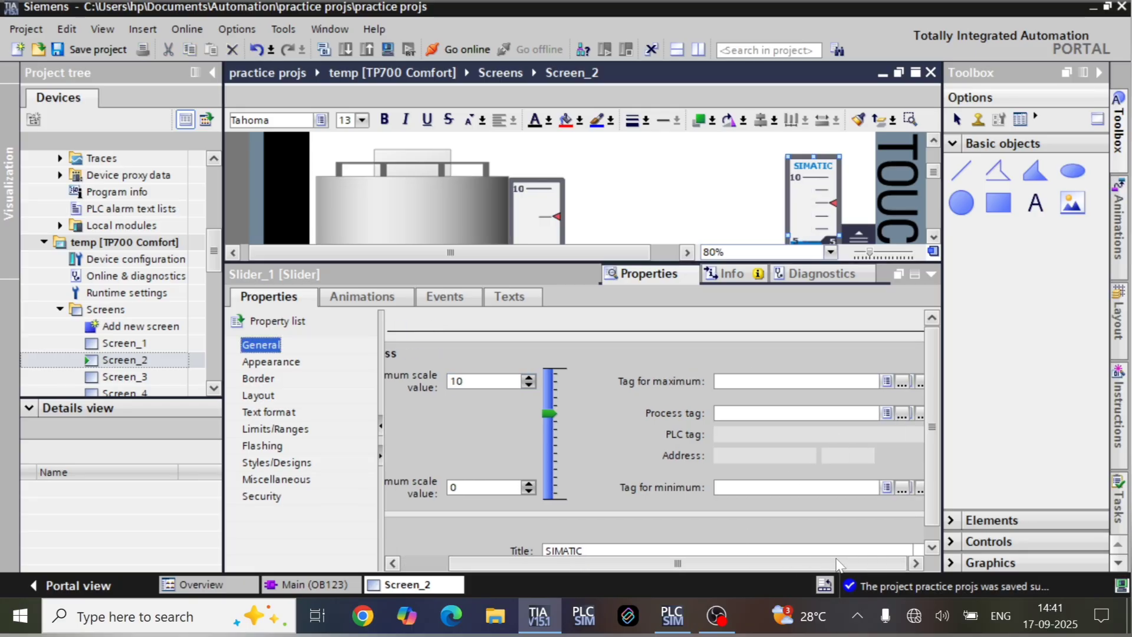
left_click(901, 414)
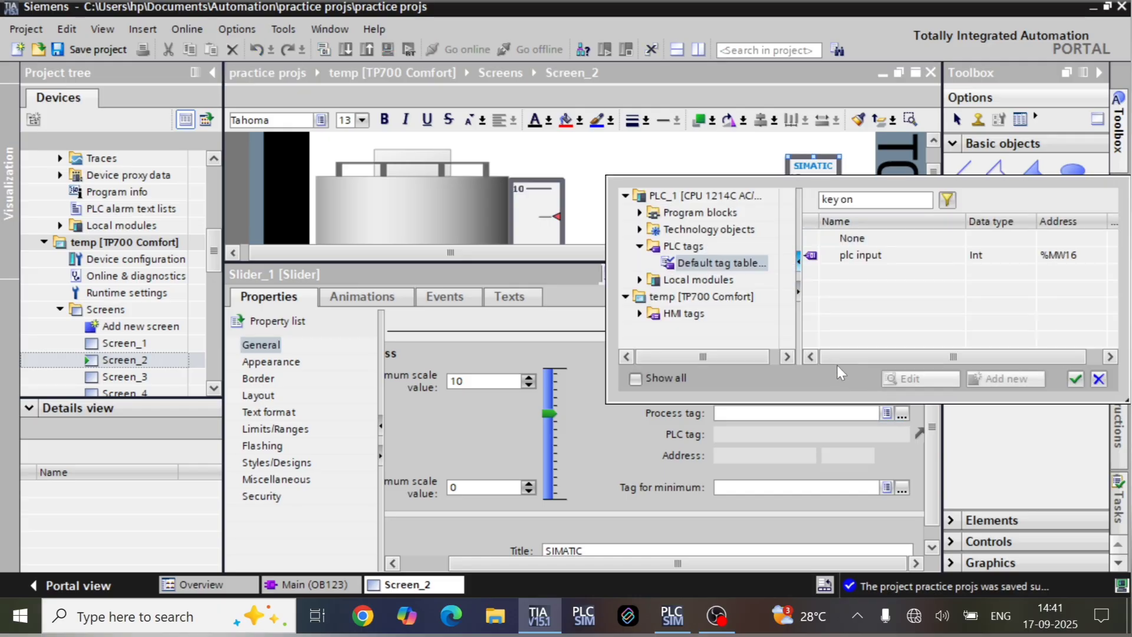
double_click(840, 261)
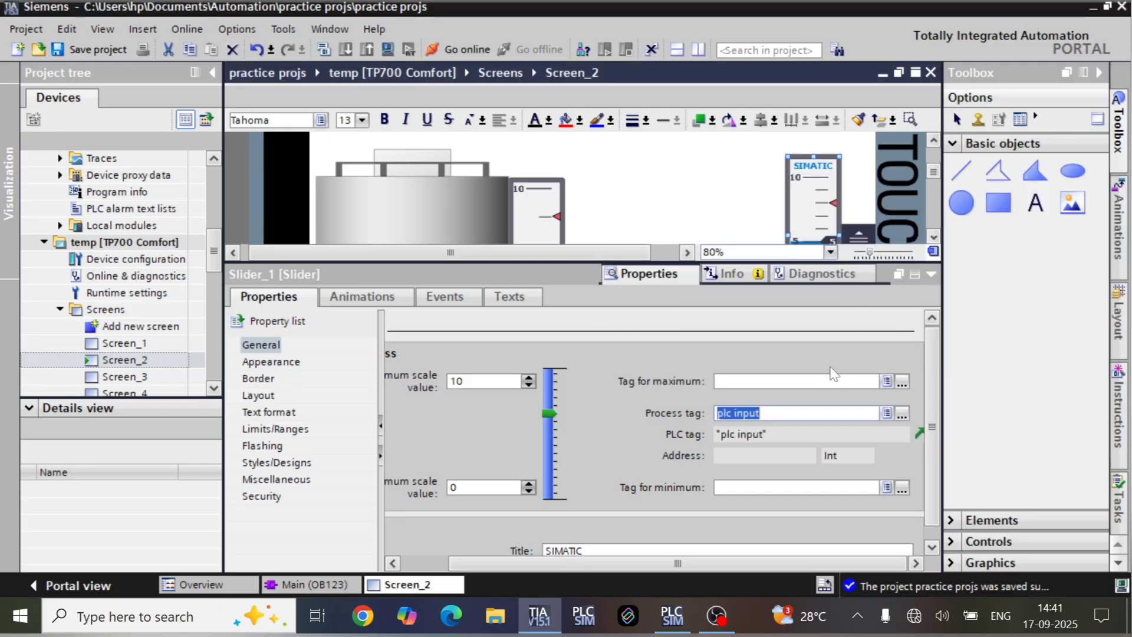
left_click(931, 274)
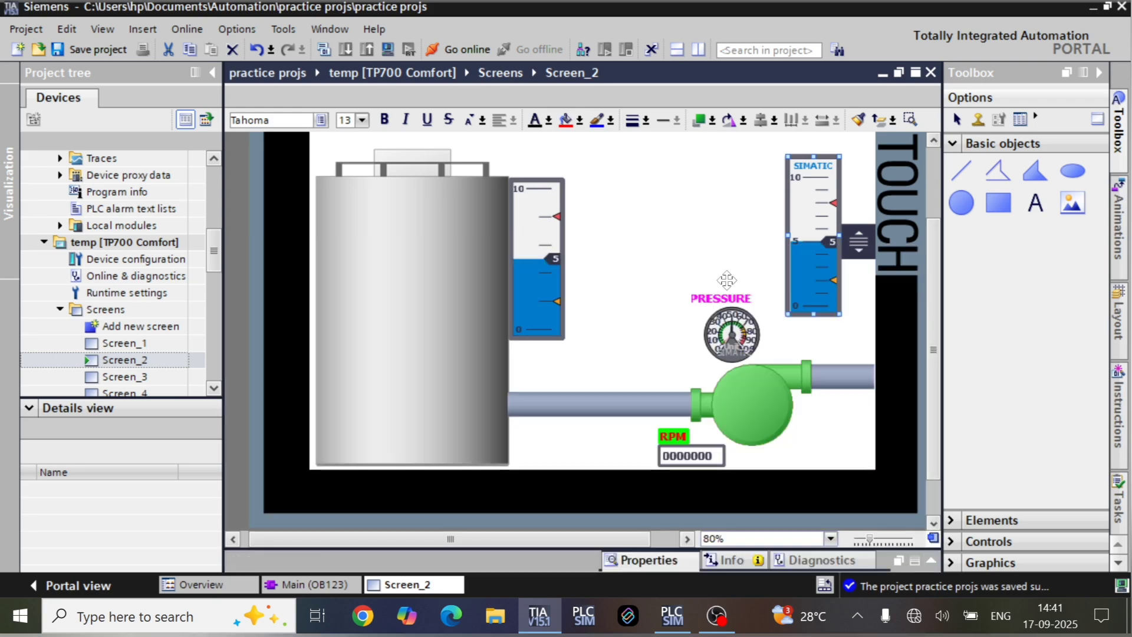
- Add a Visibility animation to Graphic view_2, the red pump graphic in the pump group
double_click(761, 394)
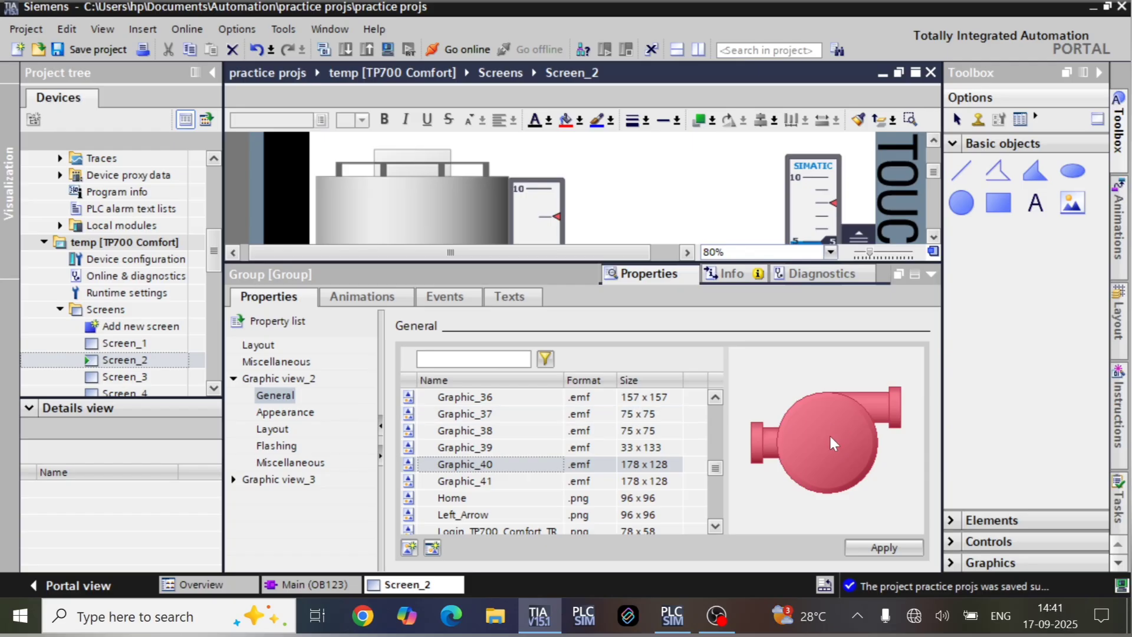
left_click(369, 299)
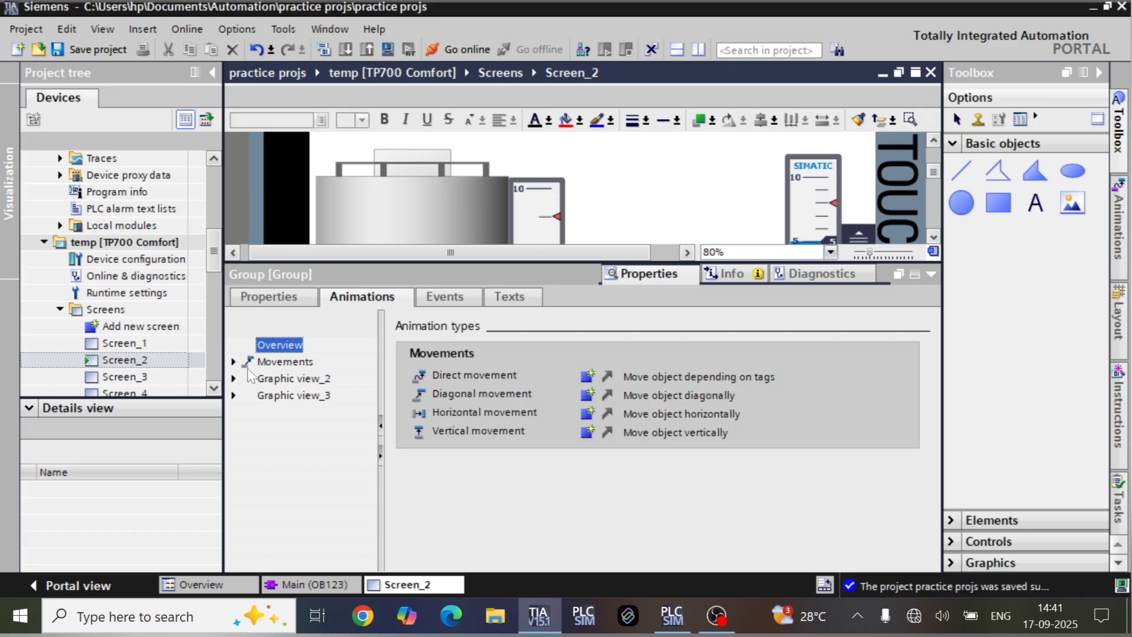
left_click(234, 379)
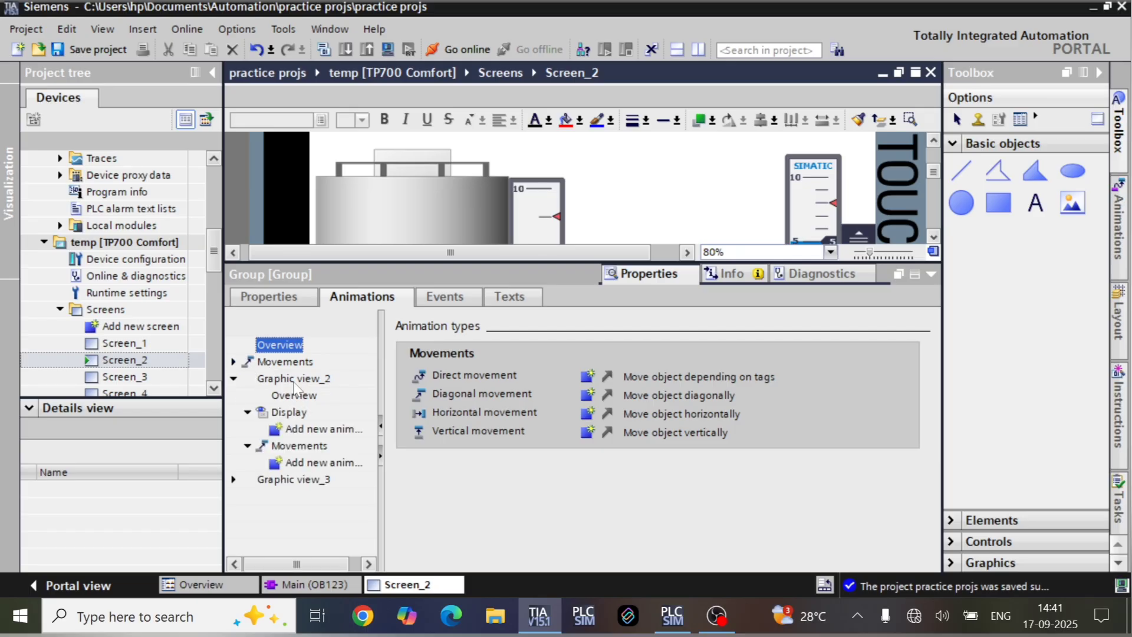
left_click(269, 296)
left_click(314, 383)
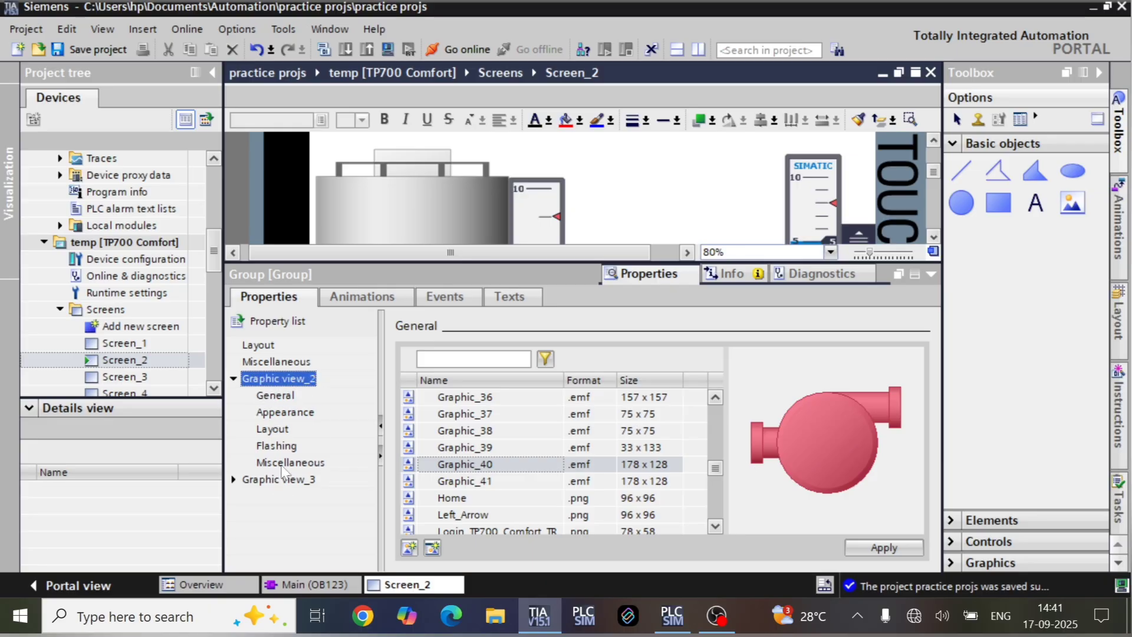
left_click(337, 298)
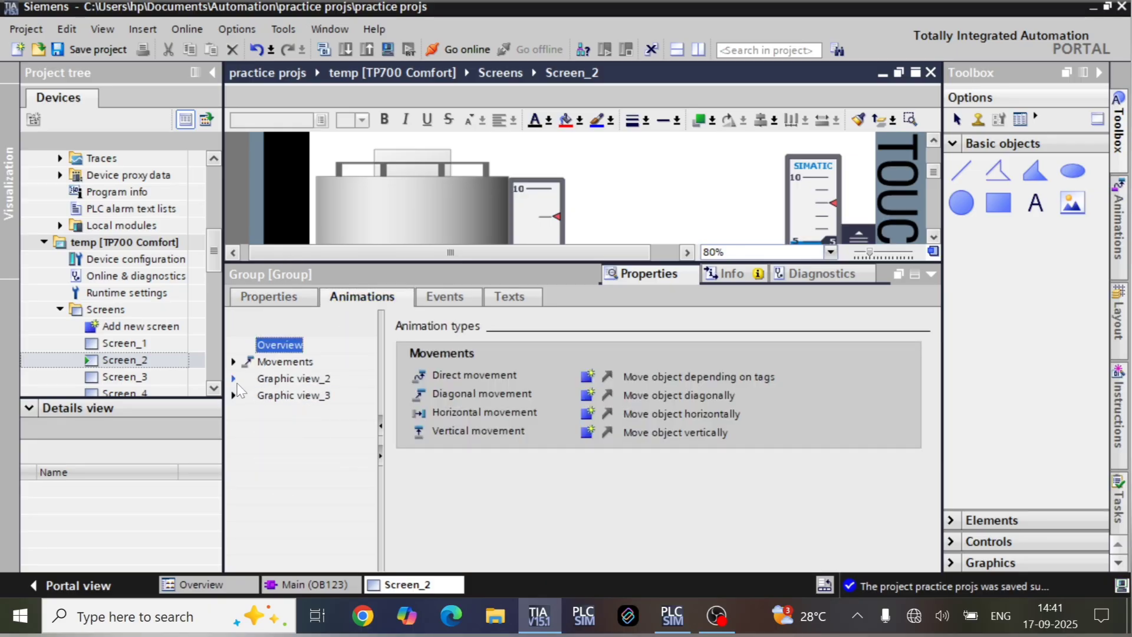
left_click(234, 379)
double_click(321, 428)
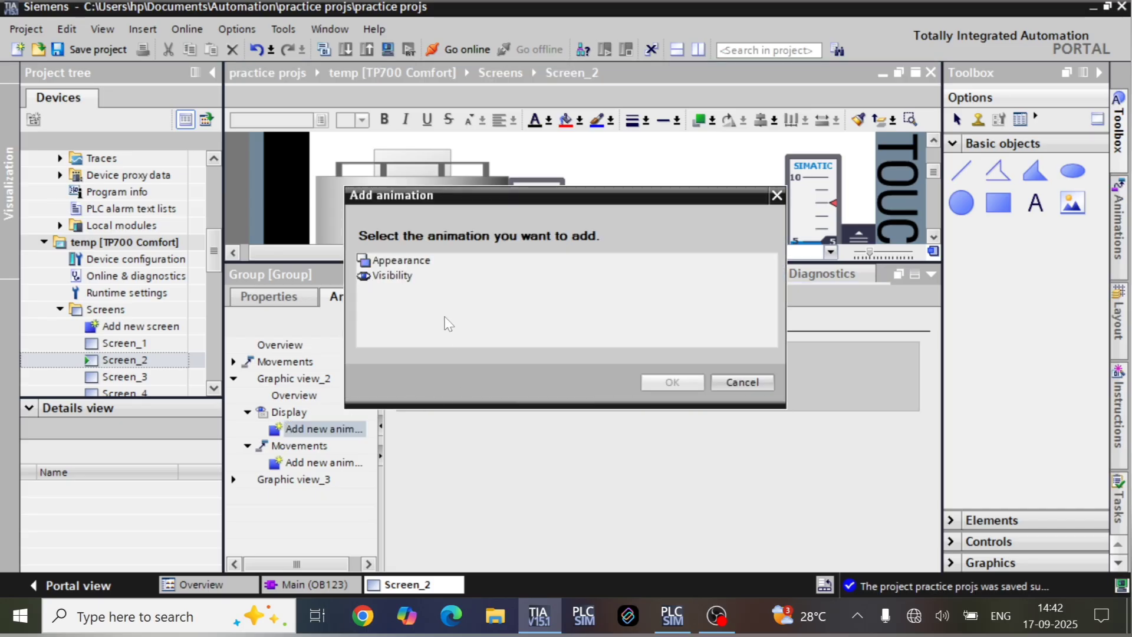
left_click(392, 276)
left_click(695, 380)
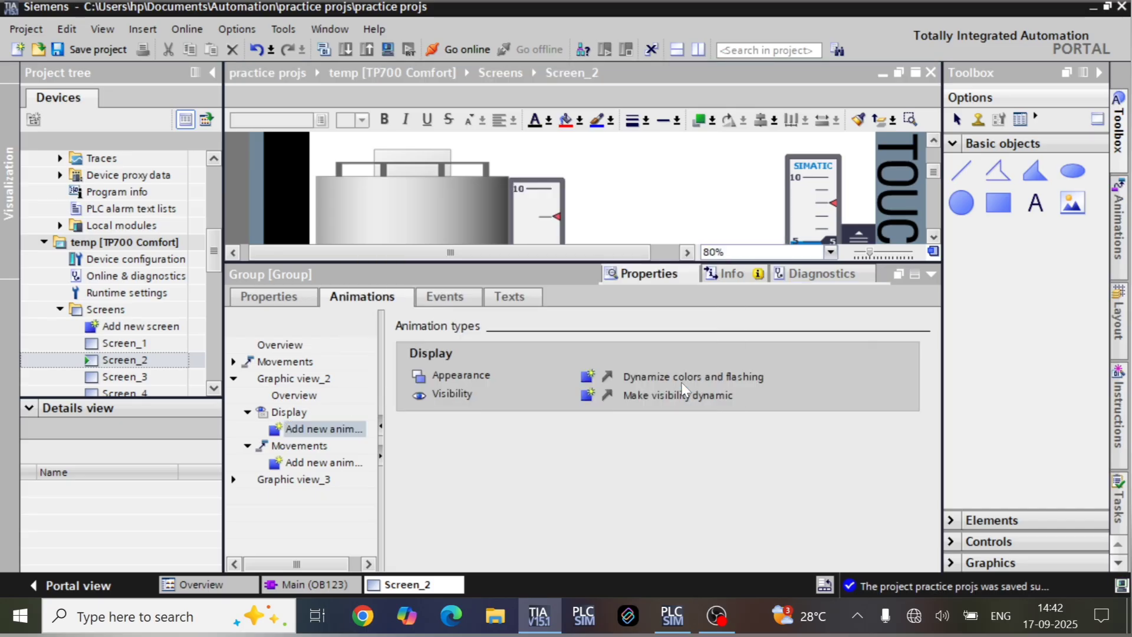
- Link the visibility animation of Graphic view_2 to the START FB tag, with the range set from 1 to 1
left_click(636, 398)
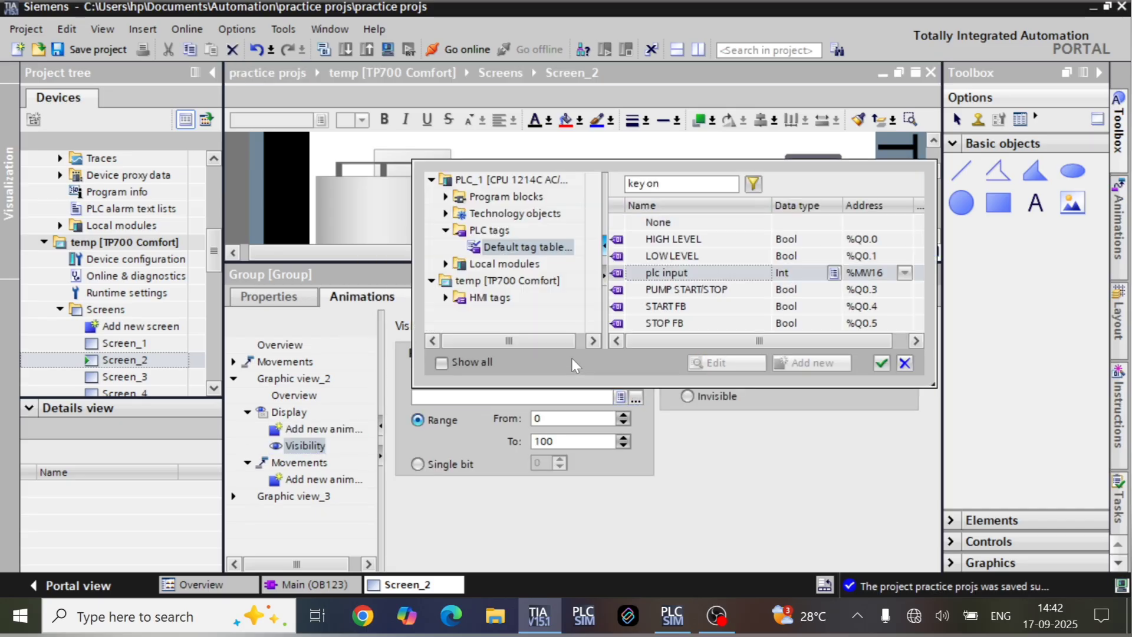
double_click(700, 309)
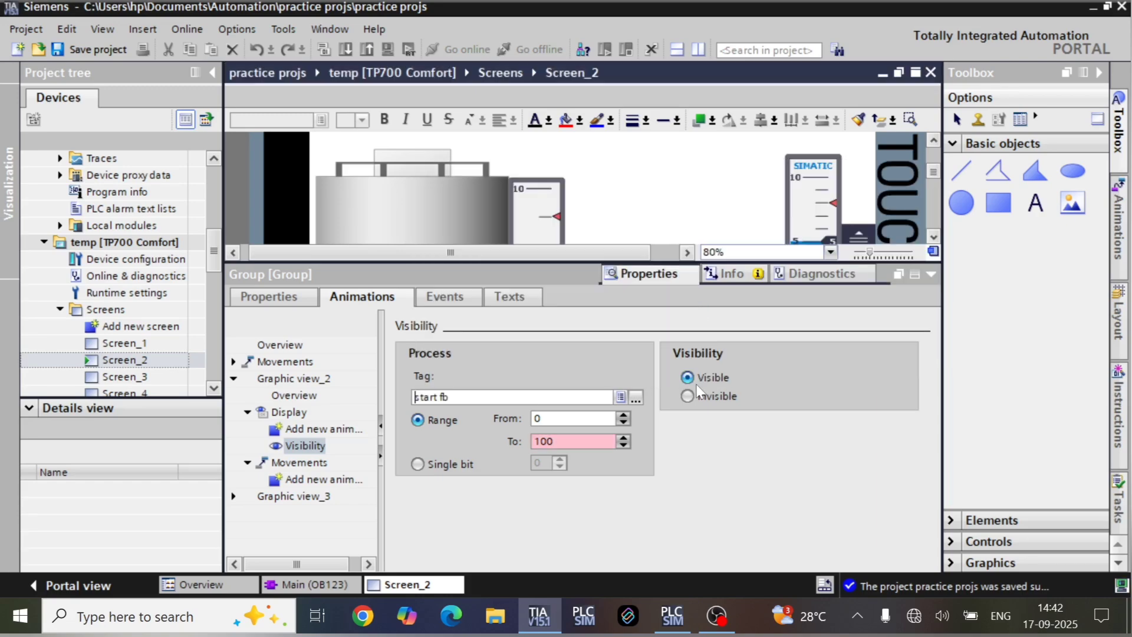
left_click(623, 446)
left_click(623, 414)
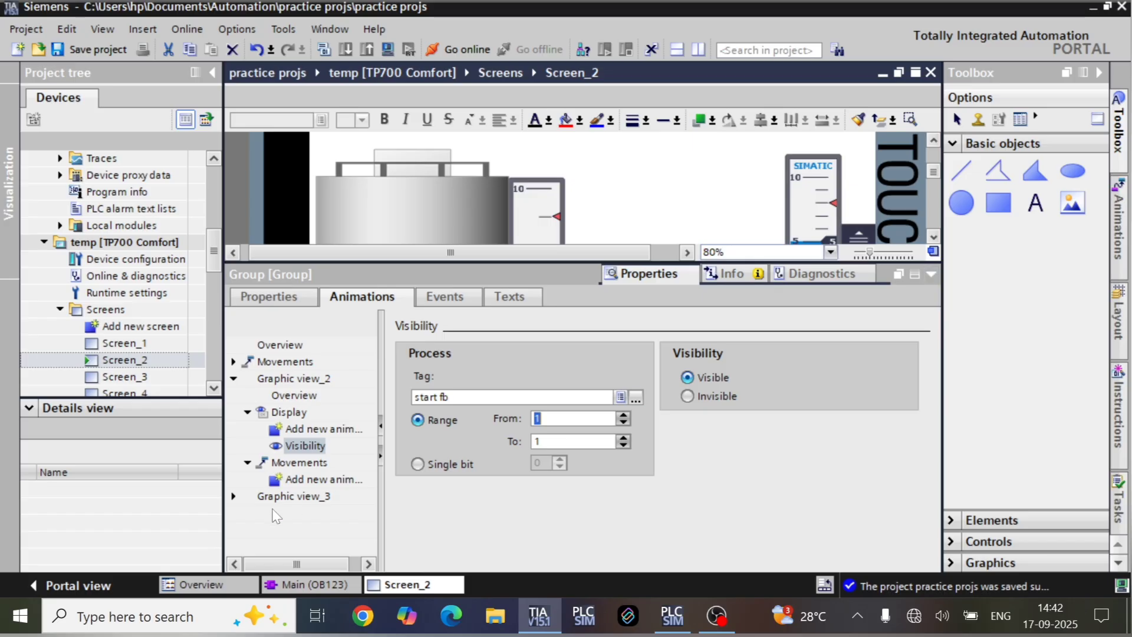
- Add a Visibility animation to Graphic view_3 in the pump group
left_click(234, 379)
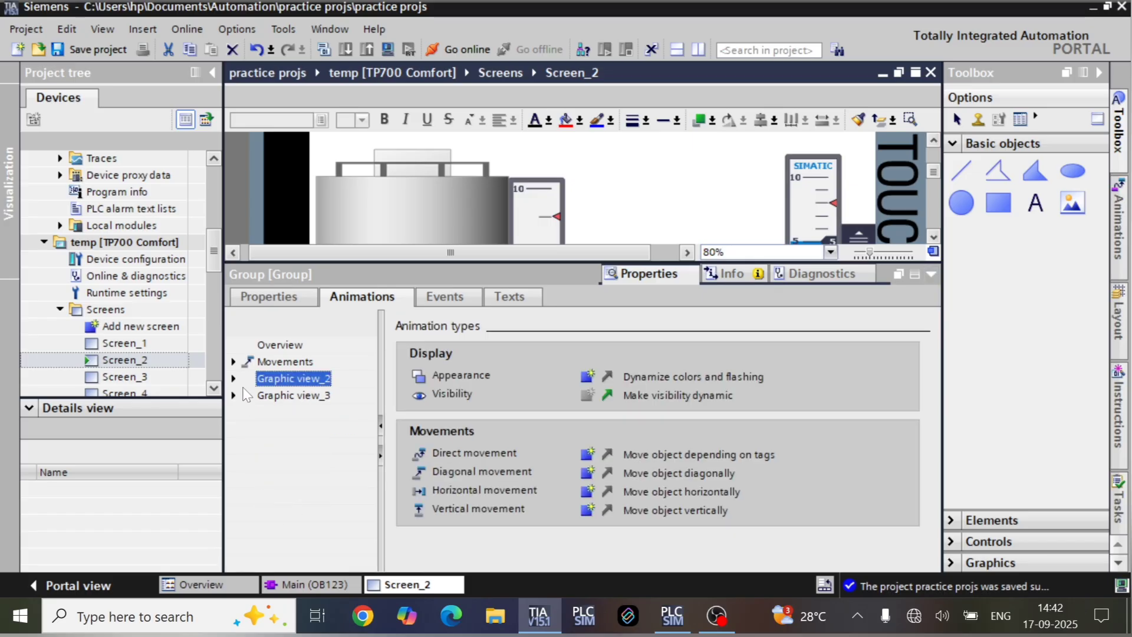
left_click(233, 395)
double_click(294, 446)
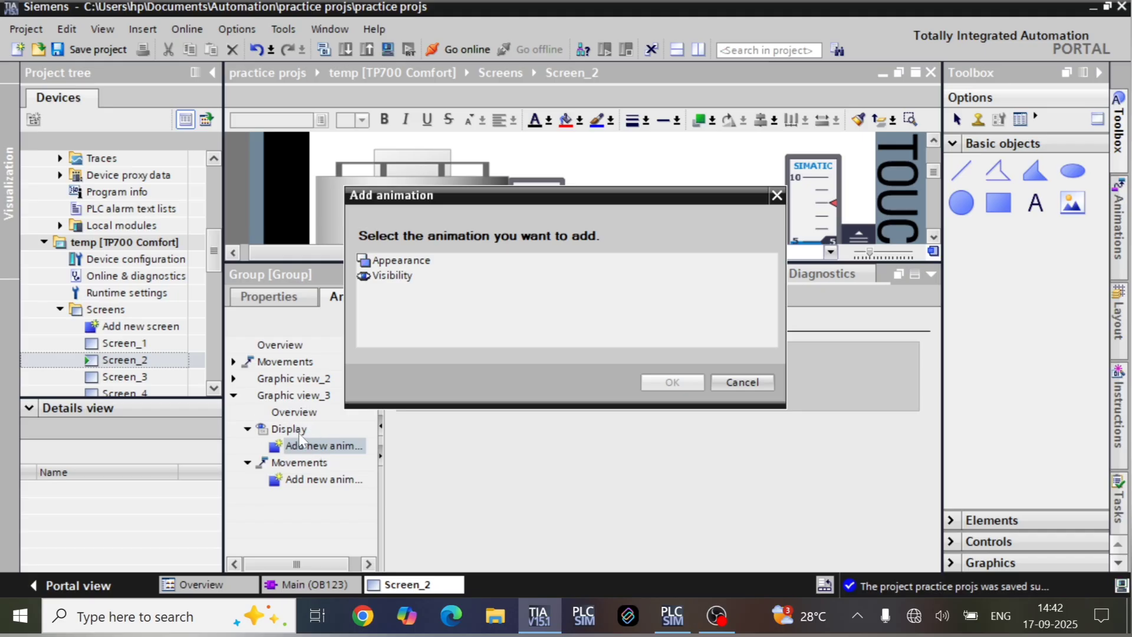
double_click(390, 276)
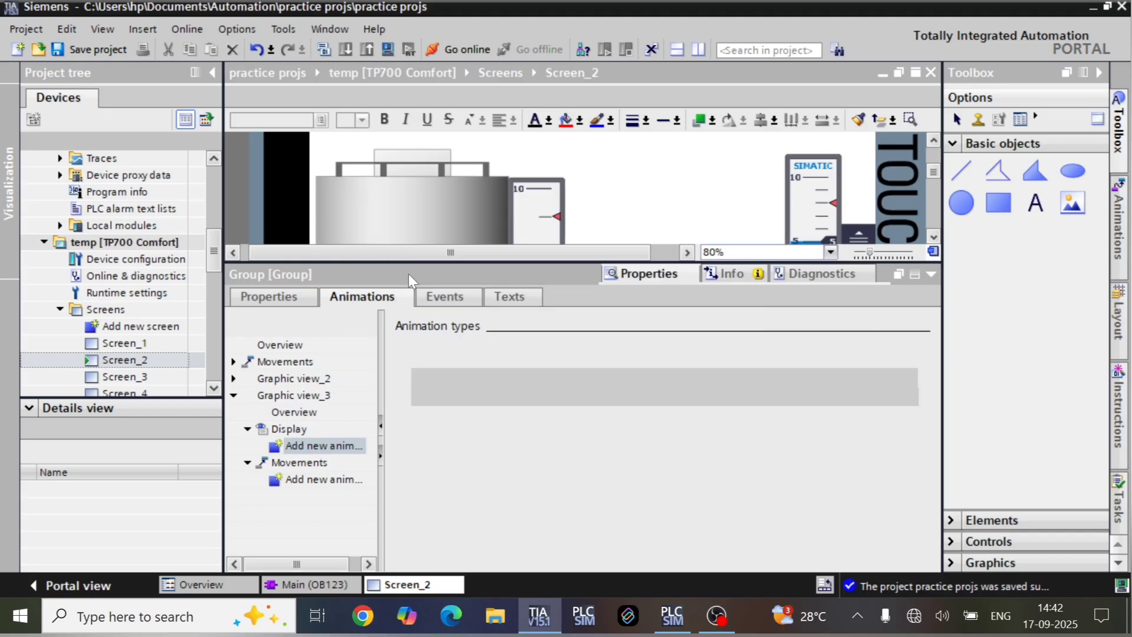
- Link the visibility animation of Graphic view_3 to the STOP FB tag and adjust its range to end at 1
left_click(635, 398)
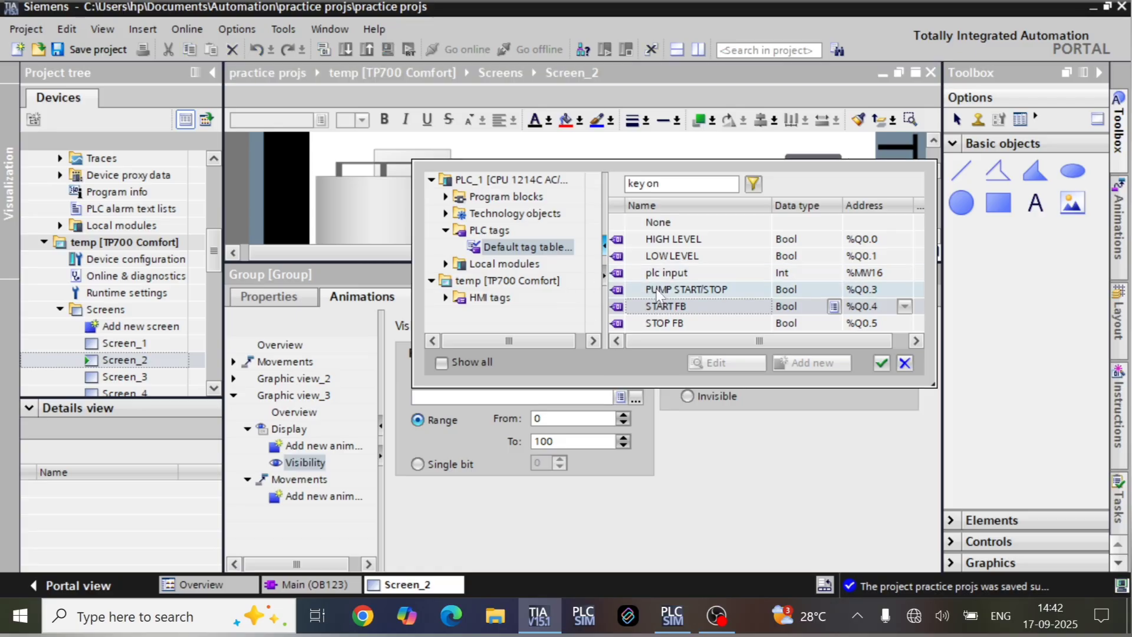
double_click(663, 324)
left_click(621, 444)
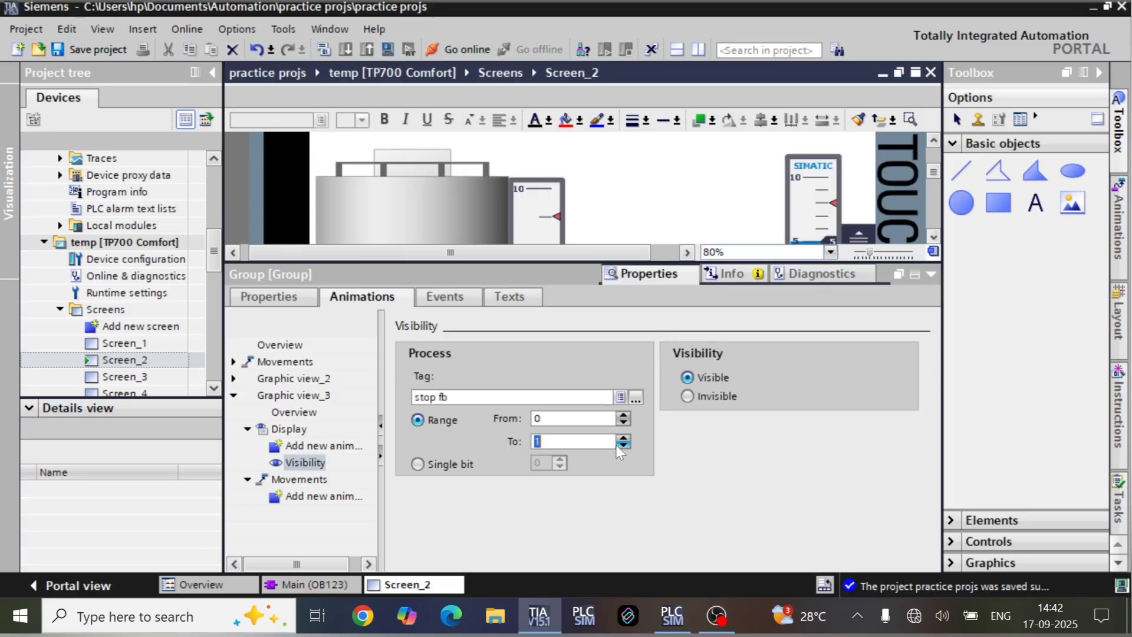
left_click(620, 423)
left_click(931, 275)
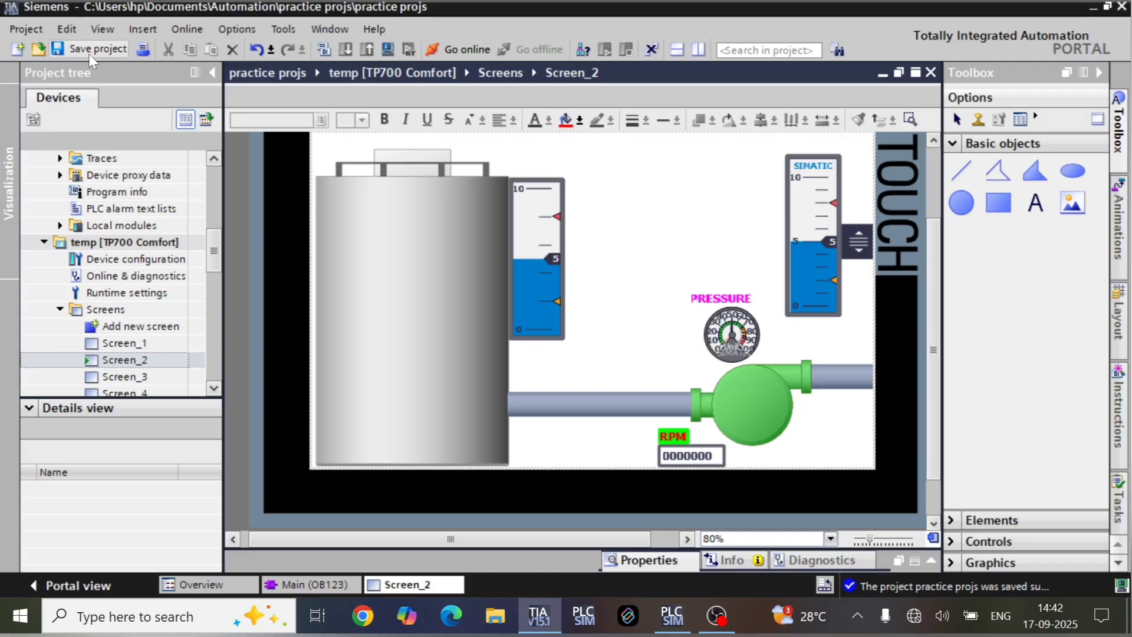
- Compile the HMI and examine the reported tag errors from the beginning of the compile list
left_click(324, 49)
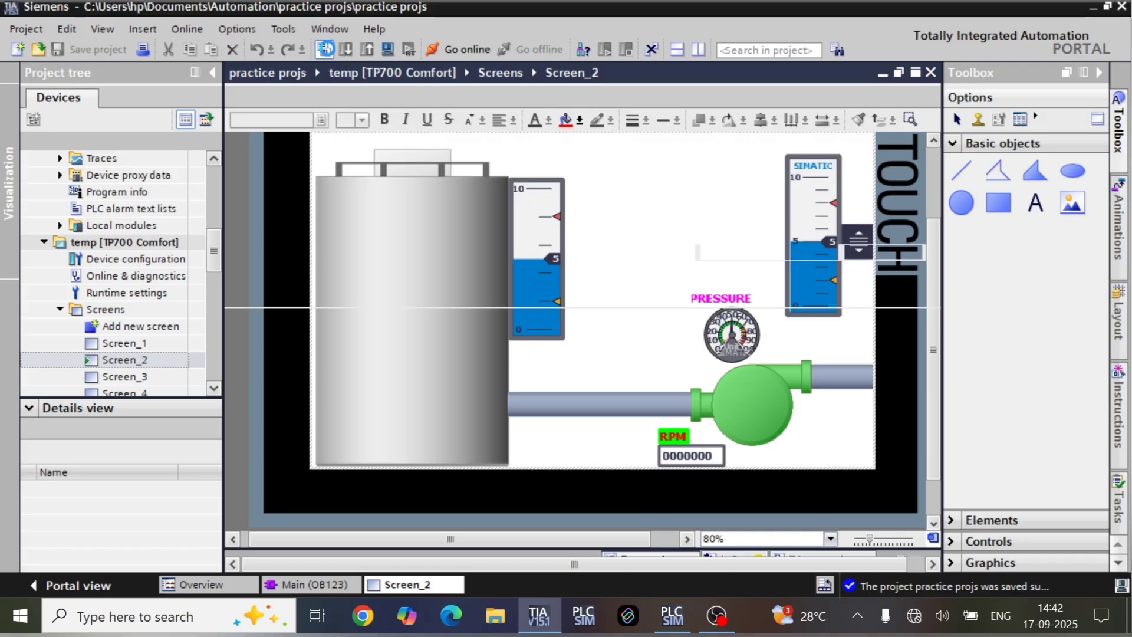
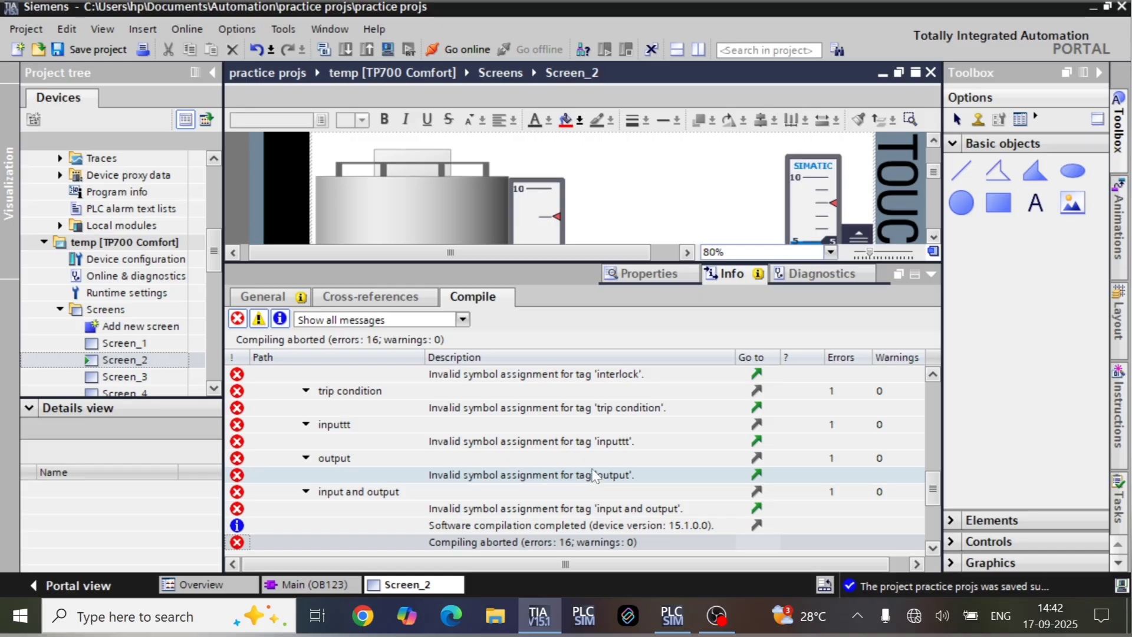
left_click(609, 382)
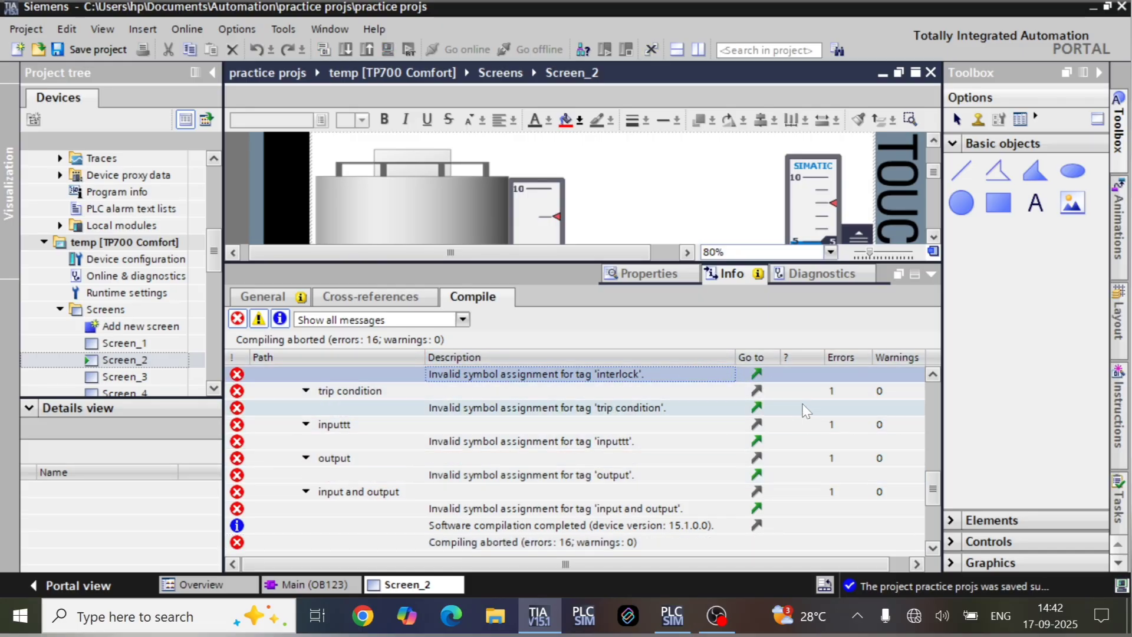
scroll(924, 463, "up", 4)
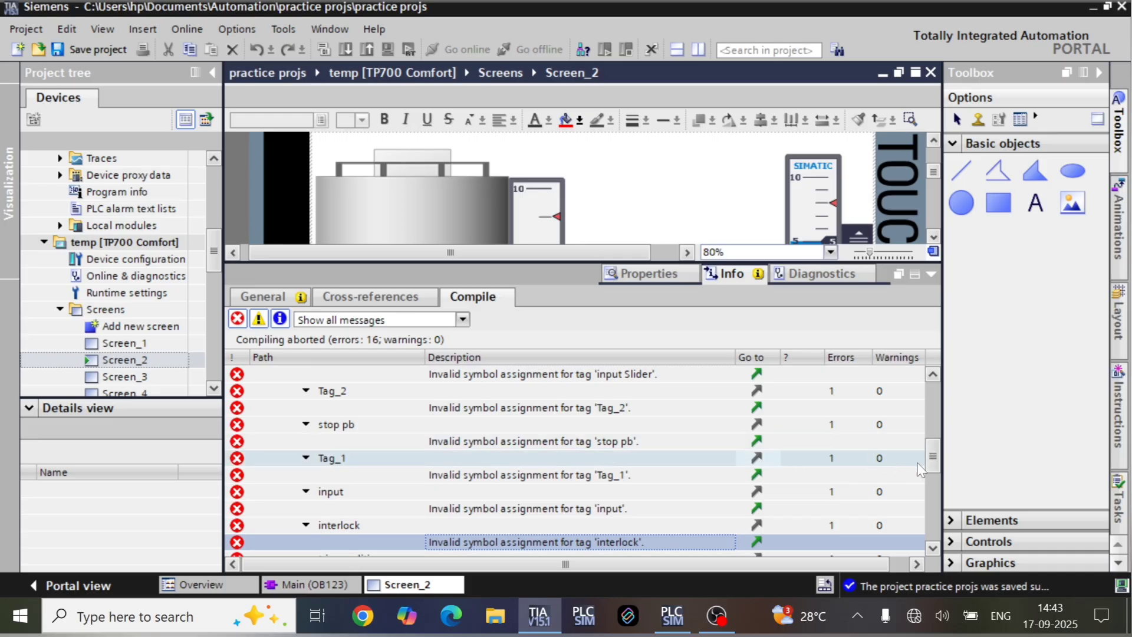
scroll(920, 470, "up", 6)
left_click(637, 459)
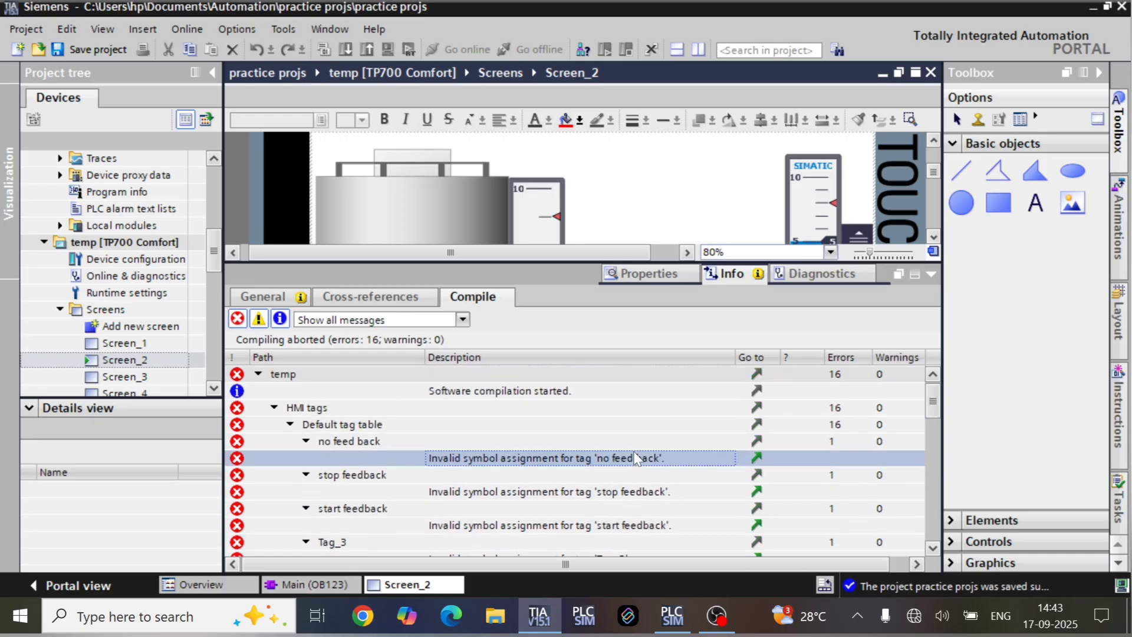
- Try assigning the PLC tag LOW LEVEL to the HMI tag no feed back
double_click(629, 457)
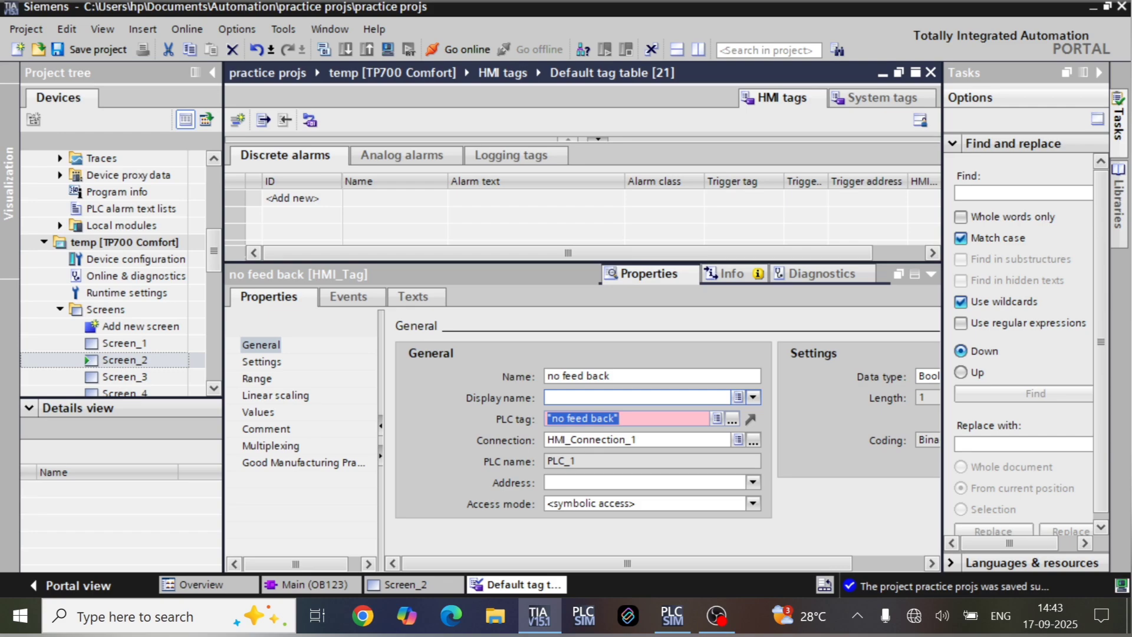
left_click(718, 418)
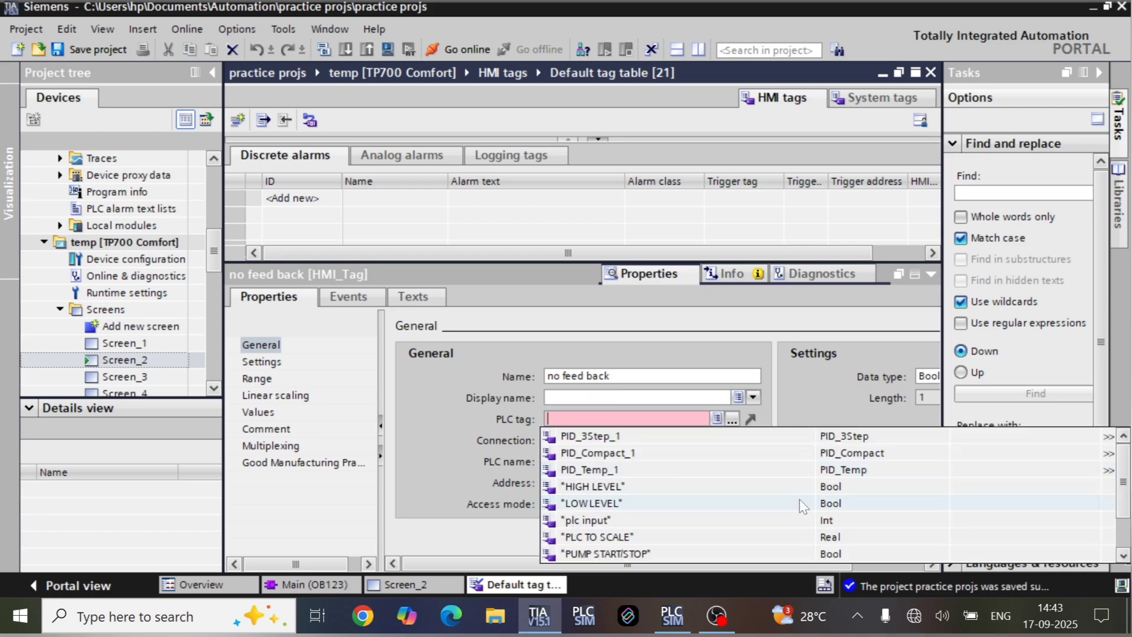
left_click(712, 447)
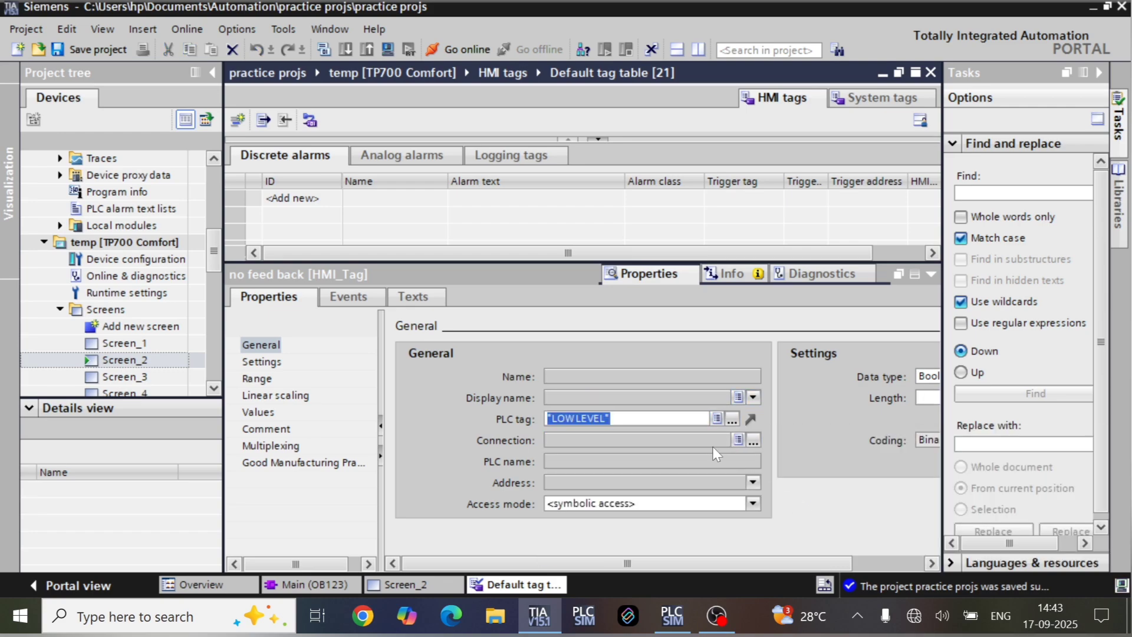
left_click(733, 419)
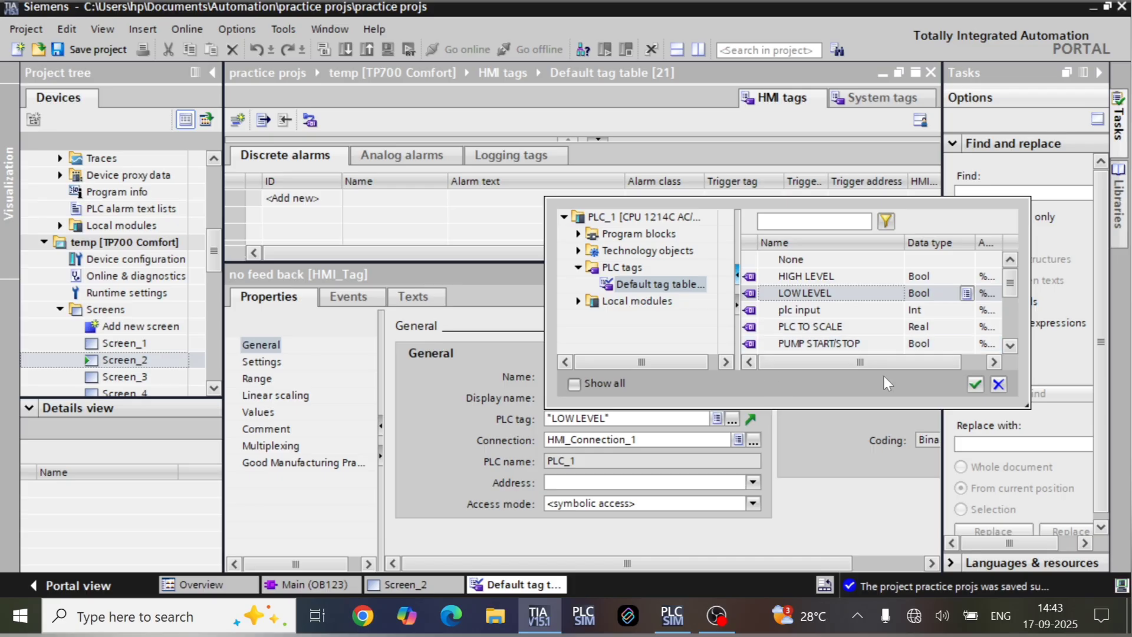
left_click(996, 384)
- Clear the PLC tag assignment of the HMI tag no feed back and recompile the HMI from Screen_2
left_click_drag(613, 419, 456, 426)
key("BackSpace")
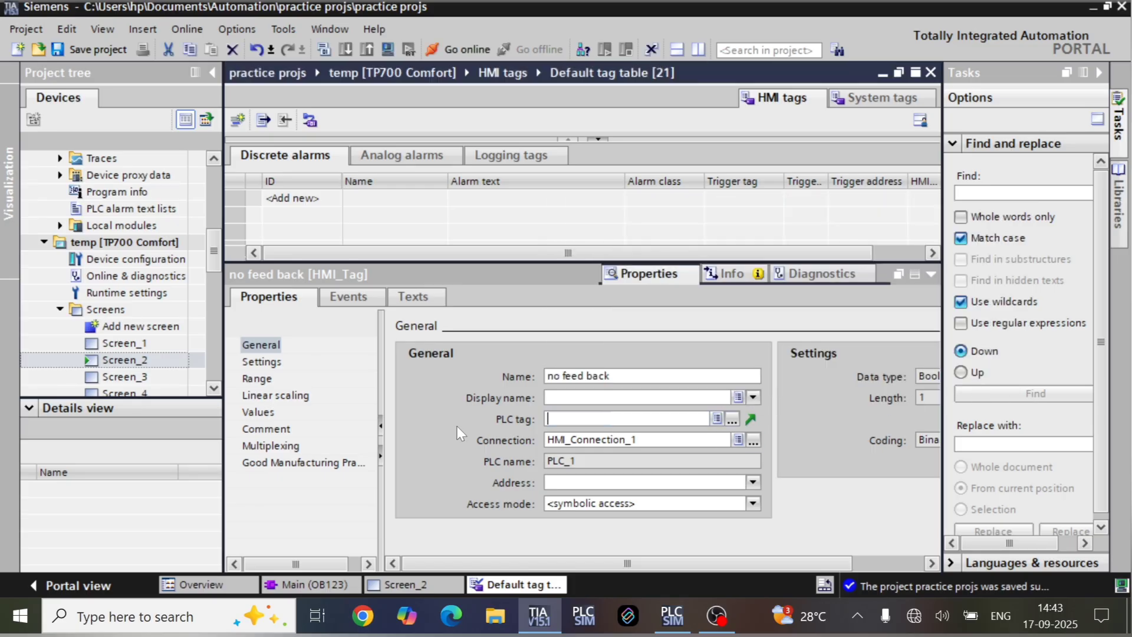
left_click(474, 422)
left_click(930, 275)
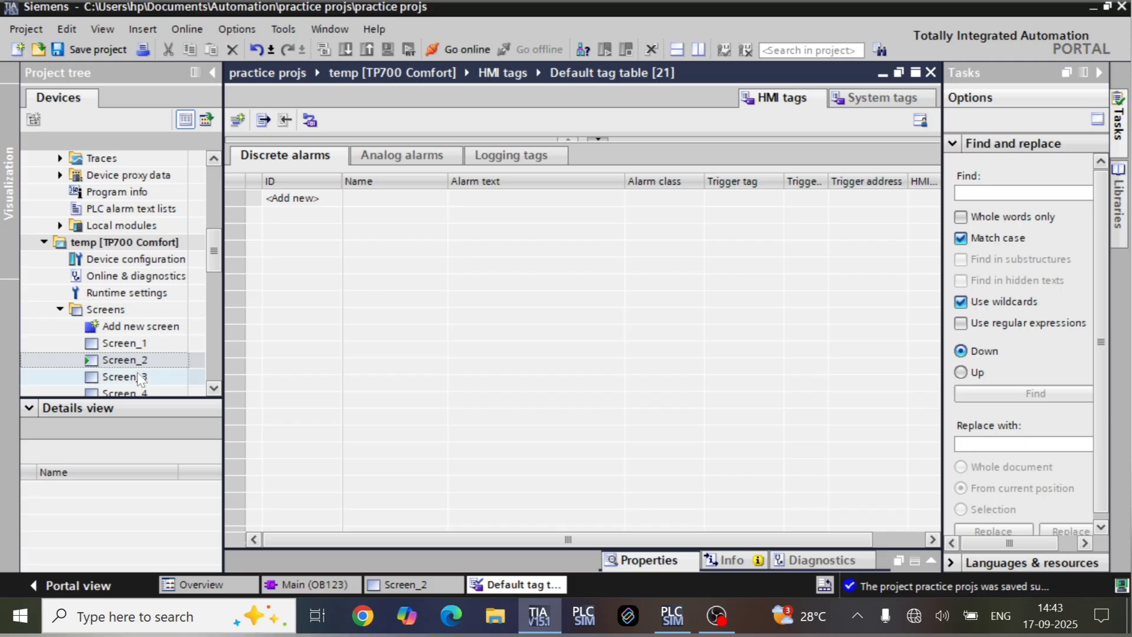
left_click(428, 585)
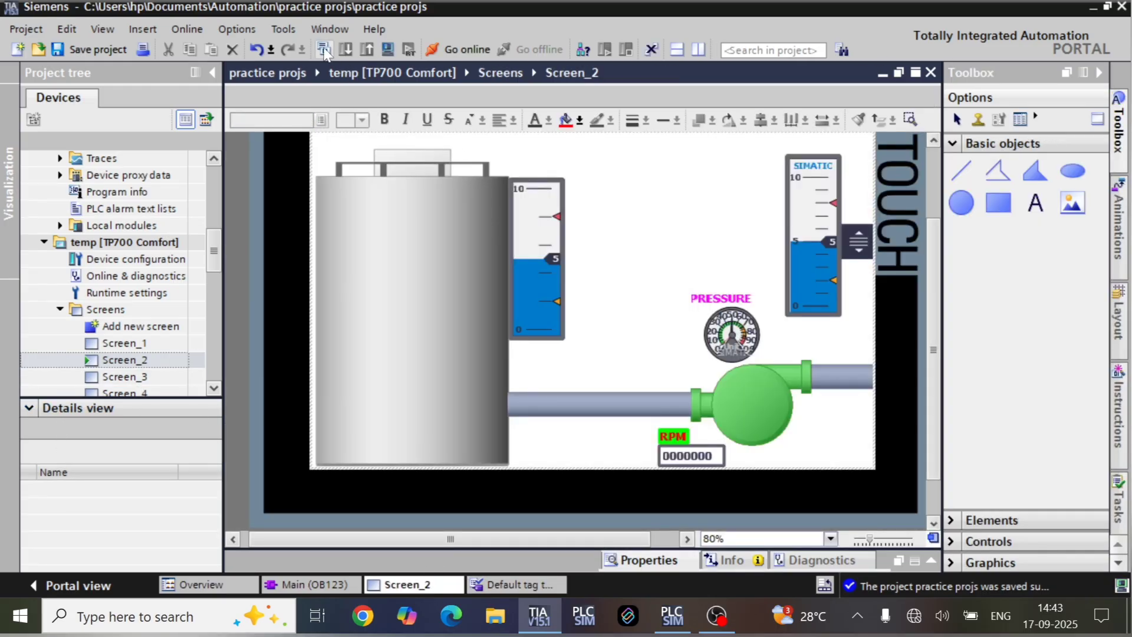
left_click(325, 50)
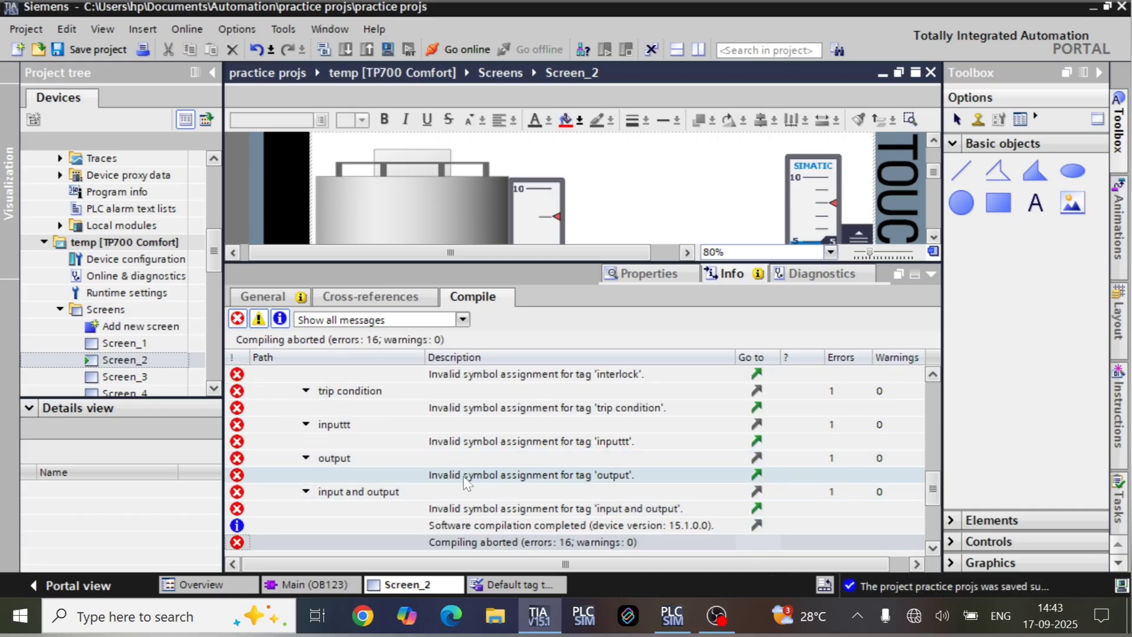
- Open the HMI tag output from its compile error and clear its PLC tag assignment
double_click(465, 479)
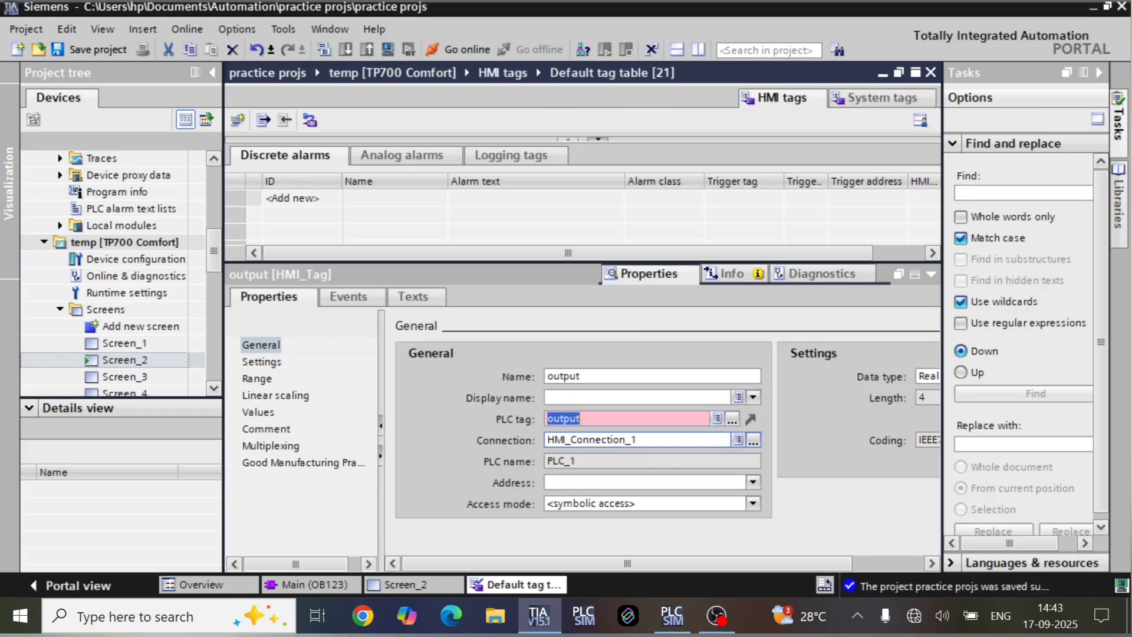
key("BackSpace")
left_click(407, 460)
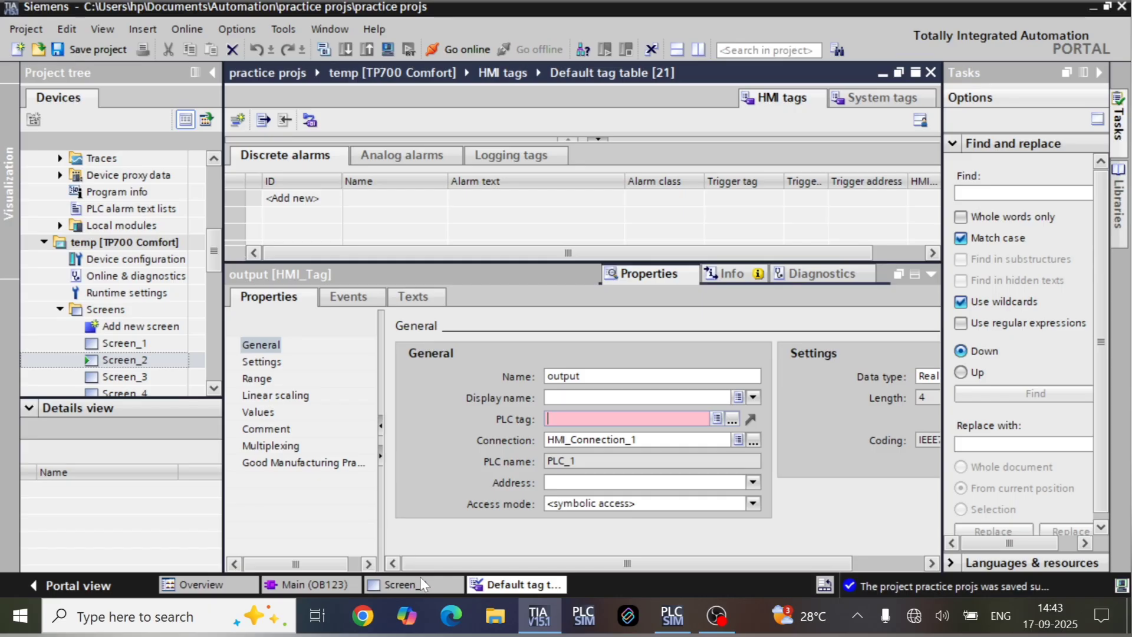
left_click(929, 273)
left_click(413, 161)
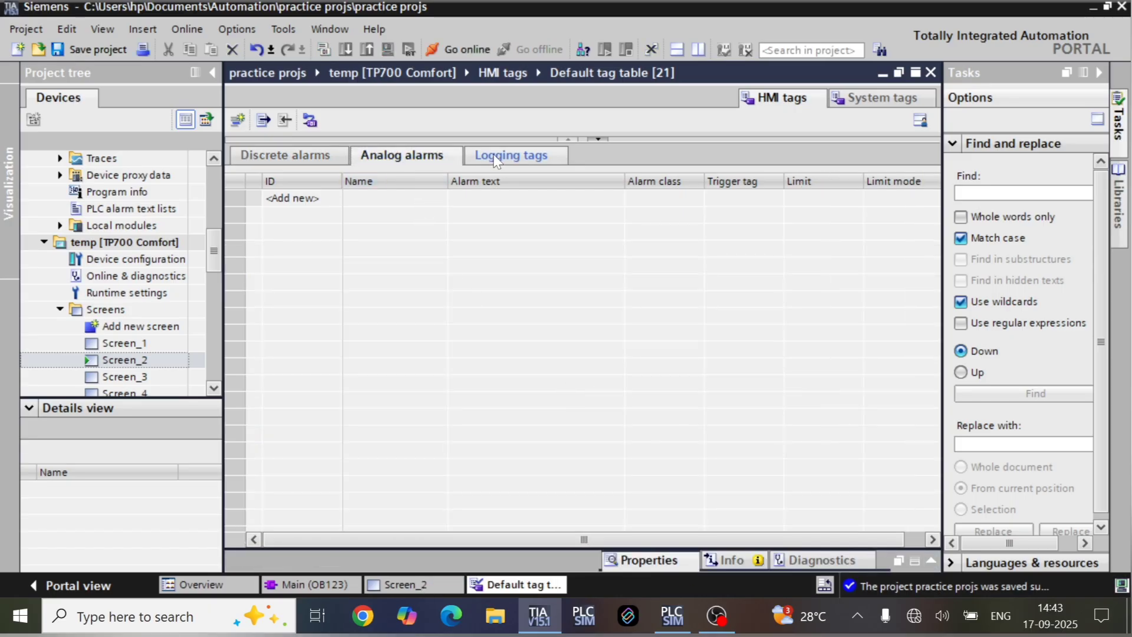
left_click(495, 160)
left_click(389, 159)
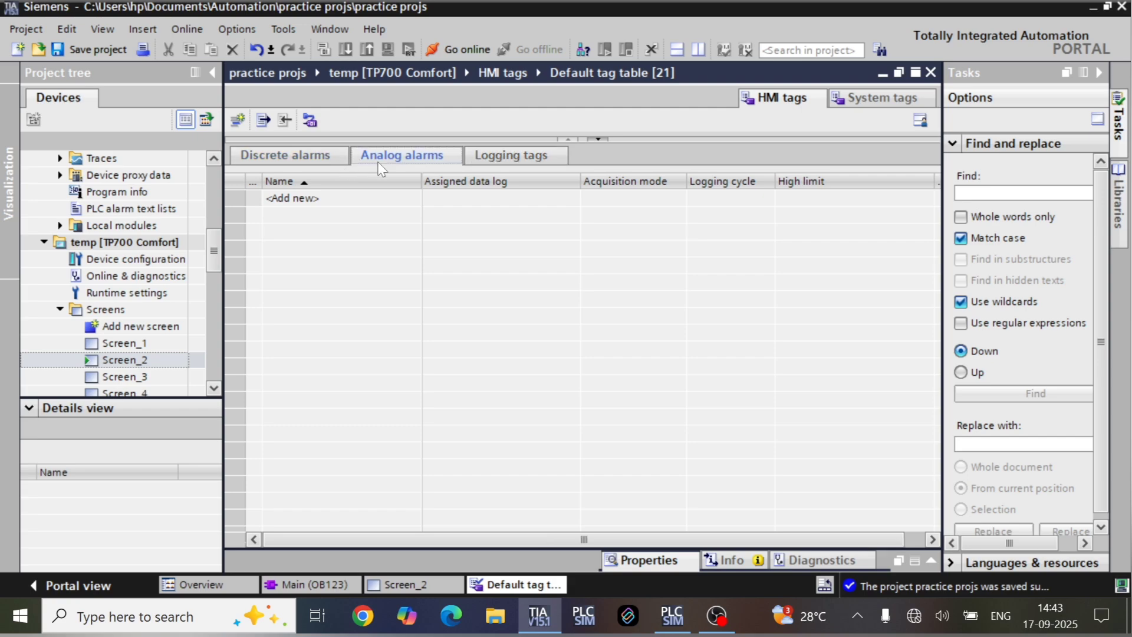
left_click(313, 165)
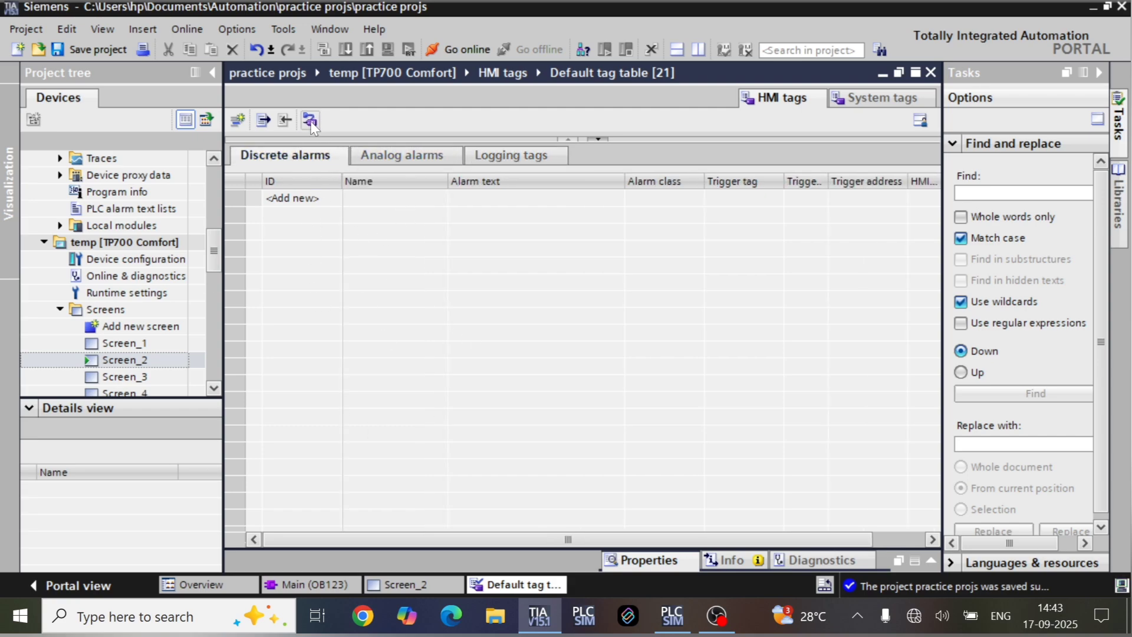
left_click(263, 121)
left_click(701, 339)
- Recompile the HMI from Screen_2 and check the properties of the HMI tag output behind its compile error
left_click(442, 587)
left_click(324, 50)
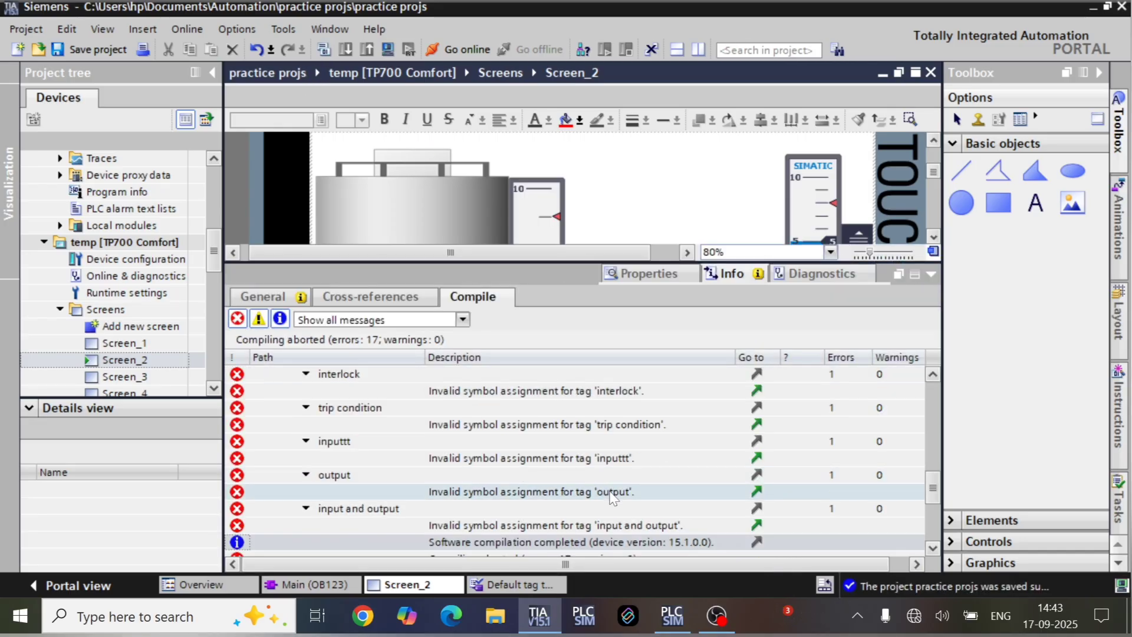
left_click(612, 494)
double_click(613, 494)
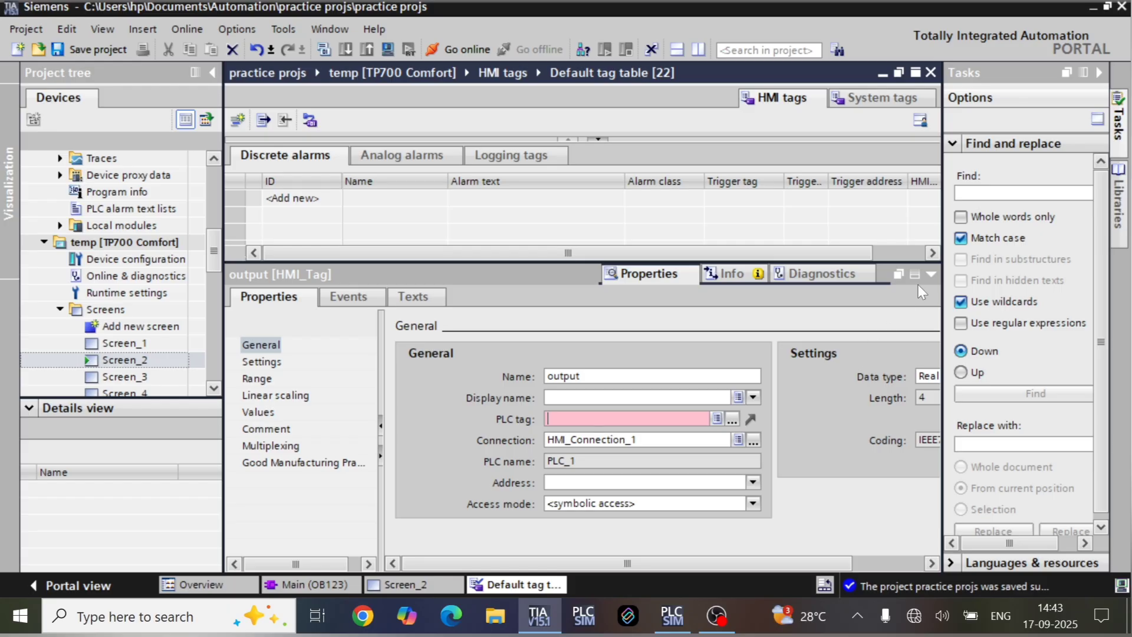
left_click(930, 274)
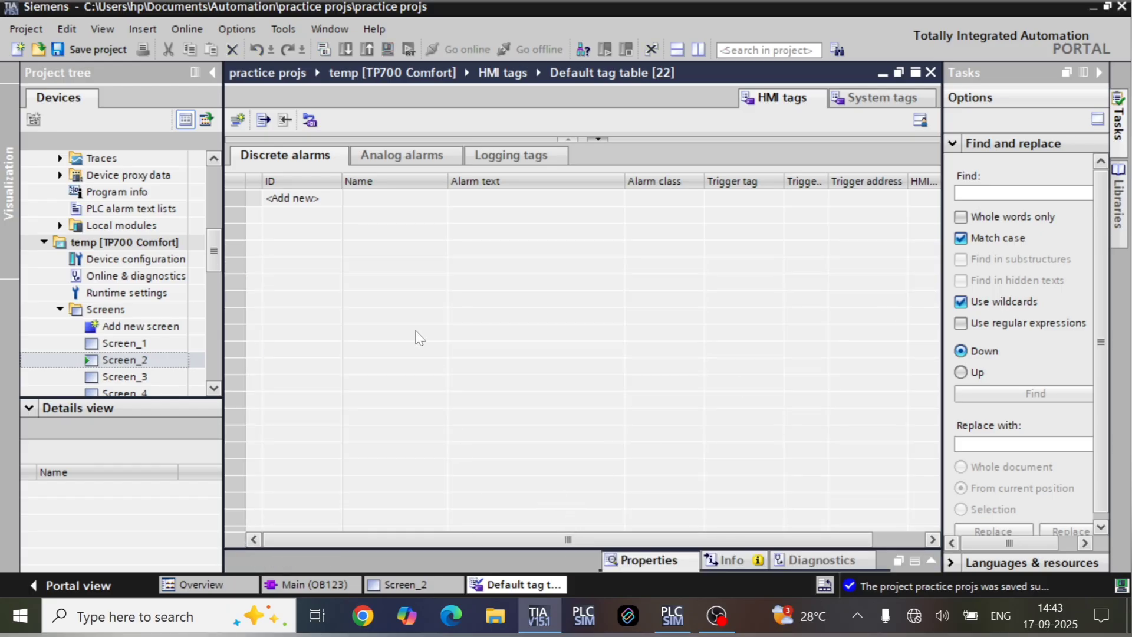
- Compile the HMI again and set the access mode of the HMI tag output to absolute access
left_click(406, 584)
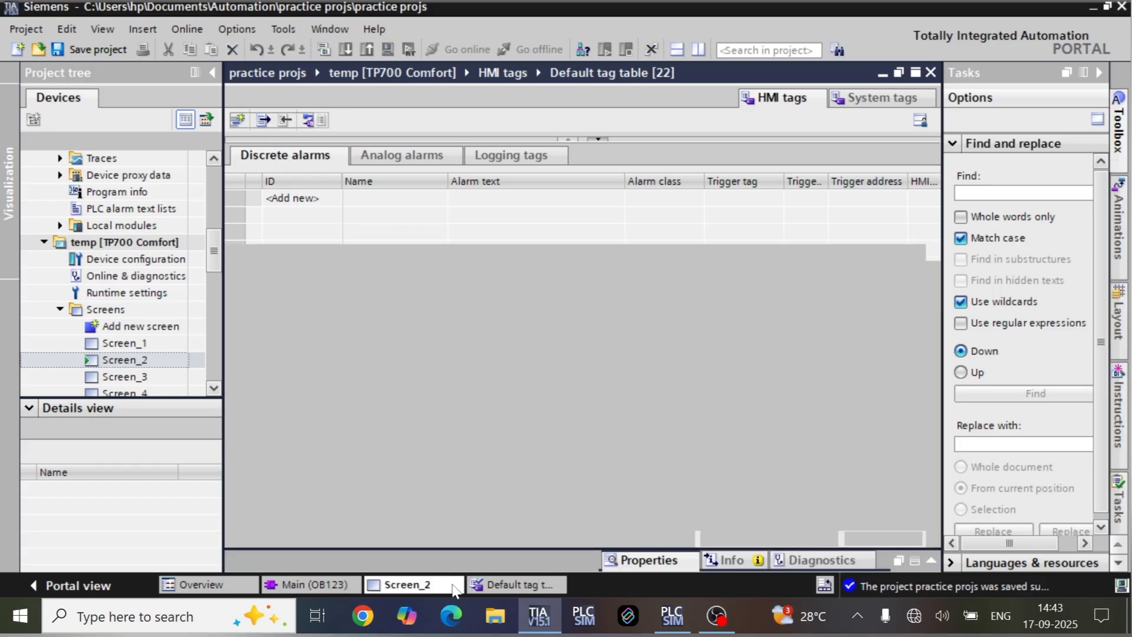
left_click(324, 50)
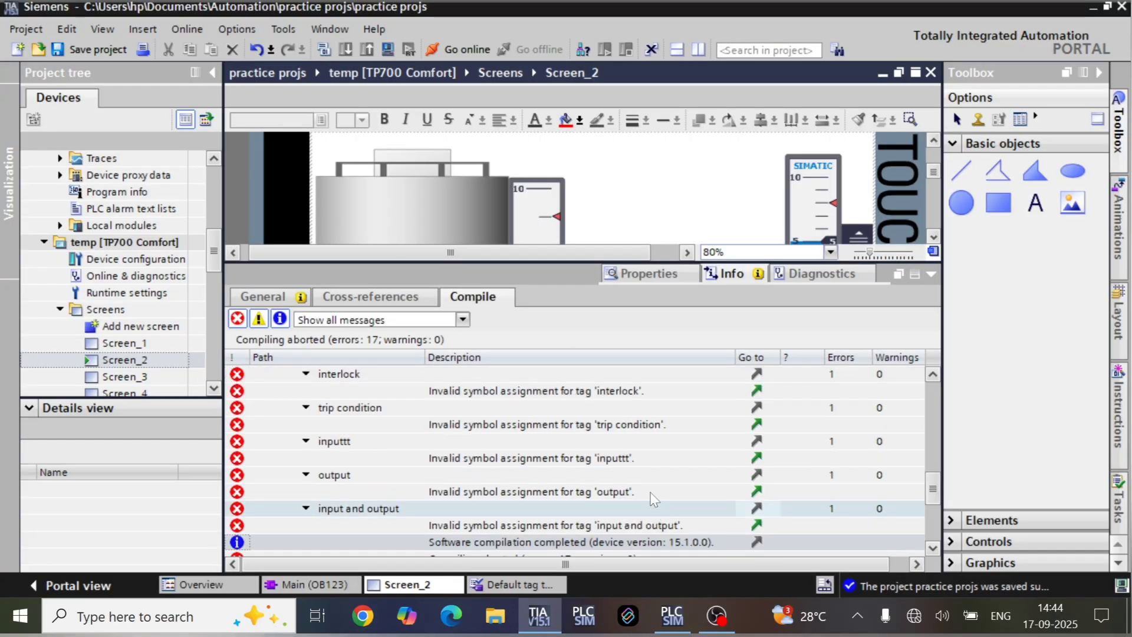
double_click(640, 497)
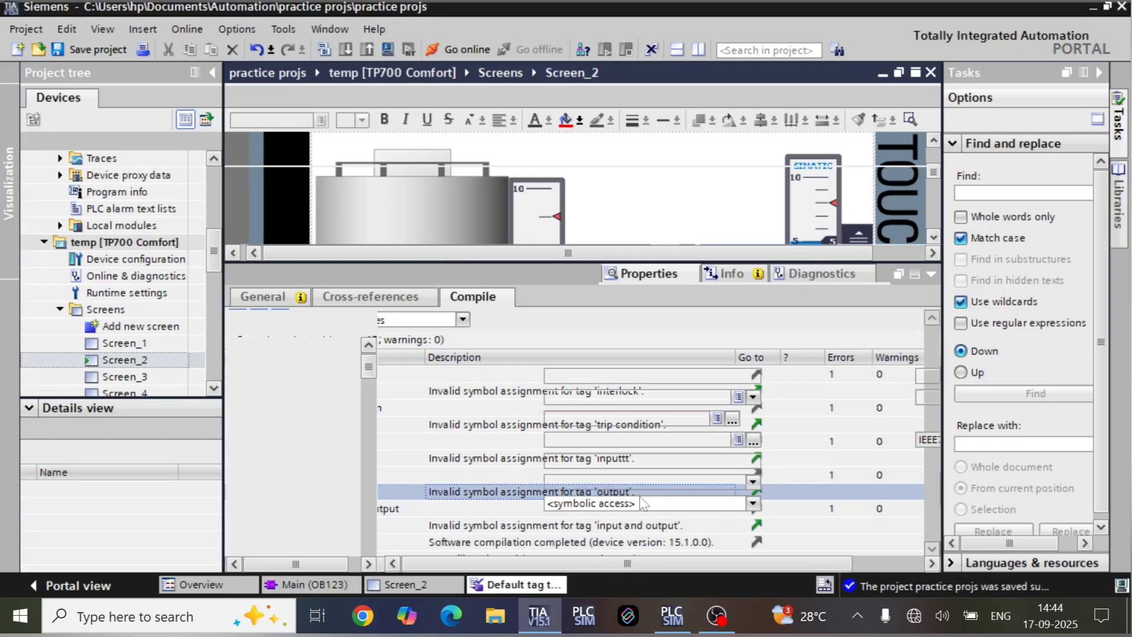
left_click(732, 419)
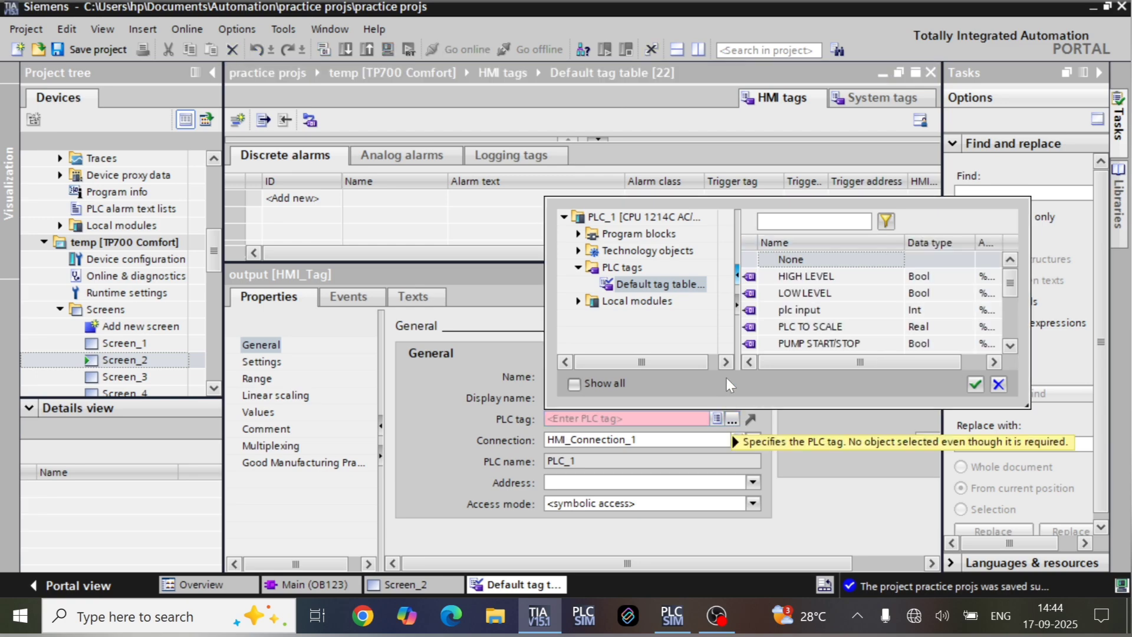
left_click(790, 424)
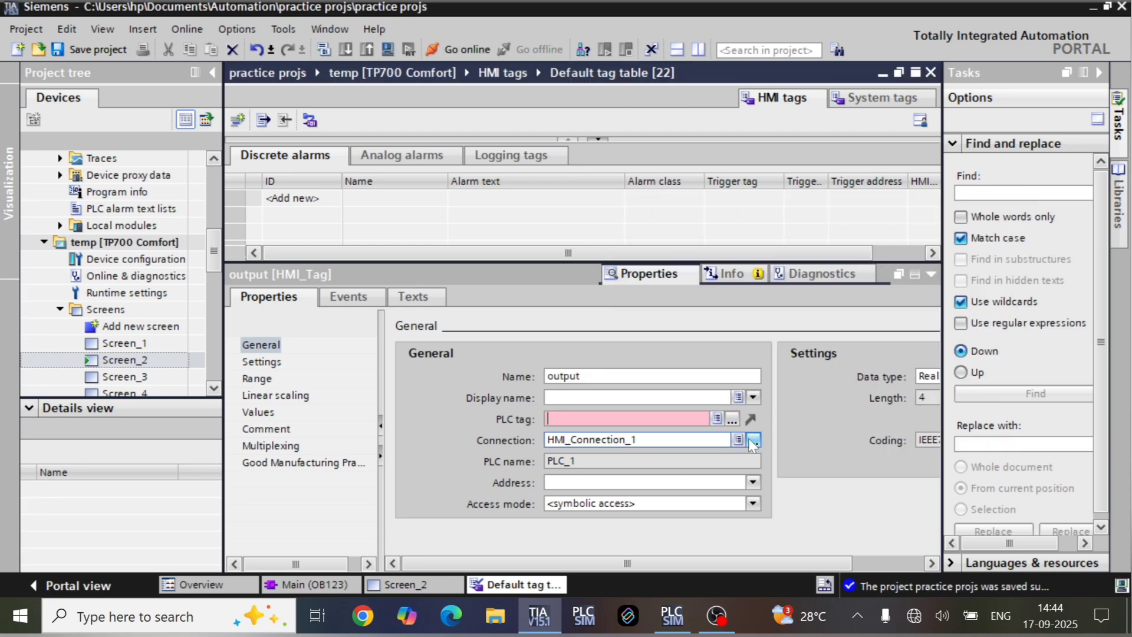
left_click(601, 508)
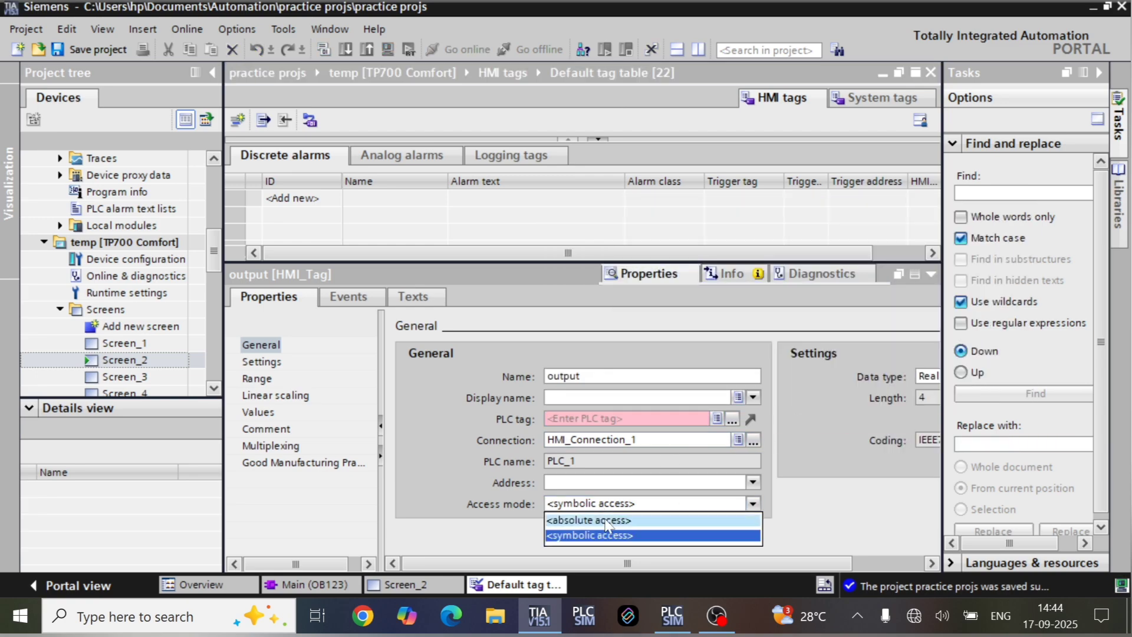
left_click(608, 518)
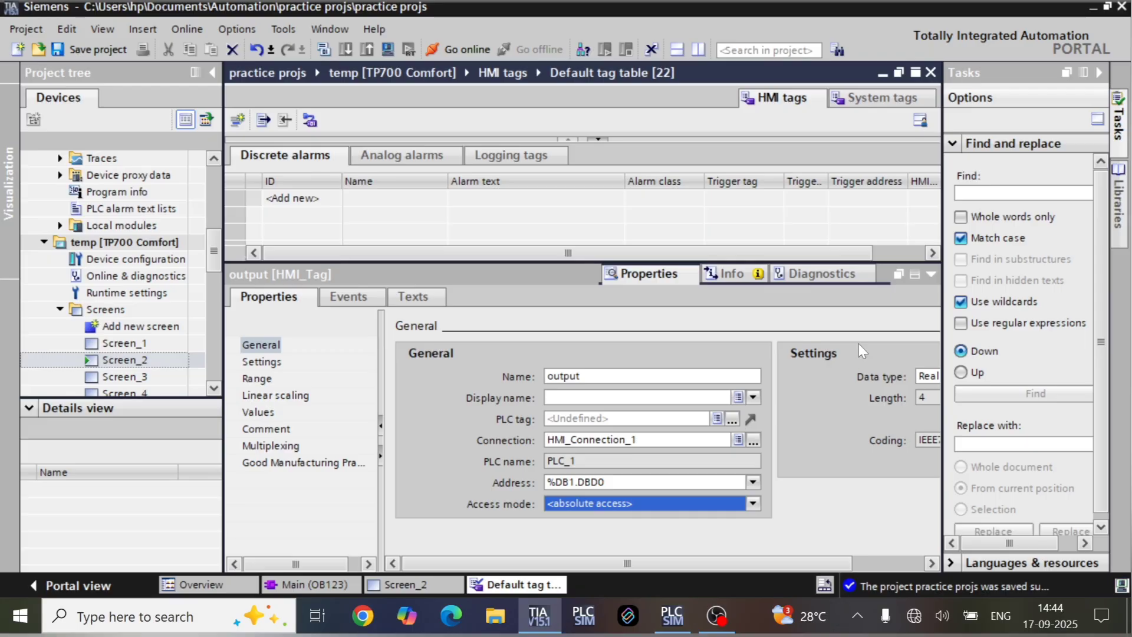
left_click(931, 275)
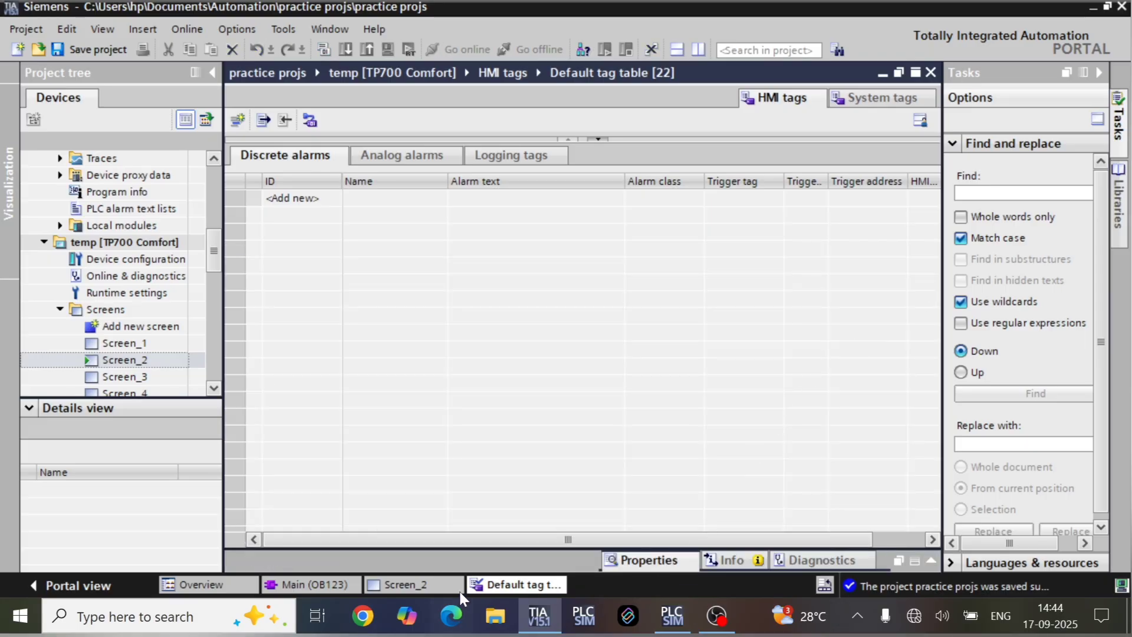
- Recompile the HMI from Screen_2 and review the HMI tag errors in the compile report
left_click(450, 588)
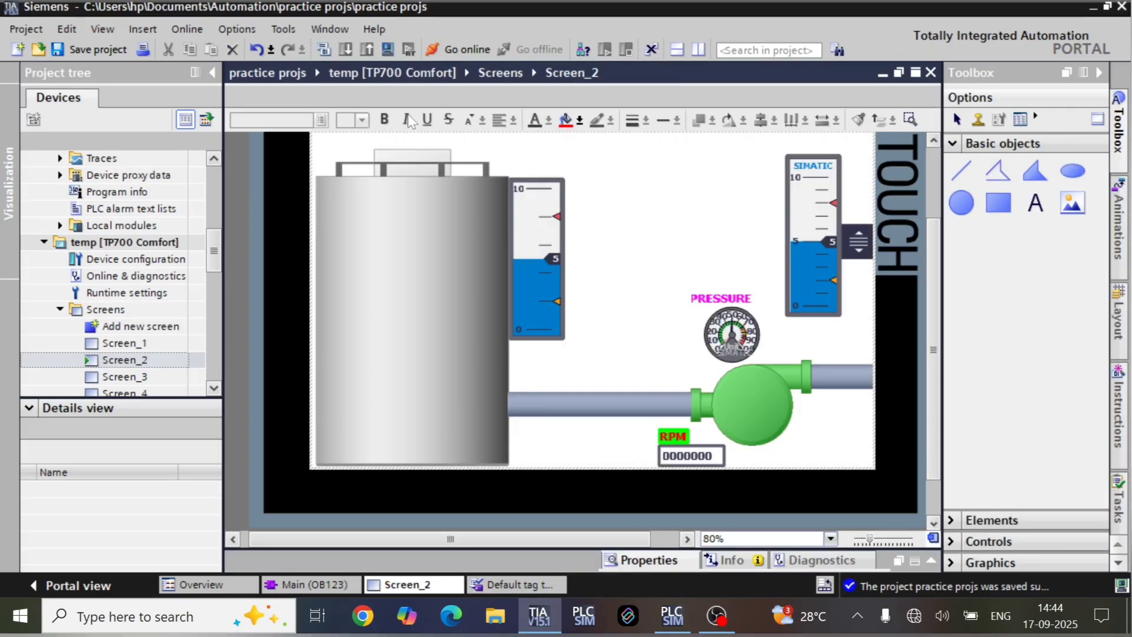
left_click(324, 50)
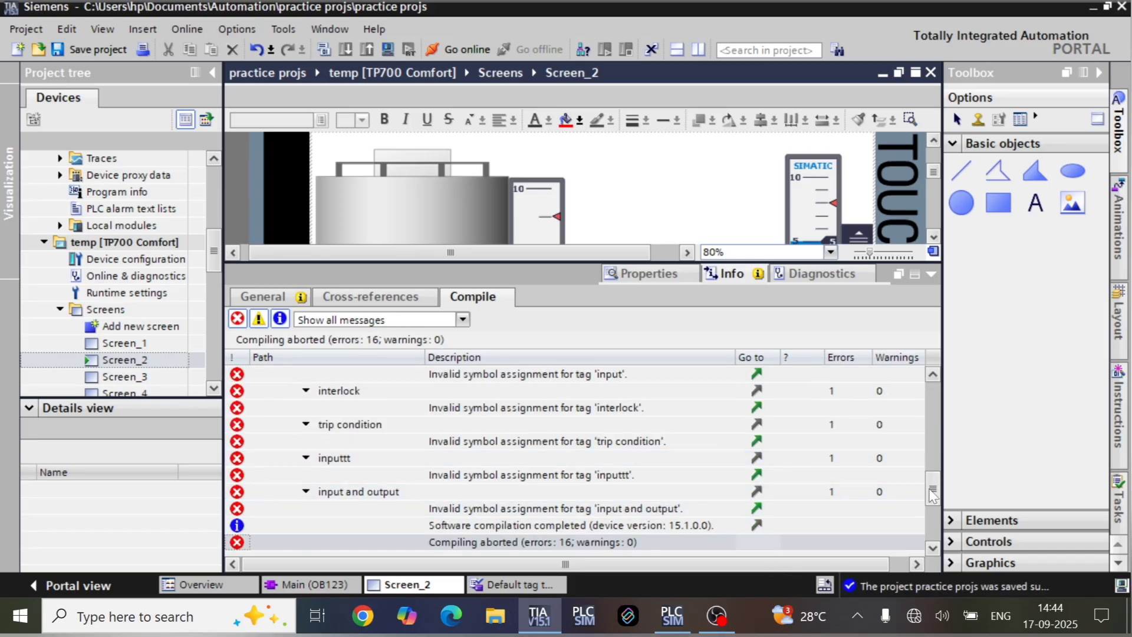
scroll(919, 442, "up", 5)
scroll(922, 436, "up", 3)
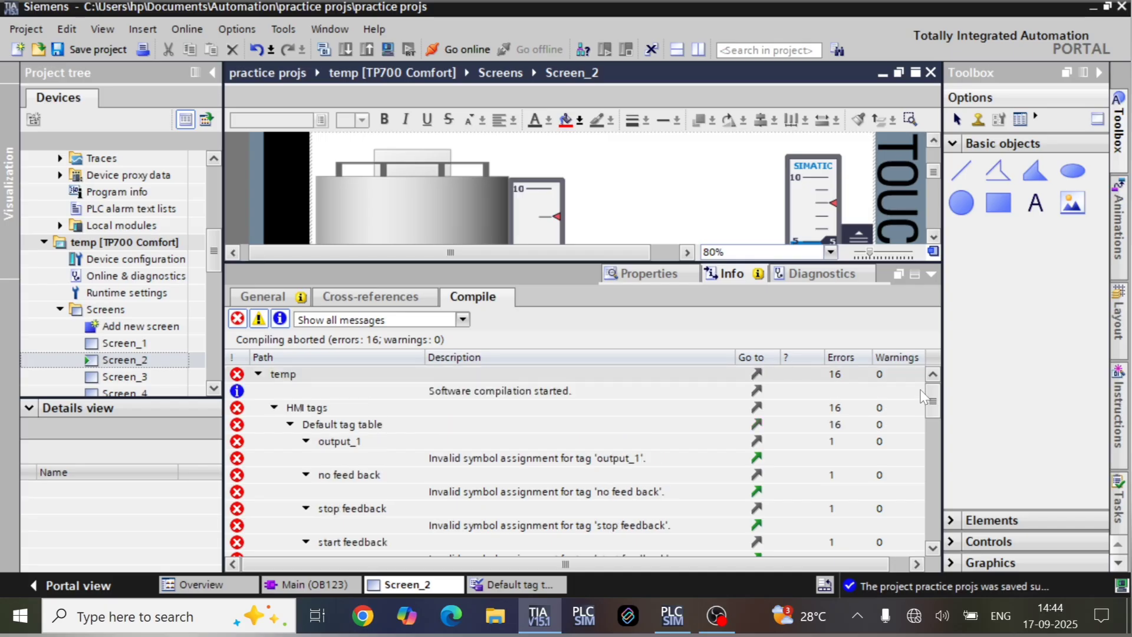
left_click(273, 408)
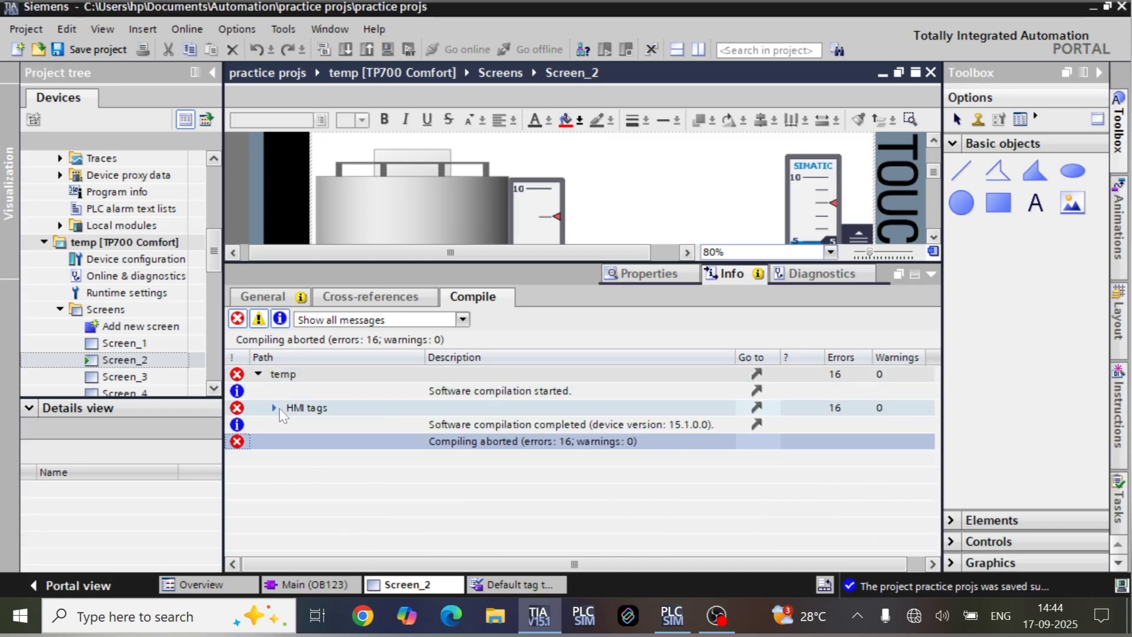
- Open the table of all HMI tags for the temp [TP700 Comfort] panel and enlarge its tag list
scroll(177, 354, "down", 3)
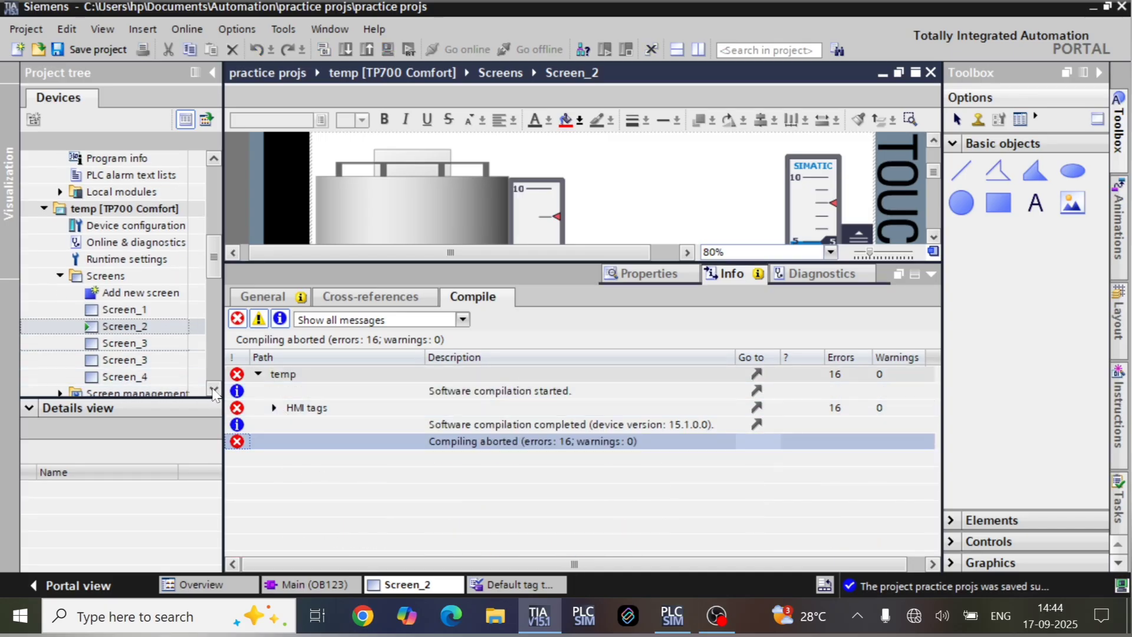
left_click(97, 344)
double_click(97, 344)
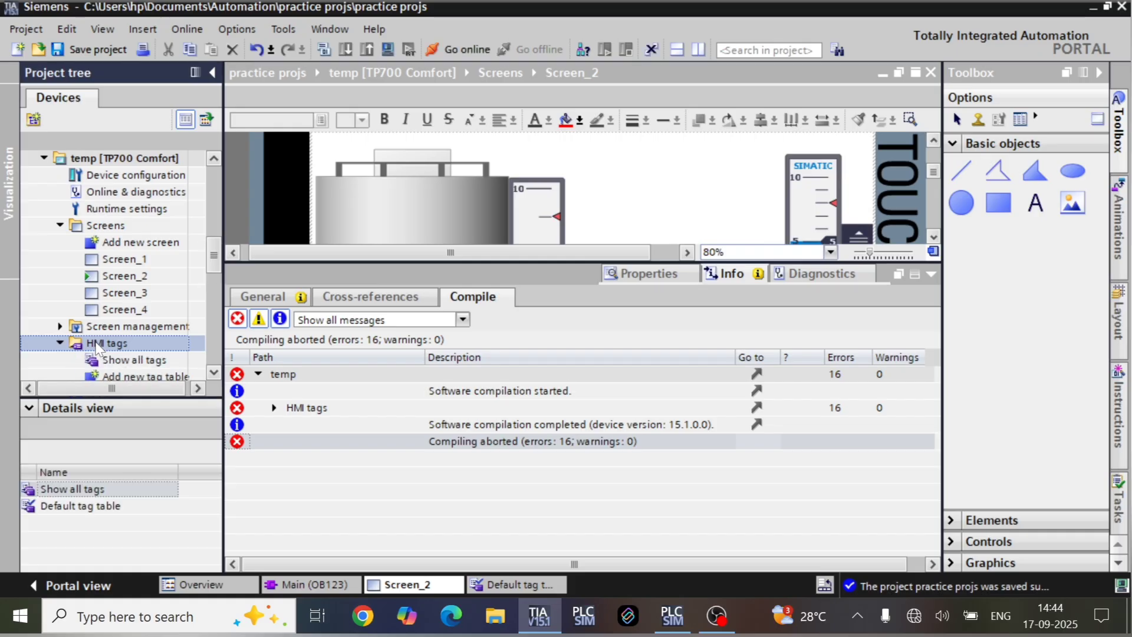
double_click(134, 360)
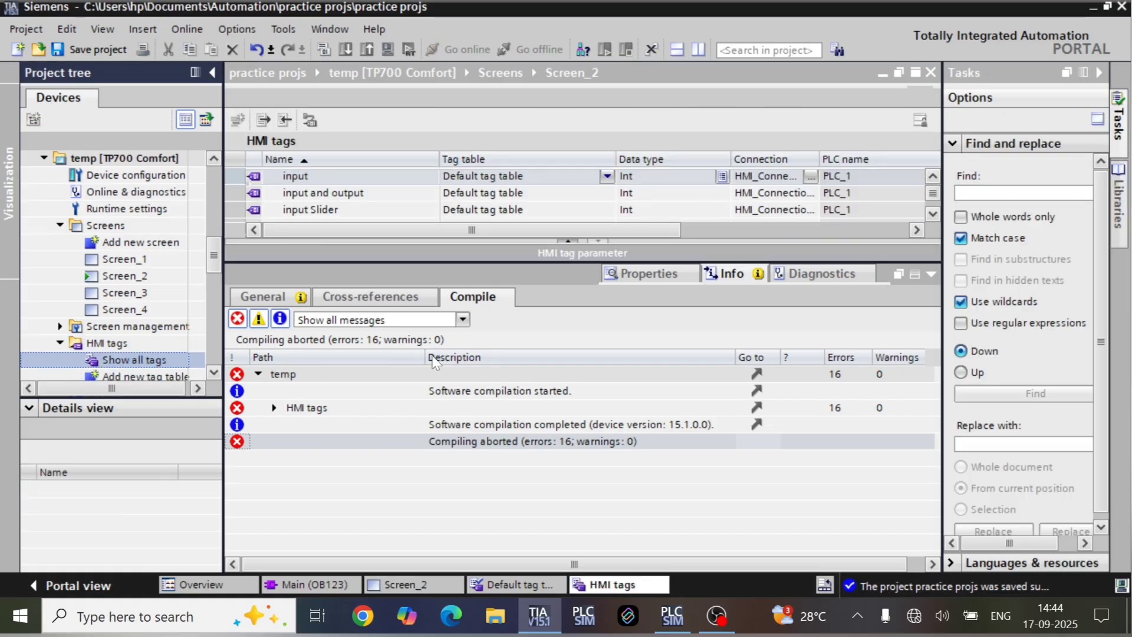
left_click(931, 275)
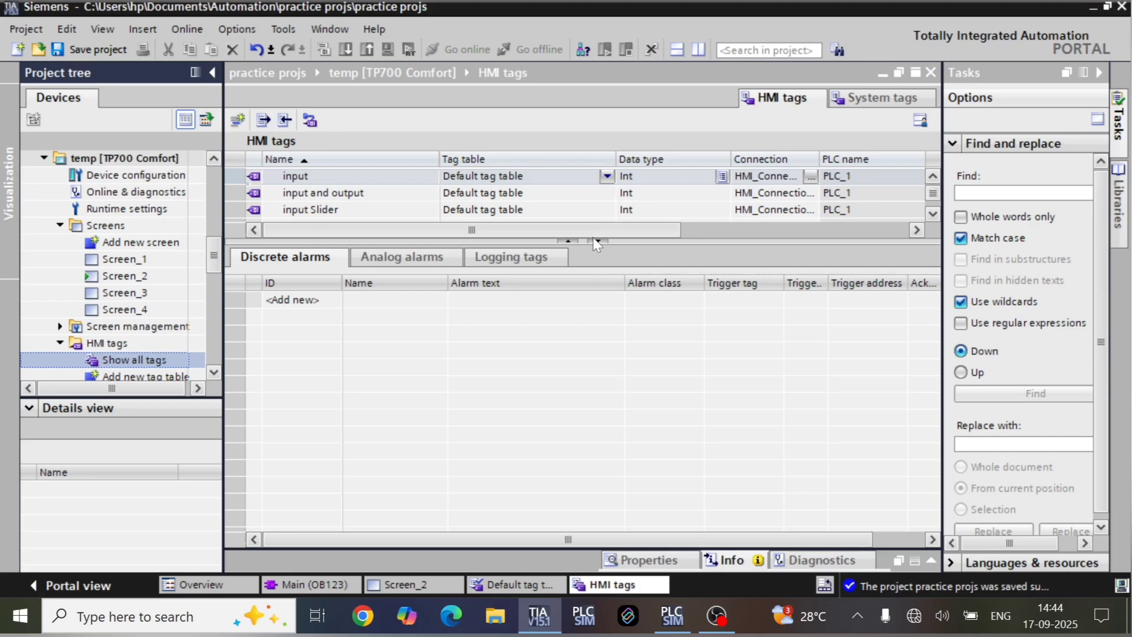
left_click_drag(620, 238, 619, 434)
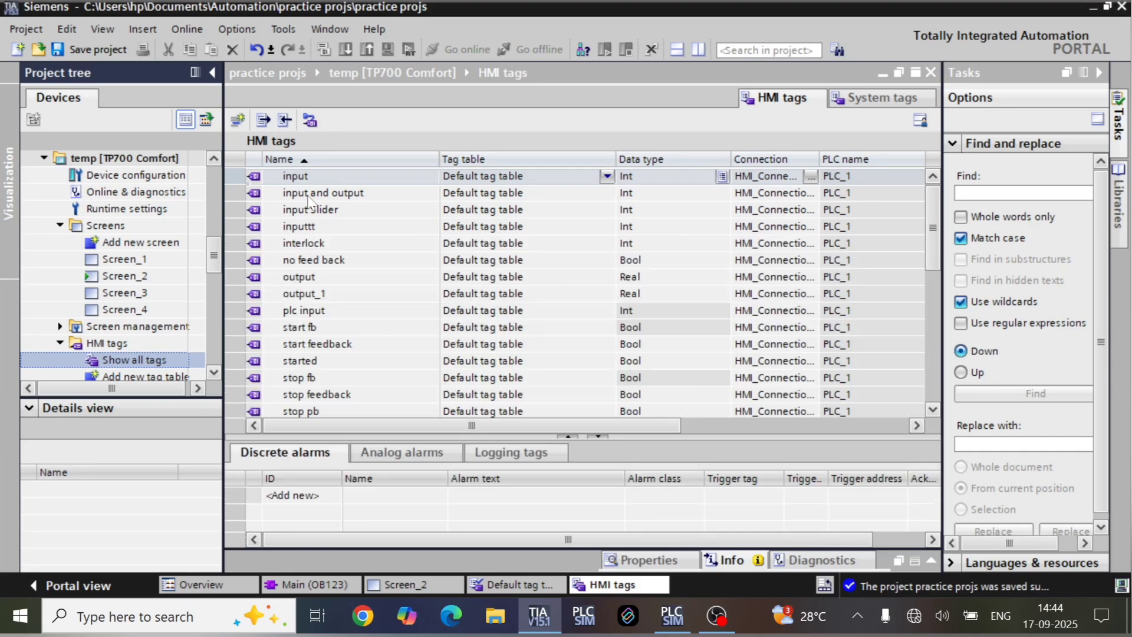
- Delete every HMI tag in the table except TANK LEVEL
left_click(241, 203)
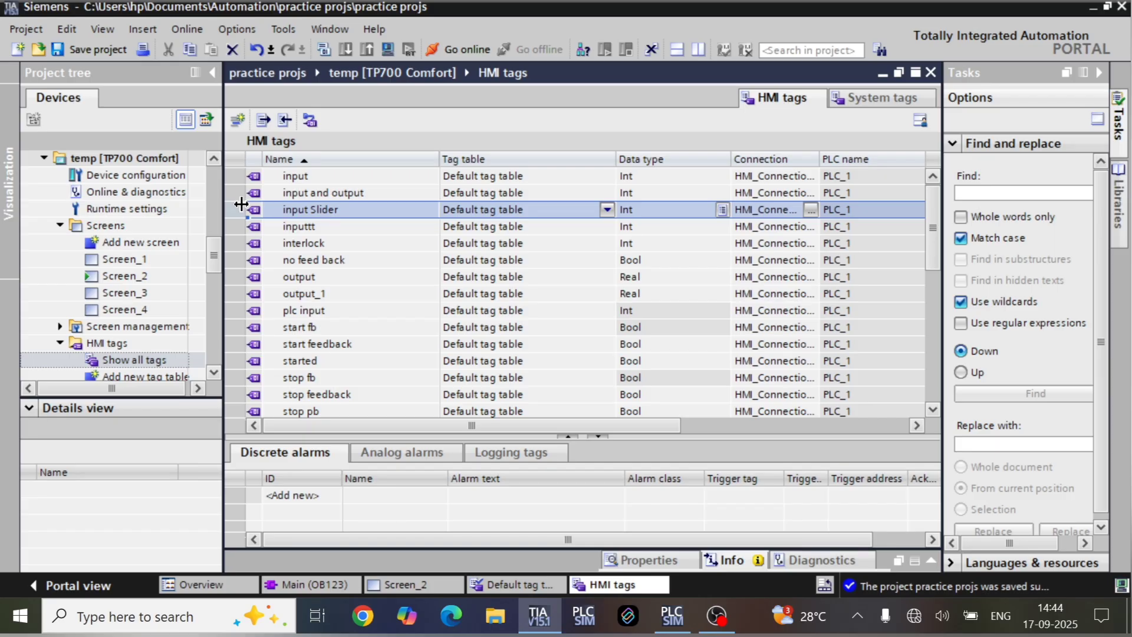
key("Delete")
left_click(261, 180)
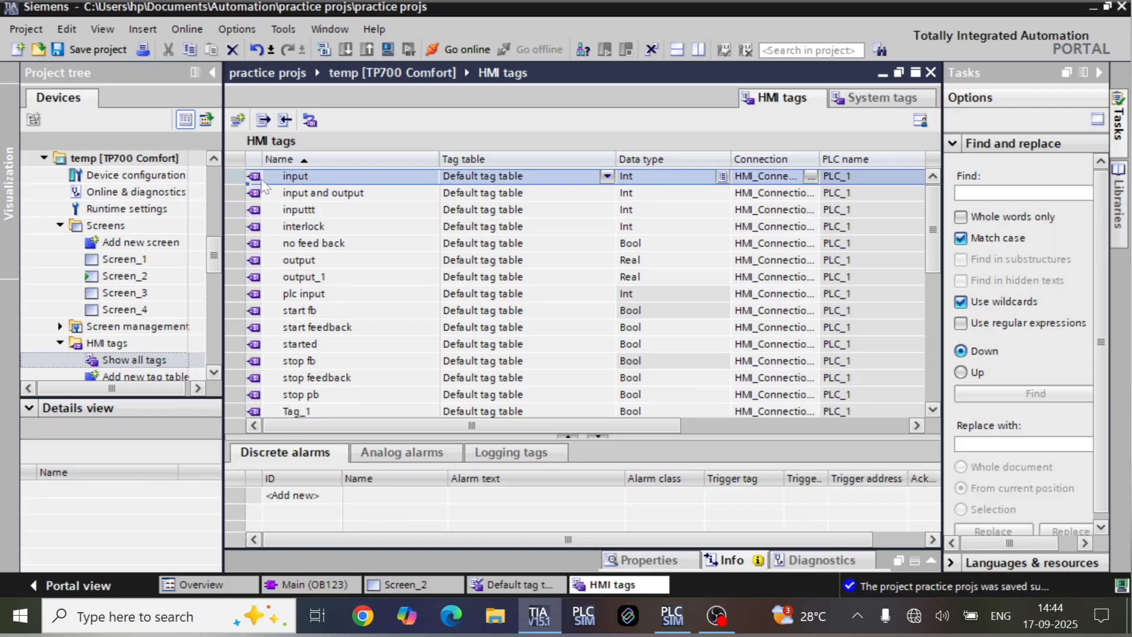
key("Delete")
key("Delete")
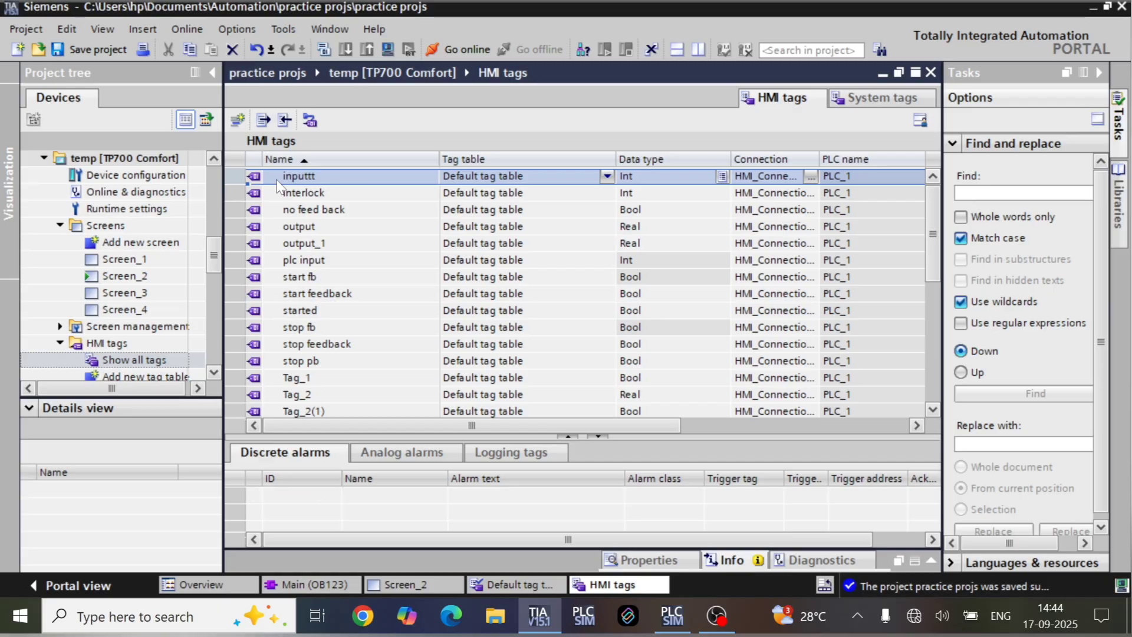
key("Delete")
key("Delete")
key("Delete")
key("Delete")
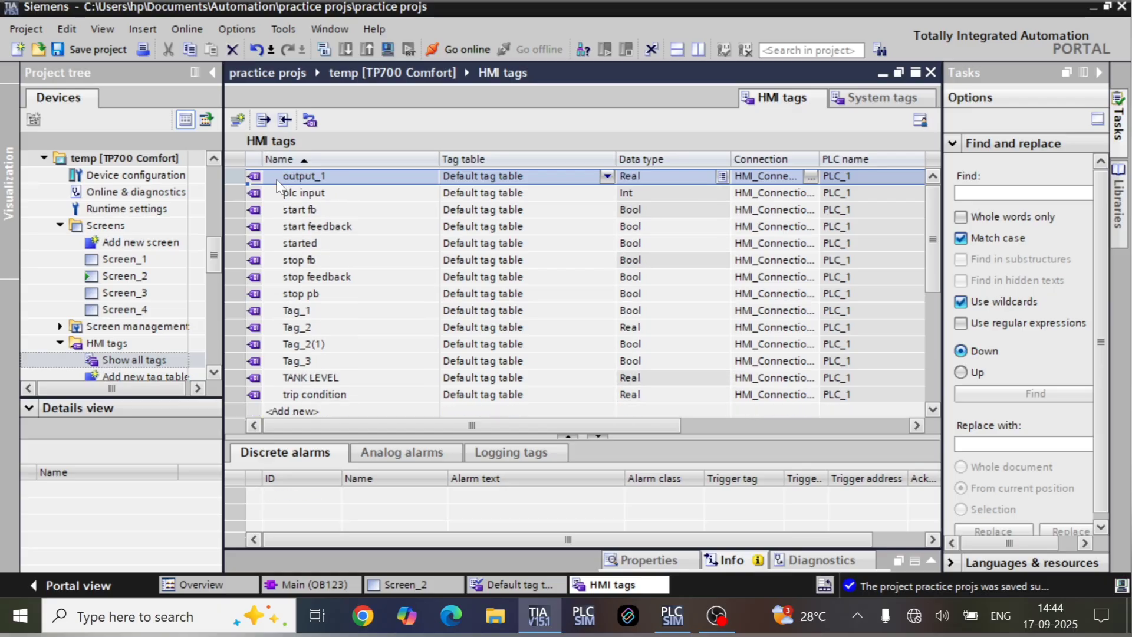
key("Delete")
key("Delete")
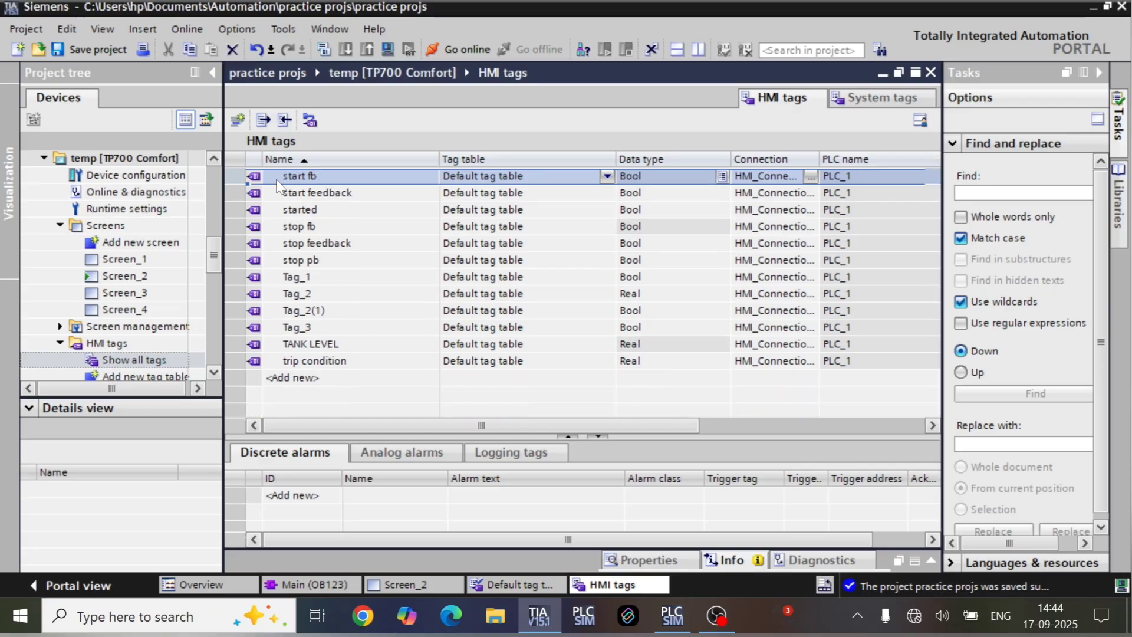
key("Delete")
key("Delete")
key("Delete")
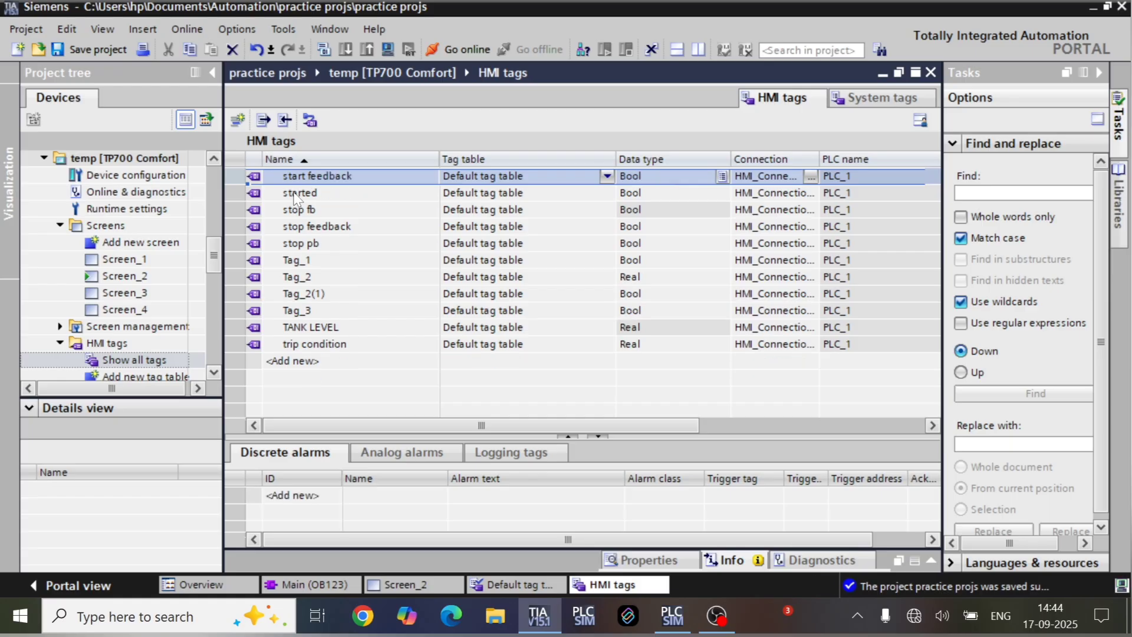
key("Delete")
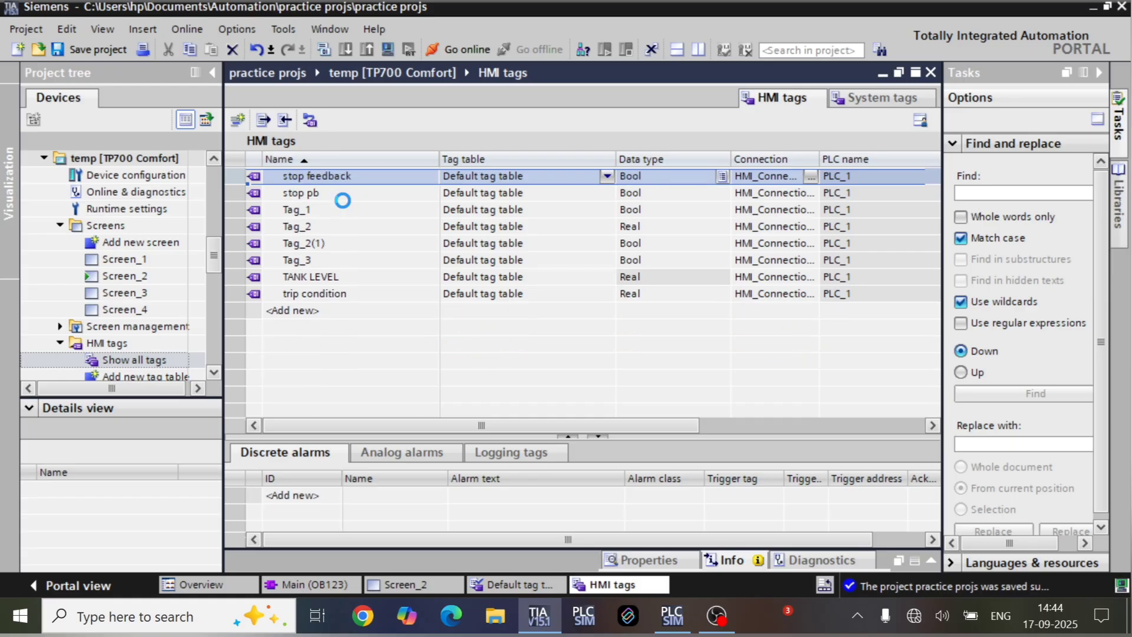
key("Delete")
key("Delete")
key("Delete")
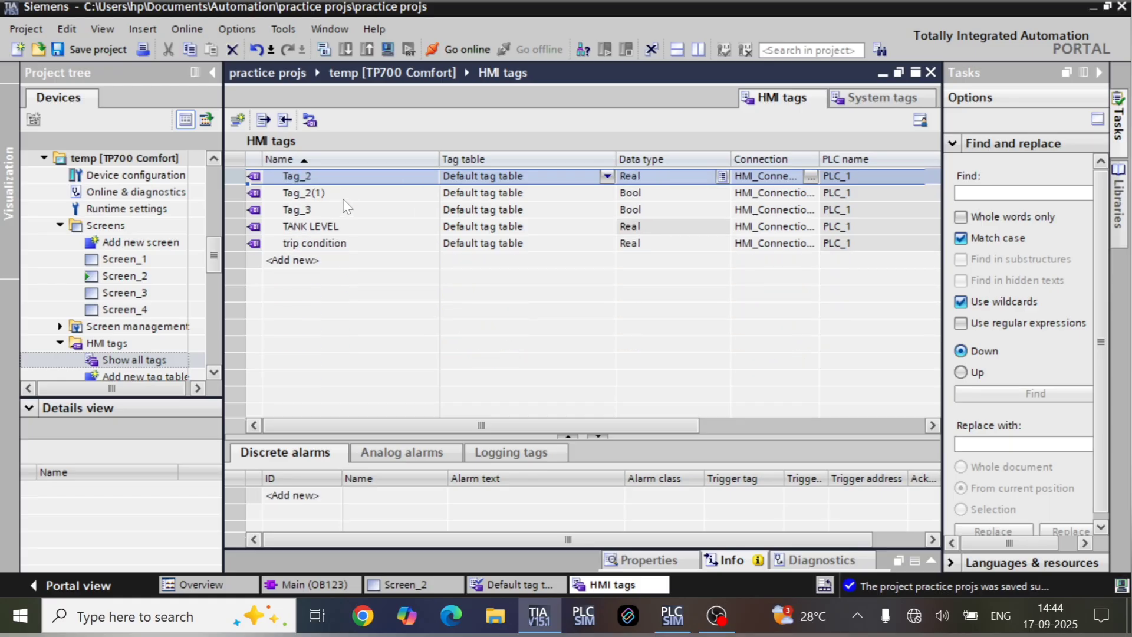
key("Delete")
key("Delete")
key("Delete")
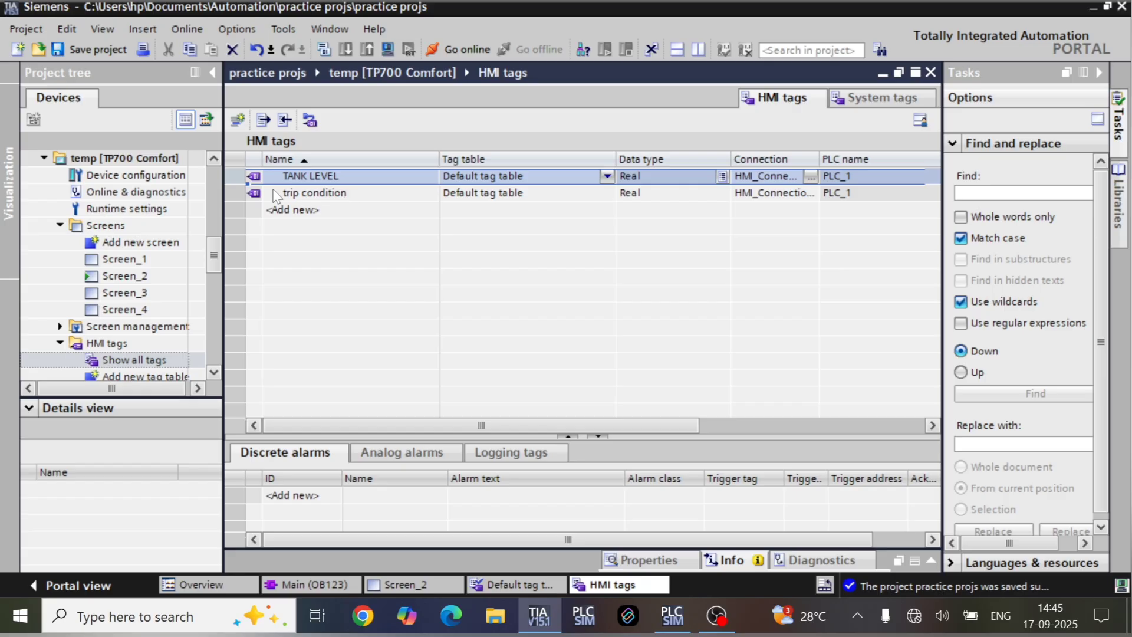
left_click(261, 194)
key("Delete")
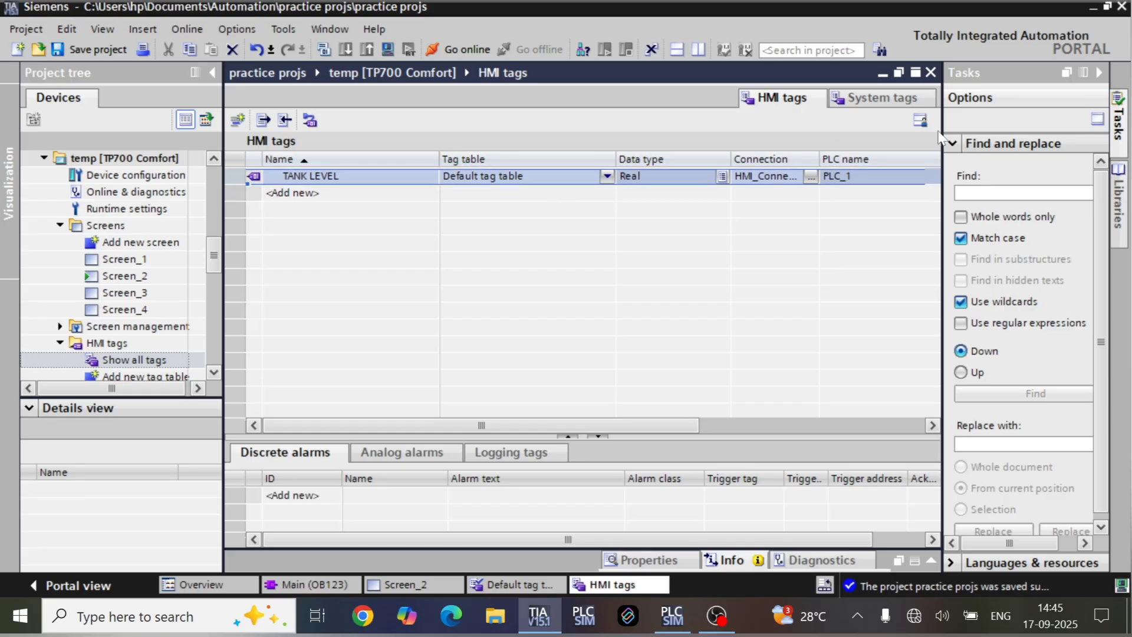
- Recompile the HMI from Screen_2 and open the visibility animation of Graphic view_3 from its compile error
left_click(931, 72)
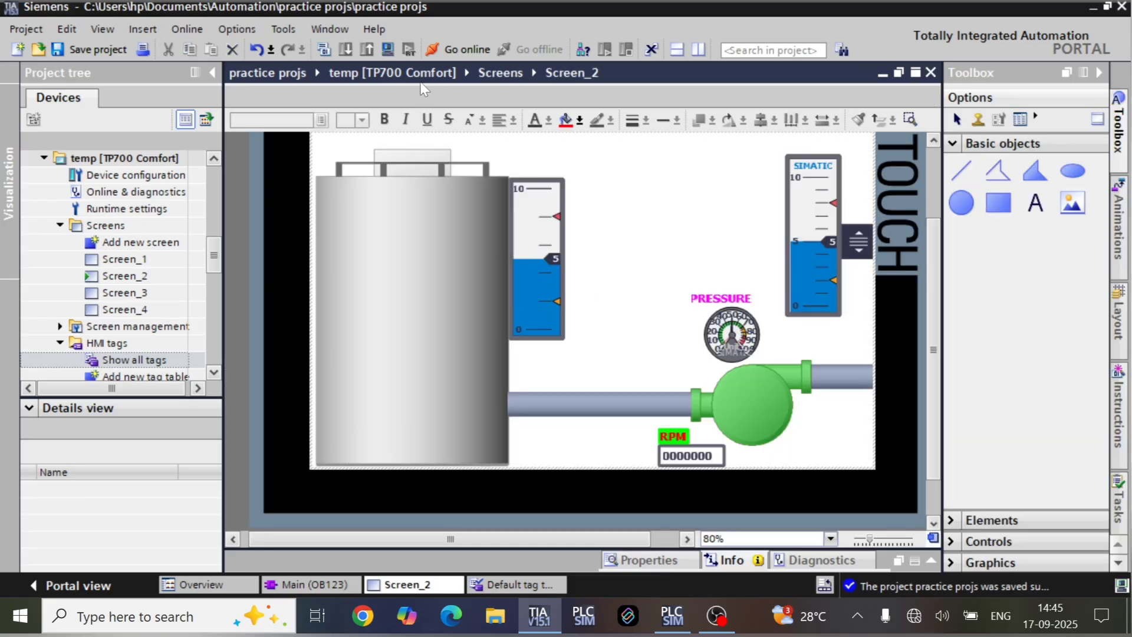
left_click(319, 52)
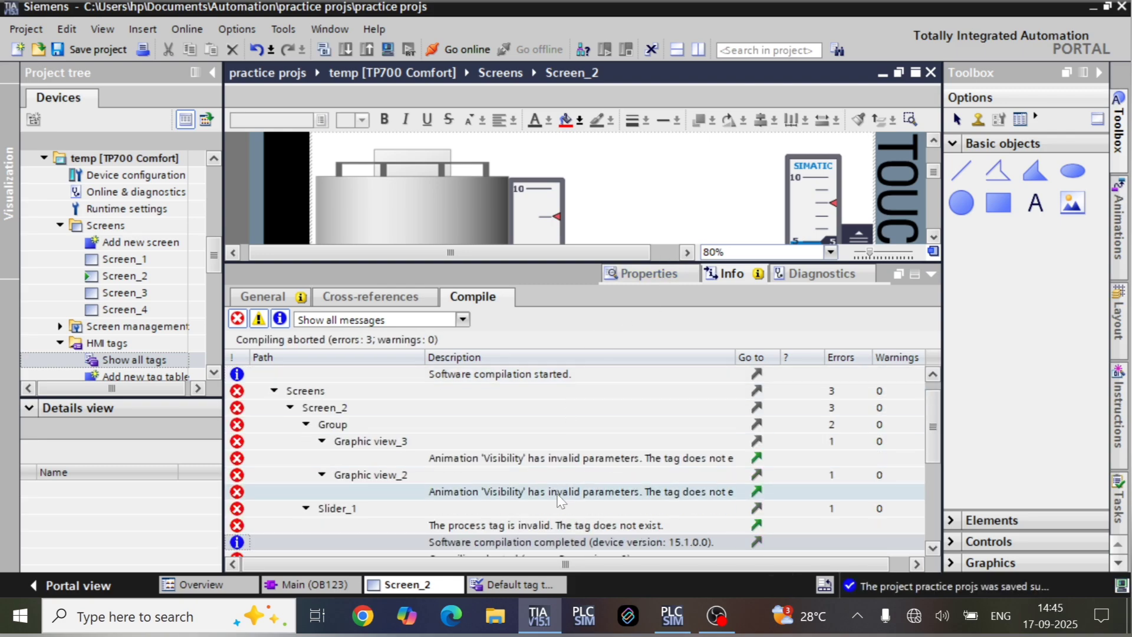
double_click(597, 460)
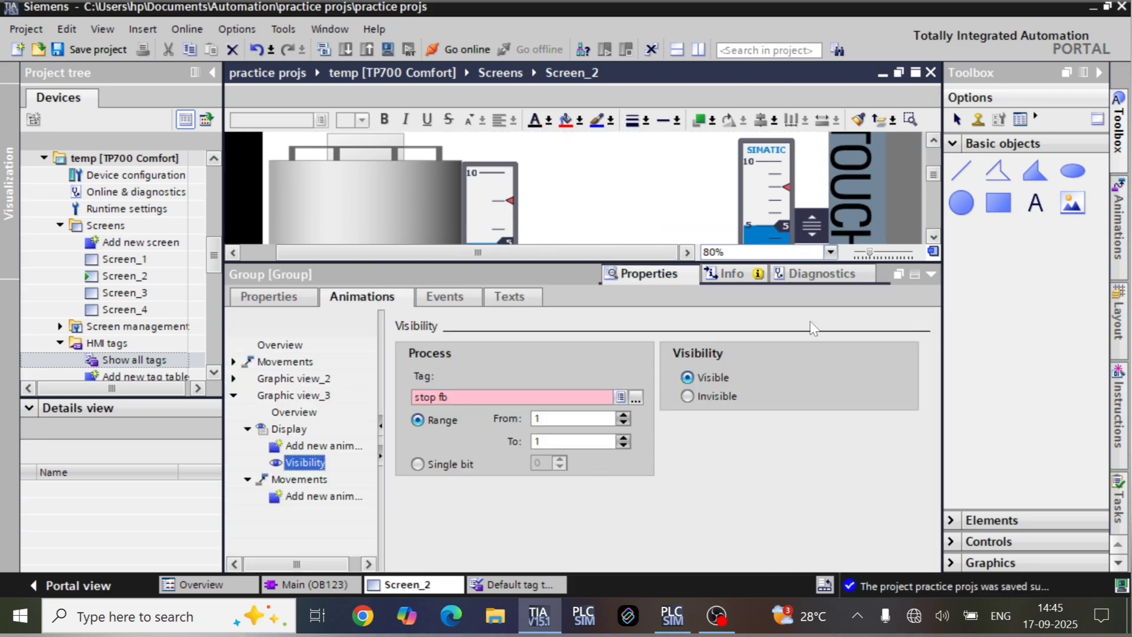
- Link the visibility animation of the pump group's Graphic view_3 to the PLC tag STOP FB
left_click(635, 398)
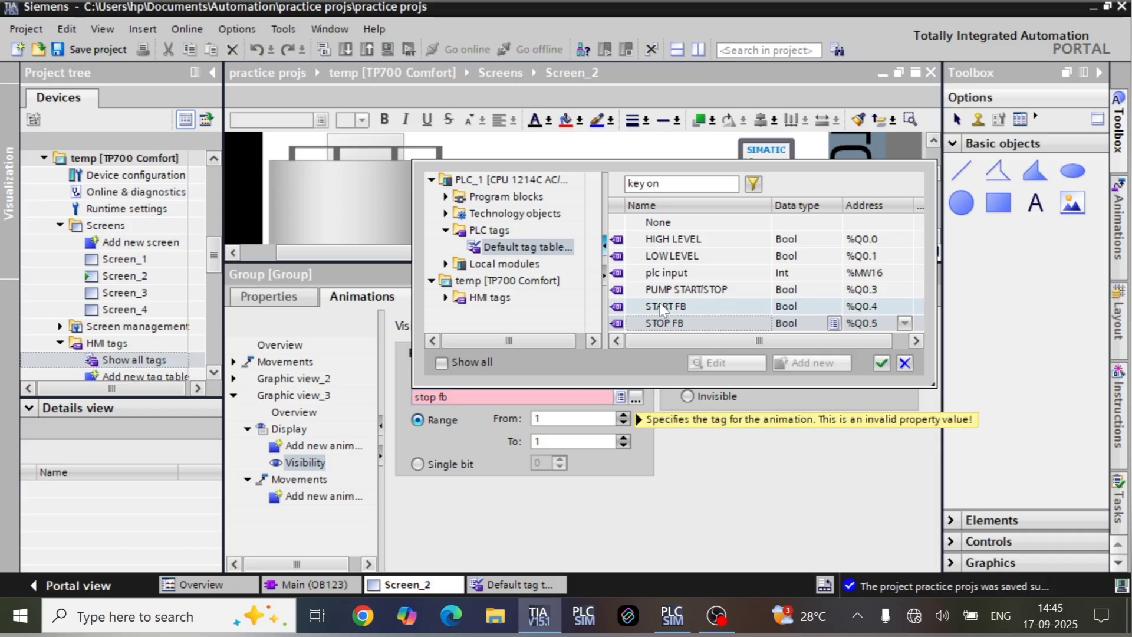
double_click(684, 324)
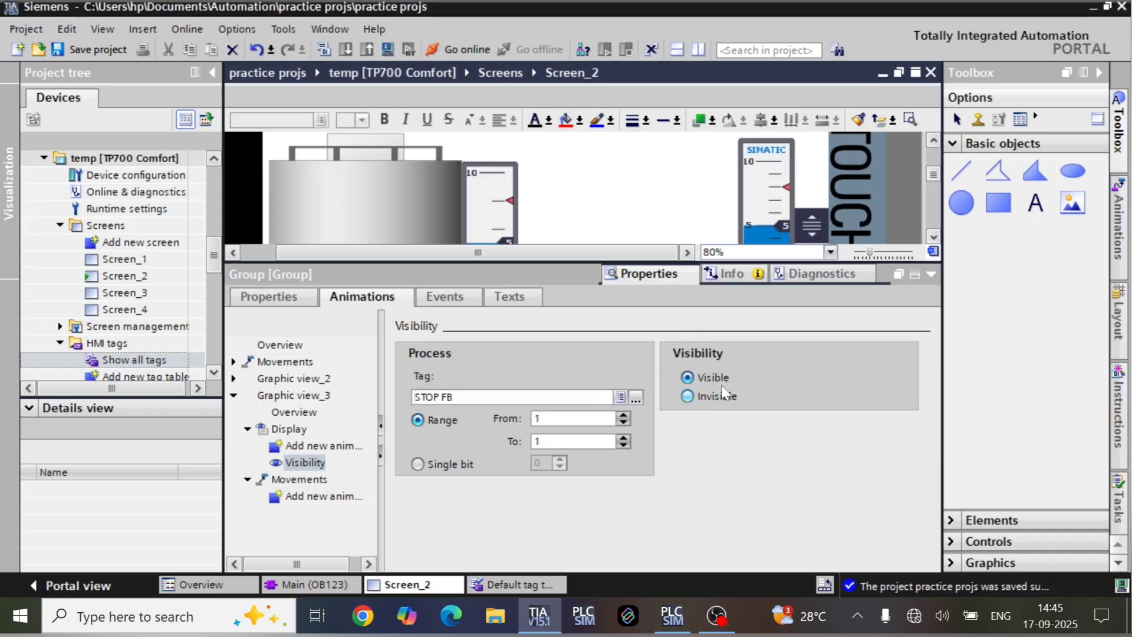
left_click(931, 275)
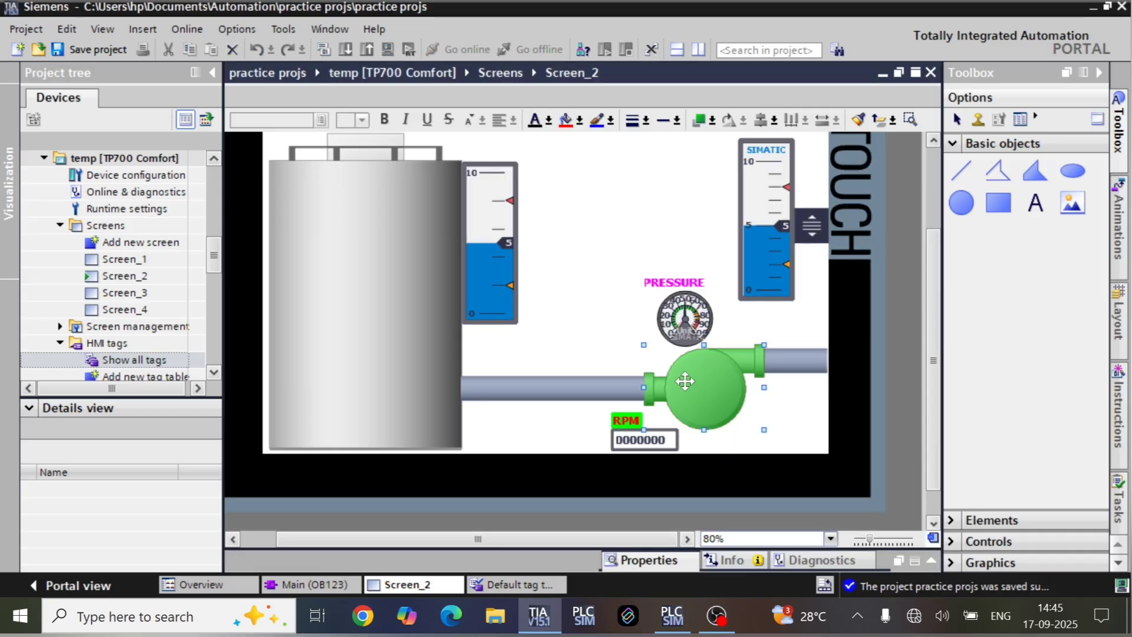
- Link the visibility animation of the pump group's Graphic view_2 to the PLC tag START FB
double_click(689, 383)
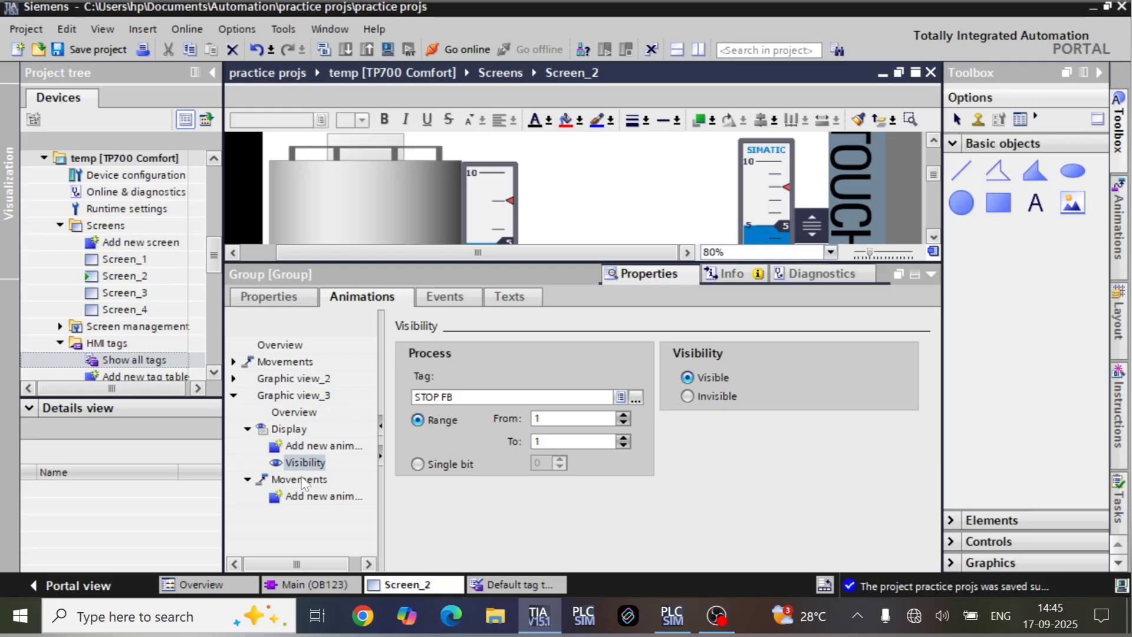
left_click(234, 378)
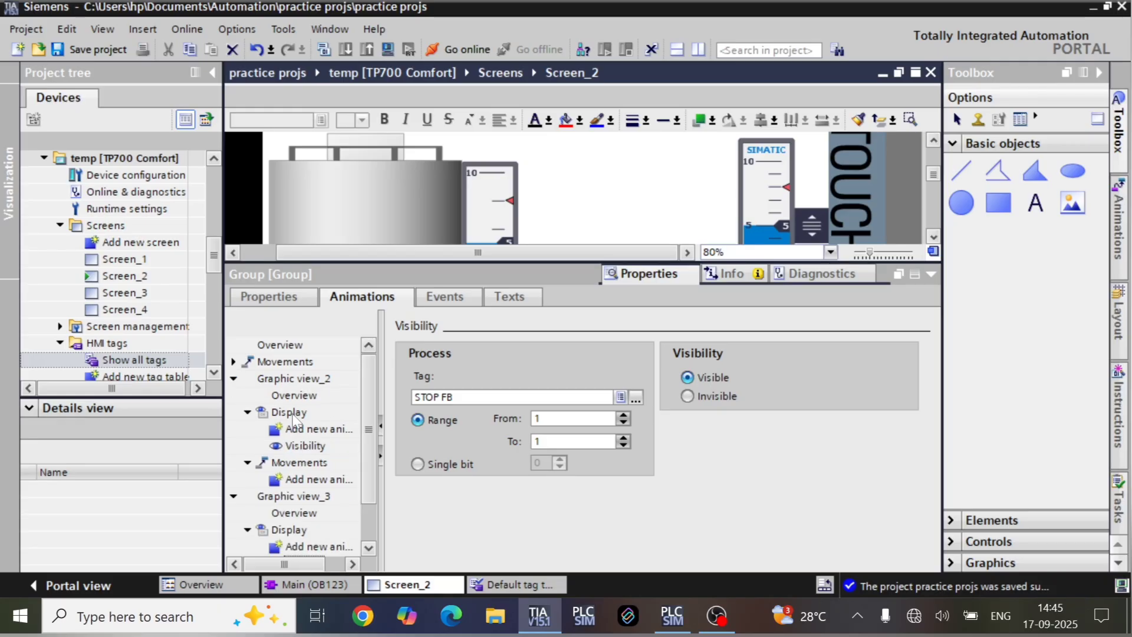
left_click(306, 445)
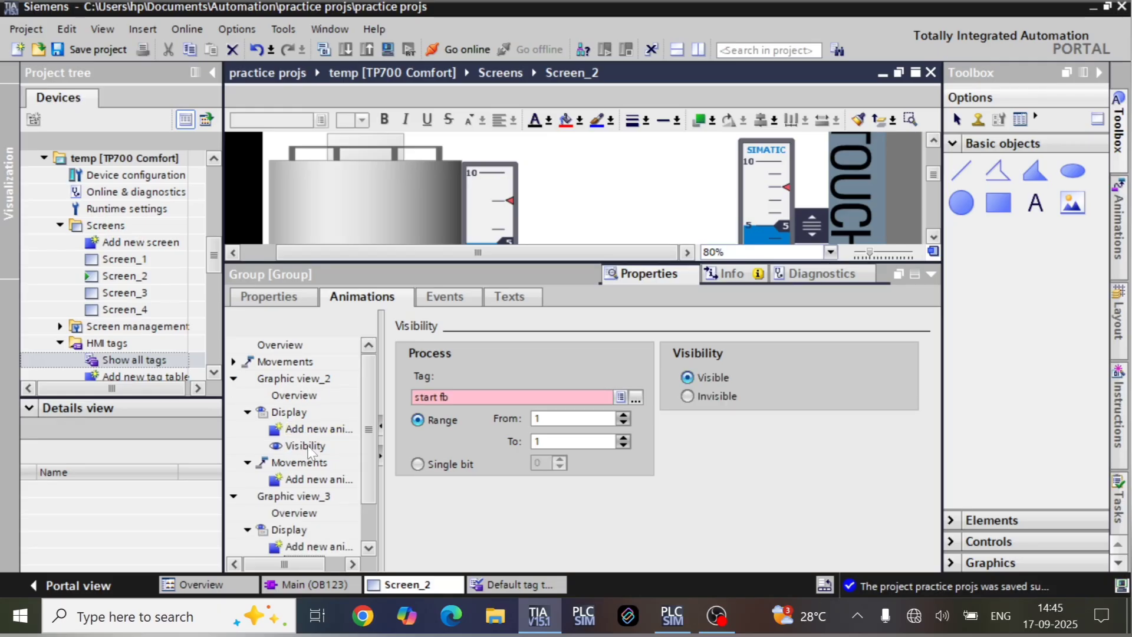
left_click(635, 397)
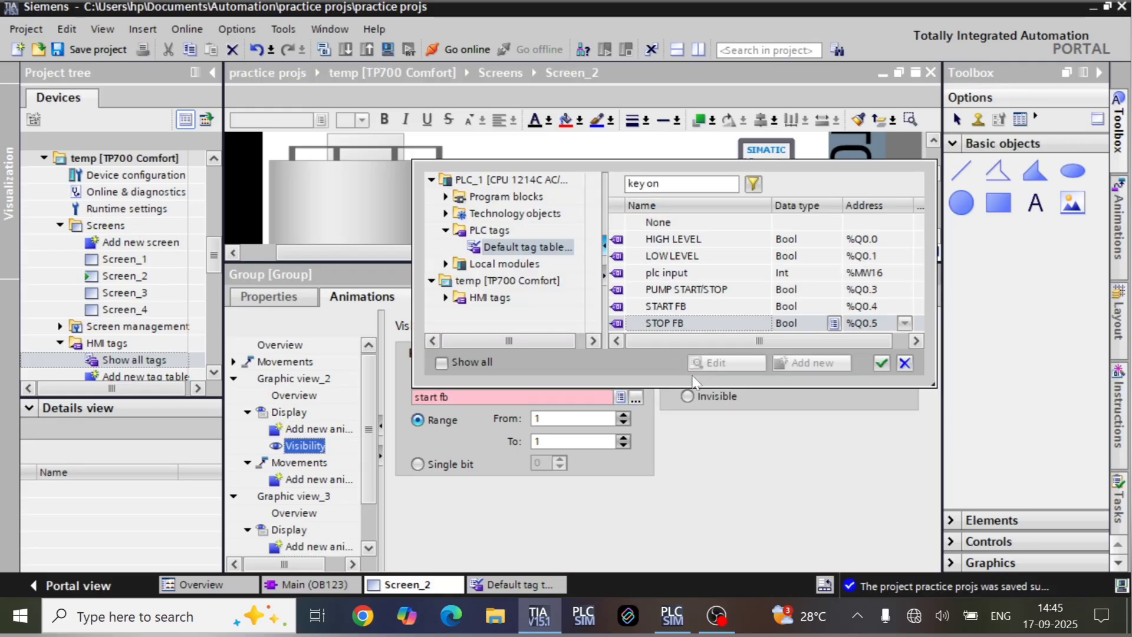
double_click(700, 313)
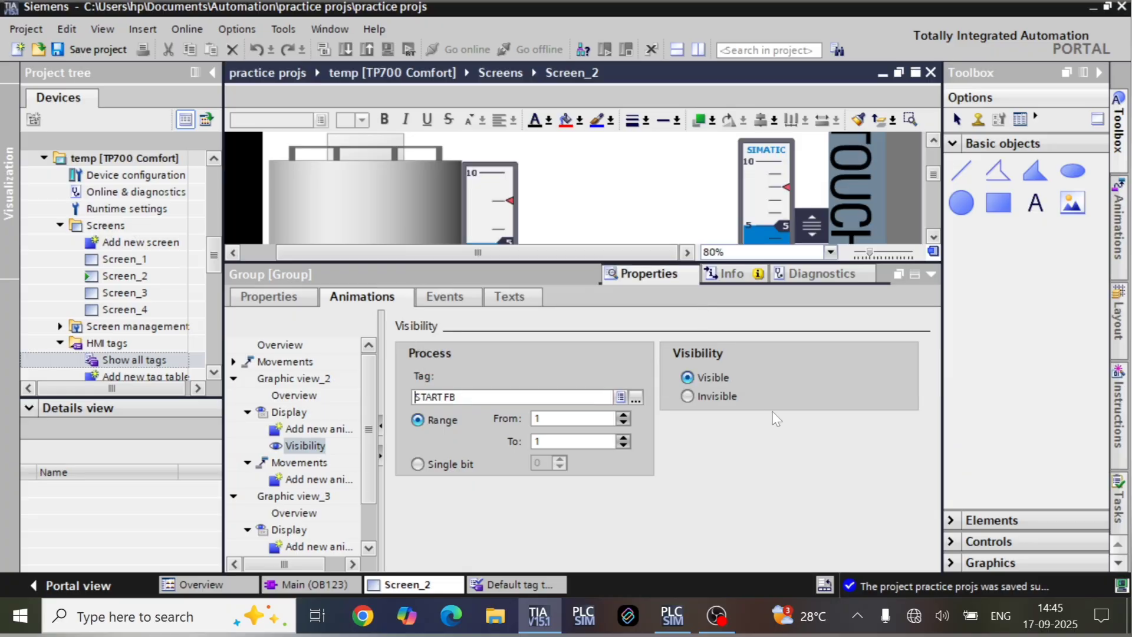
left_click(932, 276)
- Reassign the process tag of Slider_1 to the PLC tag plc input
double_click(754, 250)
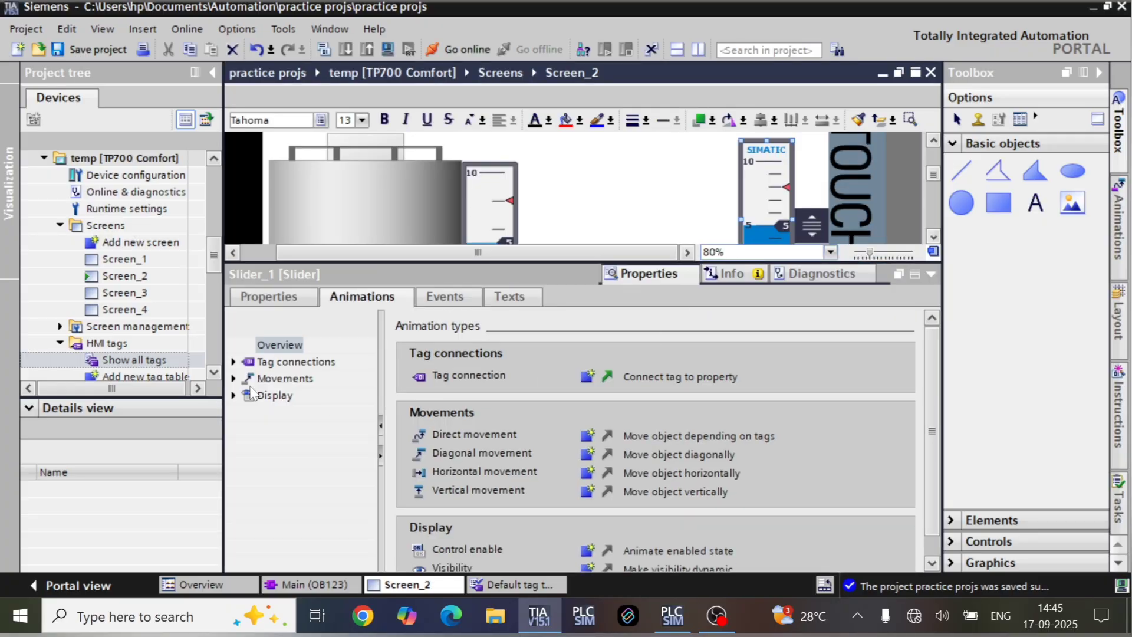
left_click(269, 297)
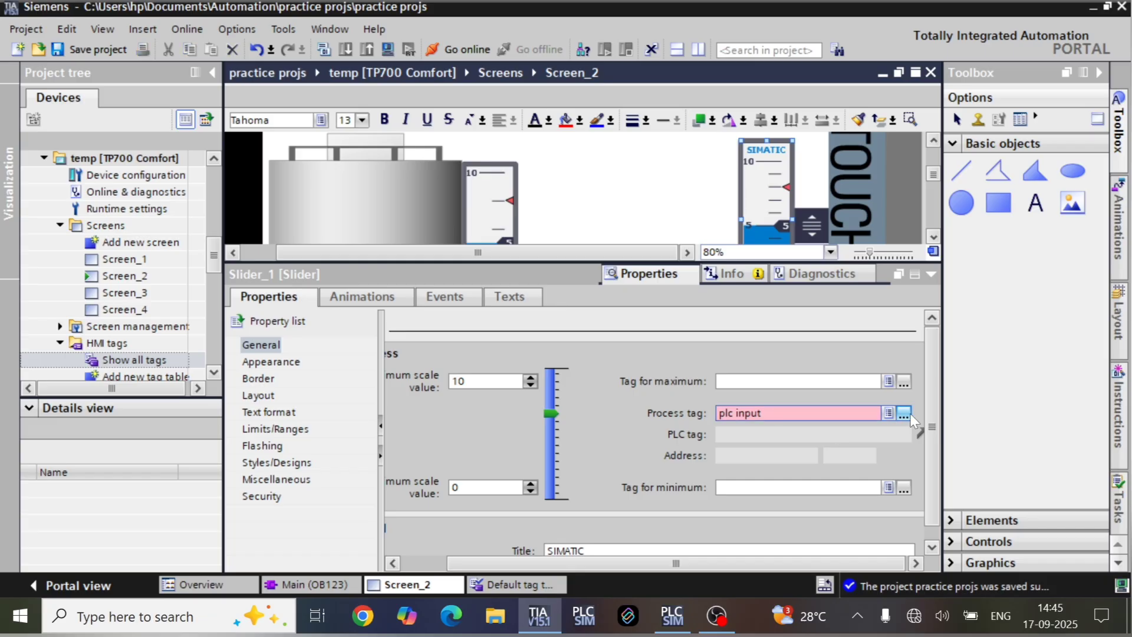
left_click(904, 414)
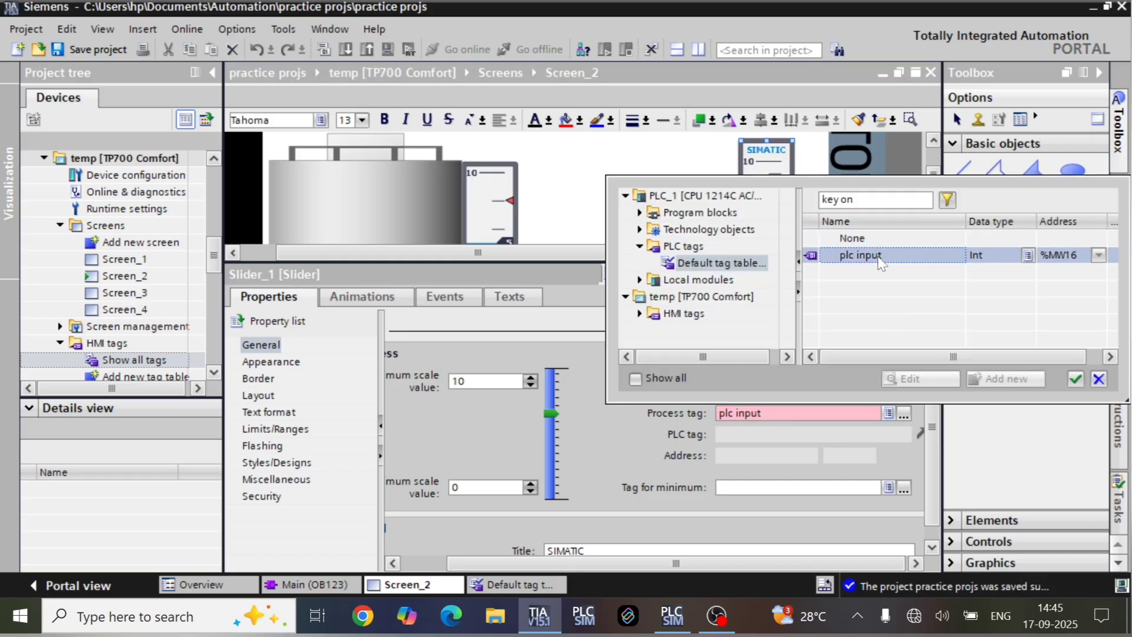
double_click(849, 257)
left_click(931, 276)
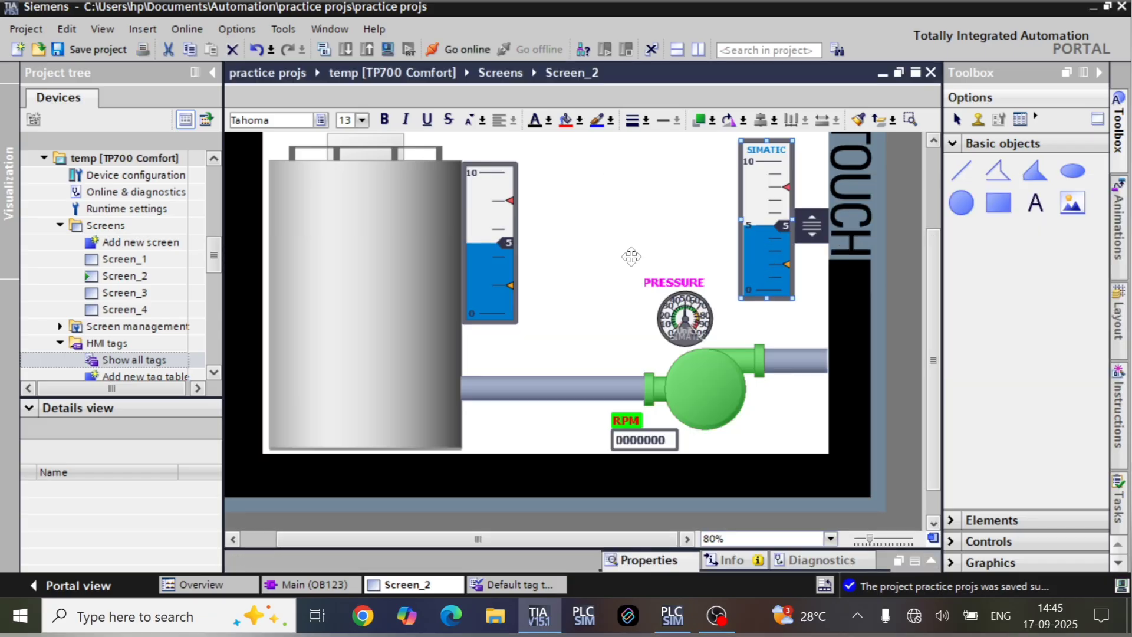
- Check the process tag assigned to the tank level bar in Screen_2
double_click(494, 256)
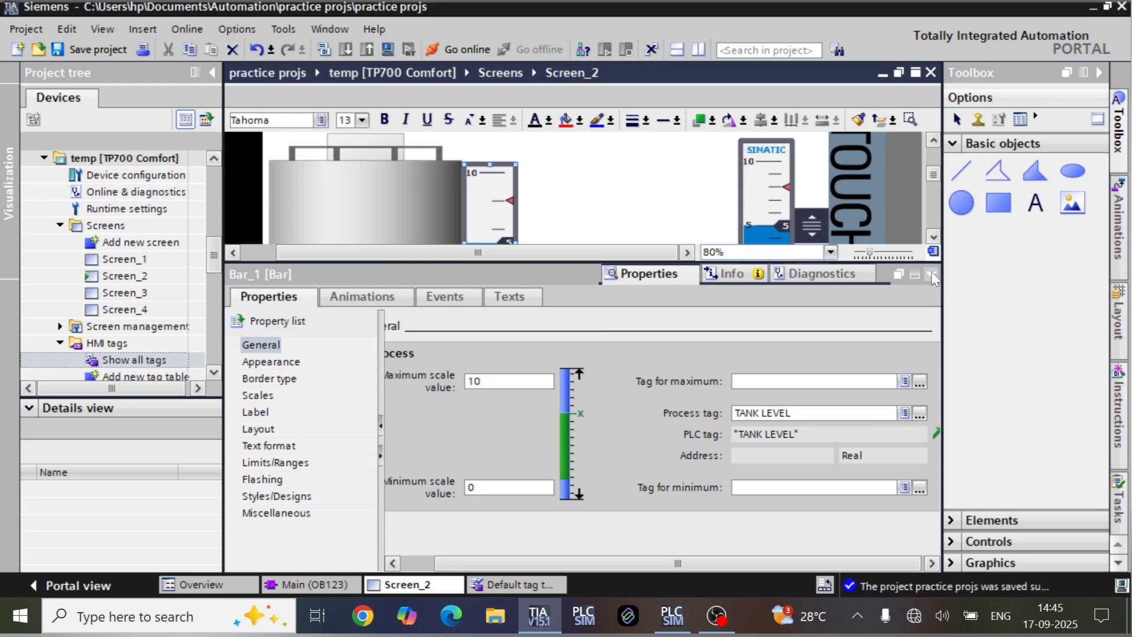
left_click(932, 275)
left_click(672, 213)
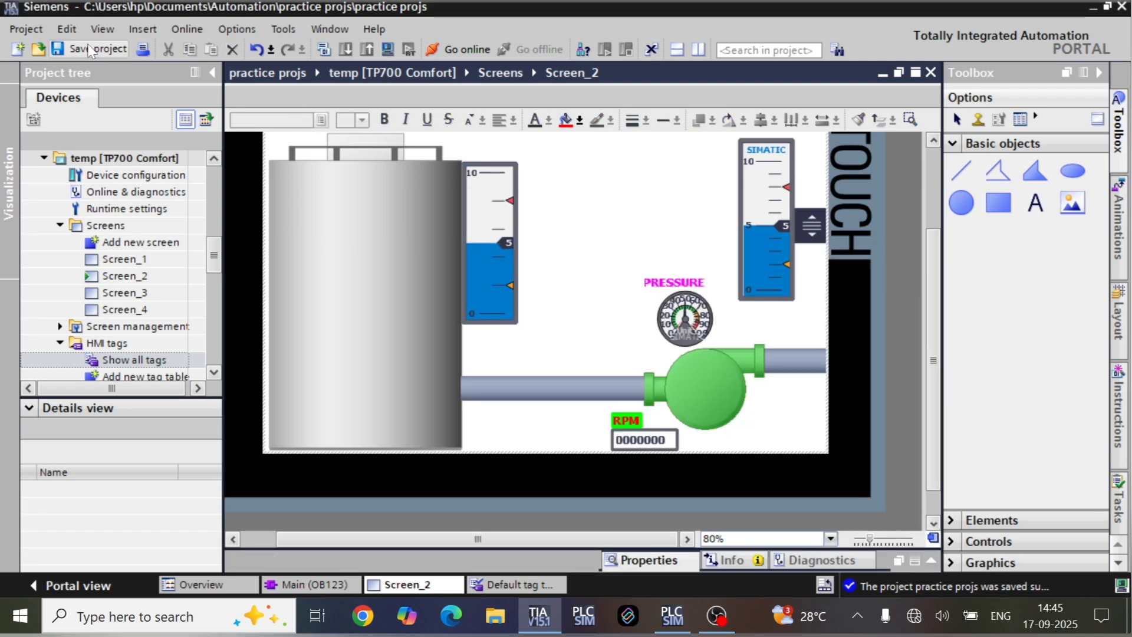
- Compile the HMI and start its runtime simulation
left_click(324, 49)
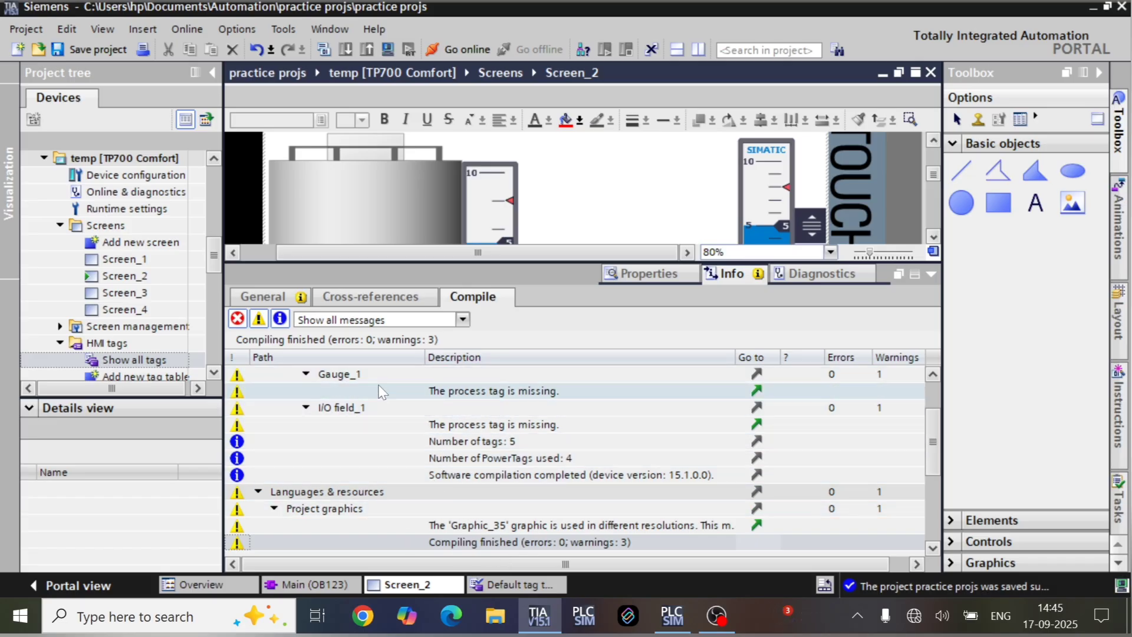
left_click(931, 275)
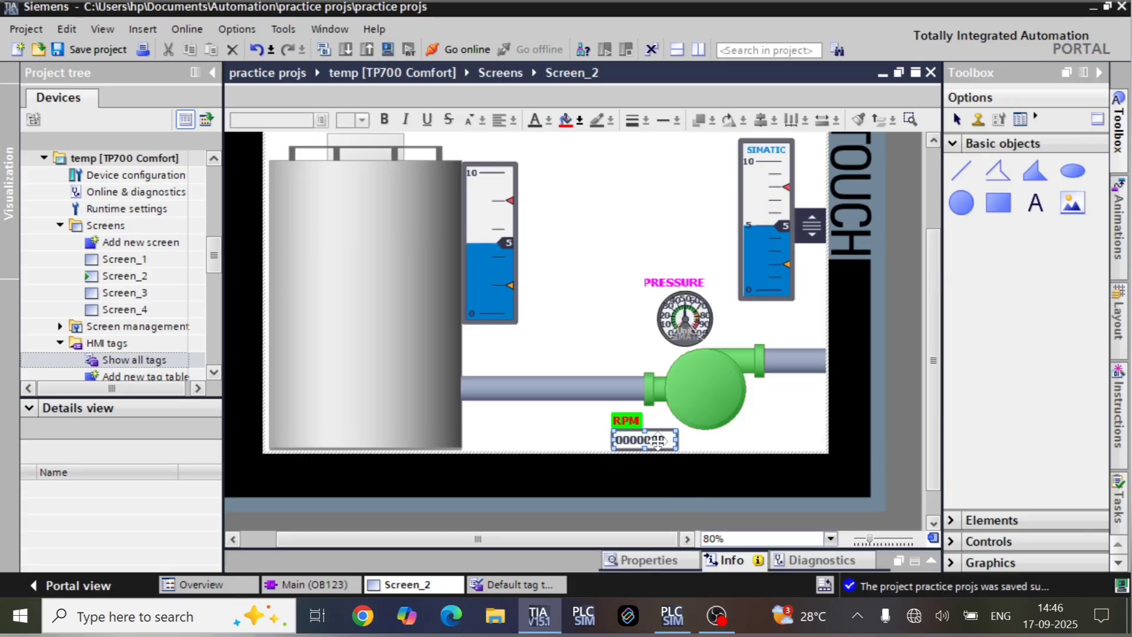
left_click(685, 330)
left_click(589, 335)
left_click(387, 49)
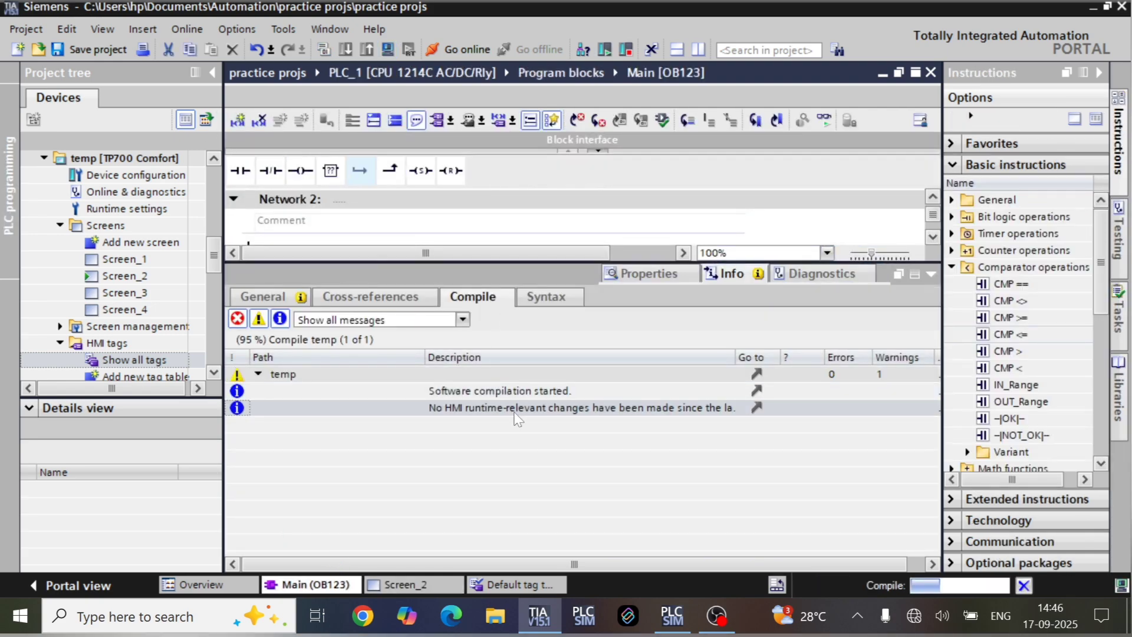
left_click(931, 275)
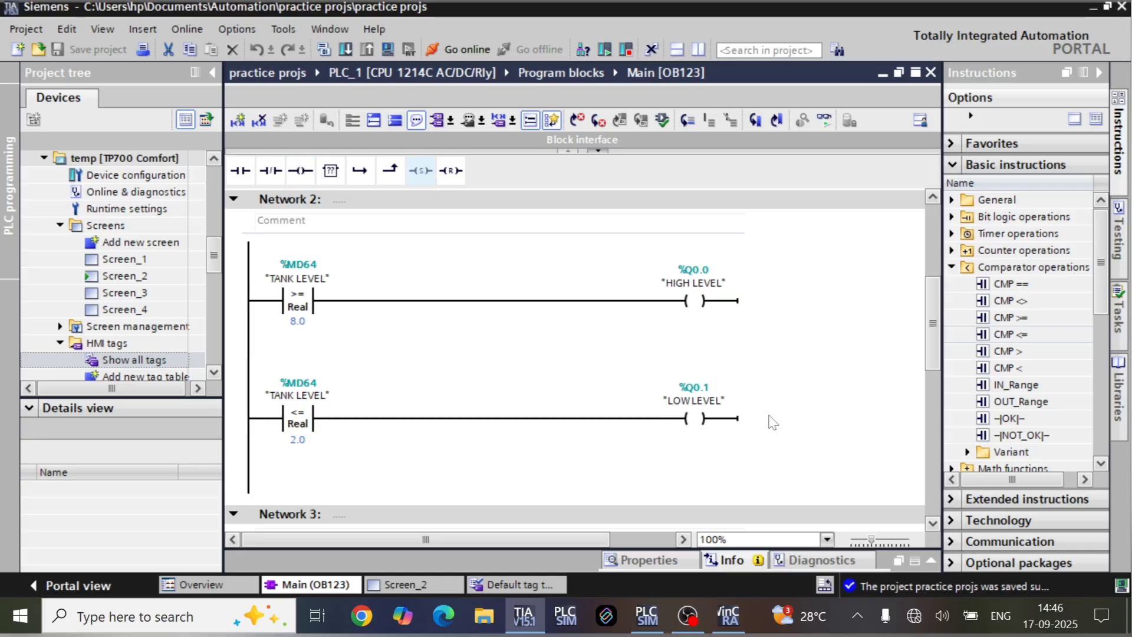
- Compile the Main [OB123] block and download it to the simulated PLC_1
left_click(324, 50)
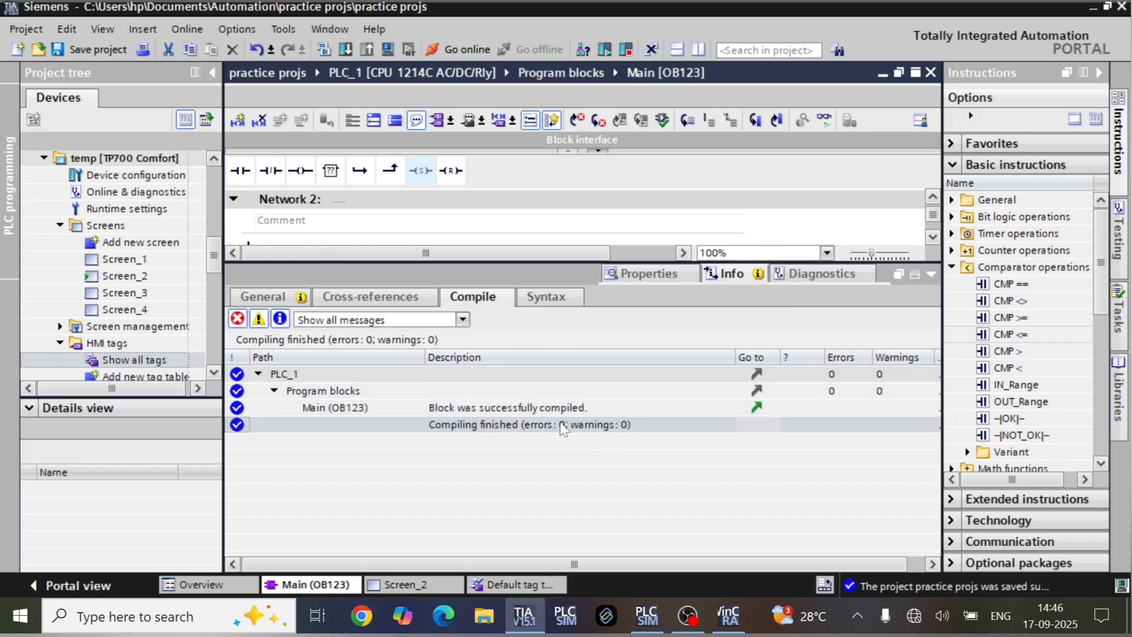
left_click(931, 275)
scroll(578, 295, "up", 5)
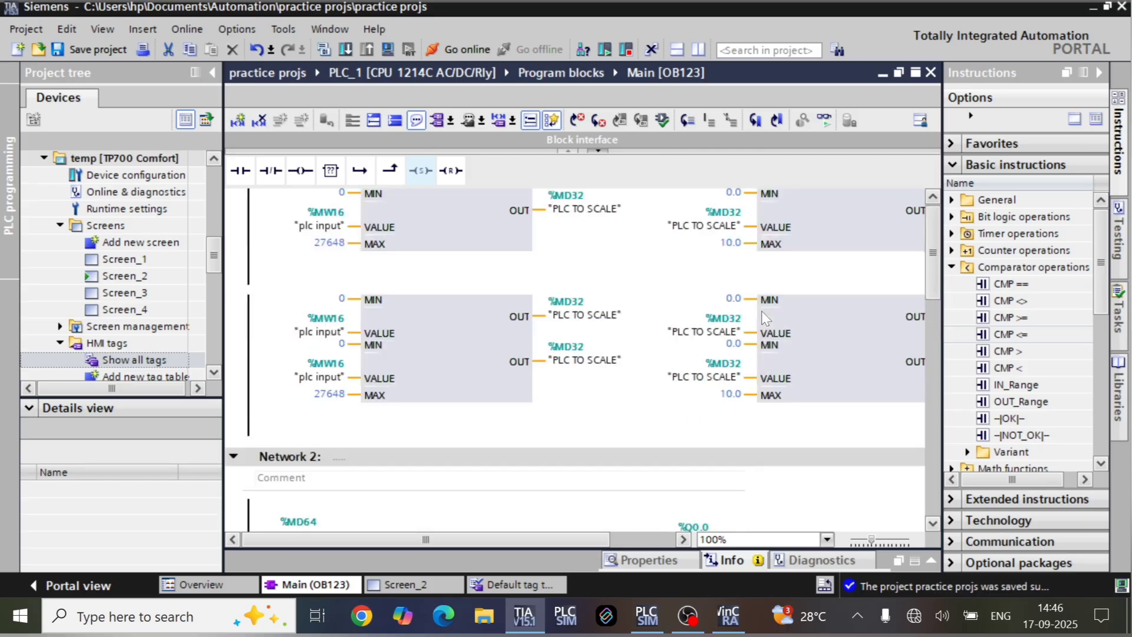
left_click(346, 49)
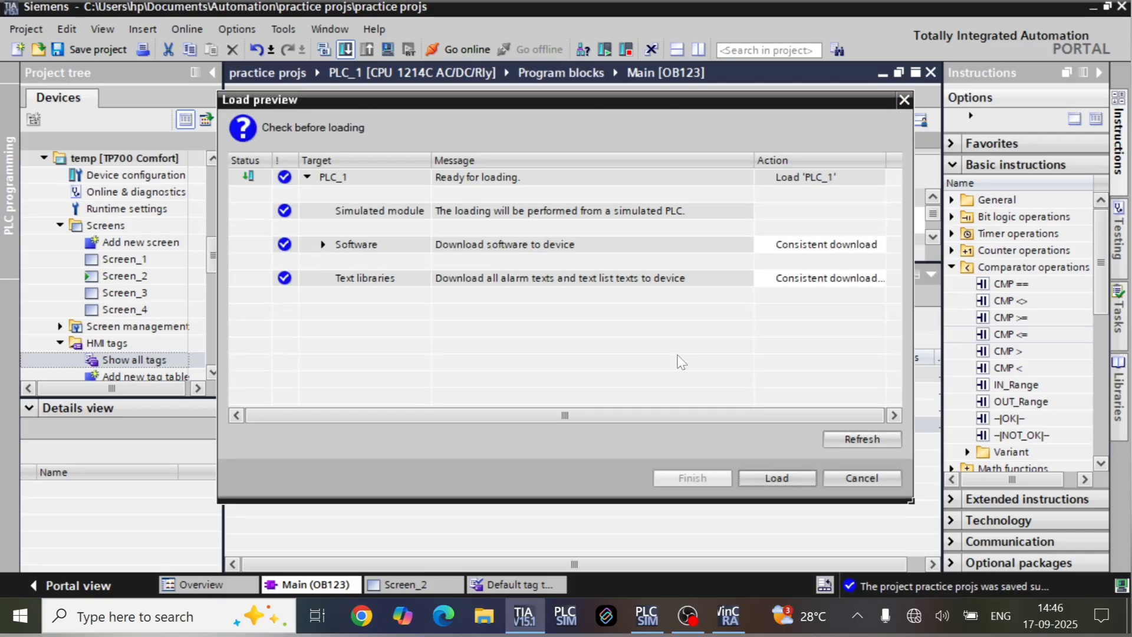
left_click(774, 477)
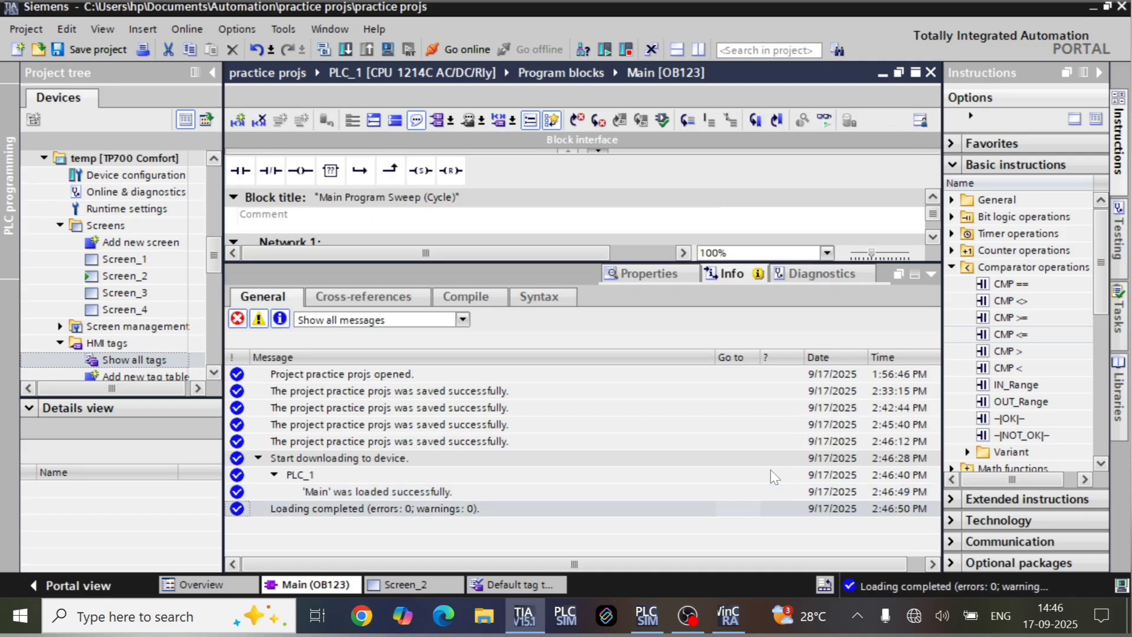
left_click(931, 273)
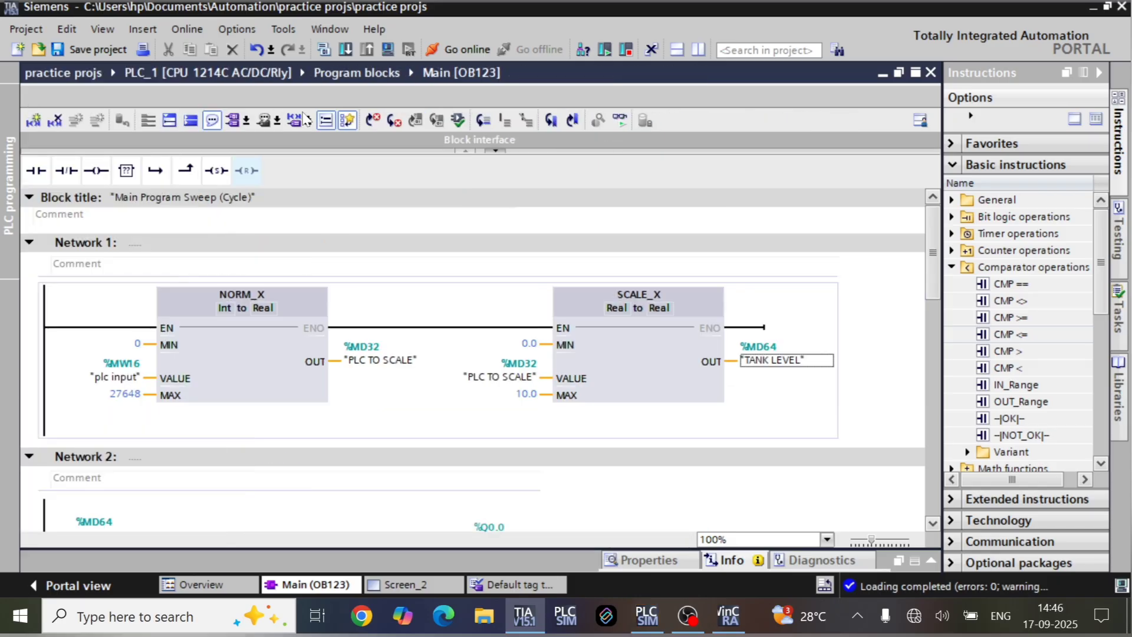
- Collapse the project tree and turn on online monitoring of the Main [OB123] block
left_click(212, 72)
left_click(620, 121)
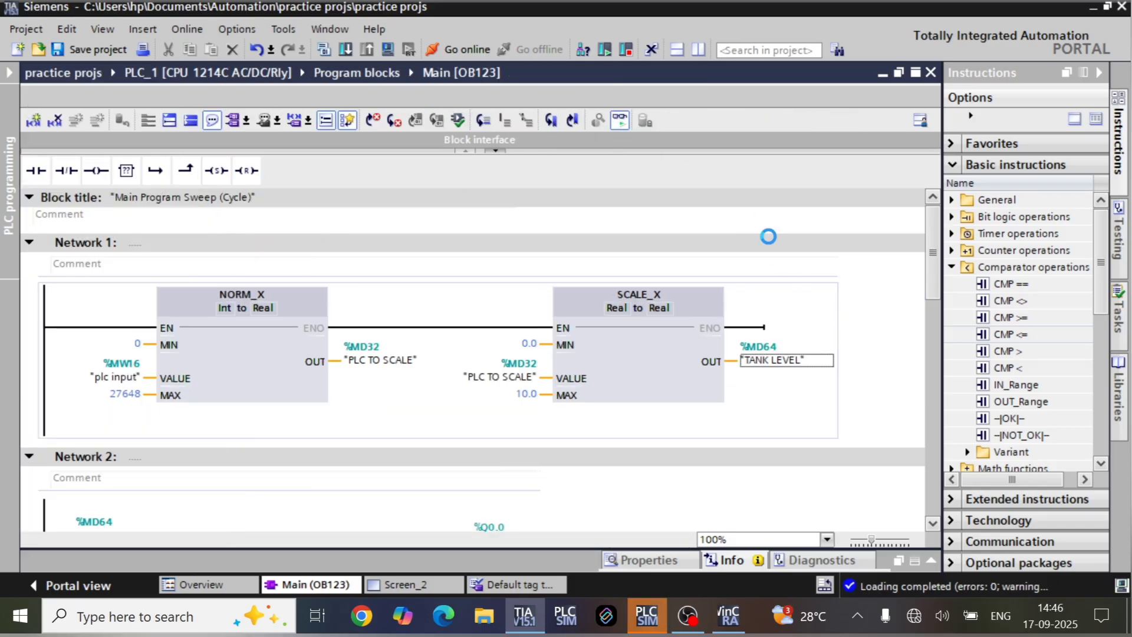
left_click(878, 338)
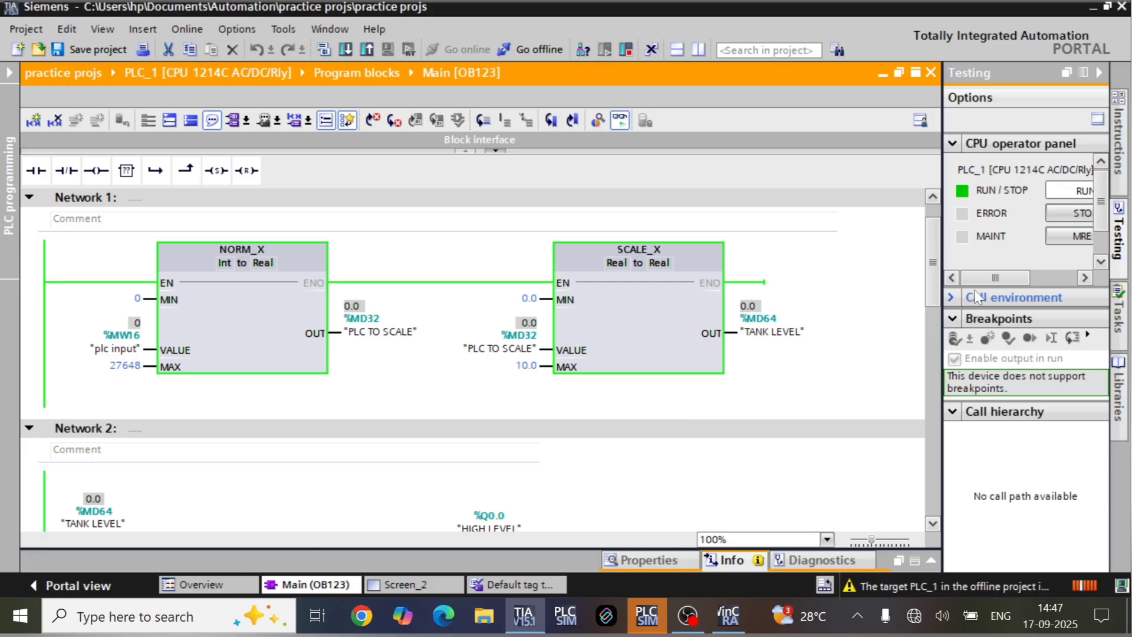
scroll(927, 308, "down", 5)
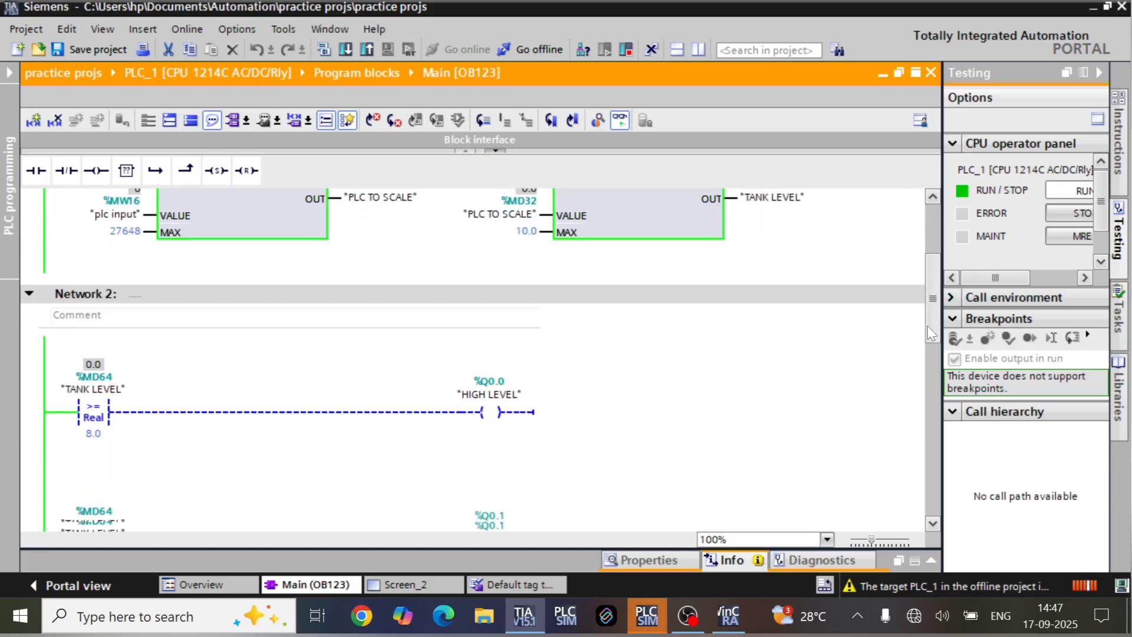
- Move the WinCC Runtime window clear of the ladder logic and examine the live signal flow through the networks of Main
left_click(730, 617)
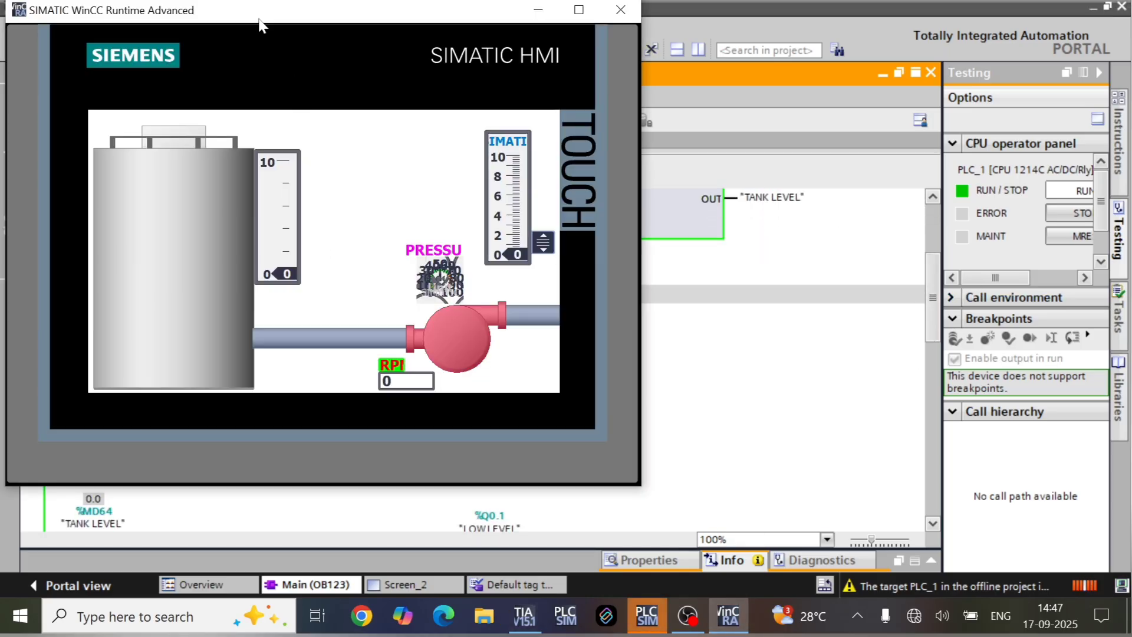
left_click_drag(259, 25, 748, 53)
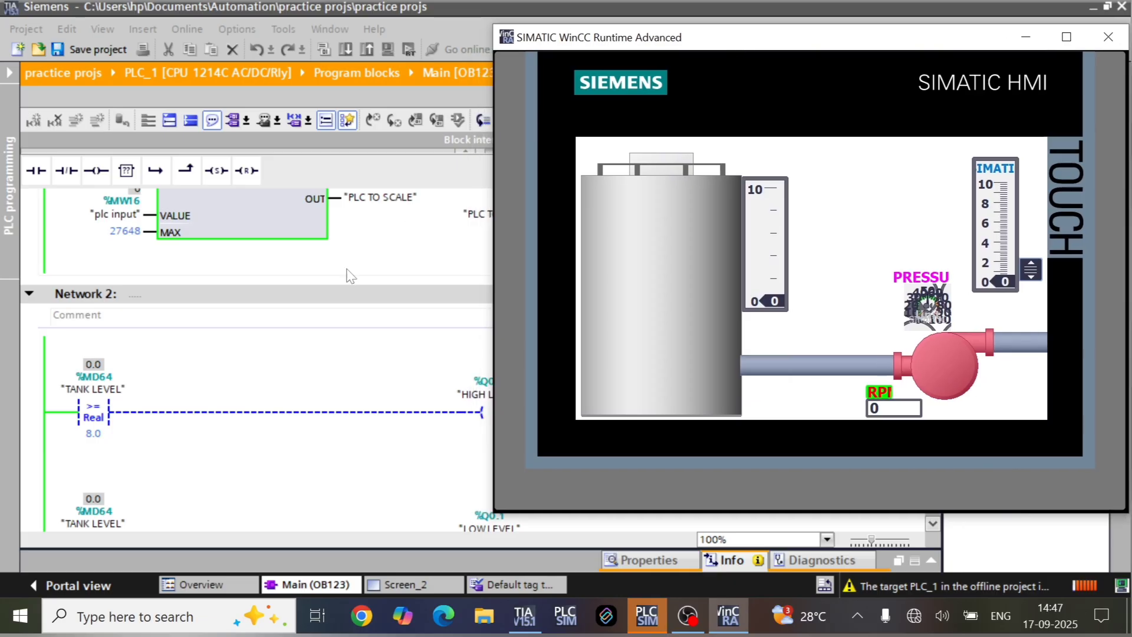
left_click(333, 348)
scroll(336, 350, "down", 6)
scroll(339, 352, "down", 4)
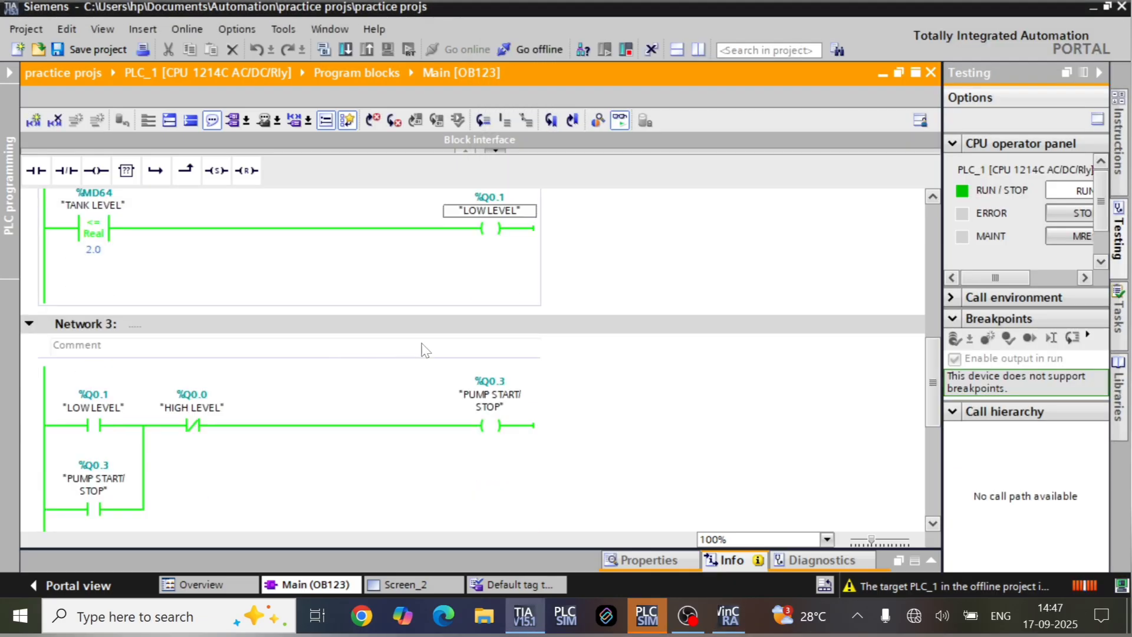
scroll(507, 259, "up", 10)
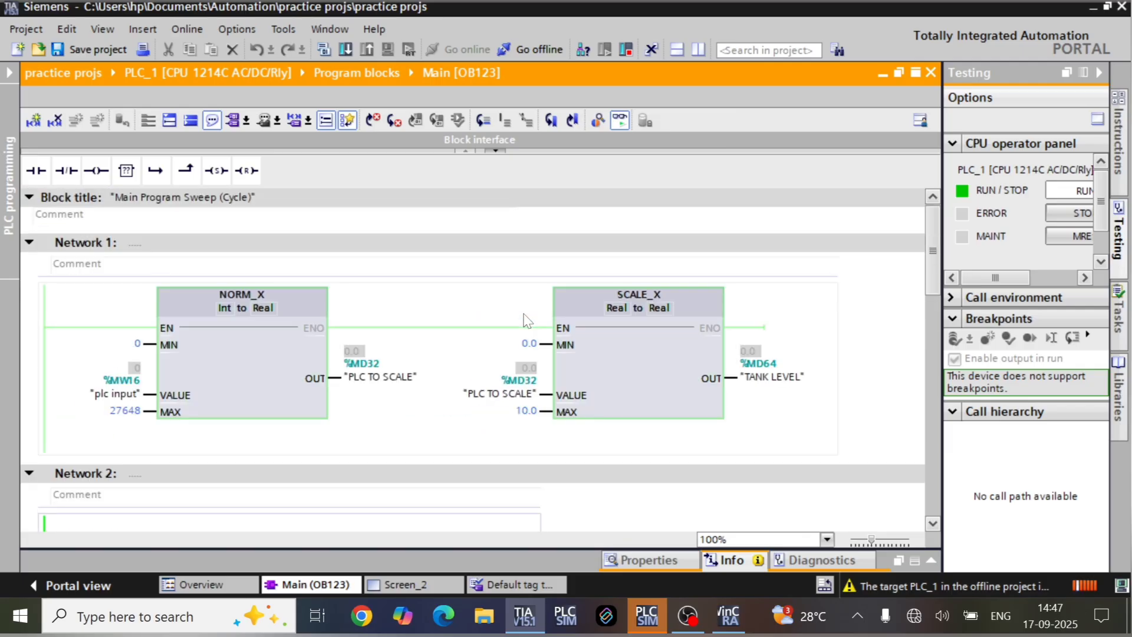
- Test the runtime slider at 8 and 9 against the monitored program and close the WinCC Runtime
left_click(730, 616)
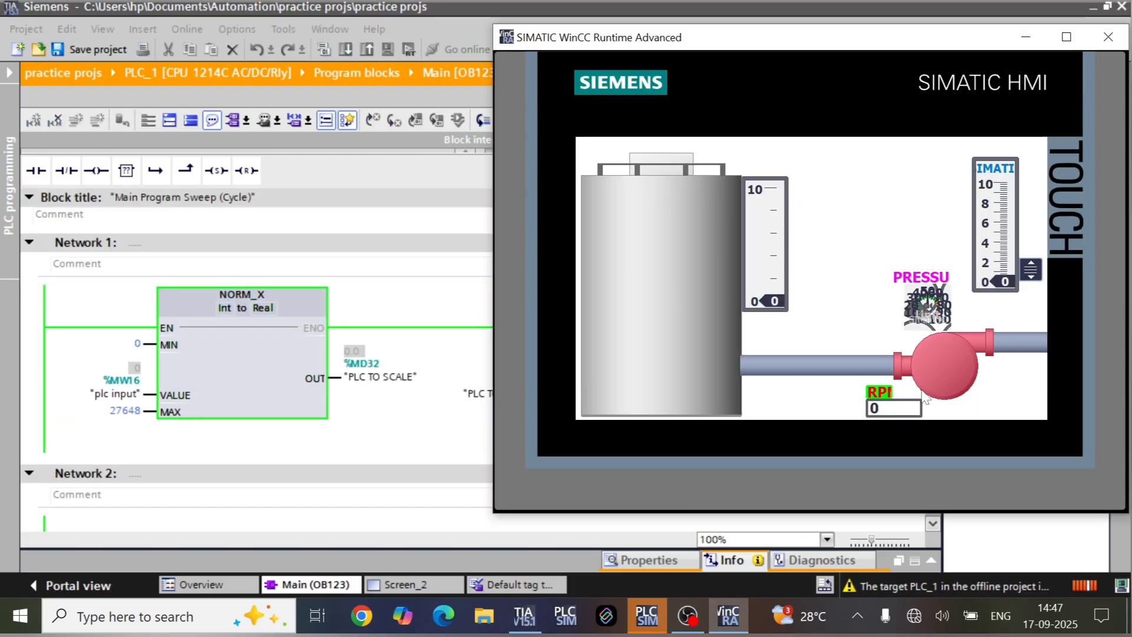
left_click_drag(1027, 266, 1030, 204)
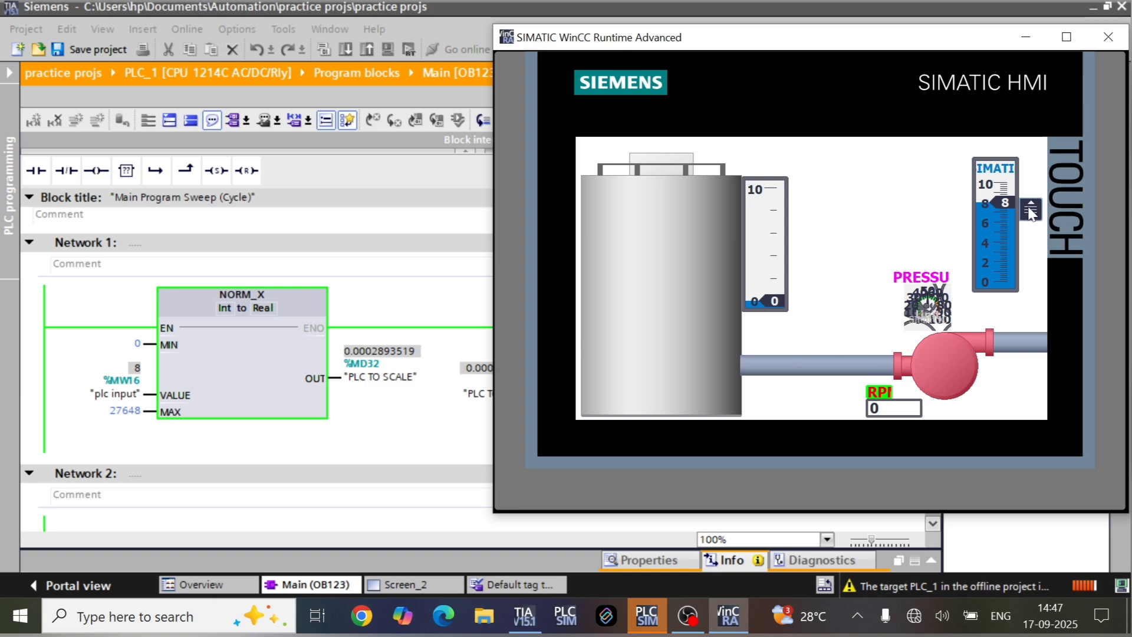
left_click_drag(1028, 209, 1034, 188)
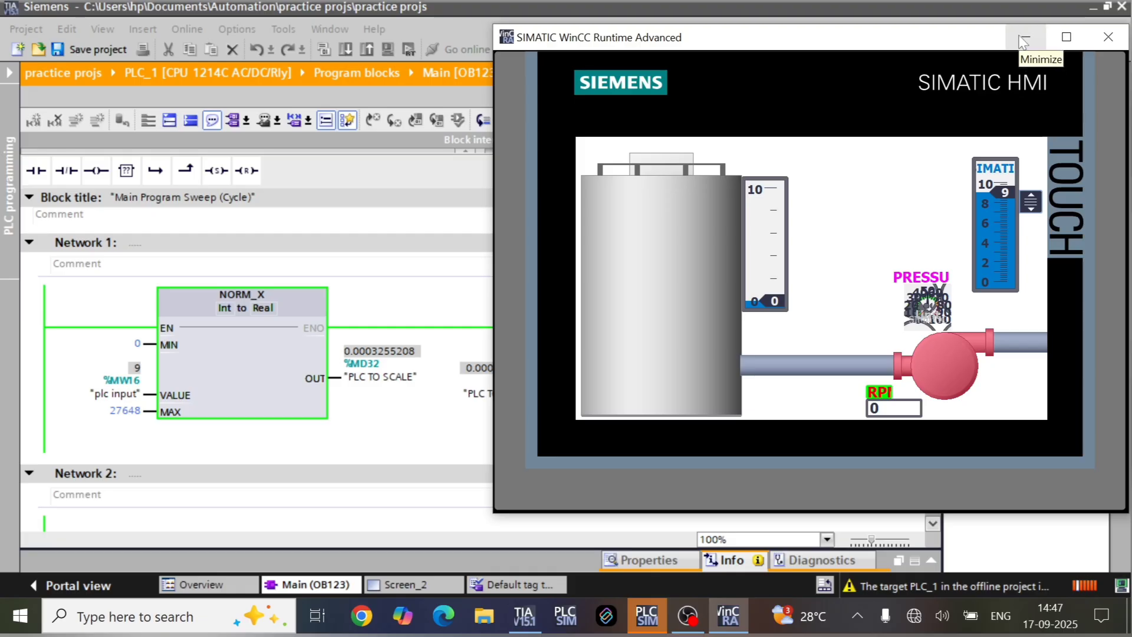
left_click(1109, 37)
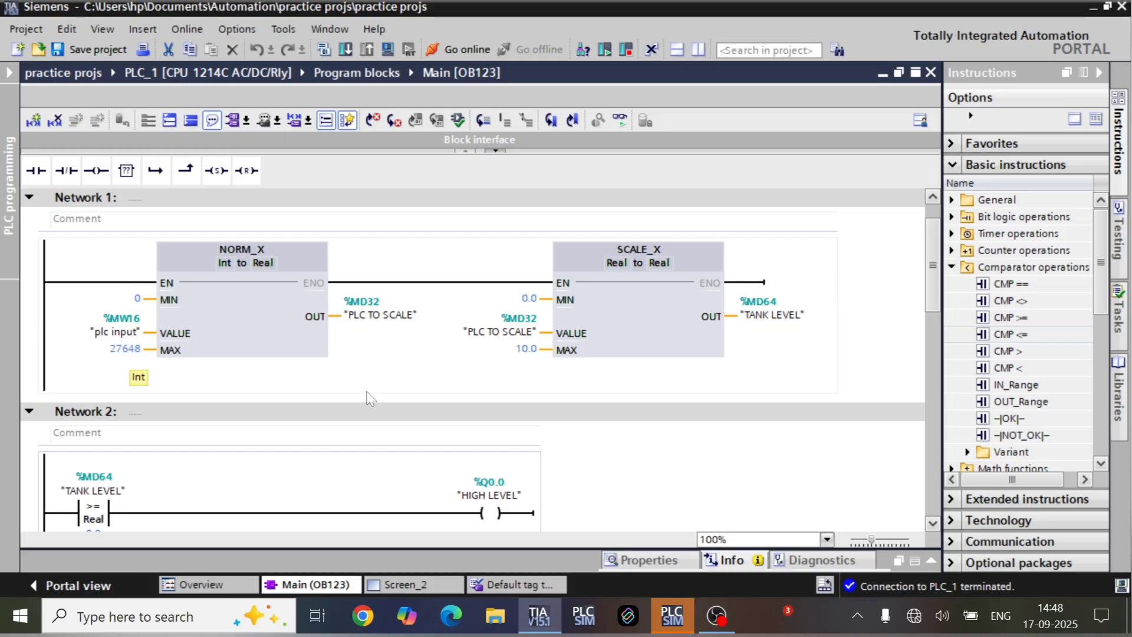
- Set the maximum scale value of Slider_1 in Screen_2 to 27648
left_click(443, 587)
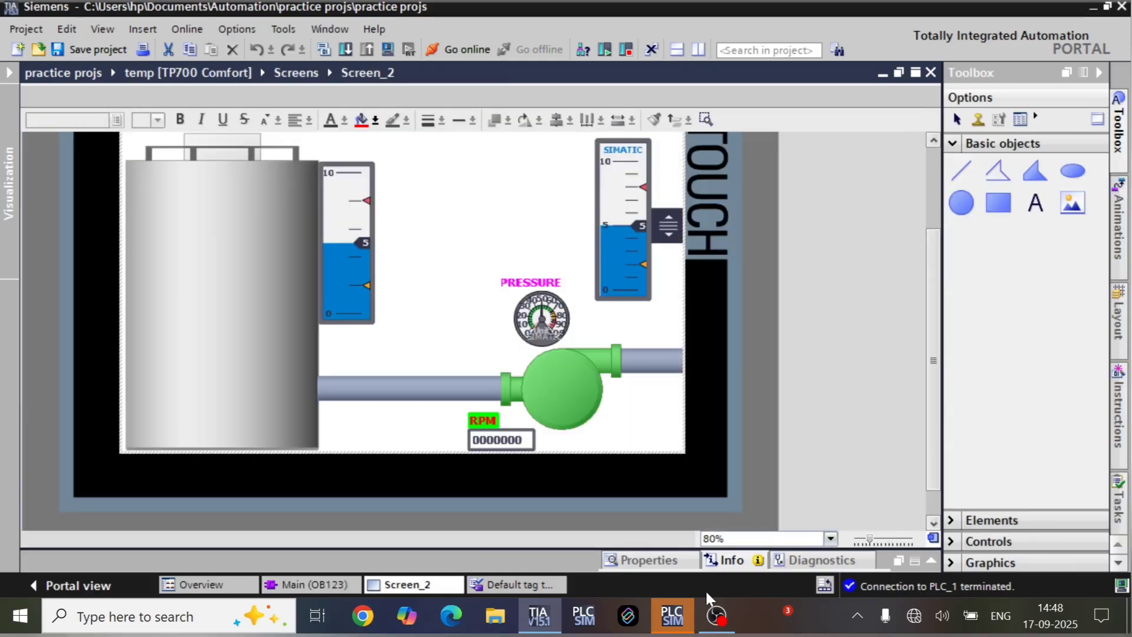
double_click(619, 218)
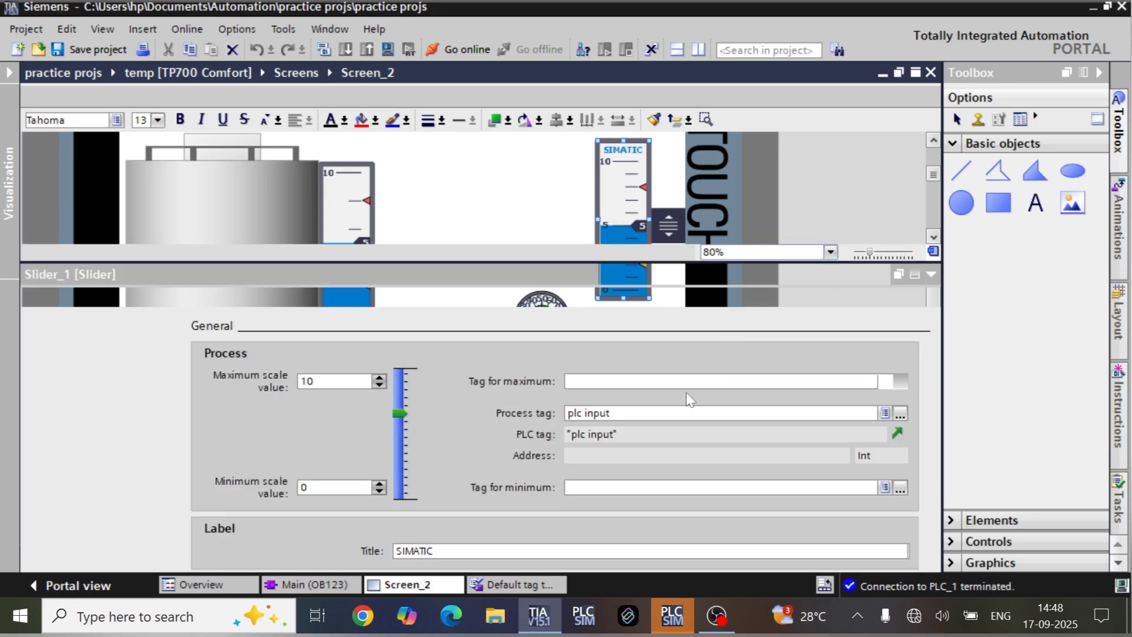
left_click(379, 378)
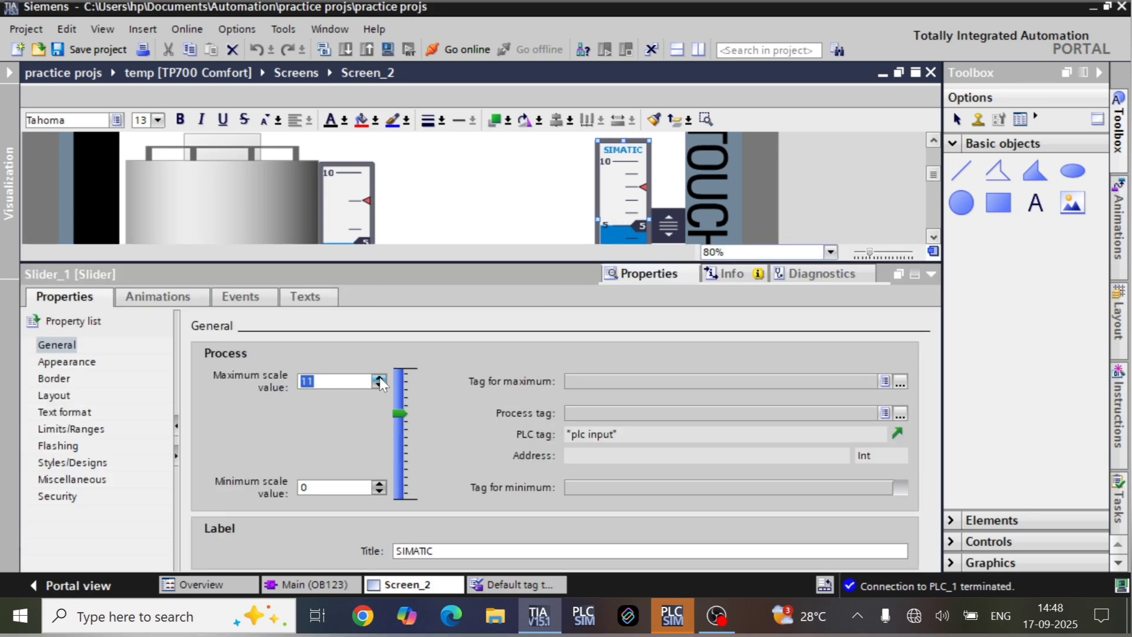
left_click(378, 385)
left_click(378, 385)
left_click(377, 385)
left_click(378, 384)
left_click(378, 385)
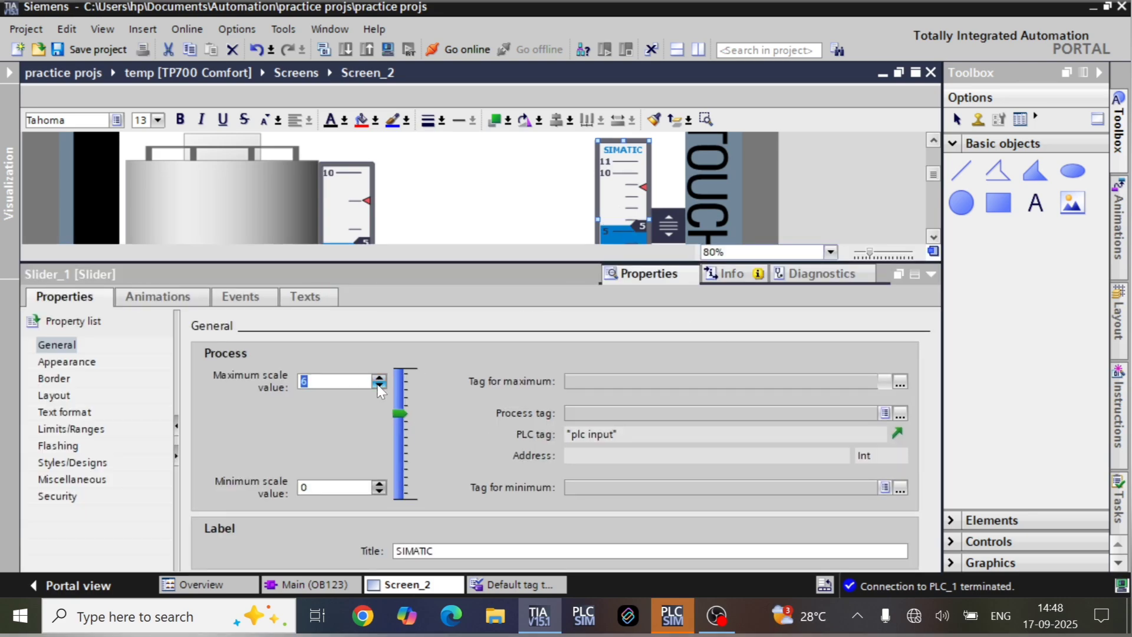
left_click(378, 385)
left_click(378, 385)
left_click(378, 385)
left_click(378, 385)
left_click(378, 384)
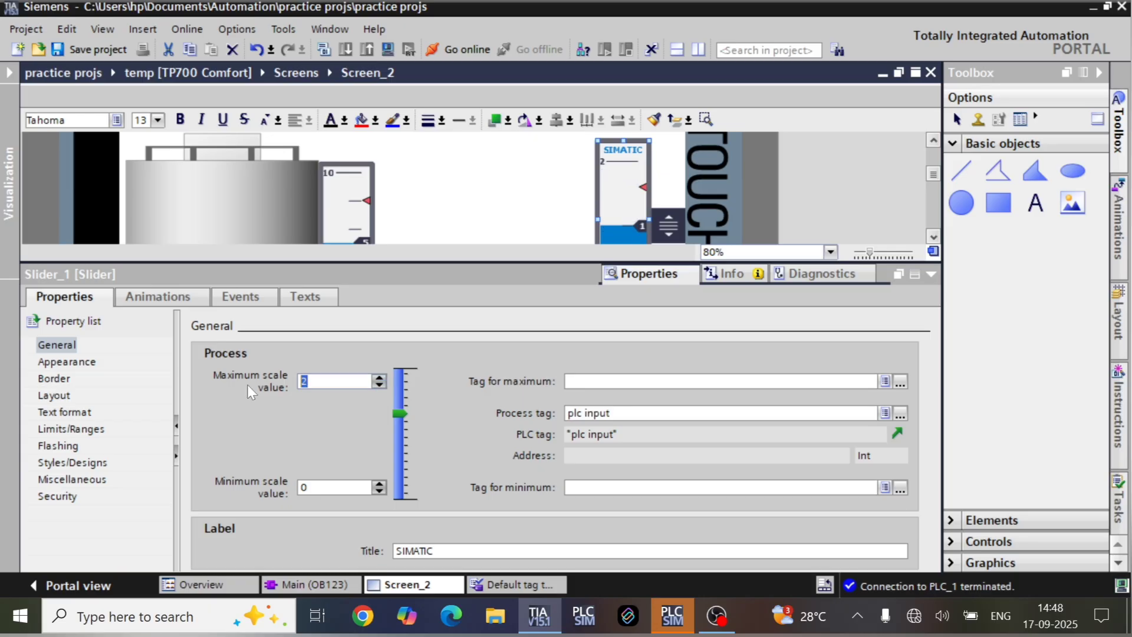
type("27648")
key("Return")
left_click(252, 392)
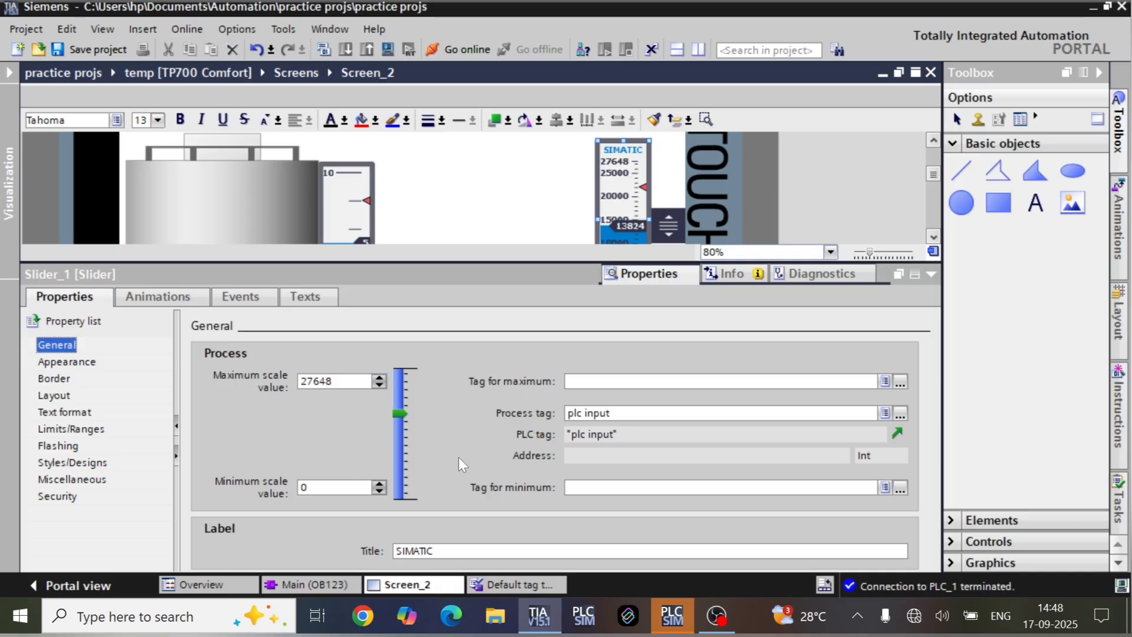
left_click(931, 273)
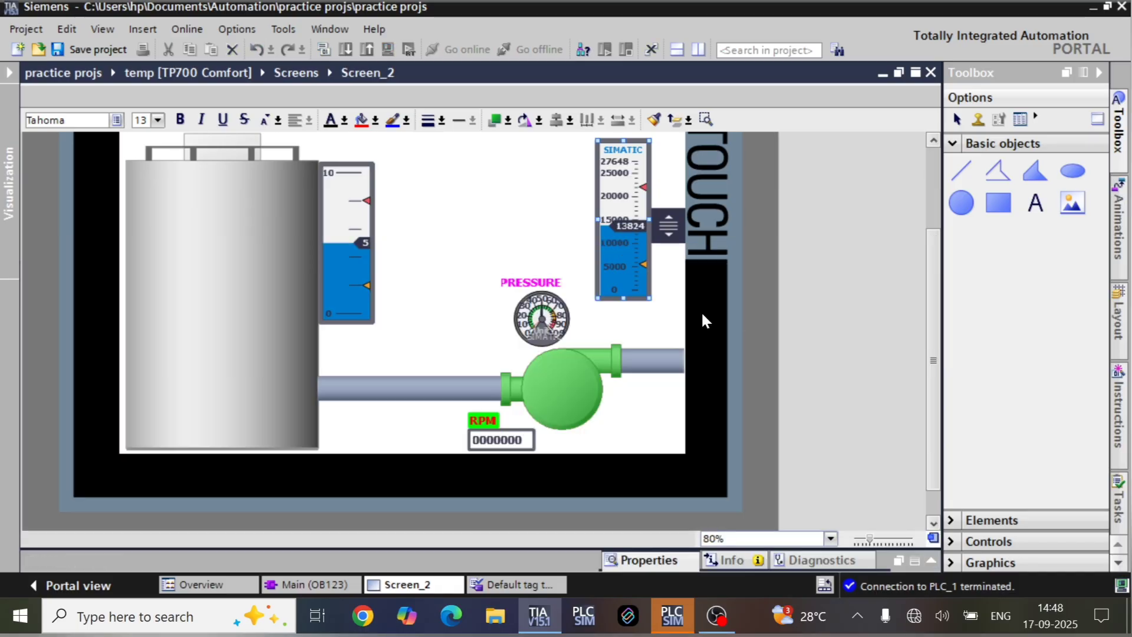
- Save the project, recompile the HMI, restart its runtime simulation and minimize the runtime window
left_click(88, 49)
left_click(332, 50)
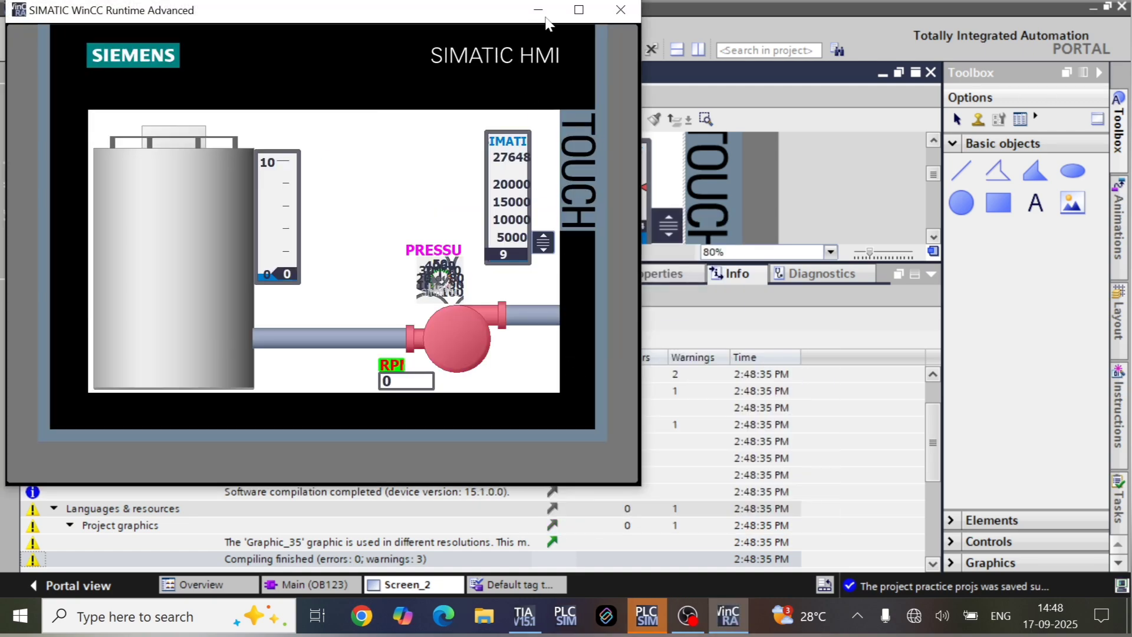
left_click(538, 11)
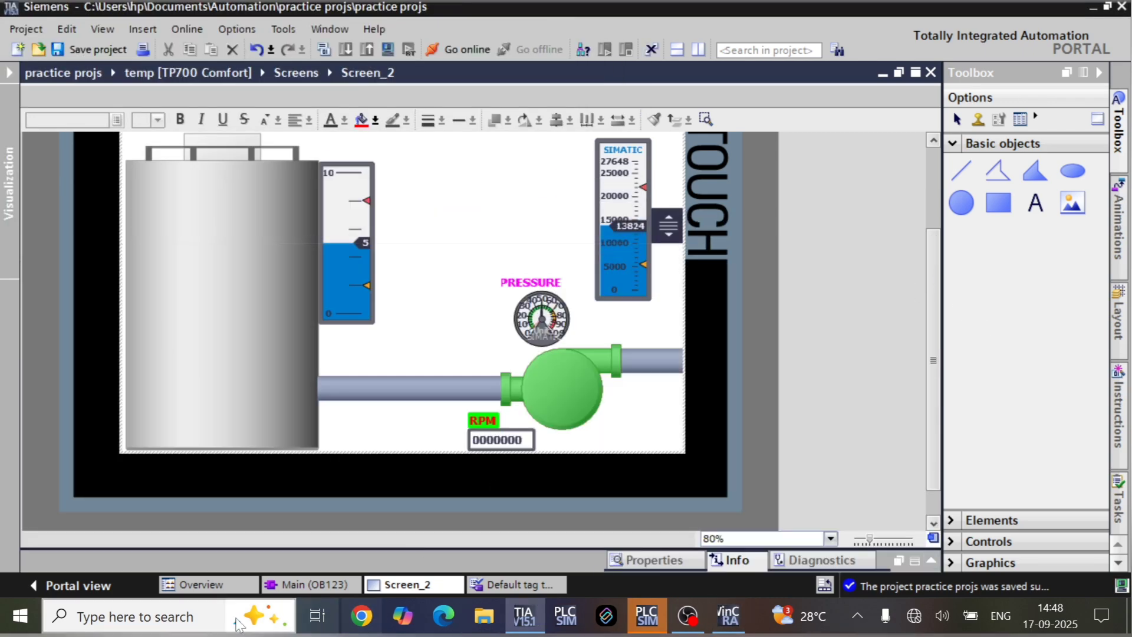
- Turn monitoring of the Main [OB123] block back on and bring up the WinCC Runtime window
left_click(341, 592)
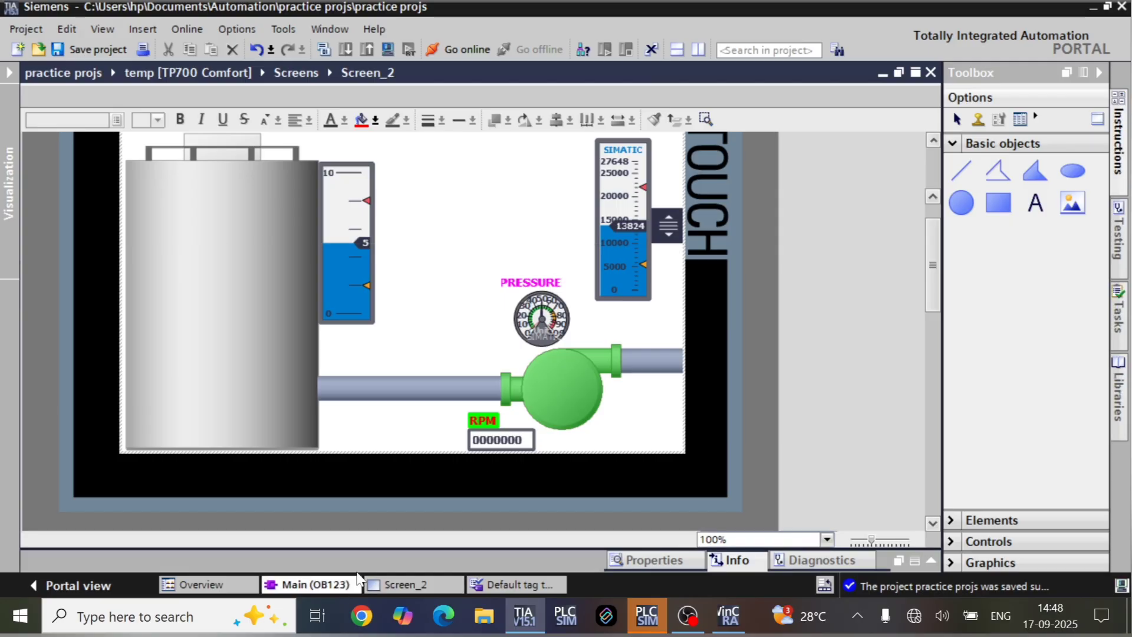
scroll(695, 316, "down", 2)
scroll(642, 389, "up", 3)
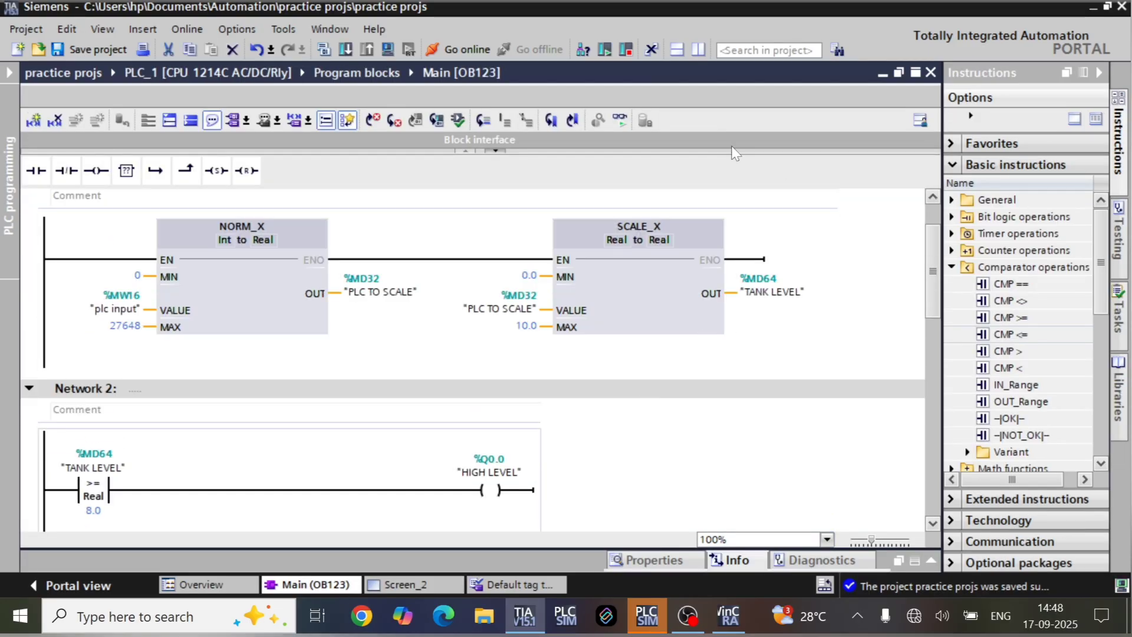
left_click(620, 120)
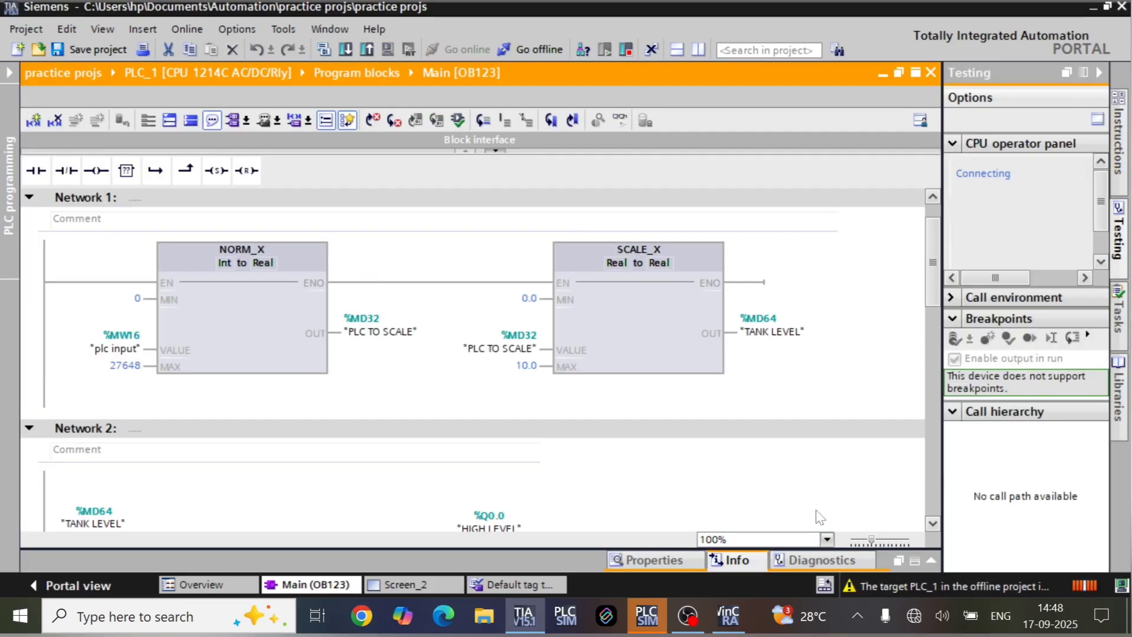
left_click(730, 616)
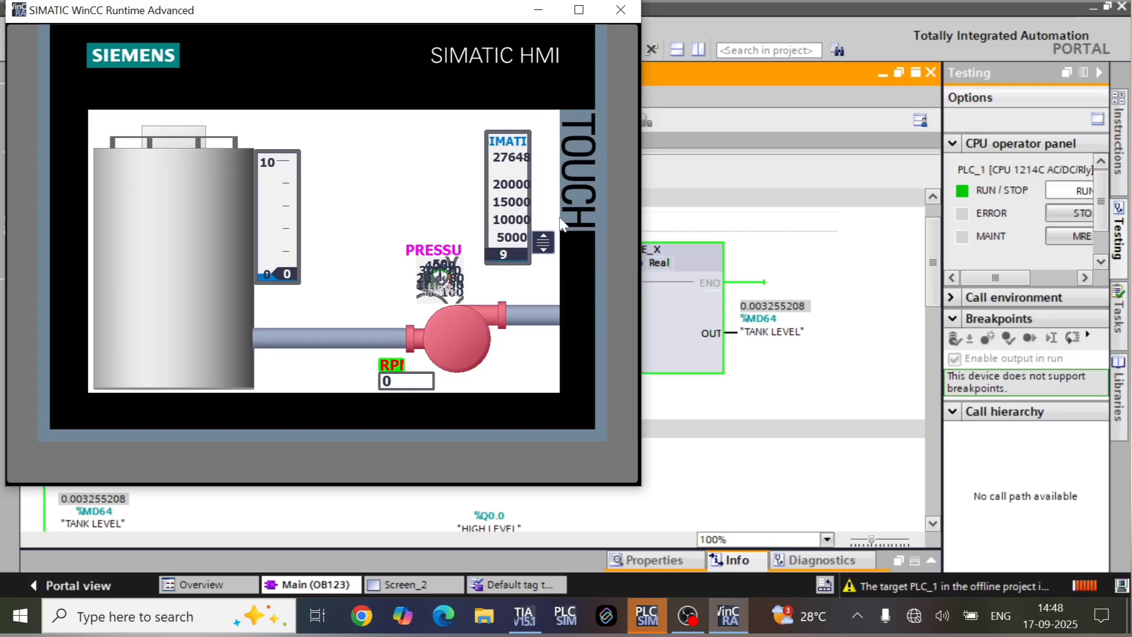
- Move the WinCC Runtime window aside, raise the slider to 25179 and examine Networks 2 and 3 of the monitored program
left_click_drag(239, 13, 758, 60)
left_click_drag(1068, 284, 1065, 219)
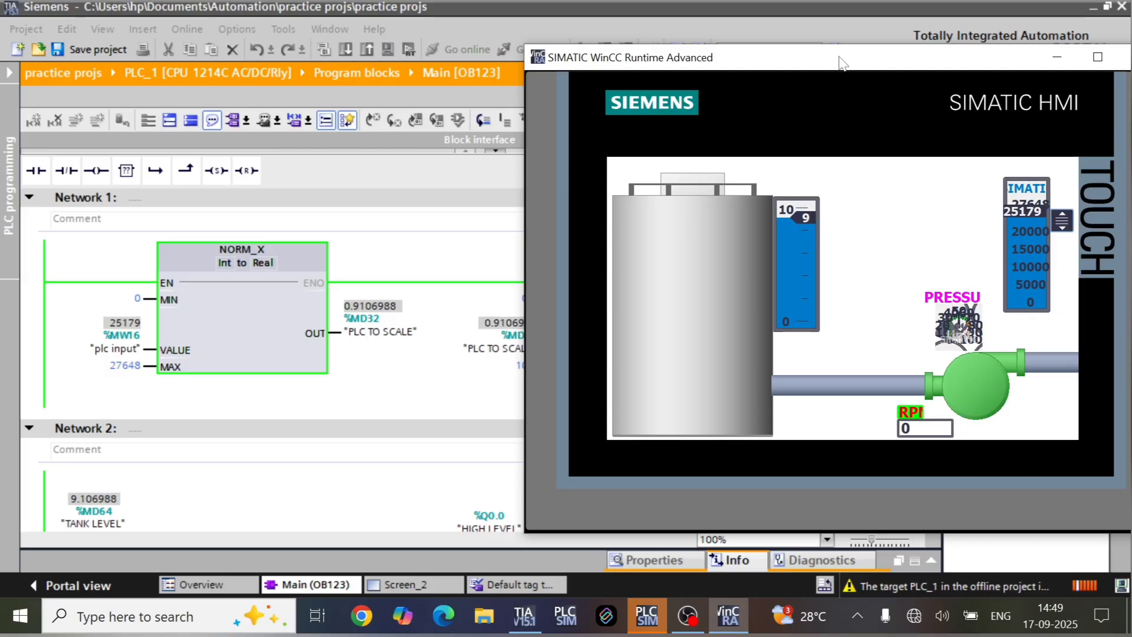
left_click_drag(842, 63, 812, 16)
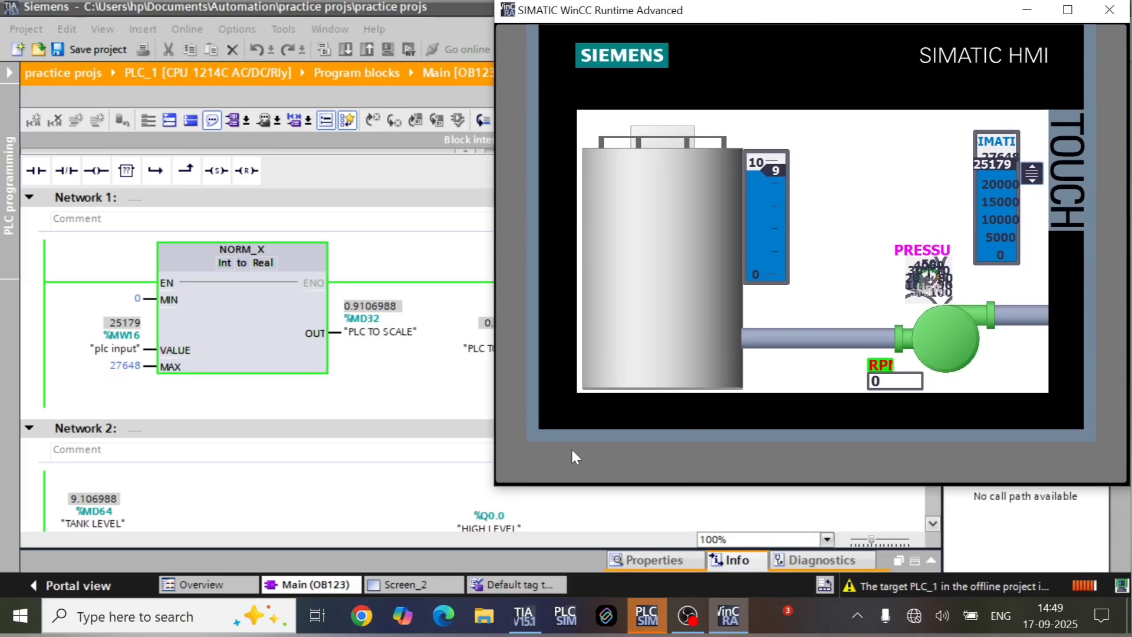
left_click(417, 479)
scroll(417, 479, "down", 5)
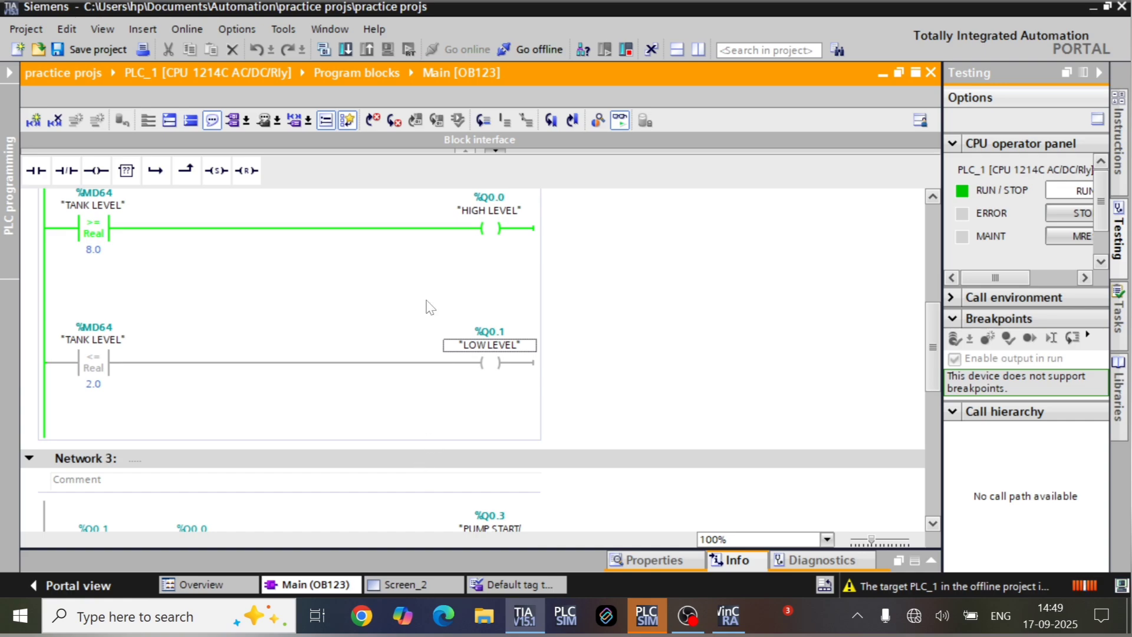
scroll(430, 321, "down", 3)
scroll(261, 424, "down", 3)
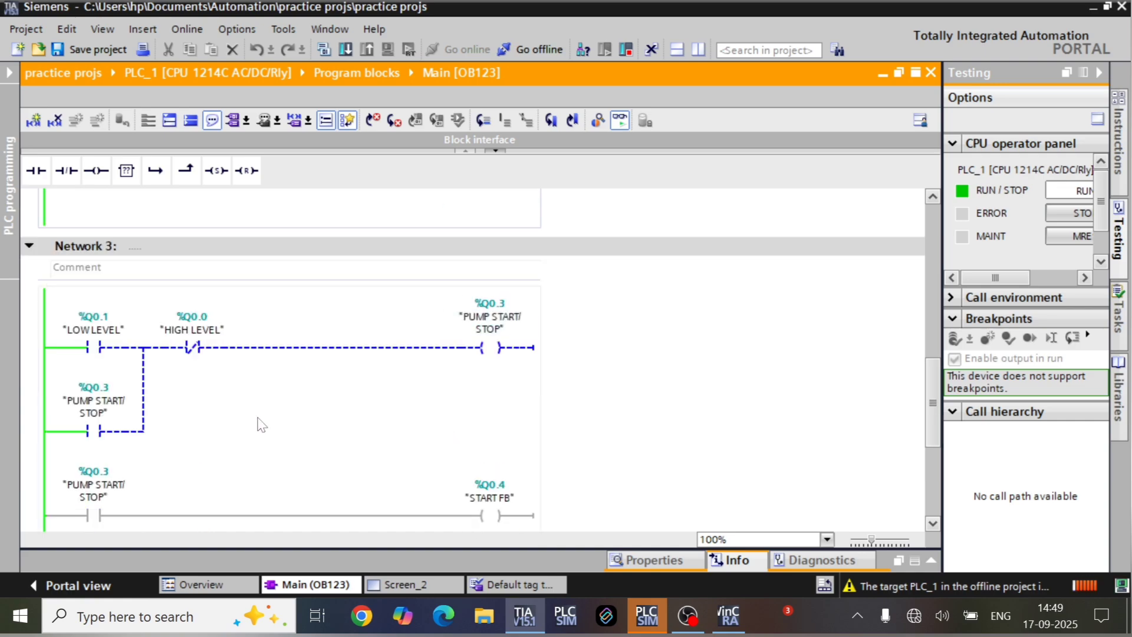
scroll(283, 424, "down", 3)
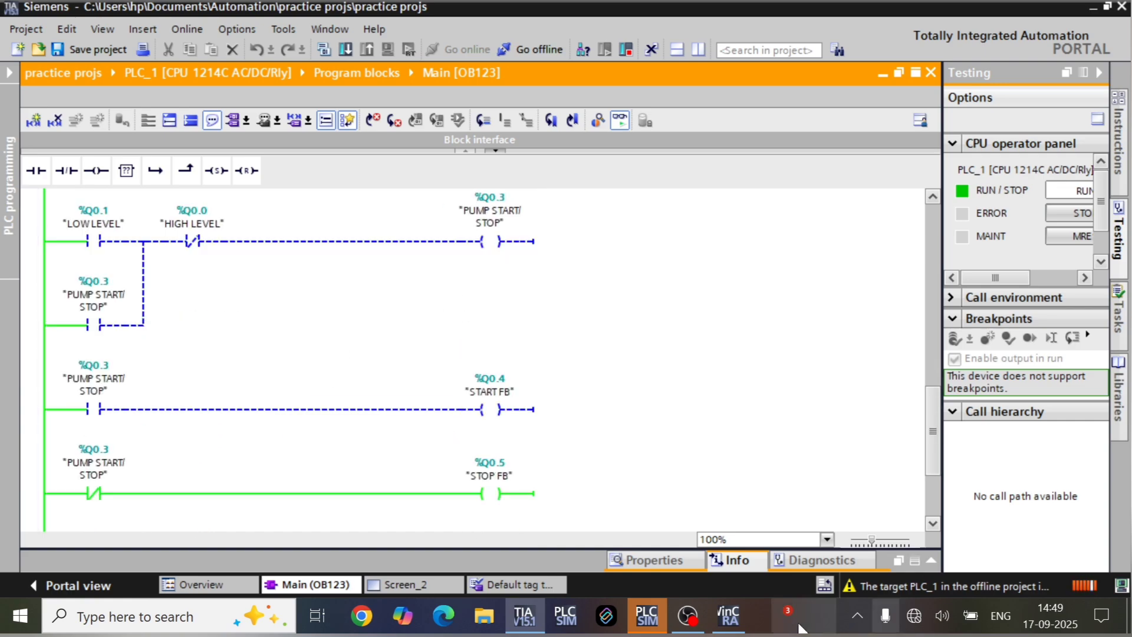
- Lower the runtime slider to 6582 and 4937, checking the TANK LEVEL comparators in Network 2
left_click(729, 615)
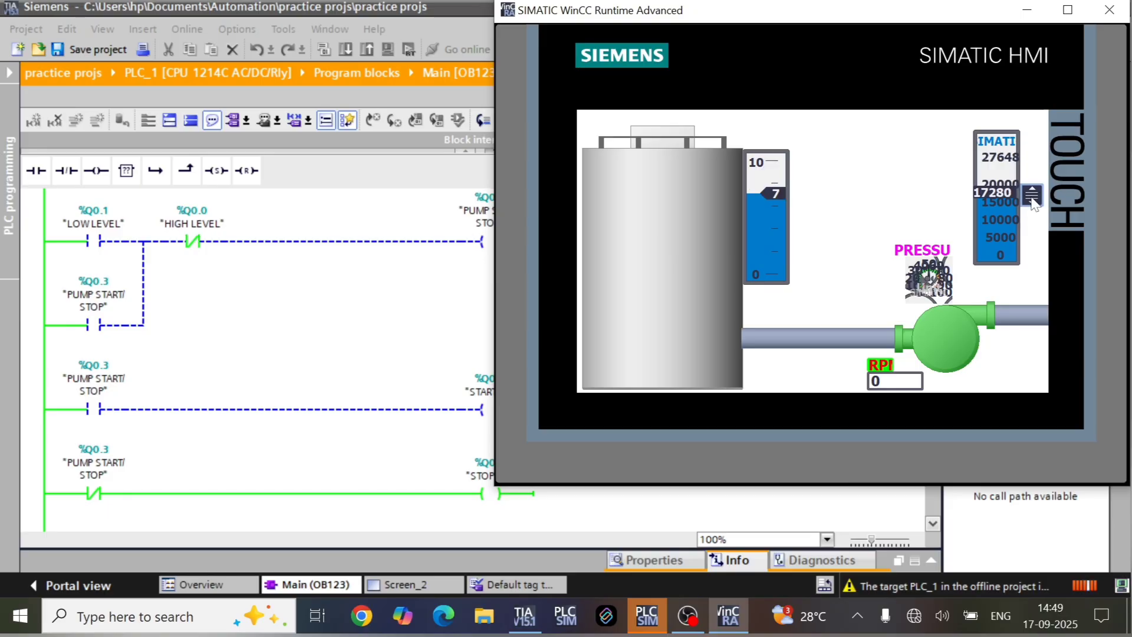
left_click_drag(1033, 203, 1030, 235)
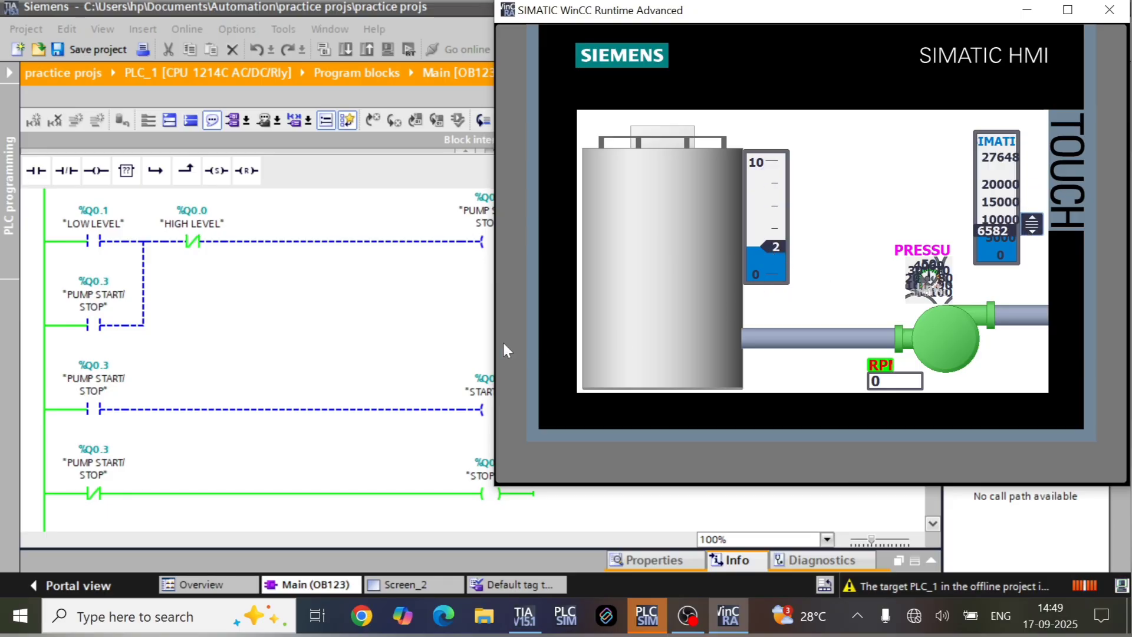
left_click(443, 343)
scroll(441, 342, "up", 5)
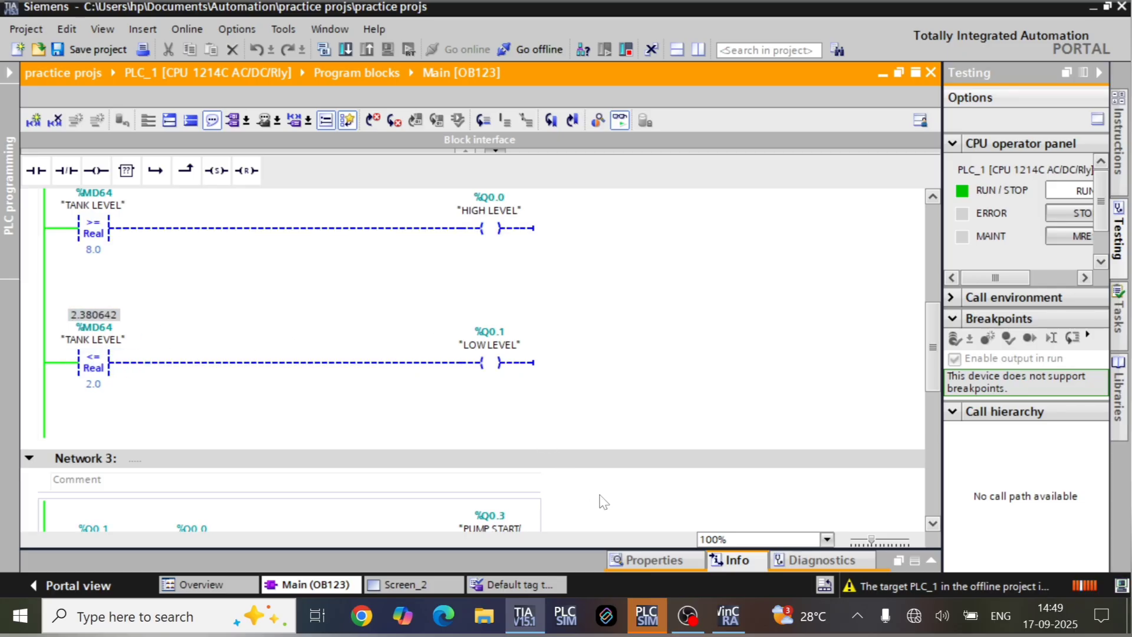
left_click(729, 616)
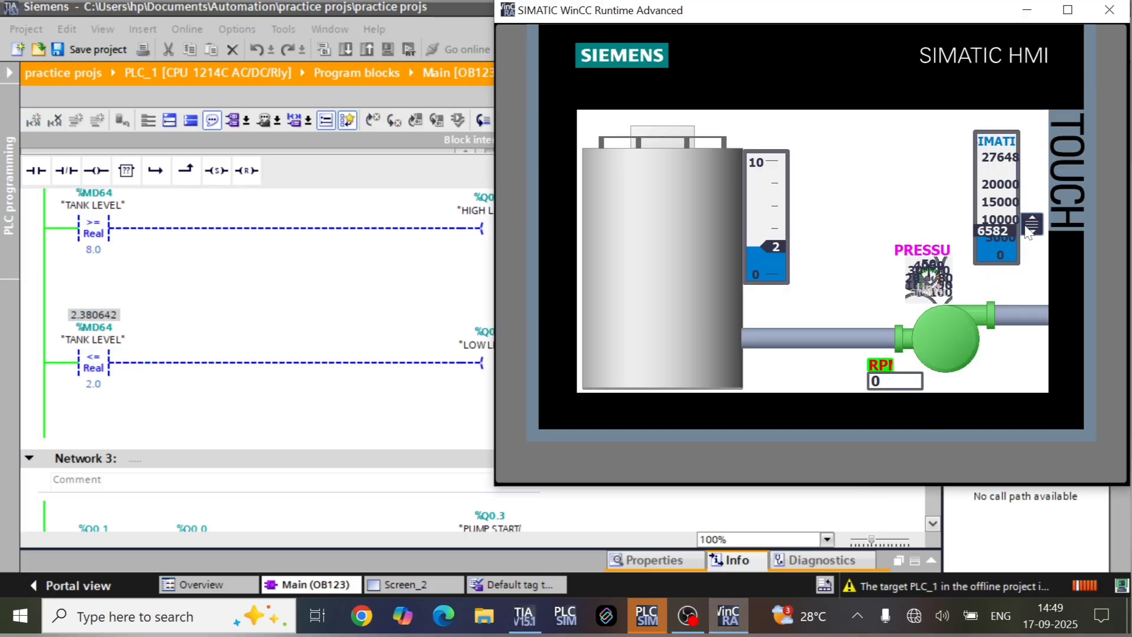
left_click_drag(1026, 226, 1028, 246)
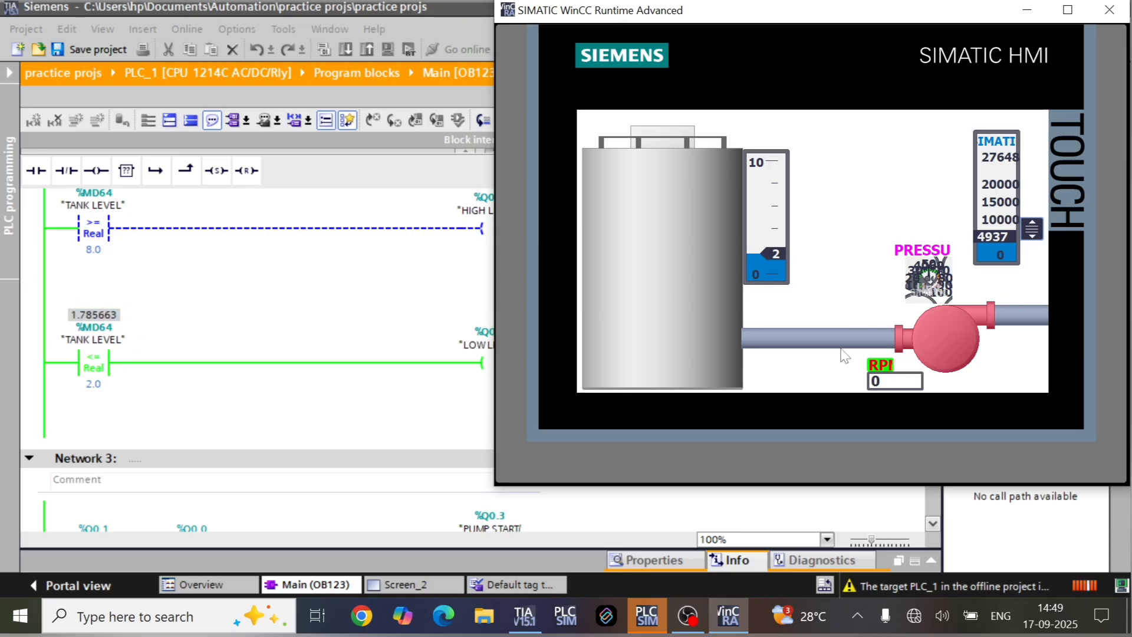
- Swing the runtime slider through 22217, 0, 23698, 822 and 24685 to test the pump's response at high and low tank levels
left_click_drag(1031, 241, 1036, 182)
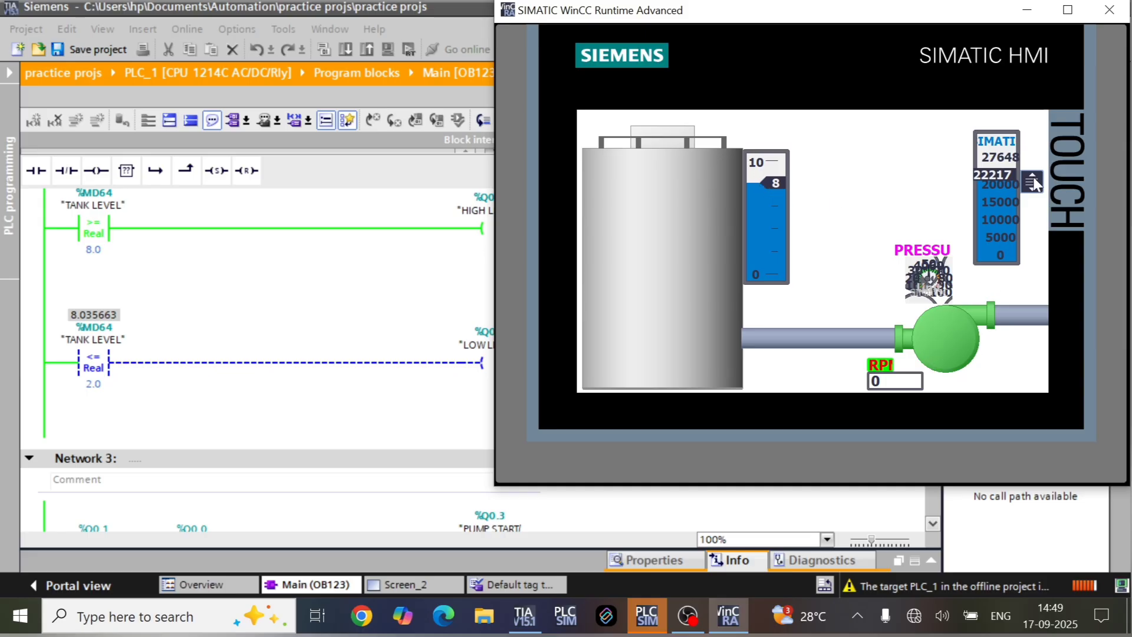
left_click_drag(1036, 185, 1017, 257)
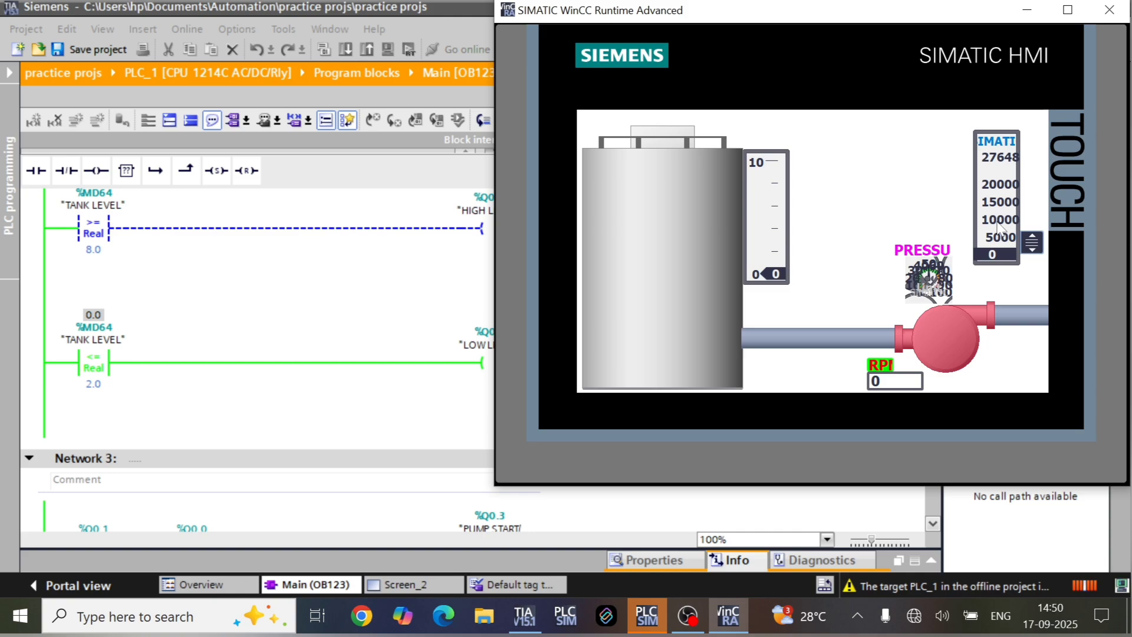
left_click_drag(1035, 248, 1032, 177)
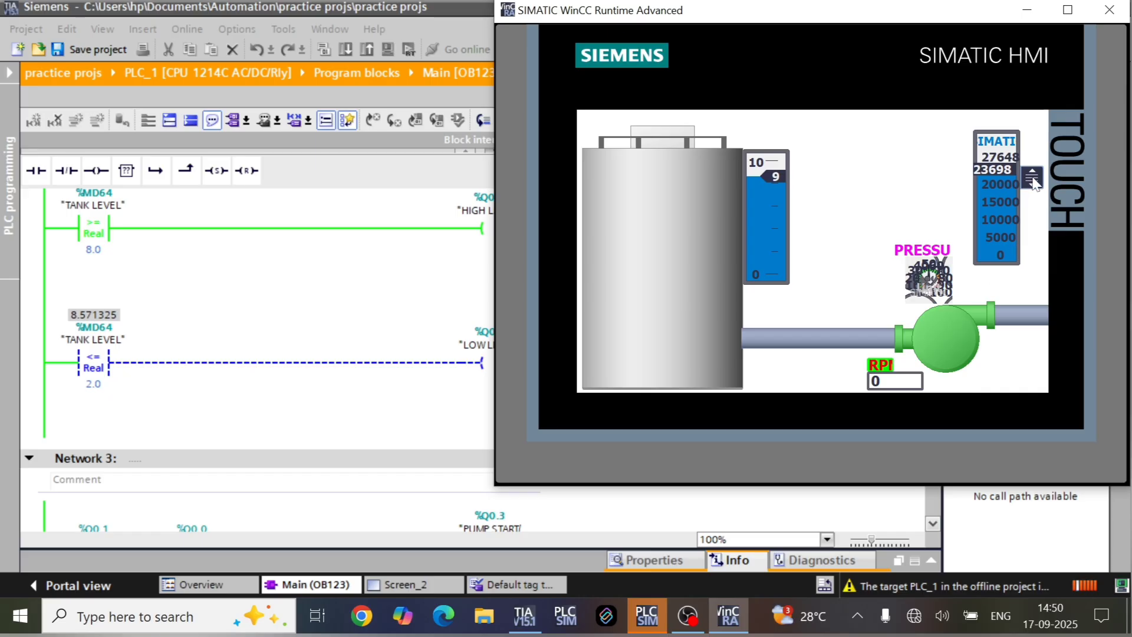
left_click_drag(1032, 183, 1031, 258)
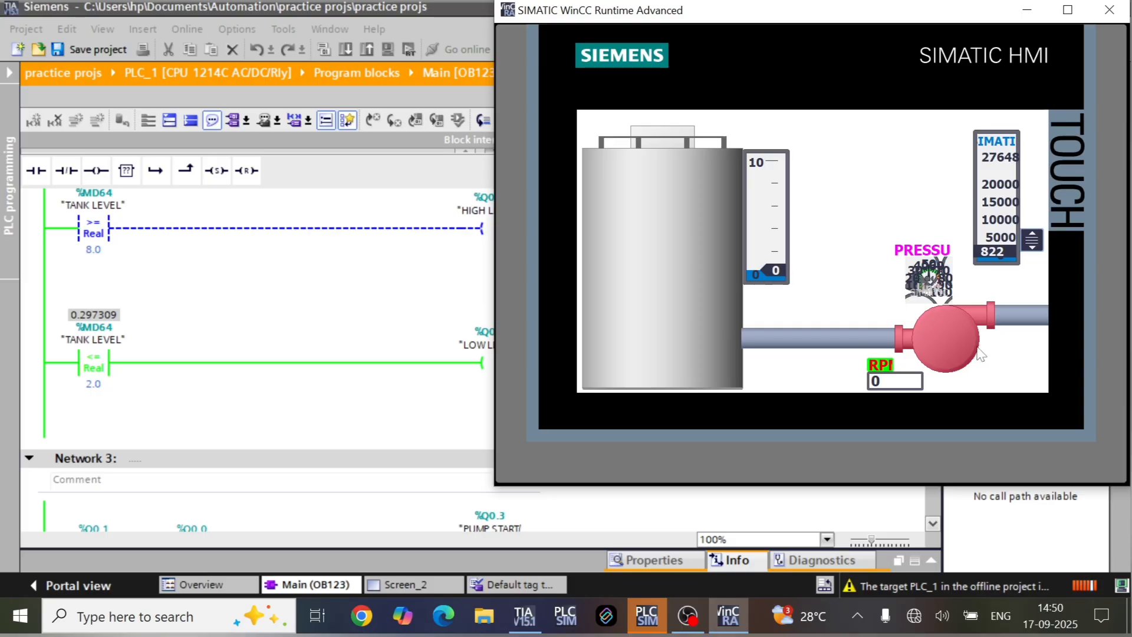
left_click_drag(1041, 247, 1035, 175)
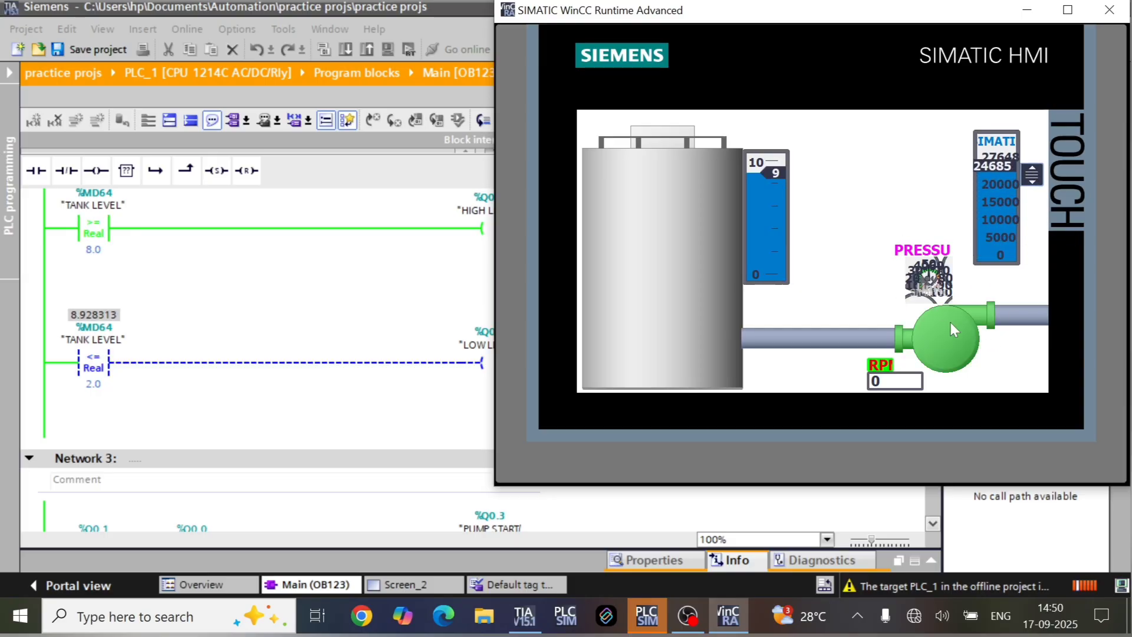
- Minimize the runtime window and review the scaling, level comparator and pump logic in Networks 1 to 3 at the high tank level
left_click(1026, 10)
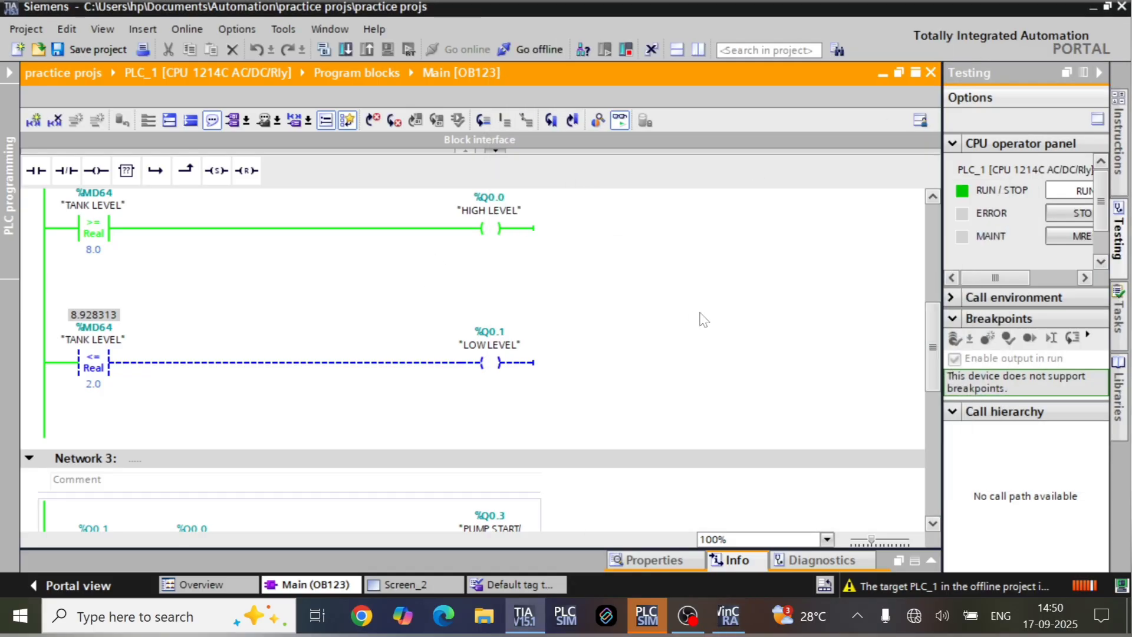
scroll(697, 326, "up", 3)
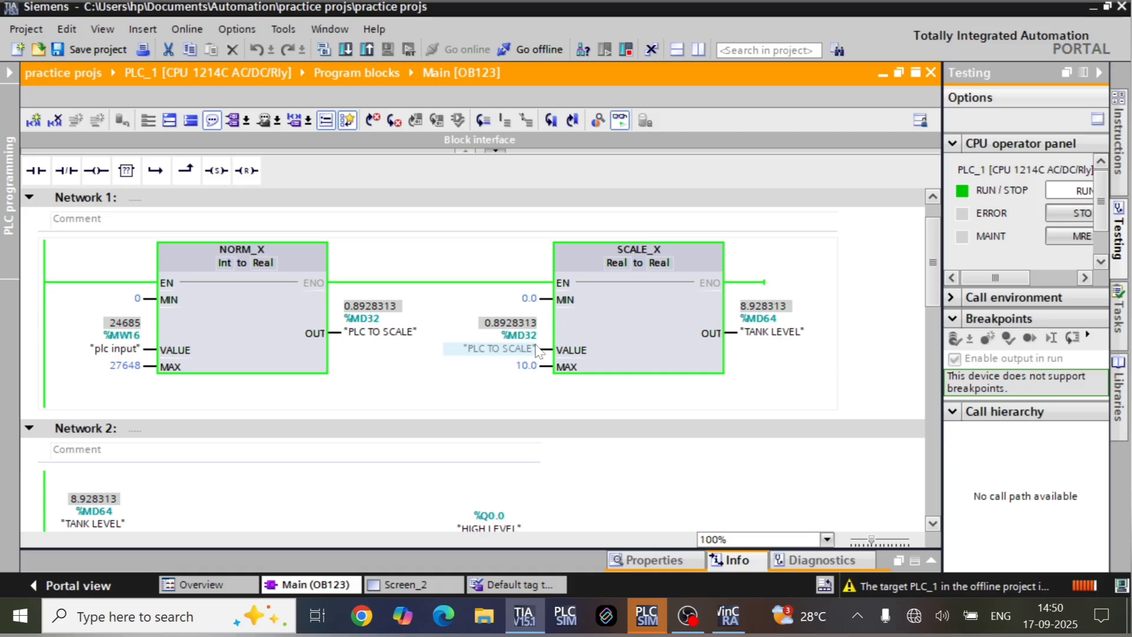
scroll(537, 348, "down", 3)
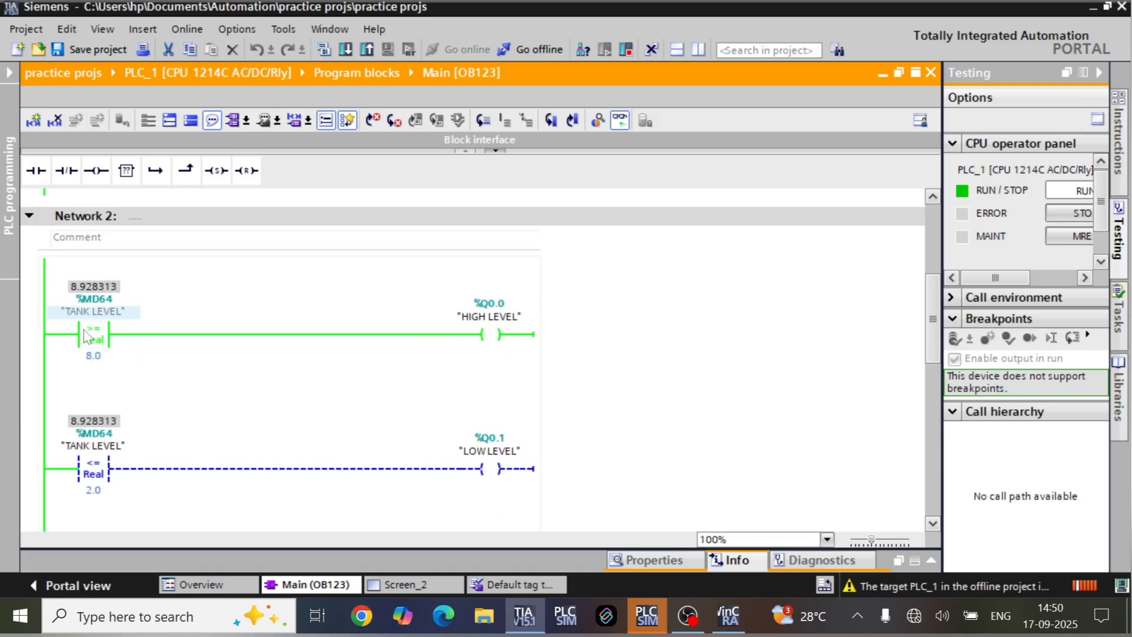
scroll(469, 373, "down", 3)
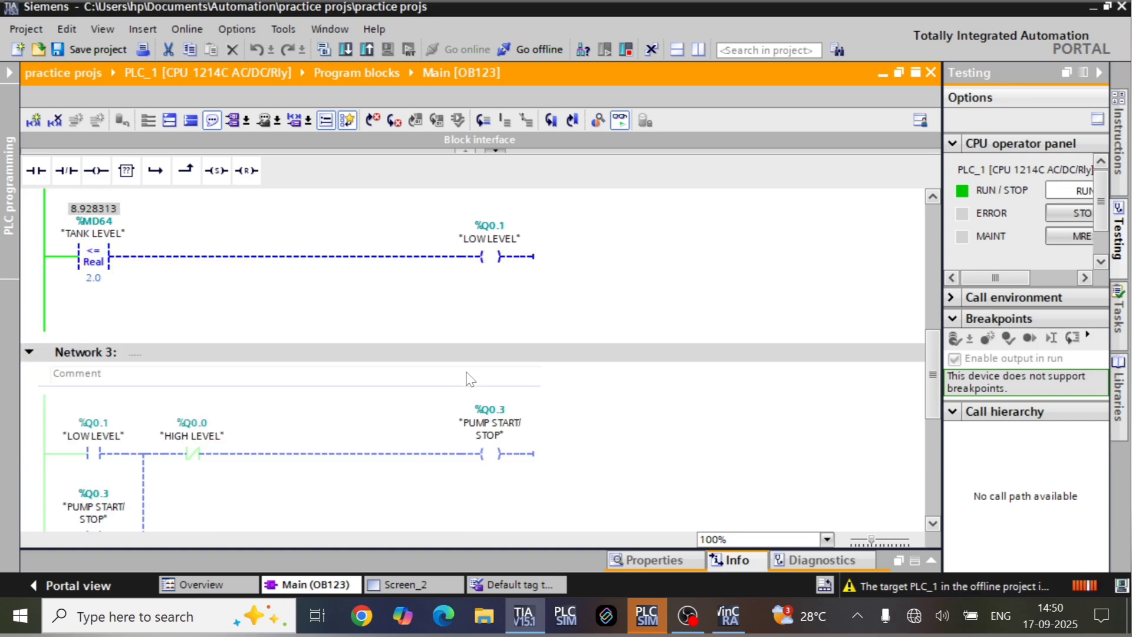
scroll(167, 472, "down", 3)
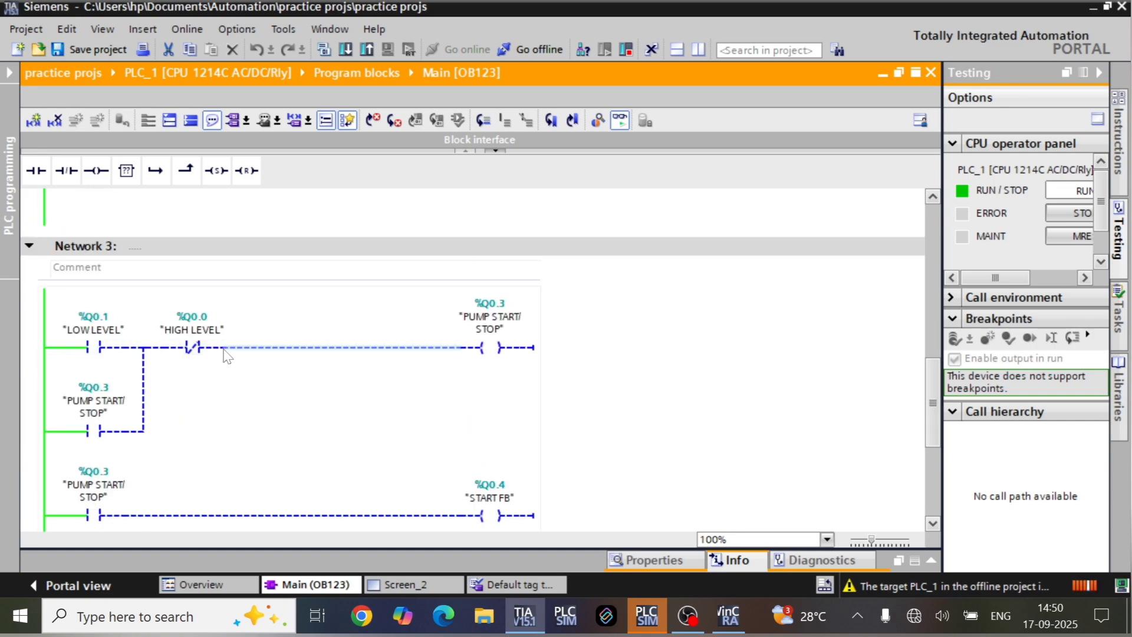
scroll(540, 390, "down", 3)
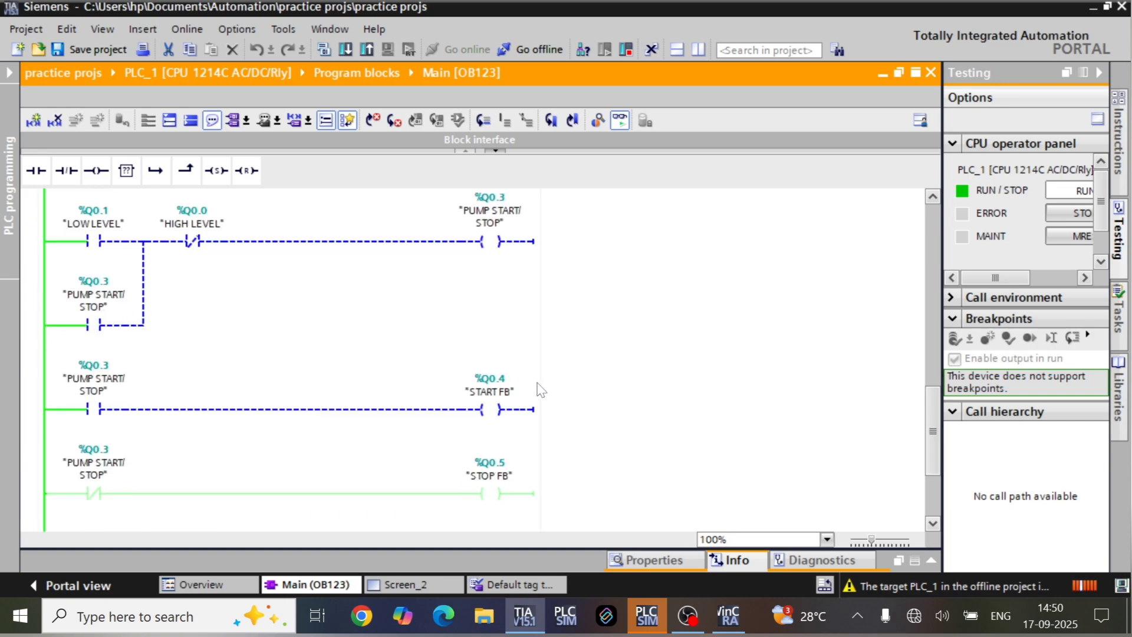
- Lower the runtime slider to 3620, examine the pump rungs in Network 3, and raise the slider to 15140
left_click(729, 616)
left_click_drag(1027, 184, 1029, 242)
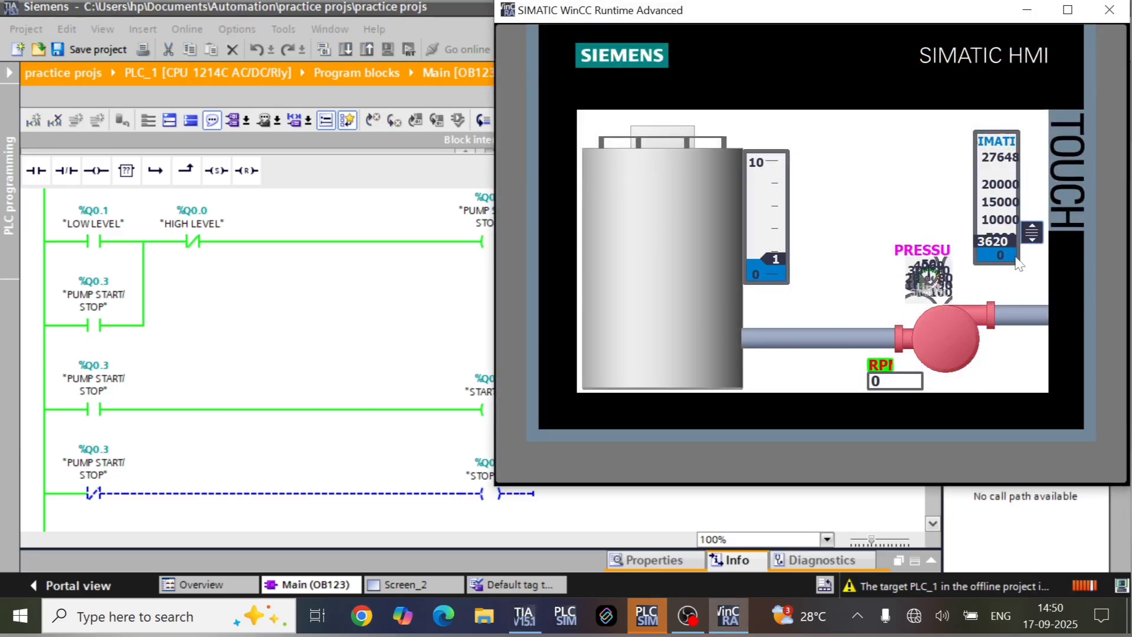
left_click(436, 317)
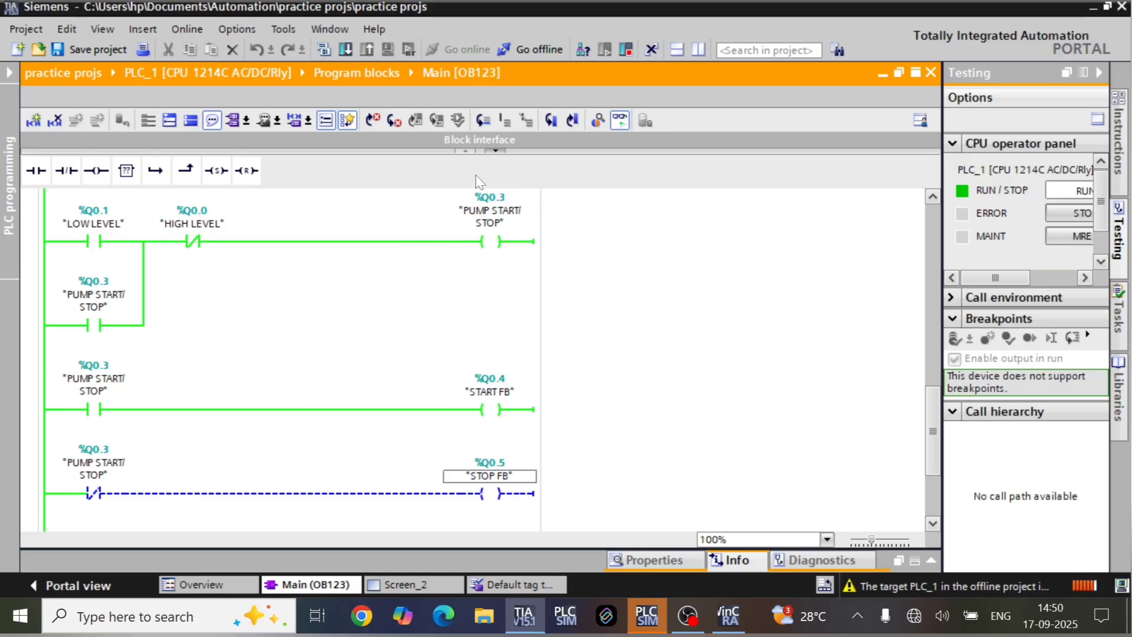
left_click(733, 616)
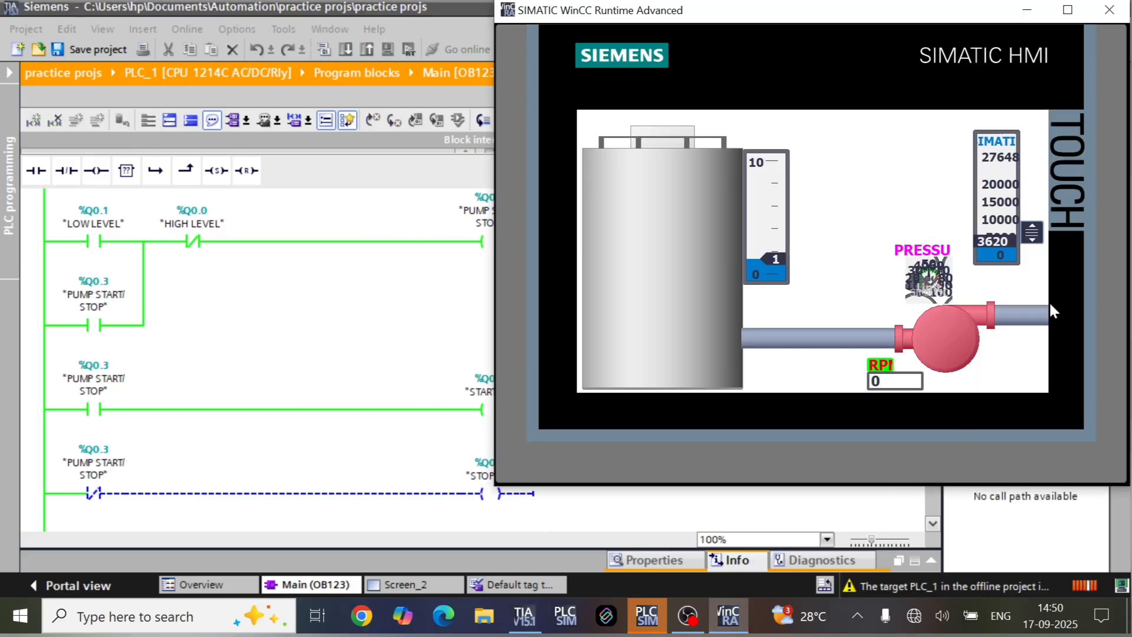
left_click_drag(1031, 232, 1041, 204)
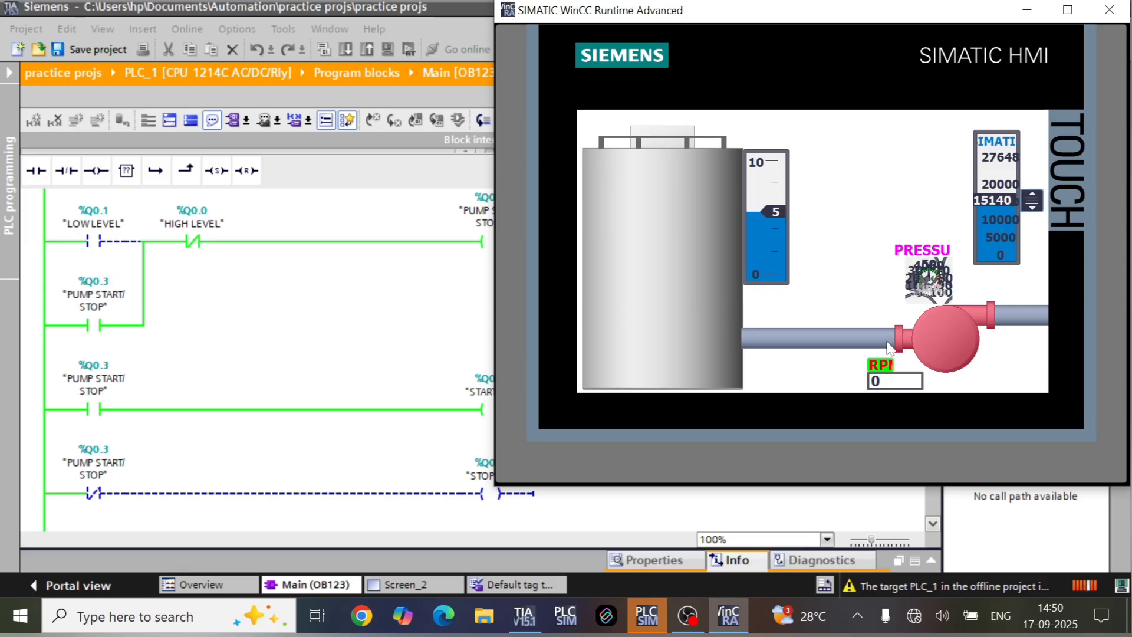
- Examine the level comparators and the pump latch in Networks 2 and 3 at the mid tank level and close the WinCC Runtime
left_click(461, 344)
scroll(412, 324, "up", 3)
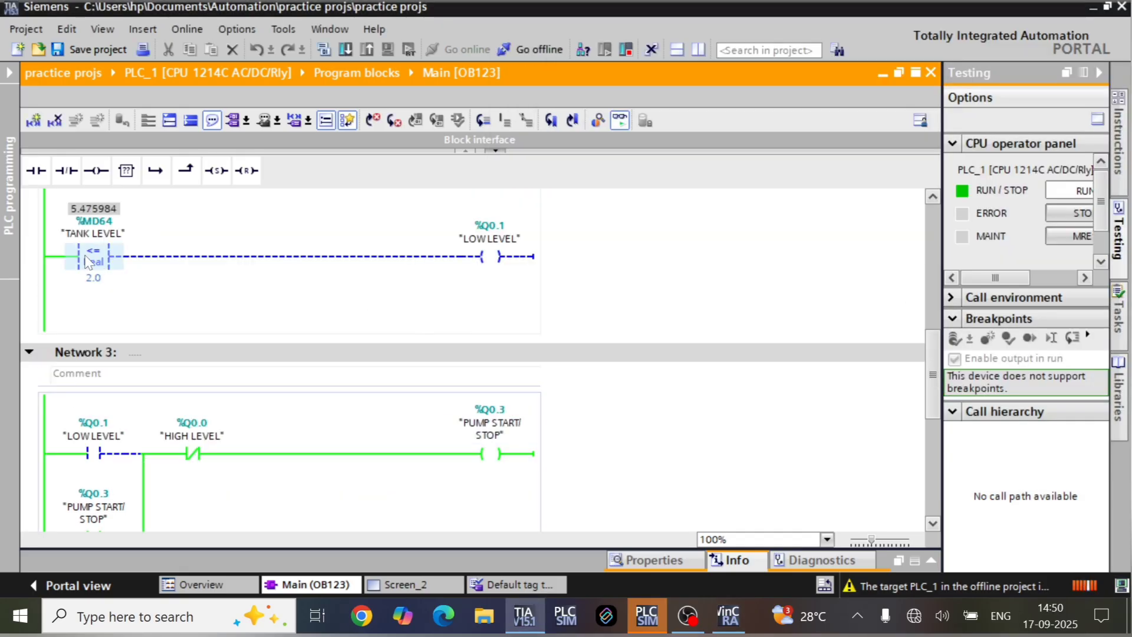
scroll(583, 277, "down", 3)
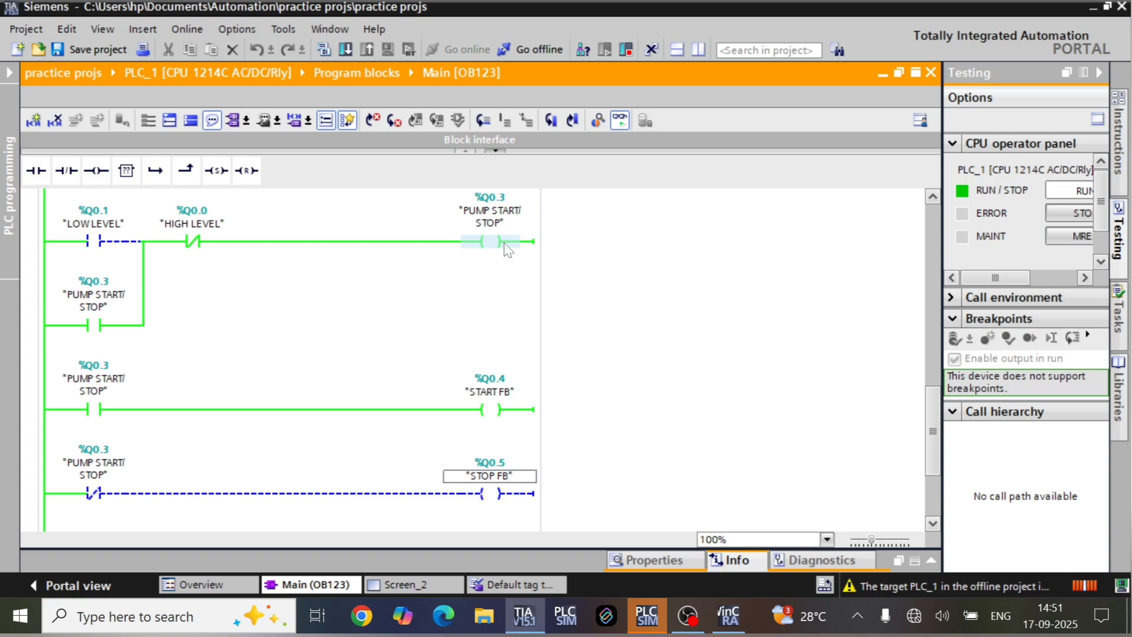
scroll(505, 249, "up", 3)
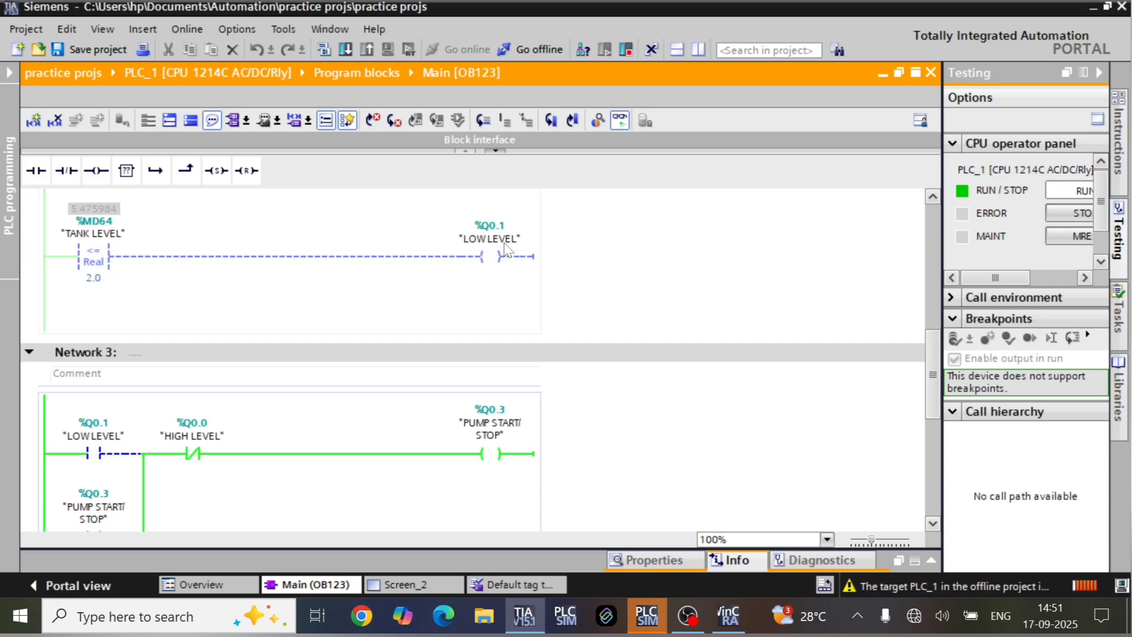
scroll(120, 297, "up", 2)
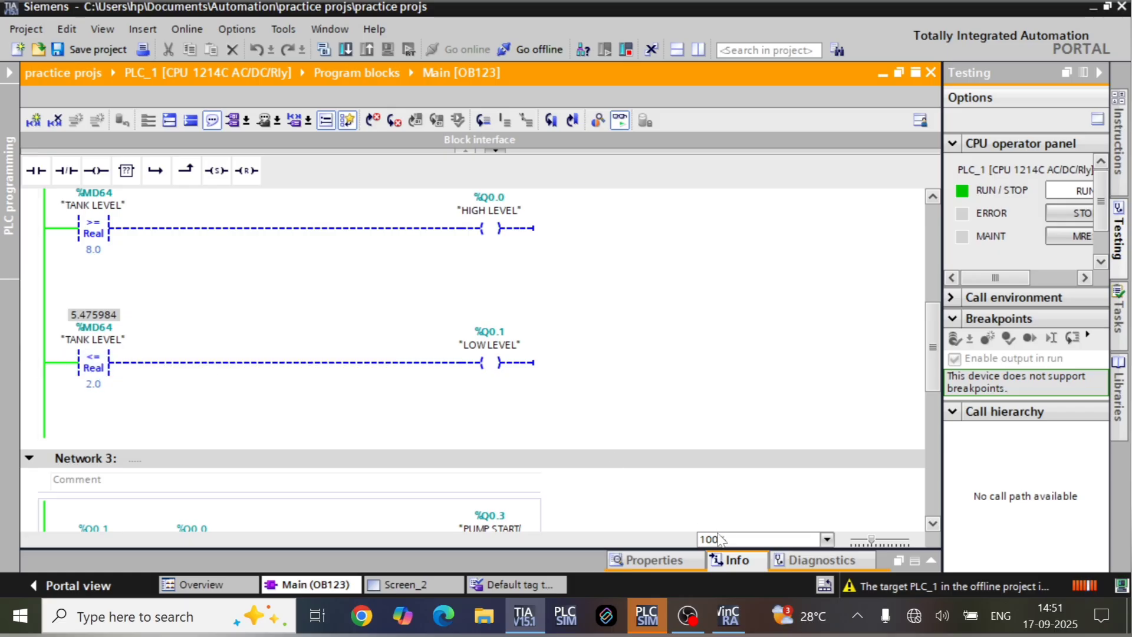
left_click(738, 624)
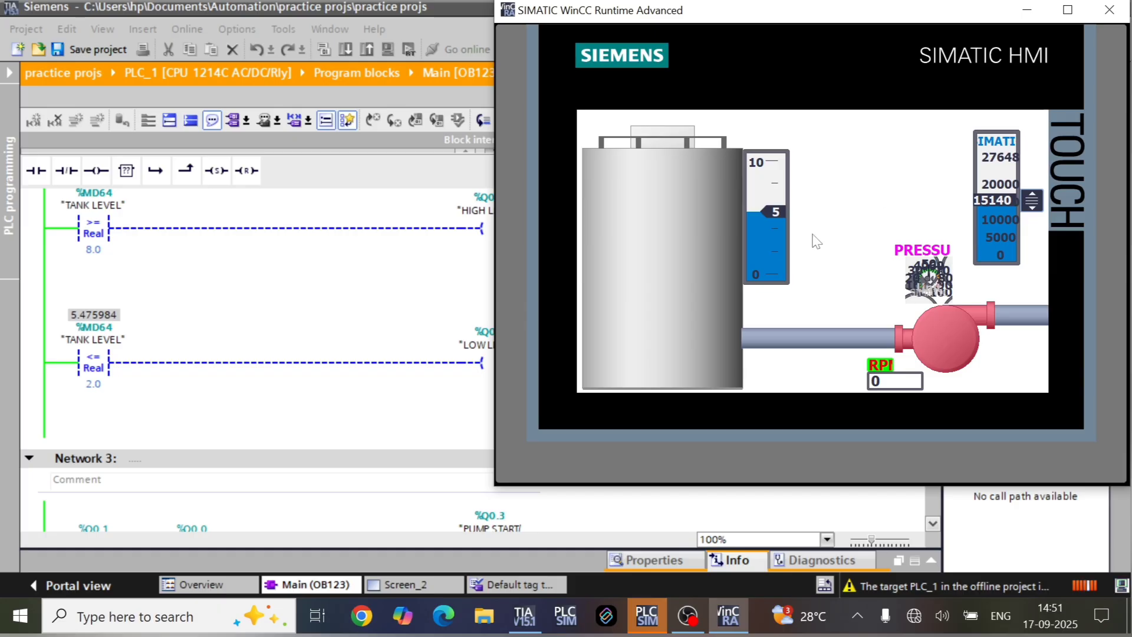
left_click(1109, 10)
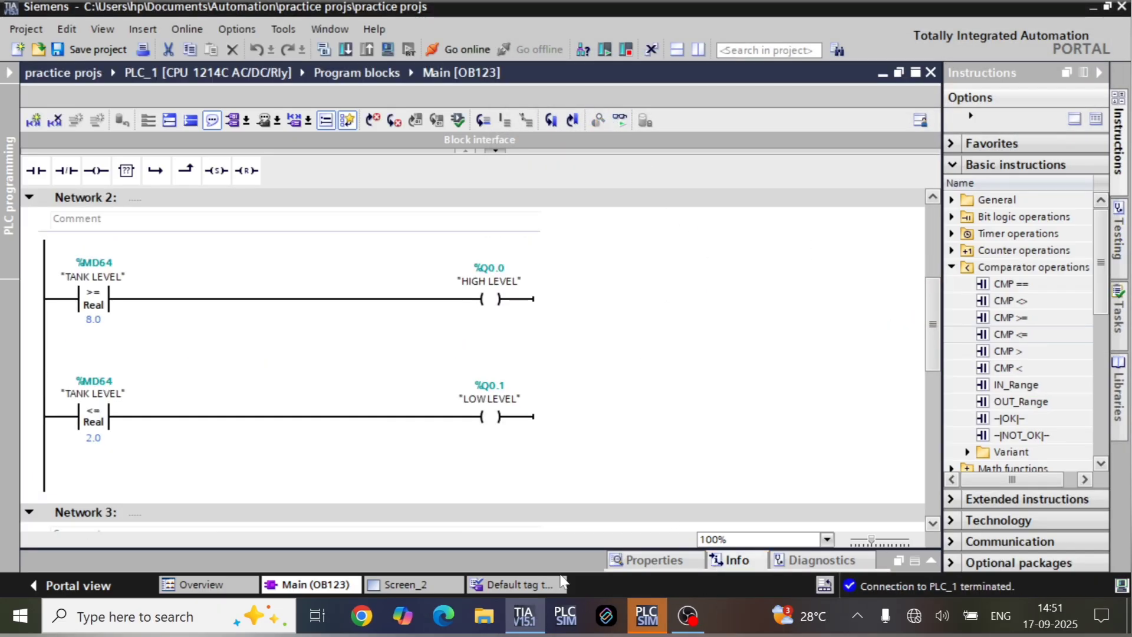
- Add a text field reading "LOW LVL___" to Screen_2 and place it beside the lower end of the tank level bar
left_click(409, 586)
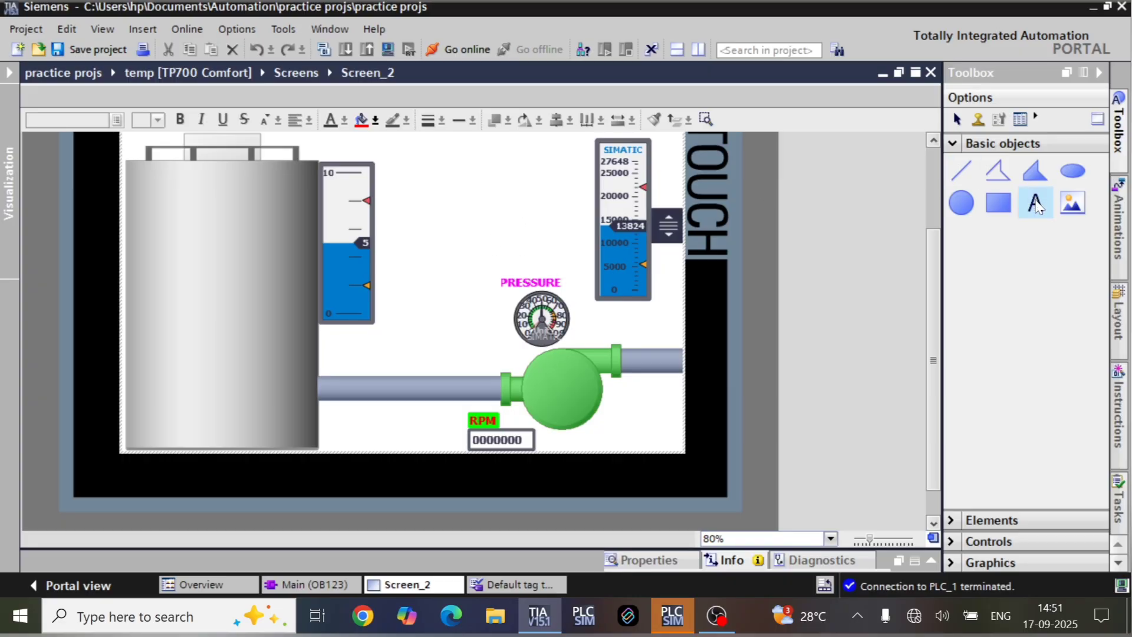
left_click_drag(1036, 203, 500, 221)
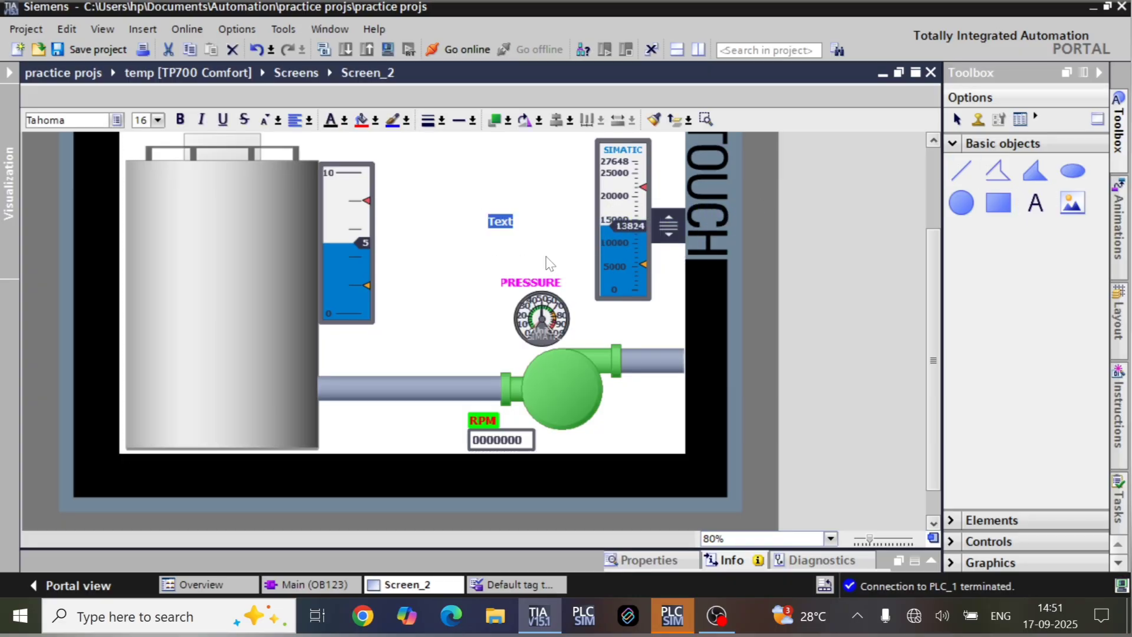
type("LOW LVL___")
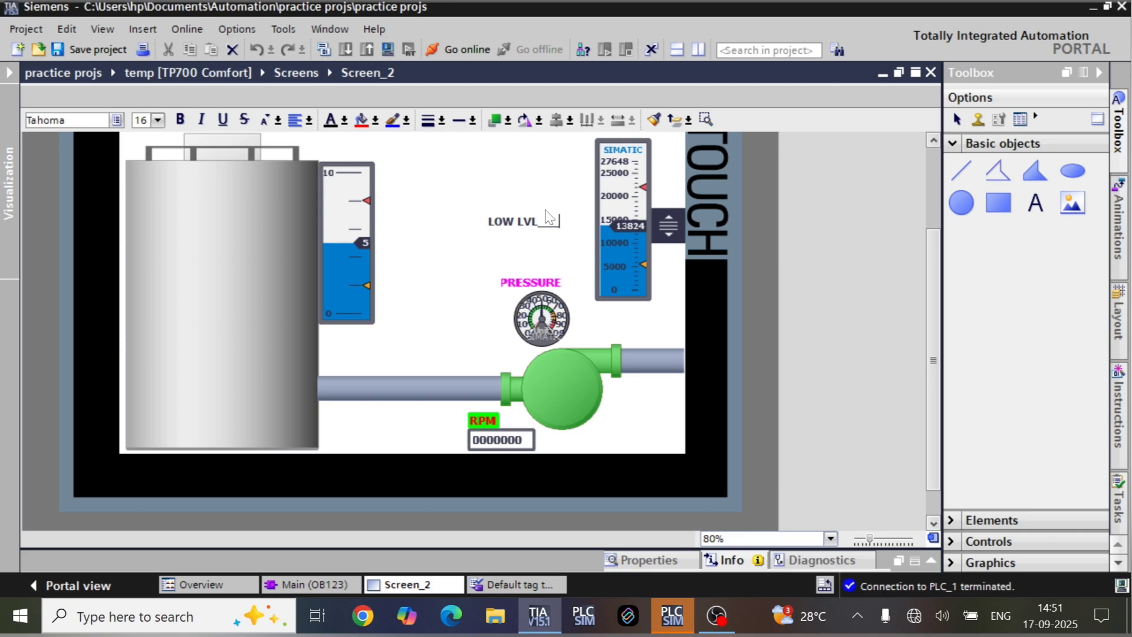
left_click_drag(511, 224, 395, 304)
double_click(395, 306)
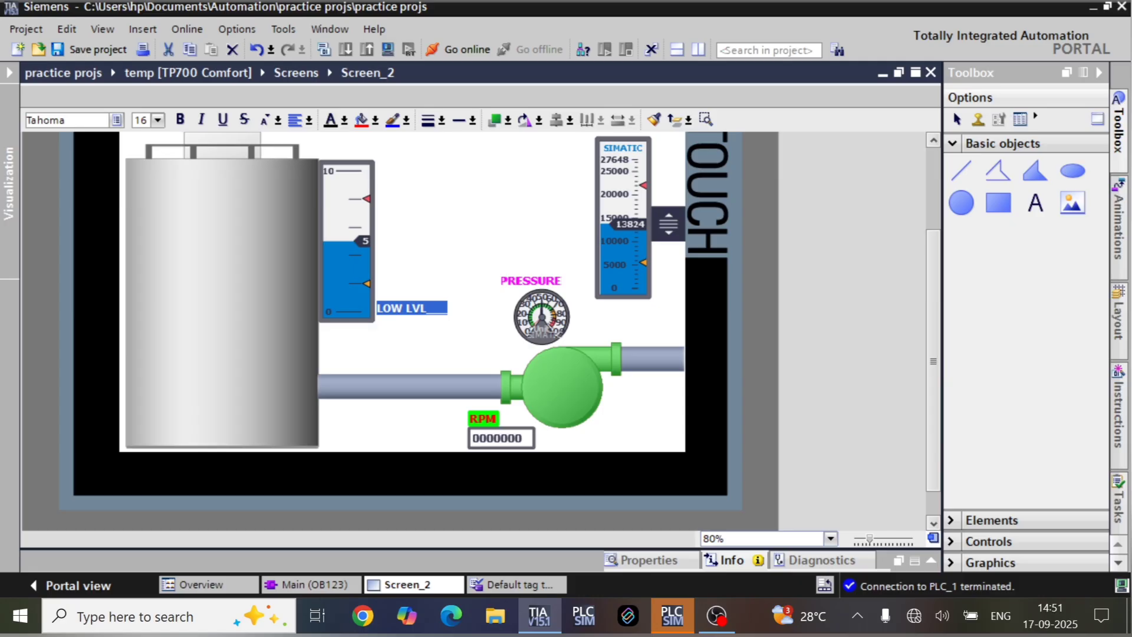
left_click(419, 327)
- Duplicate the LOW LVL label beside the upper end of the tank level bar and change the copy's text to "HIGH LVL___"
left_click(418, 305)
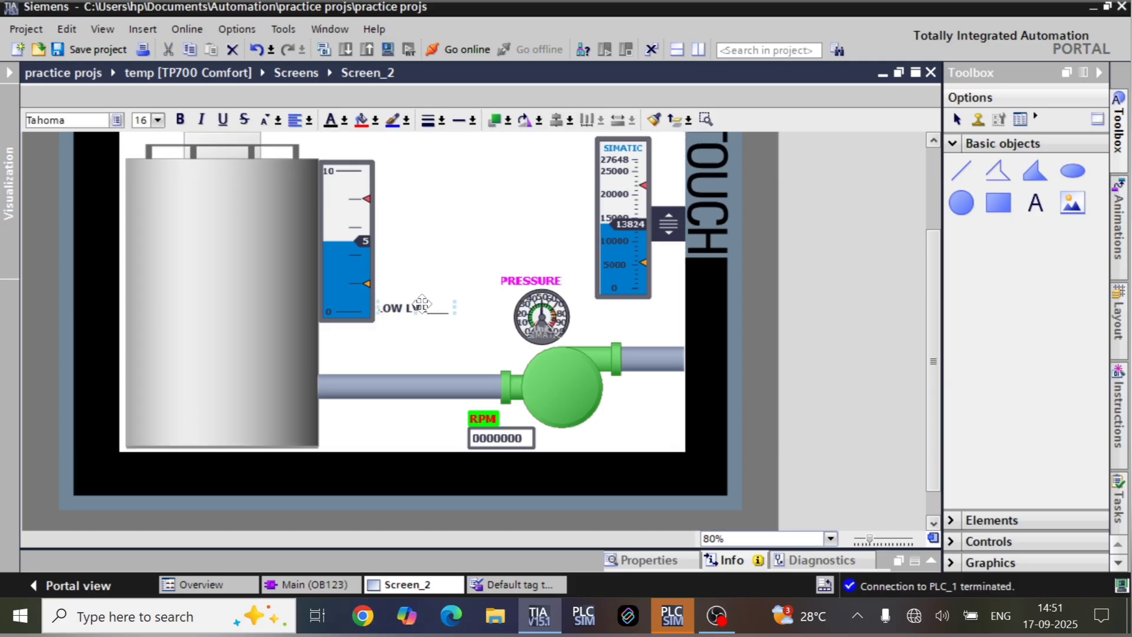
left_click_drag(422, 304, 421, 162)
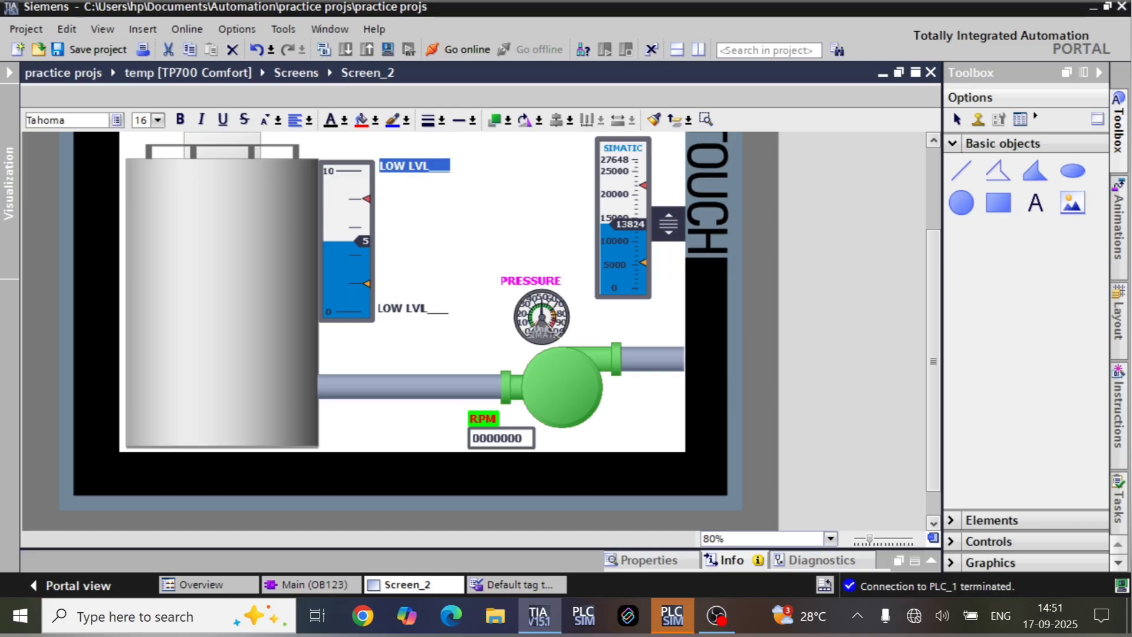
left_click(409, 166)
key("BackSpace")
key("BackSpace")
key("BackSpace")
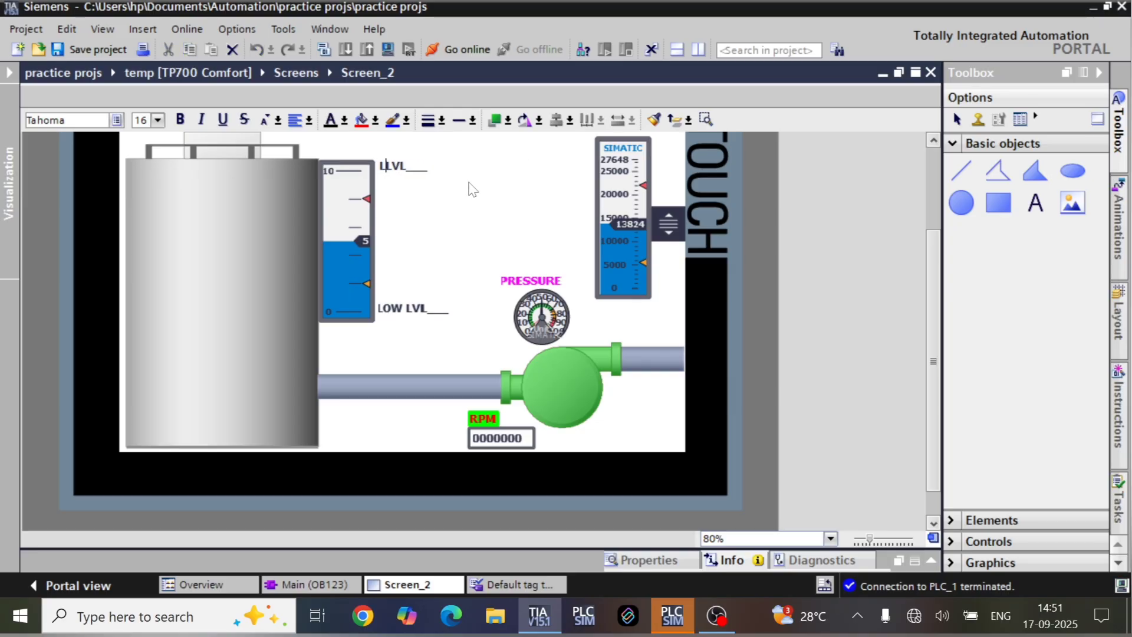
type("HIGH")
key("Escape")
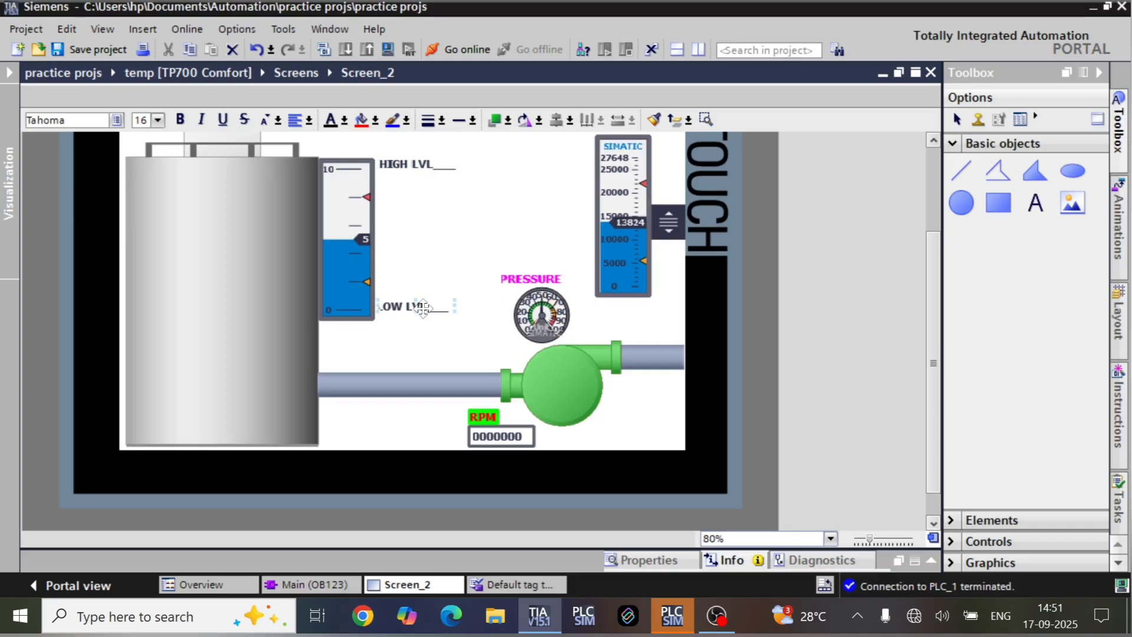
- Add a Visibility display animation to the LOW LVL label
right_click(392, 308)
left_click(465, 584)
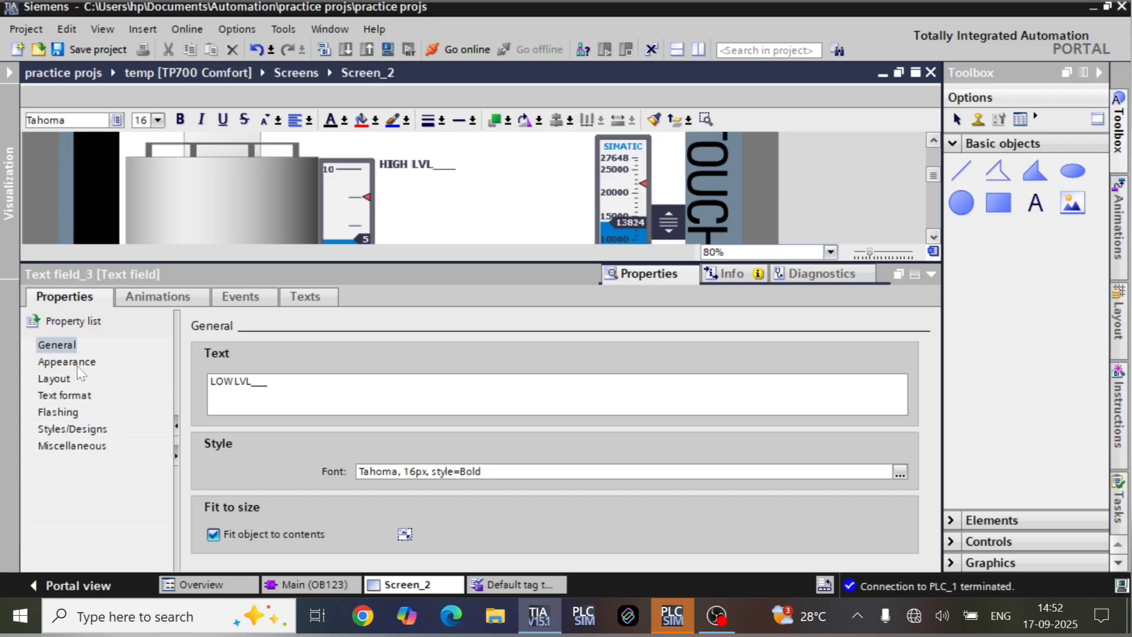
left_click(158, 298)
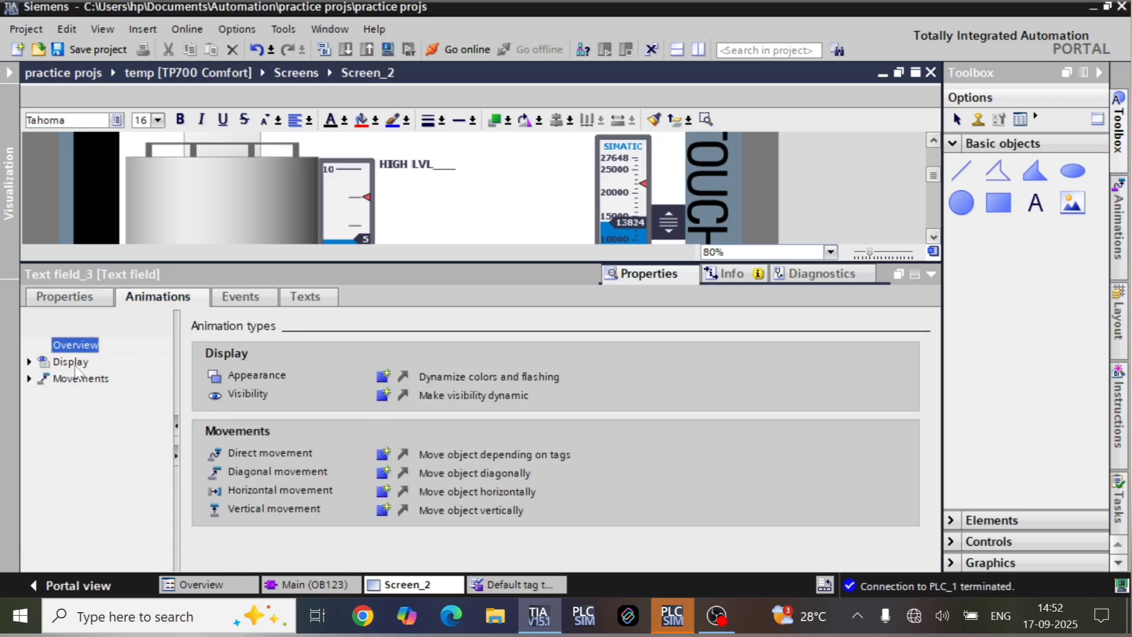
double_click(71, 362)
double_click(112, 378)
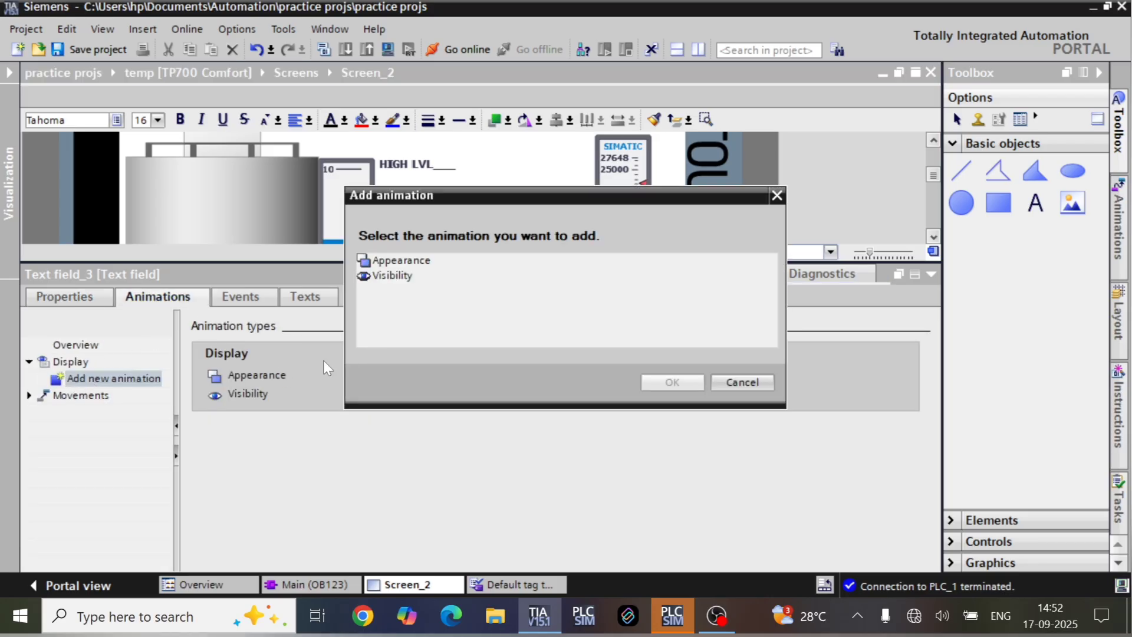
double_click(392, 276)
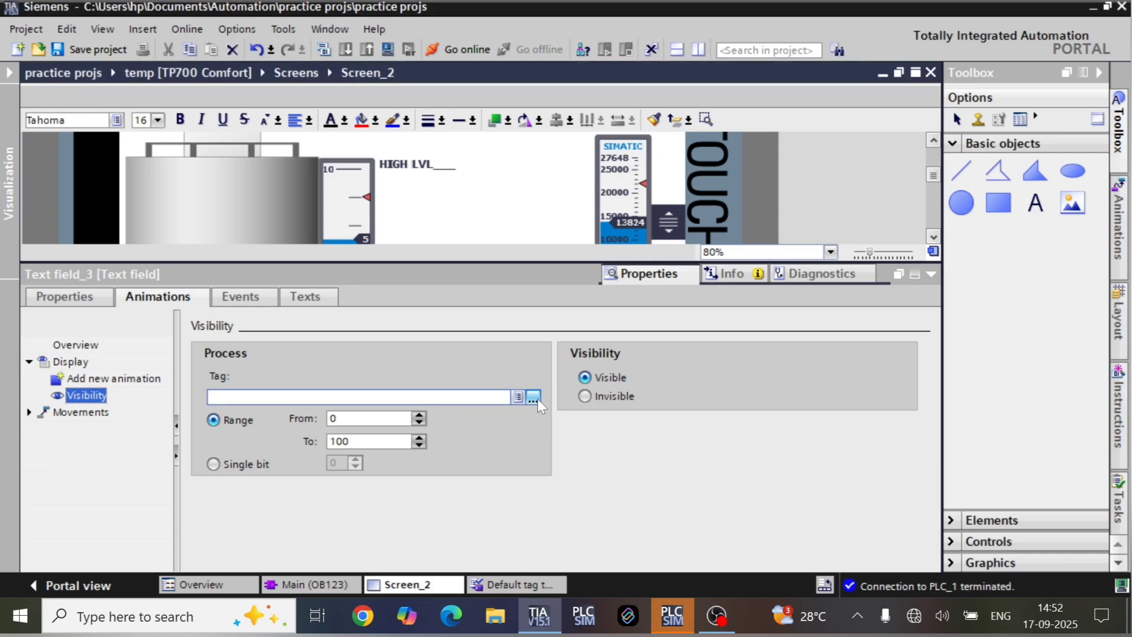
- Assign the HIGH LEVEL PLC tag to the LOW LVL label's visibility animation, with a range from 1 to 1
left_click(533, 396)
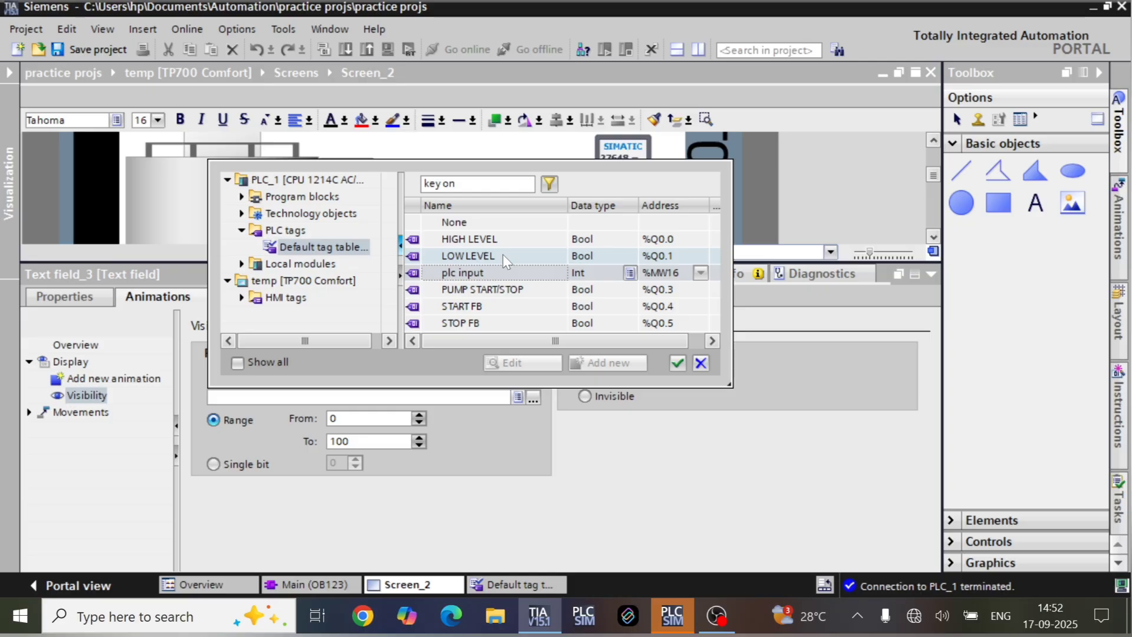
left_click(496, 242)
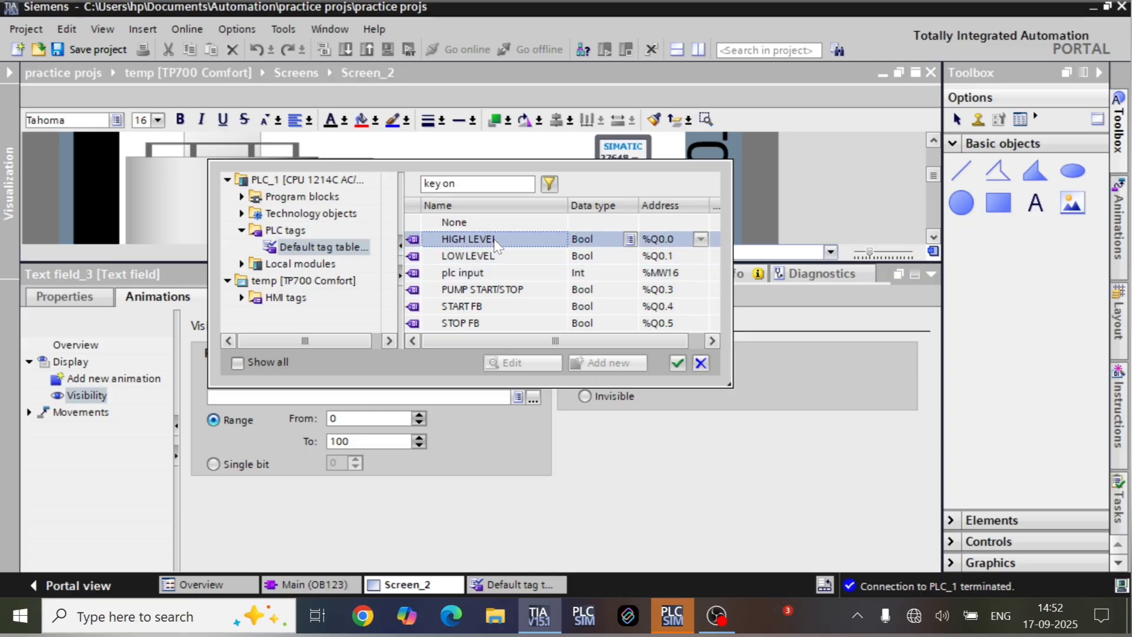
double_click(496, 241)
left_click(420, 446)
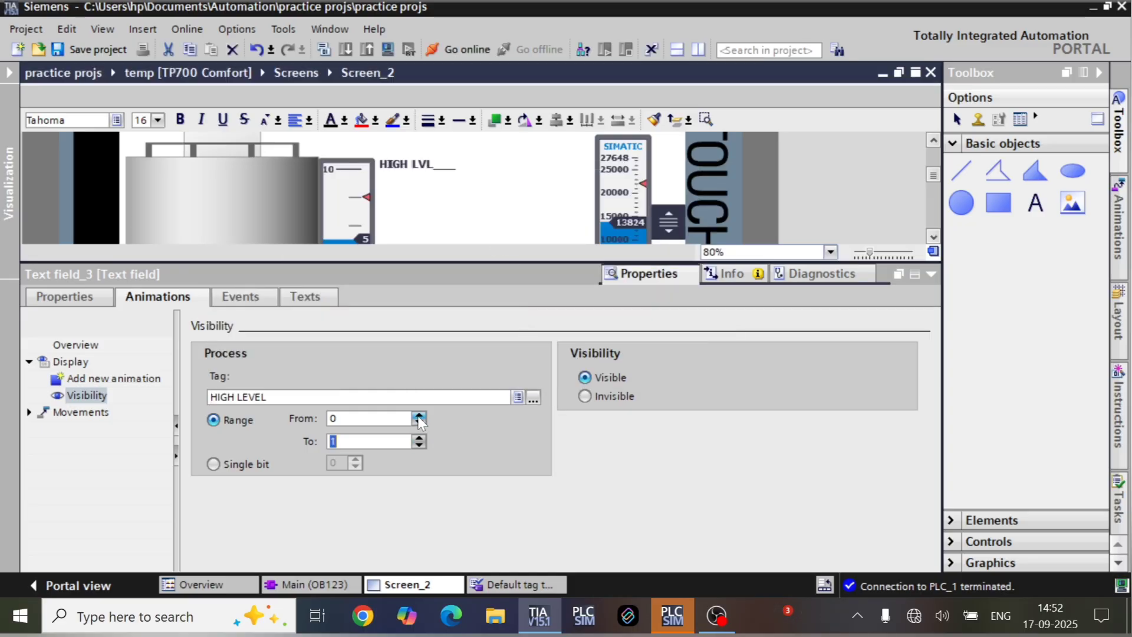
left_click(931, 273)
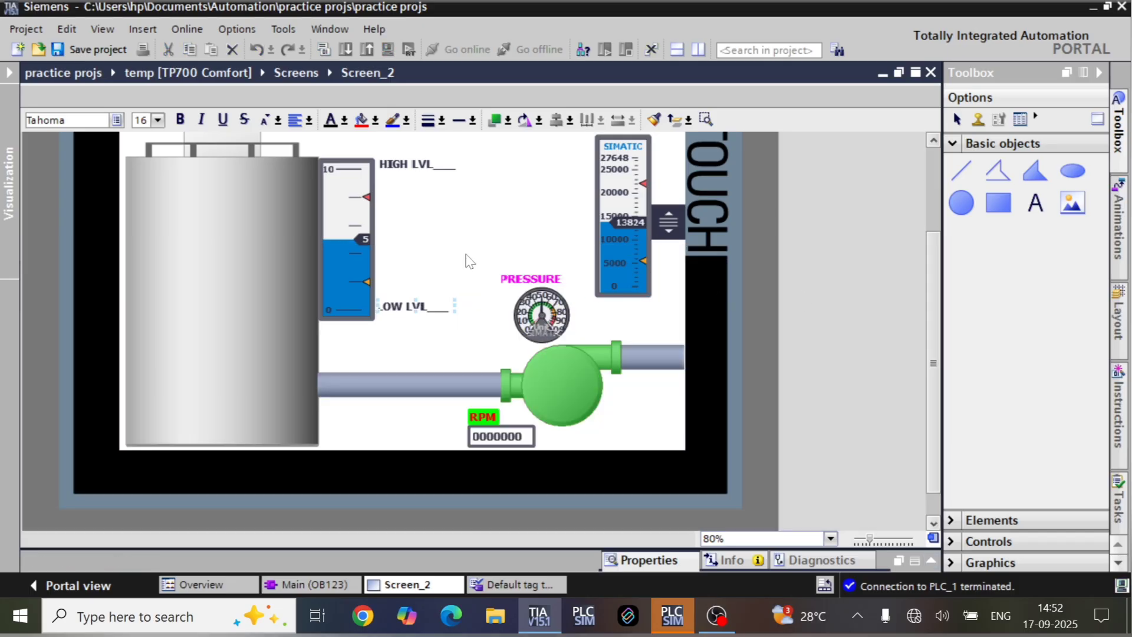
- Change the tag of the LOW LVL label's visibility animation to LOW LEVEL from the default PLC tag table
left_click(429, 310)
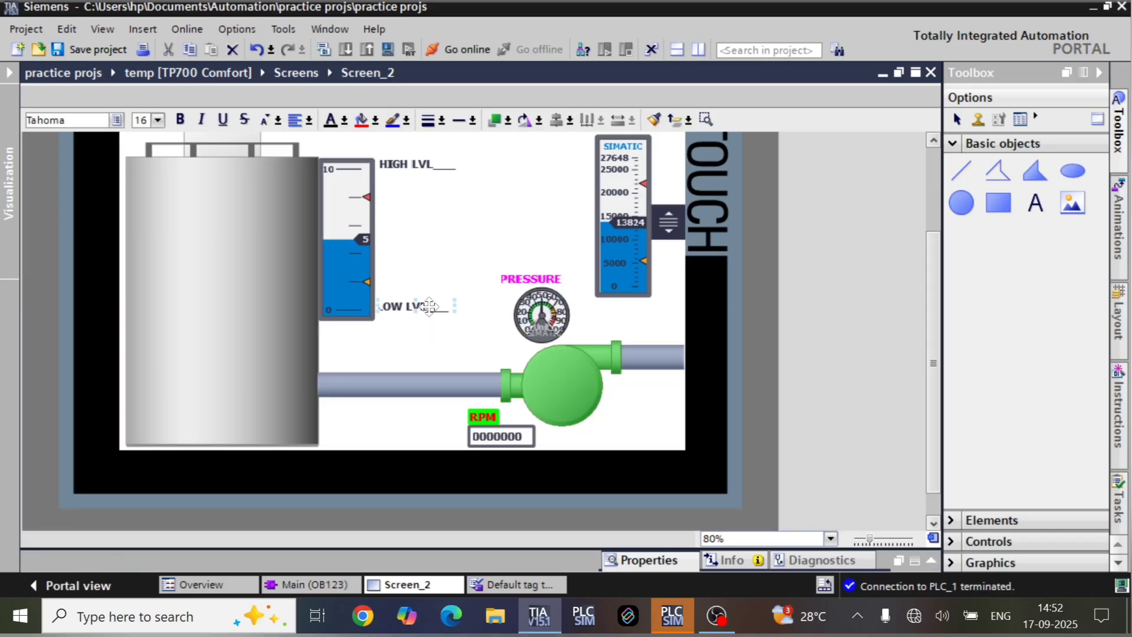
right_click(427, 308)
left_click(467, 583)
left_click(533, 398)
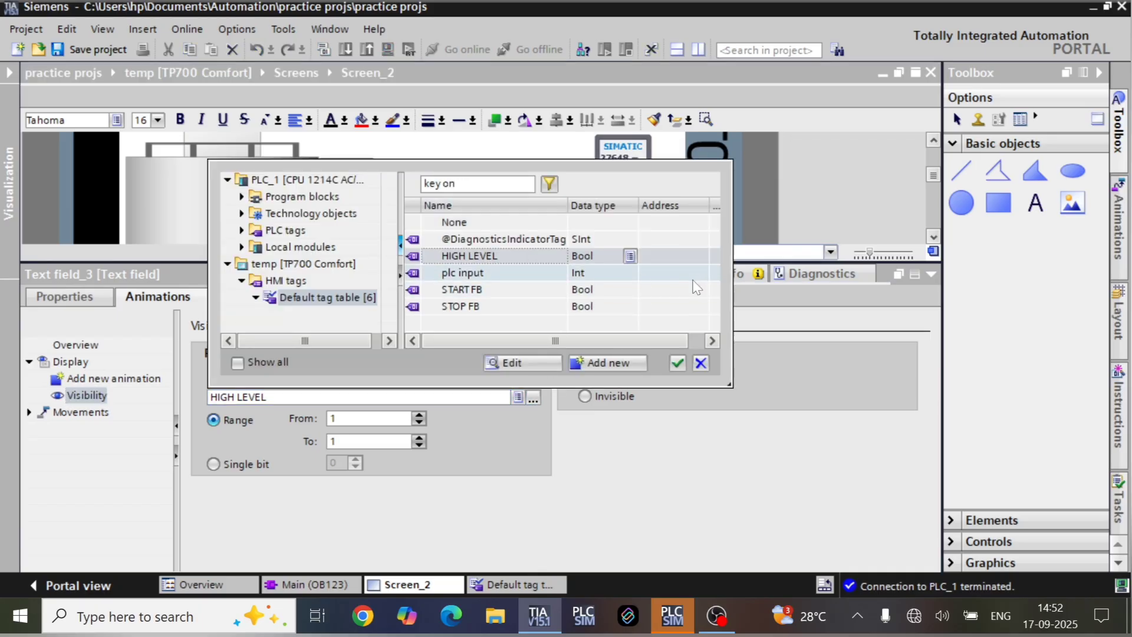
double_click(285, 230)
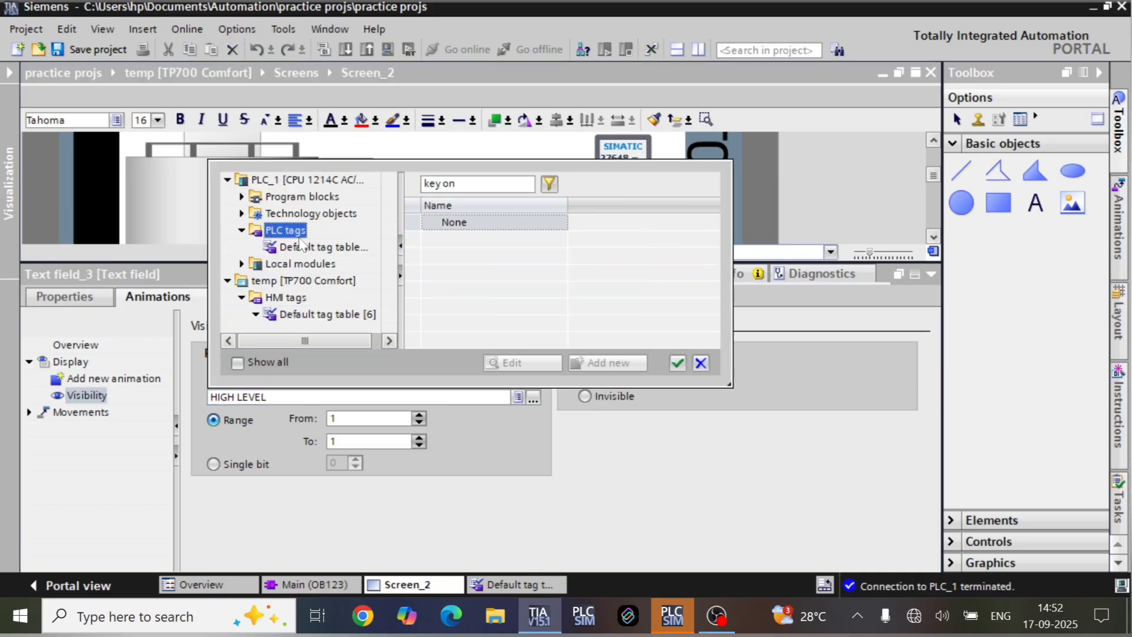
left_click(318, 246)
double_click(466, 255)
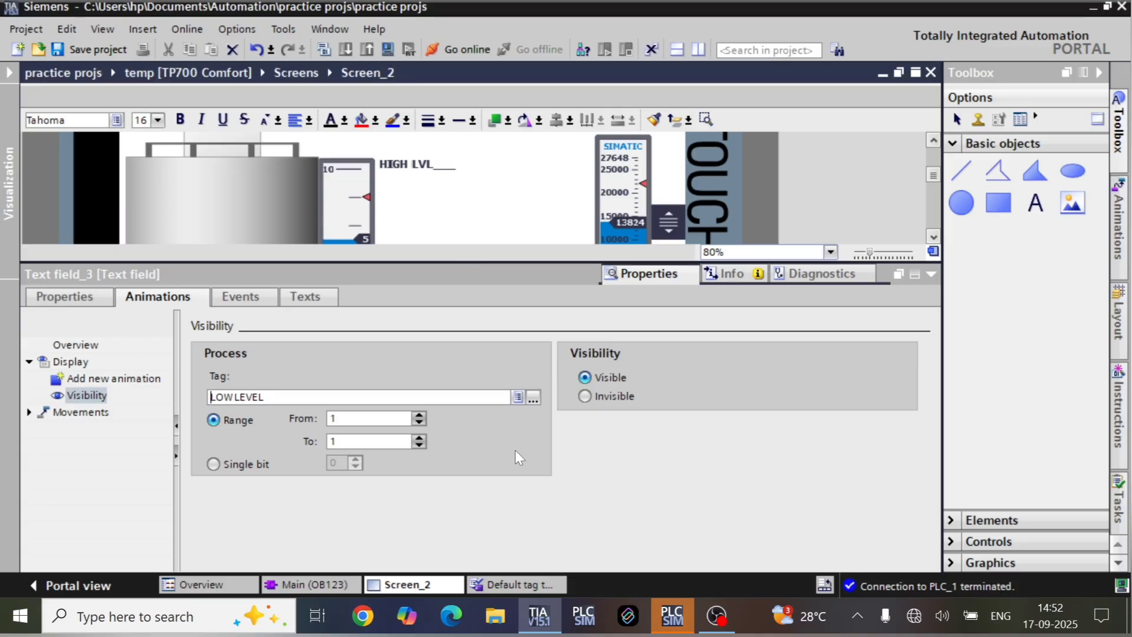
left_click(915, 274)
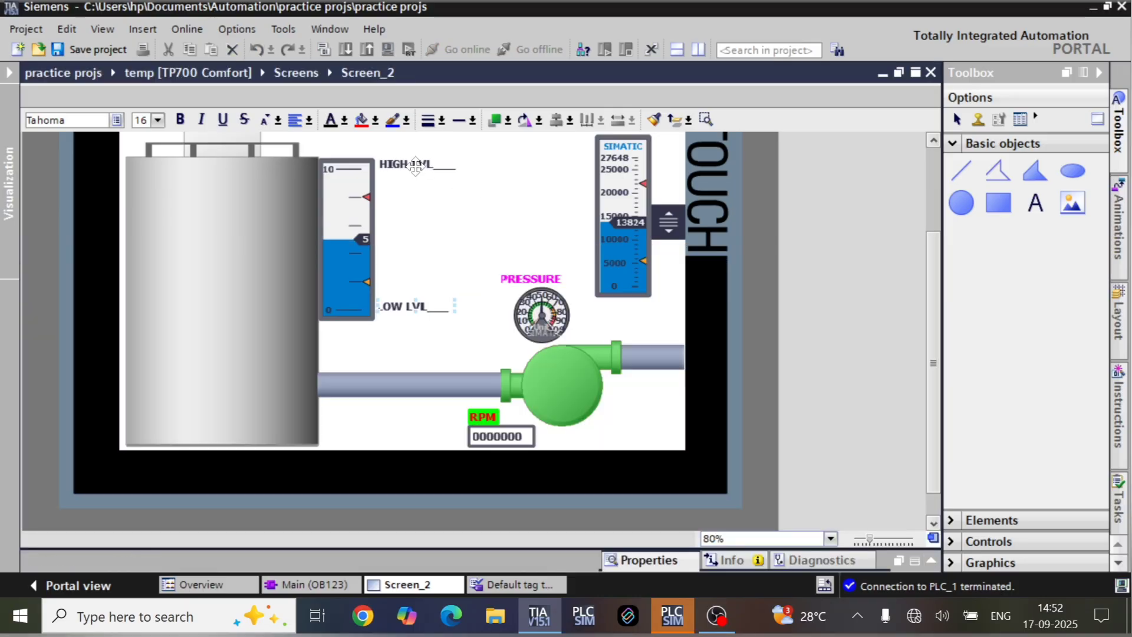
- Add a Visibility animation to the HIGH LVL label using the HIGH LEVEL PLC tag with a range from 1 to 1
right_click(413, 168)
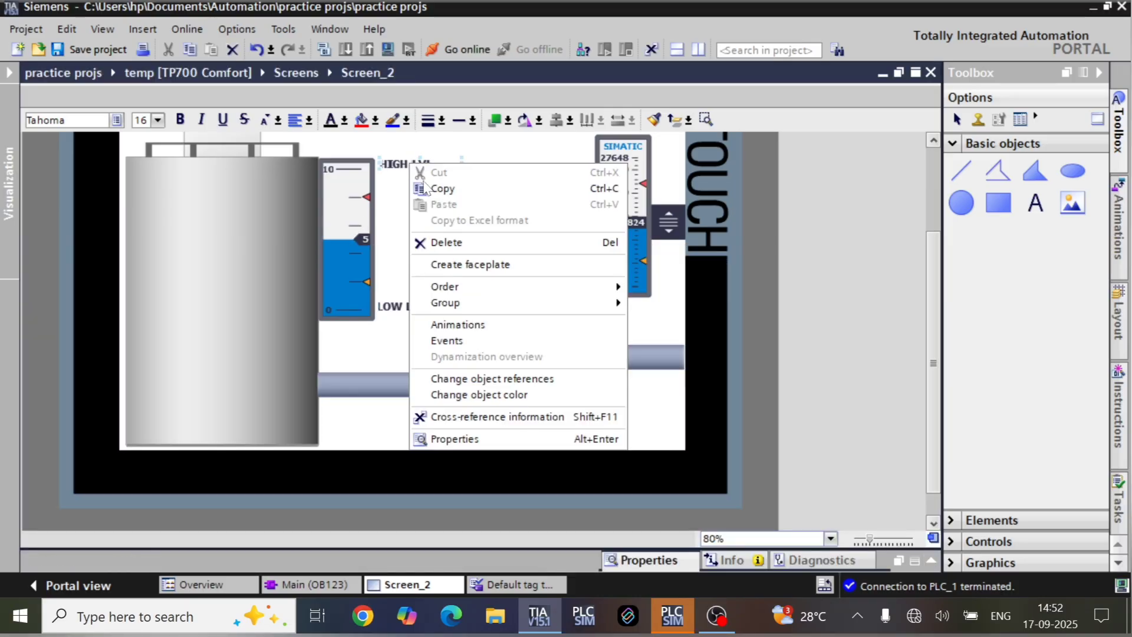
left_click(468, 442)
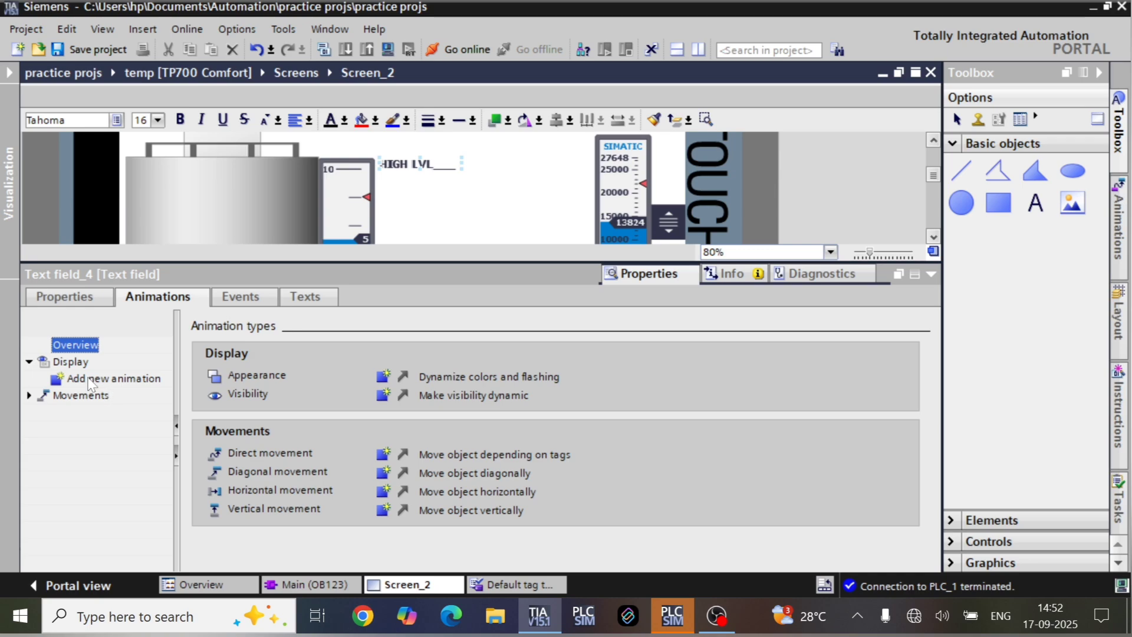
double_click(90, 379)
double_click(390, 276)
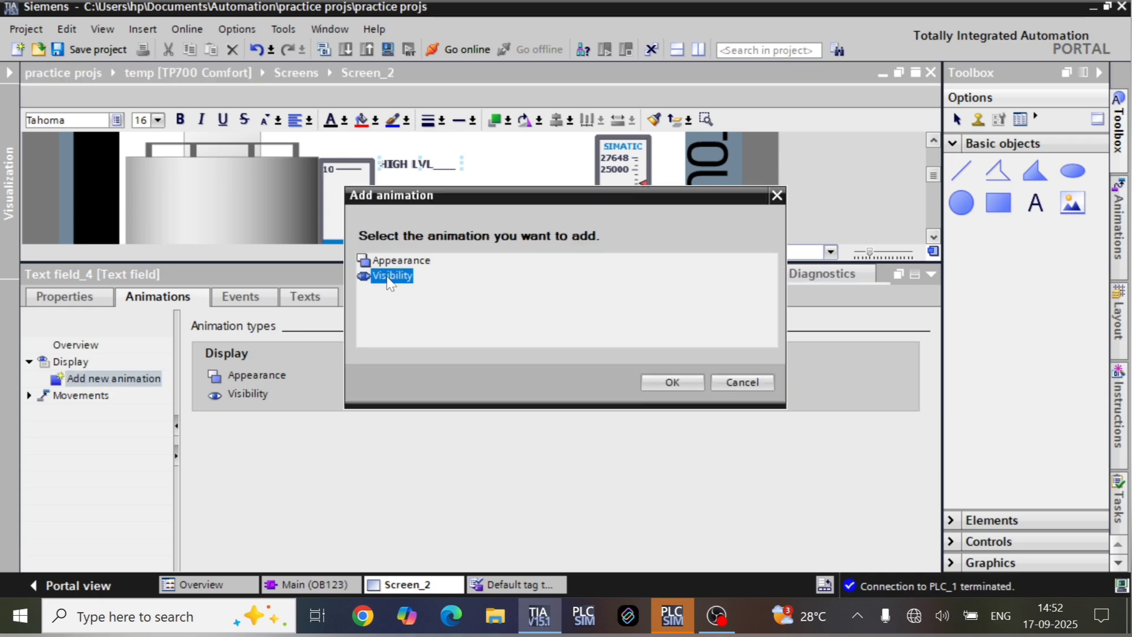
left_click(533, 396)
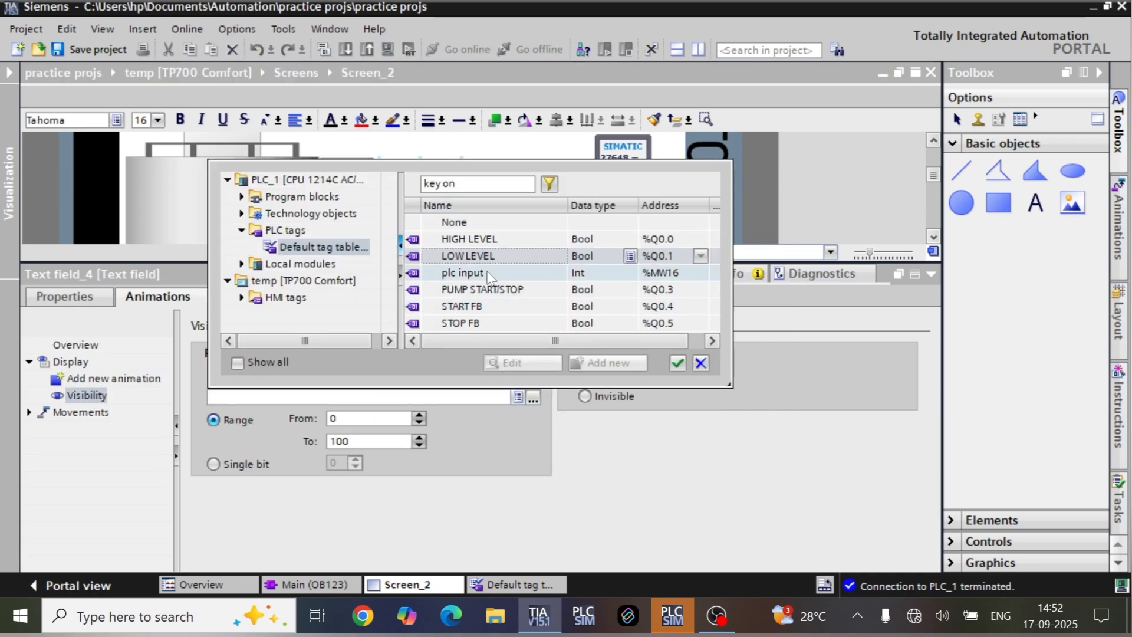
double_click(454, 238)
left_click(417, 446)
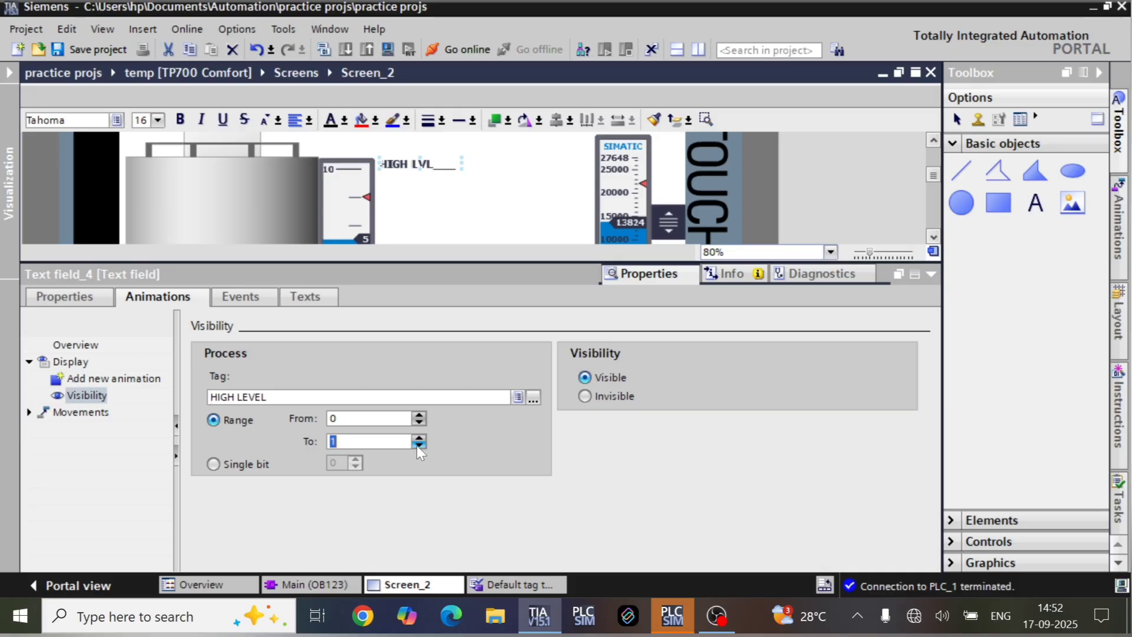
left_click(417, 415)
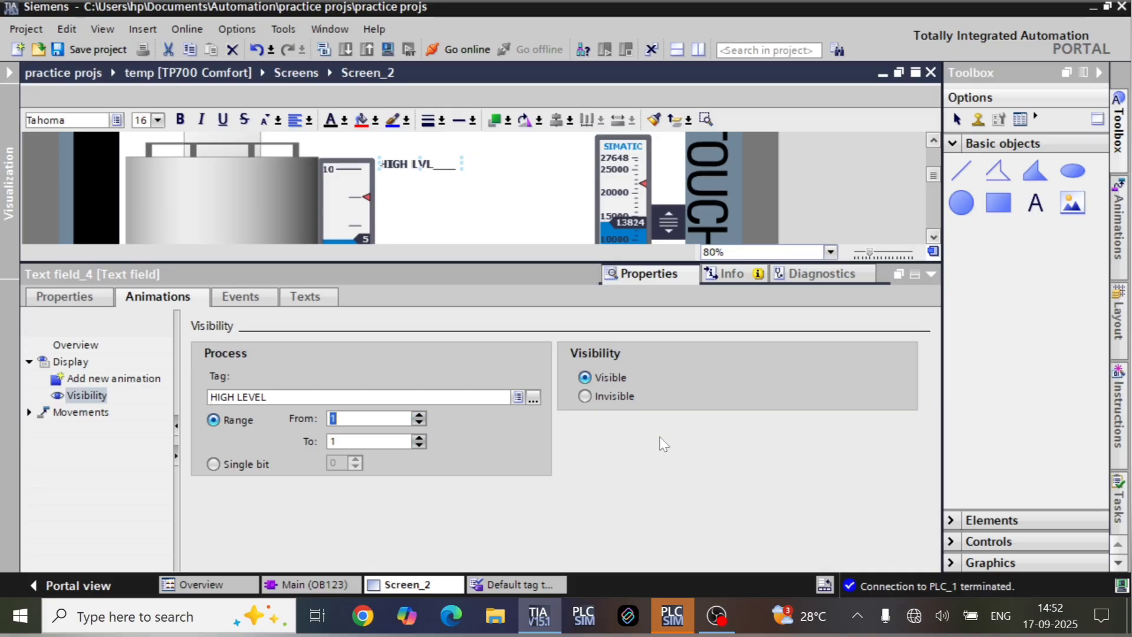
left_click(931, 274)
- Set the HIGH LVL label's text color to red (255, 0, 0)
right_click(420, 163)
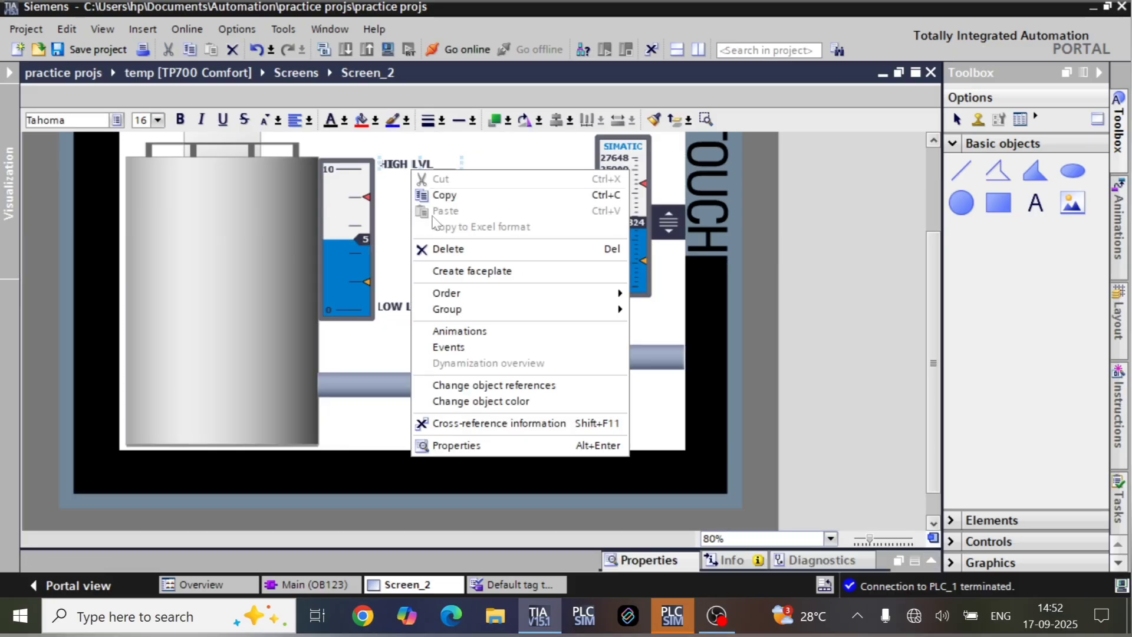
left_click(452, 443)
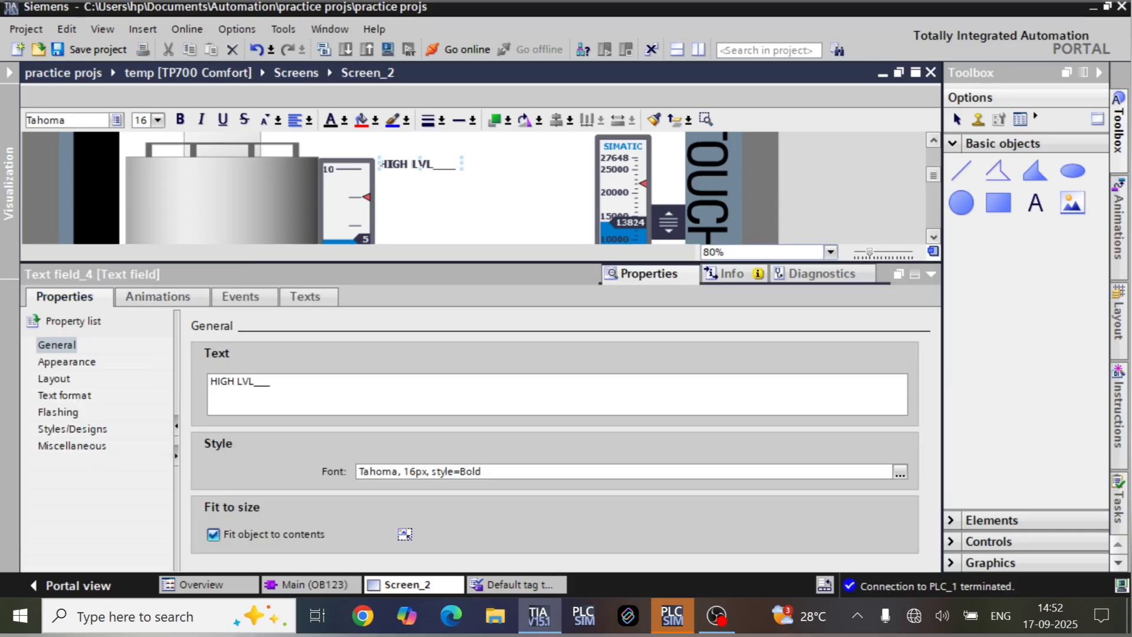
left_click(67, 361)
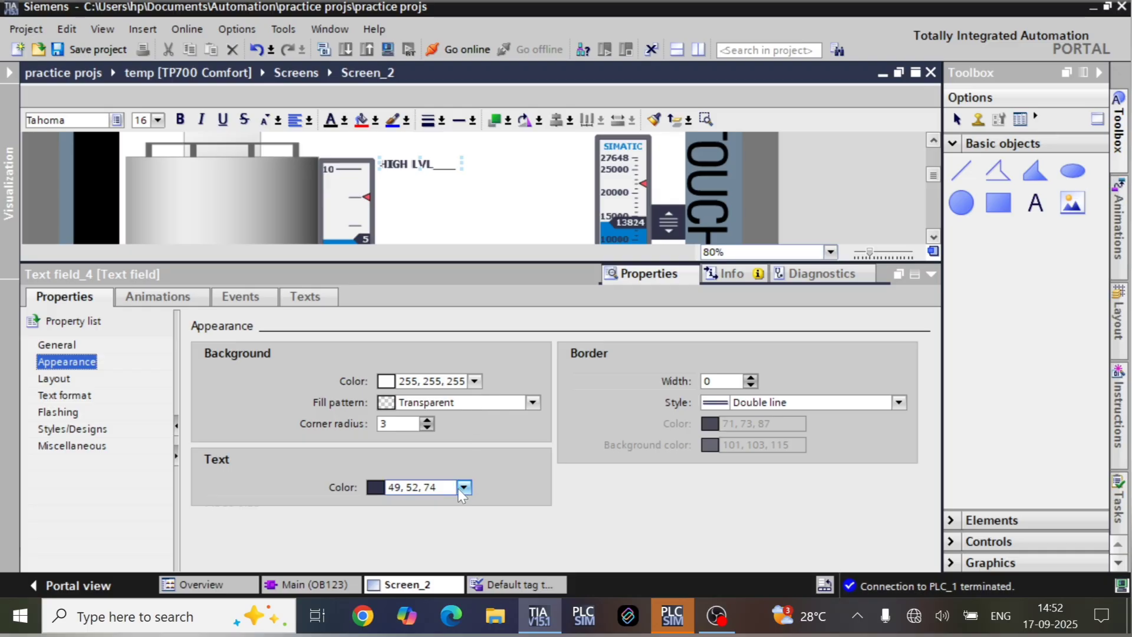
left_click(461, 490)
left_click(383, 389)
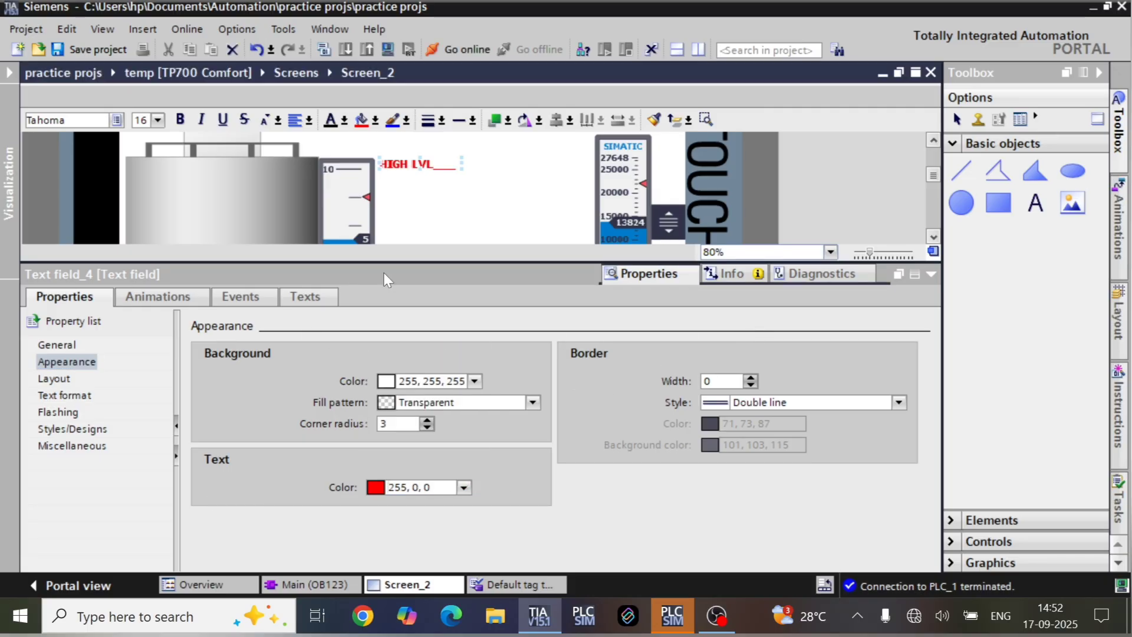
left_click(451, 218)
left_click(931, 274)
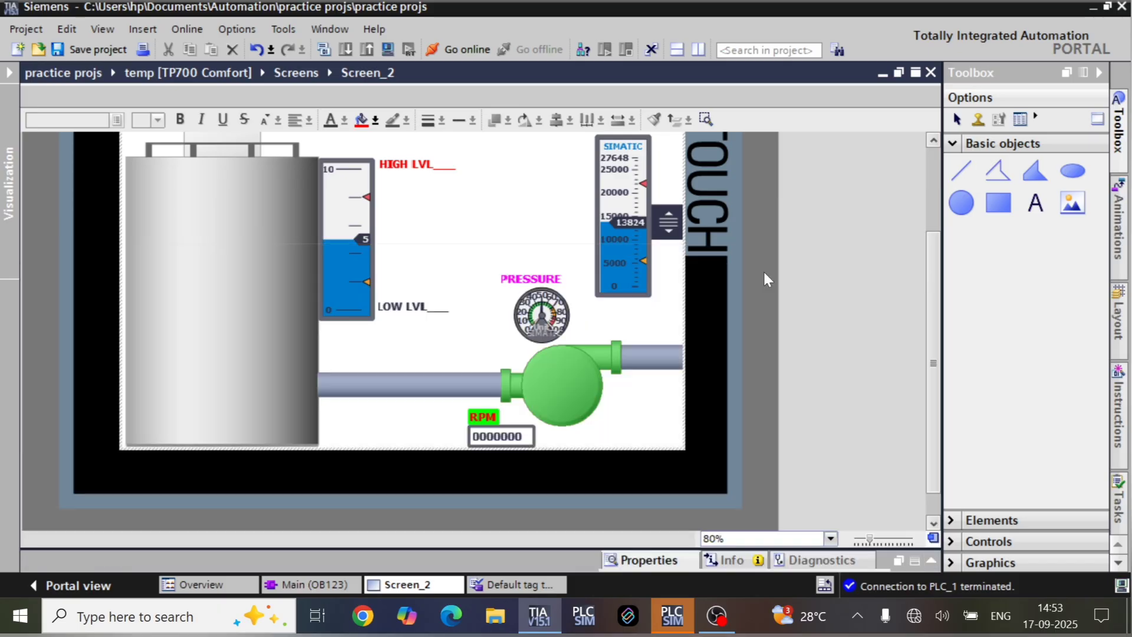
- Set the LOW LVL label's text color to red in its appearance properties
left_click(394, 303)
right_click(399, 305)
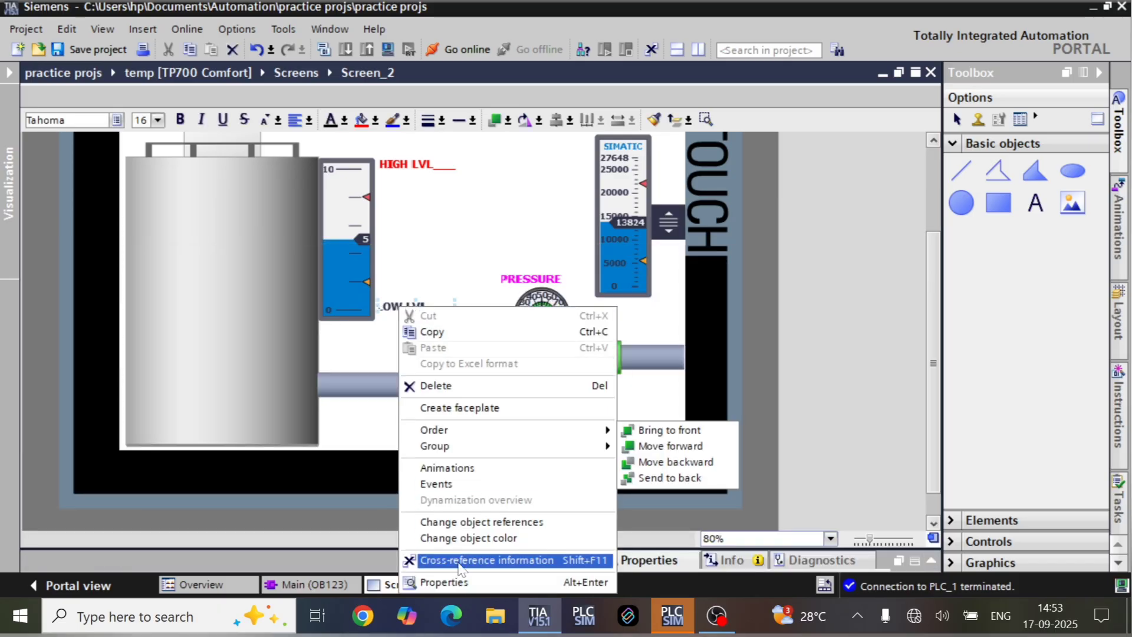
left_click(448, 582)
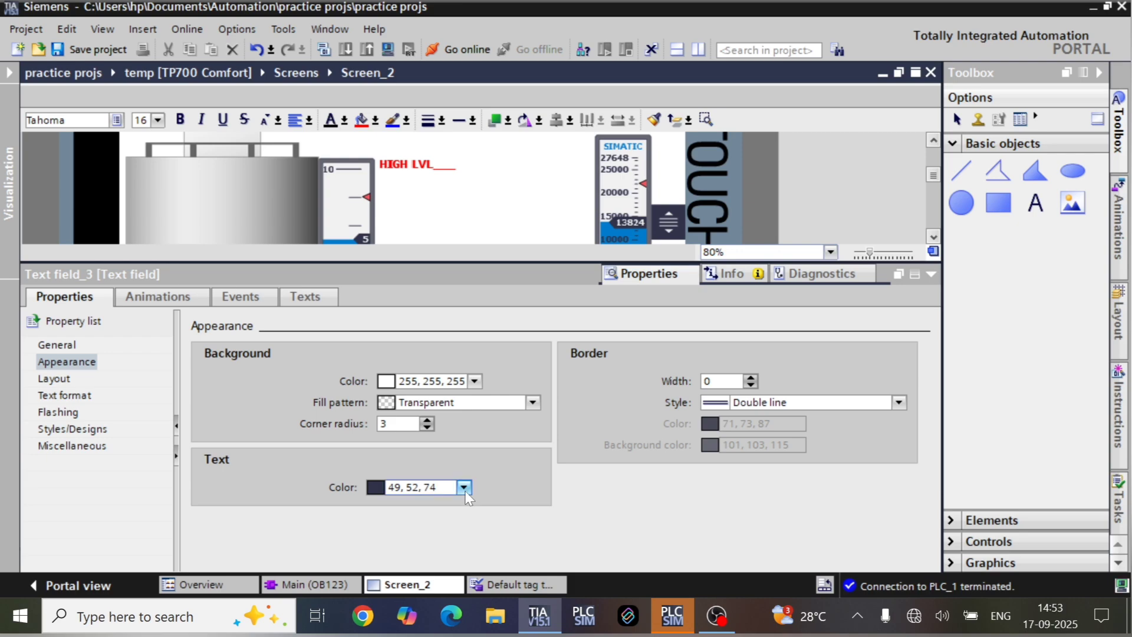
left_click(464, 488)
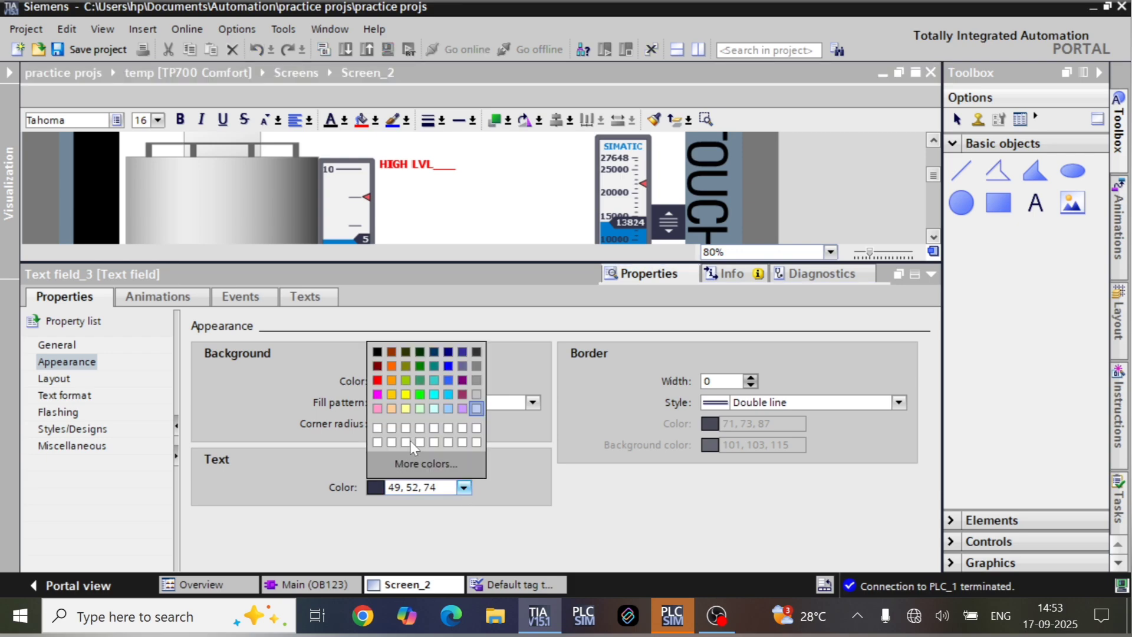
left_click(377, 383)
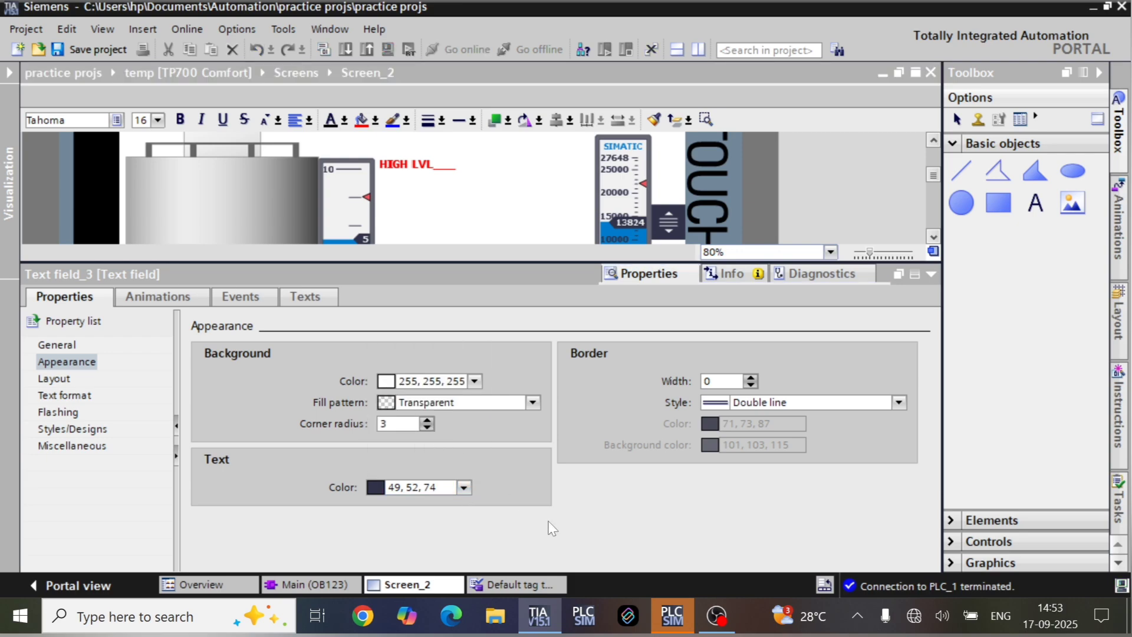
left_click(931, 273)
left_click(506, 249)
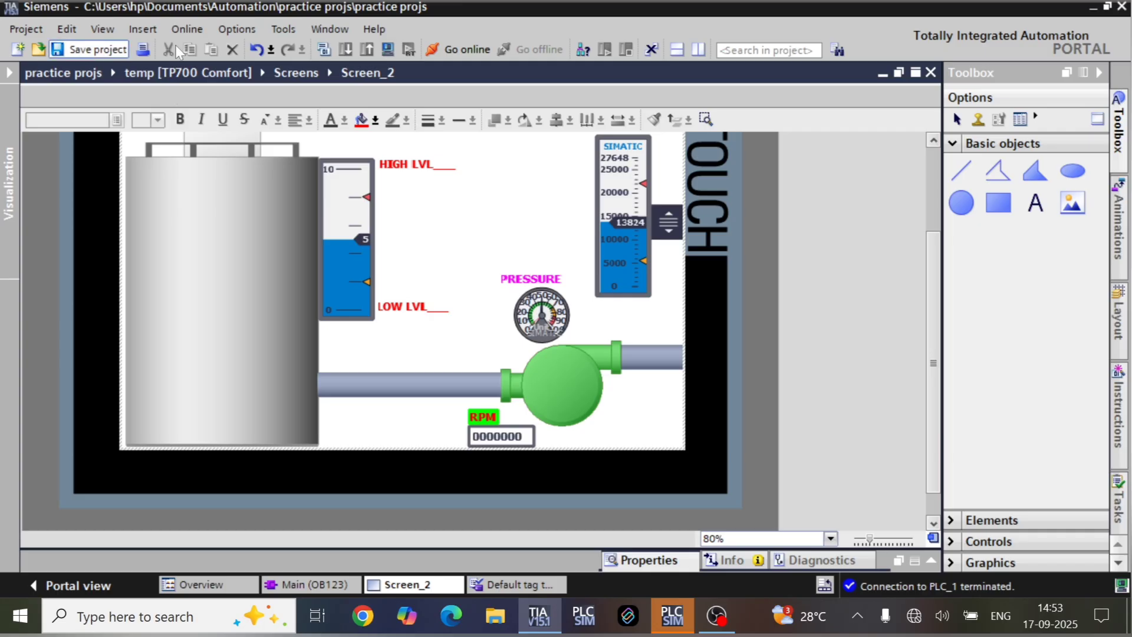
- Save the project and start the HMI runtime simulation of Screen_2
left_click(390, 51)
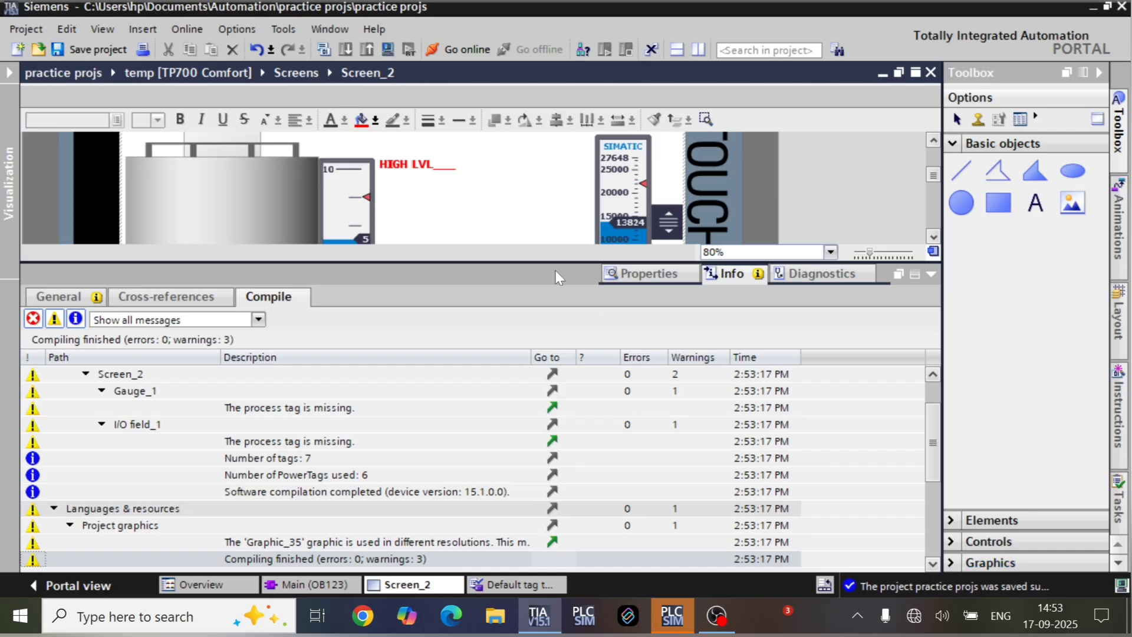
left_click(387, 50)
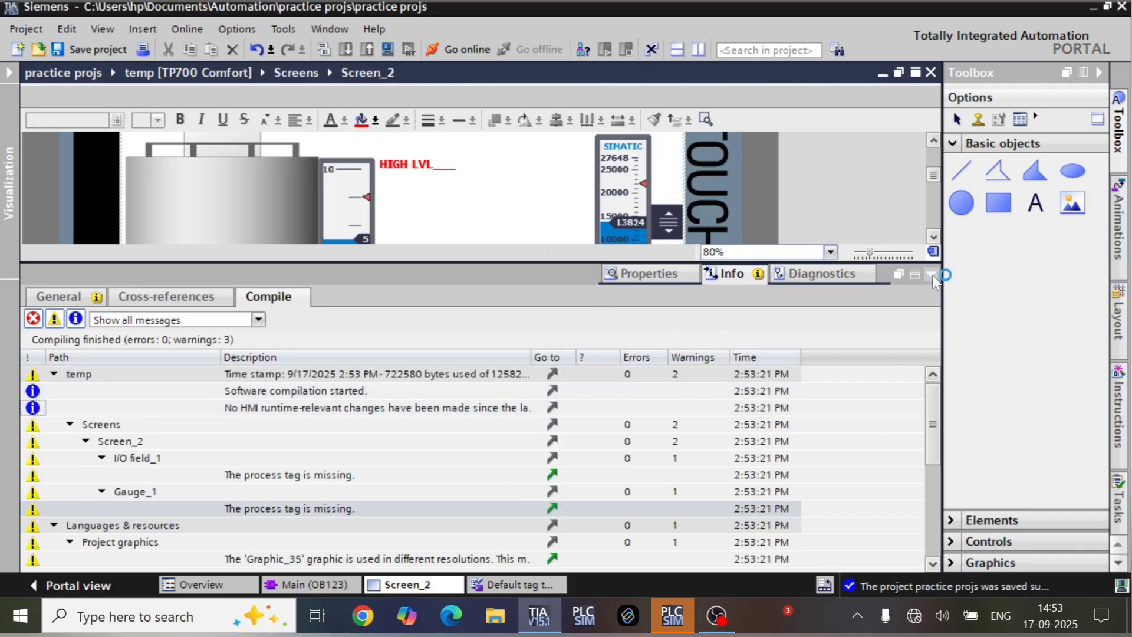
left_click(932, 274)
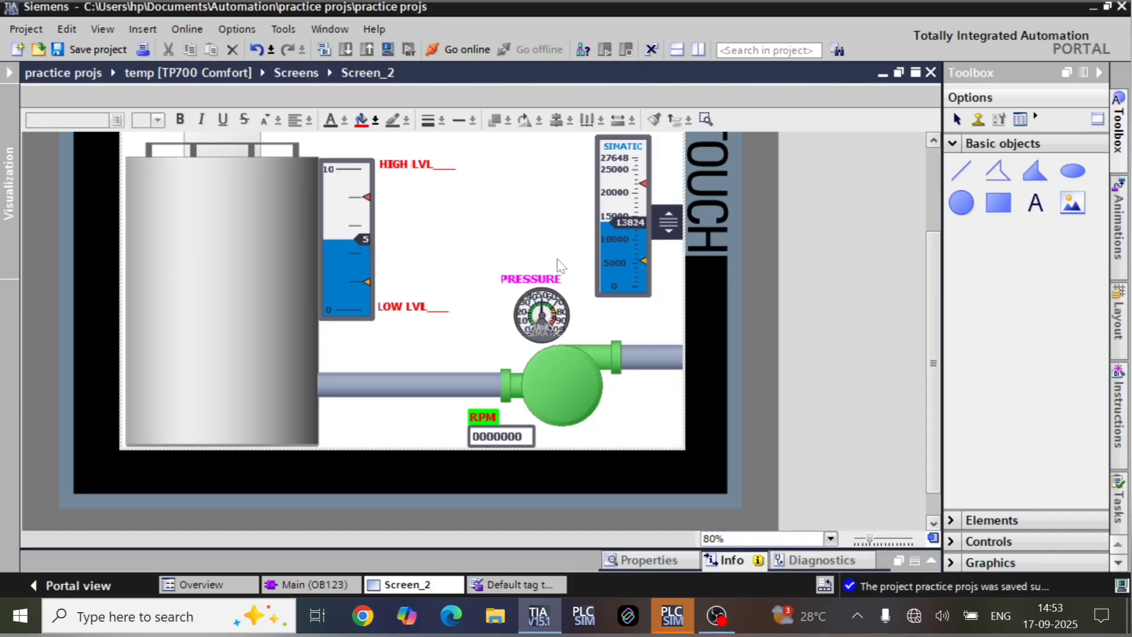
- Turn on online monitoring of Main (OB123) and place the WinCC Runtime window so the NORM_X block remains in view
left_click(331, 585)
scroll(719, 409, "up", 5)
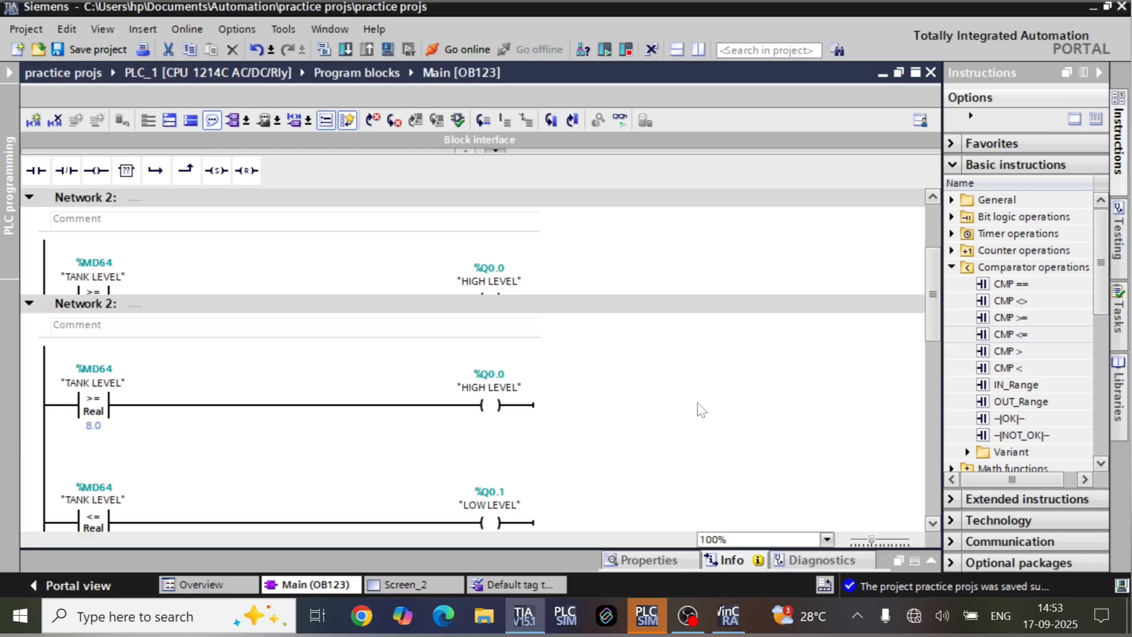
left_click(618, 123)
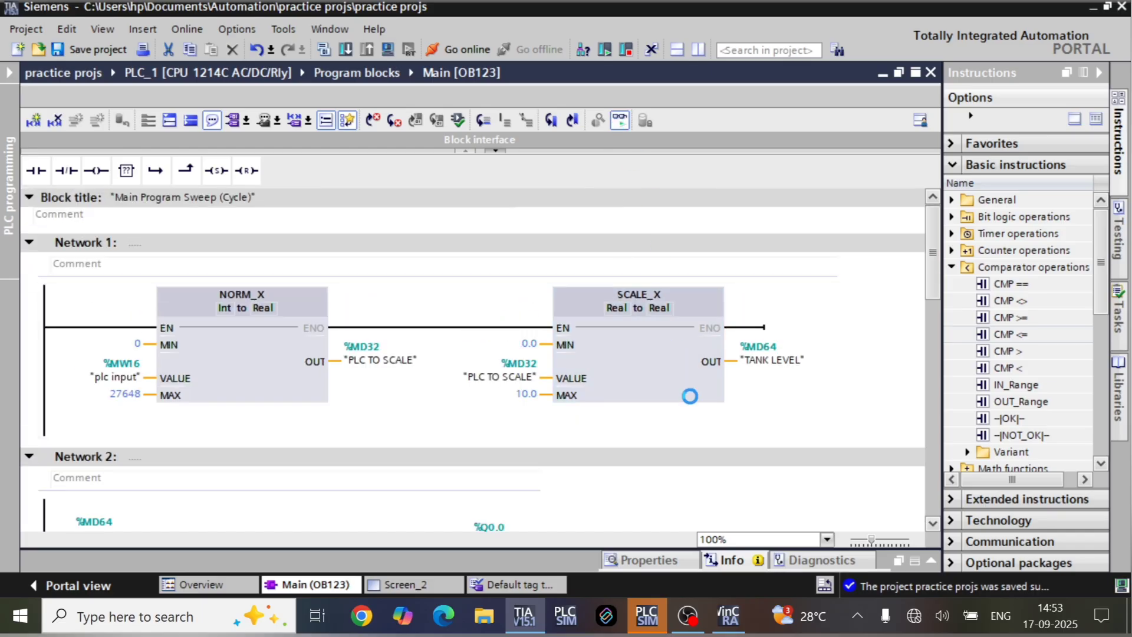
left_click(727, 616)
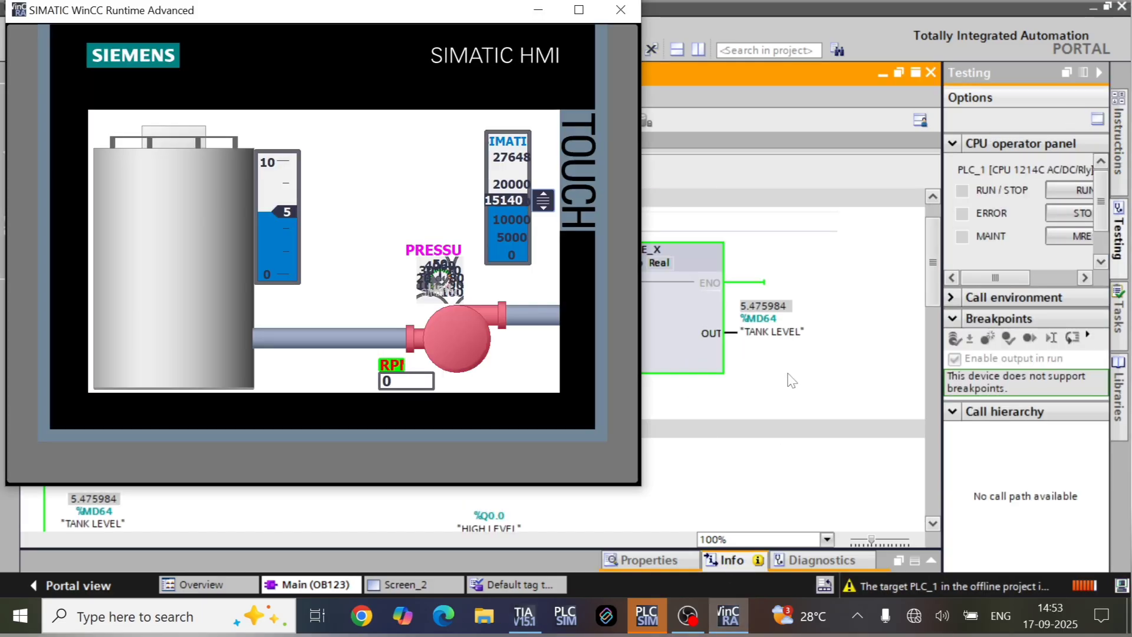
left_click_drag(140, 13, 651, 21)
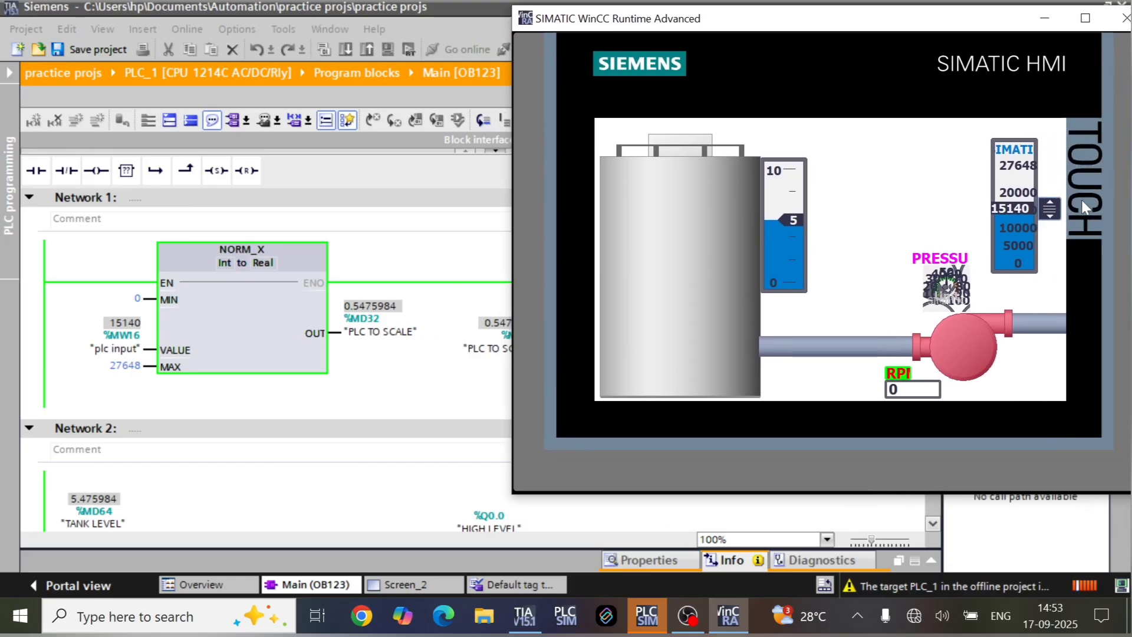
- Test the level labels in the runtime by moving the slider to about 4278, 27648 and 22710
left_click_drag(1060, 210, 1054, 255)
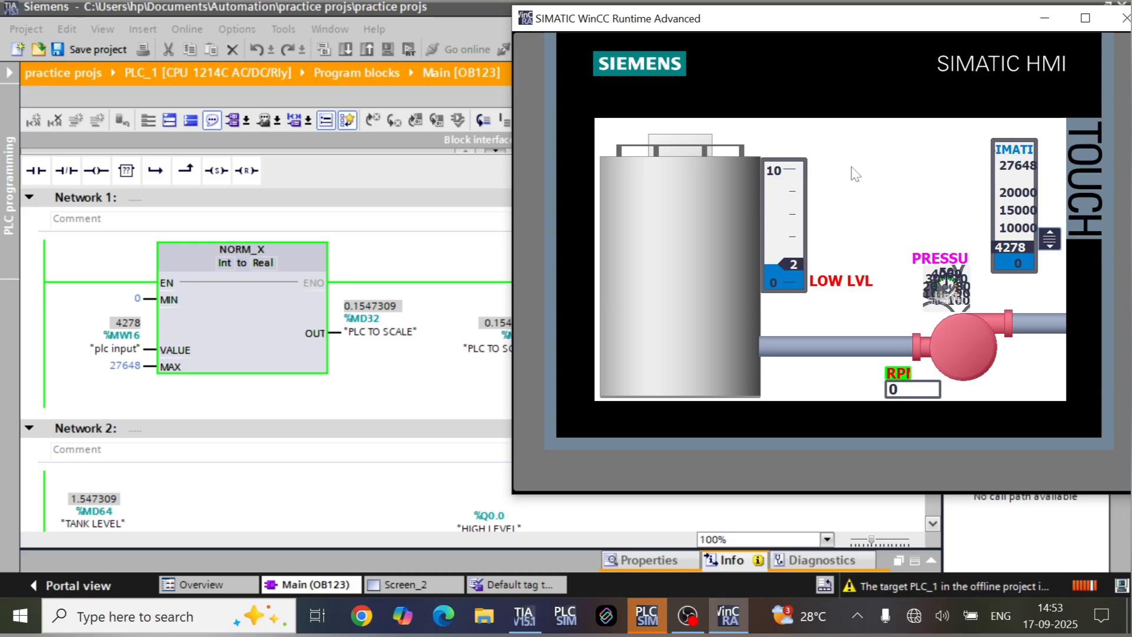
left_click_drag(1039, 226, 1048, 167)
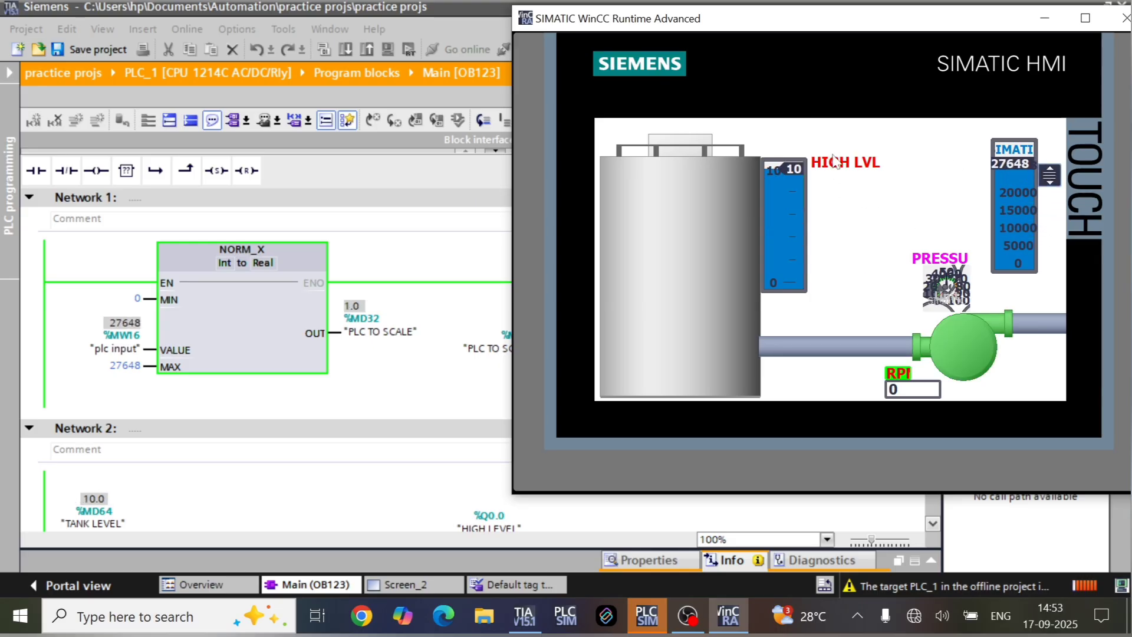
left_click_drag(1055, 182, 1056, 194)
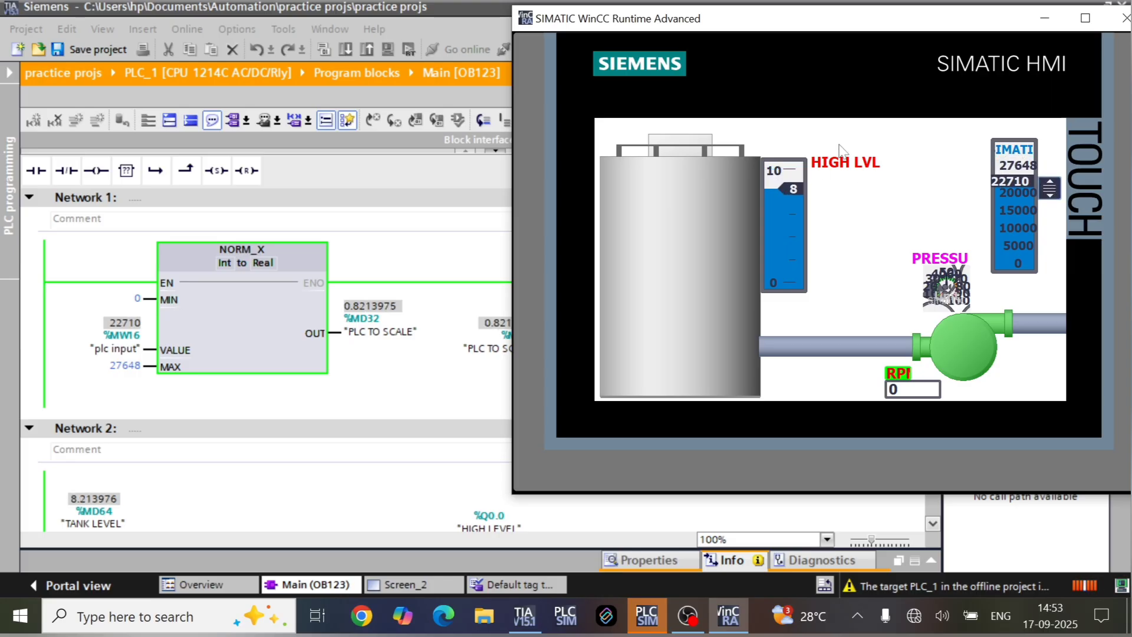
- Check the monitored low-level and pump networks while lowering the runtime slider to about 3456, and close the simulation
left_click(453, 354)
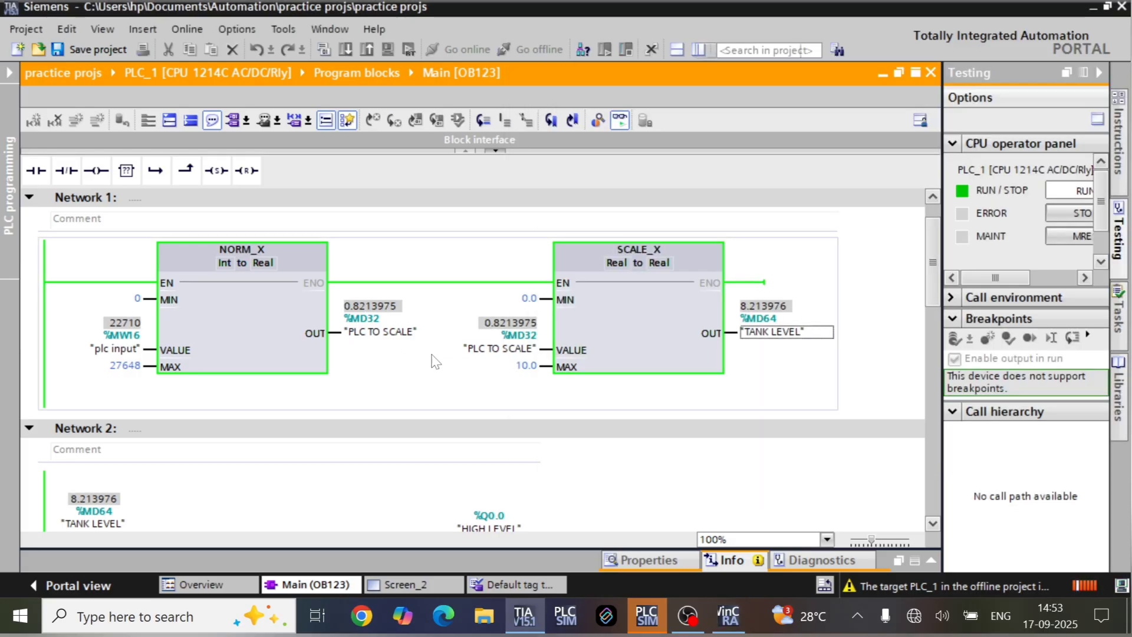
scroll(455, 360, "down", 5)
scroll(476, 356, "down", 3)
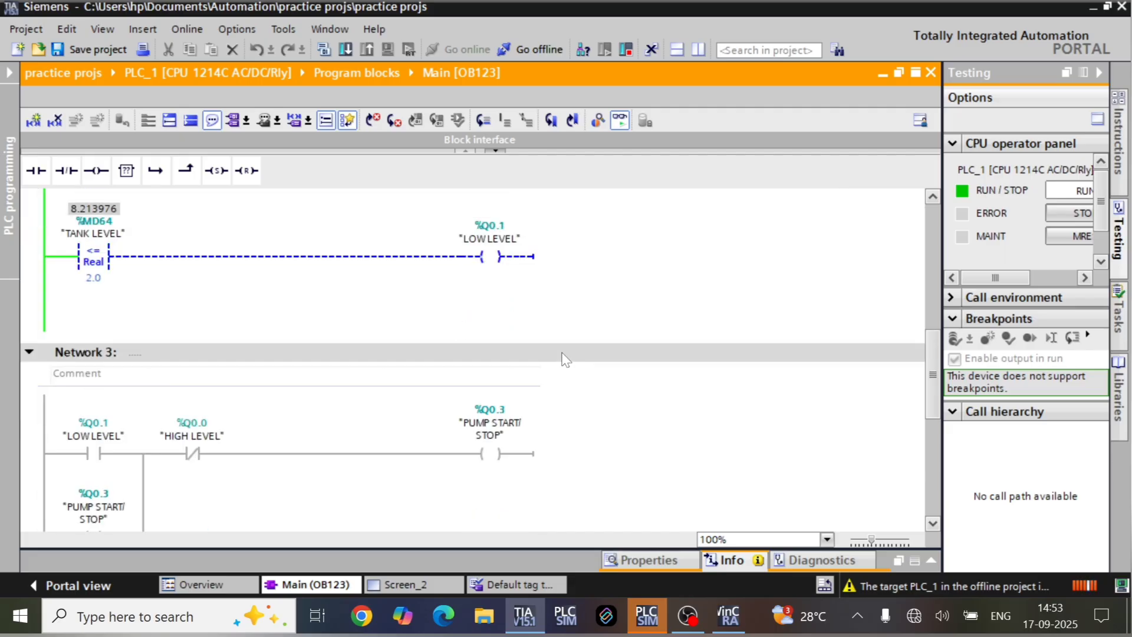
left_click(730, 616)
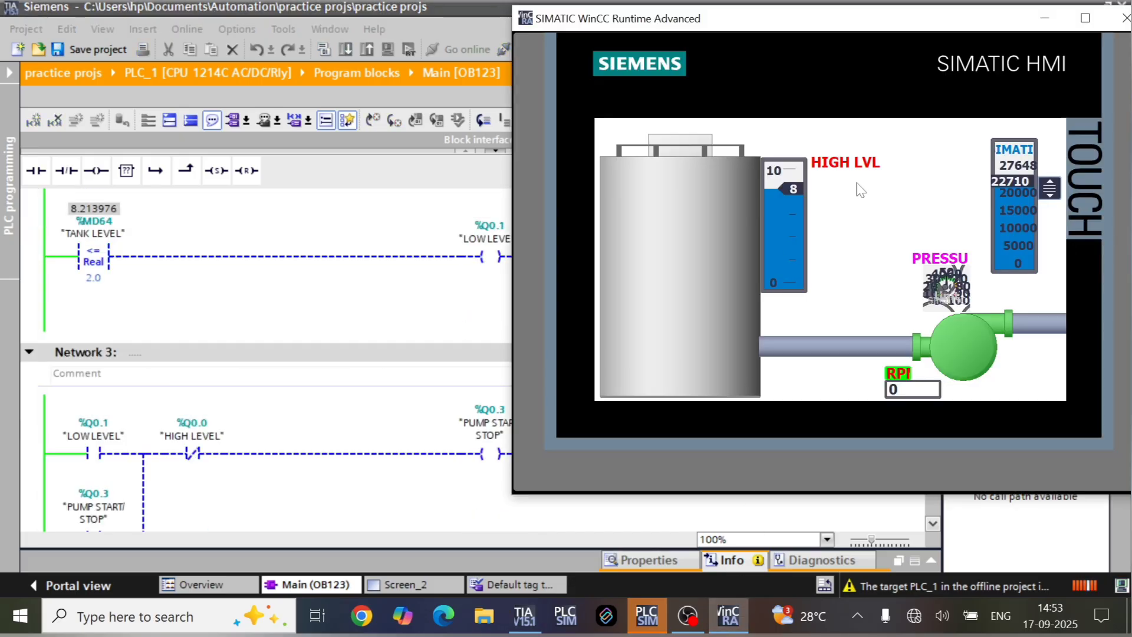
left_click_drag(1052, 194, 1057, 258)
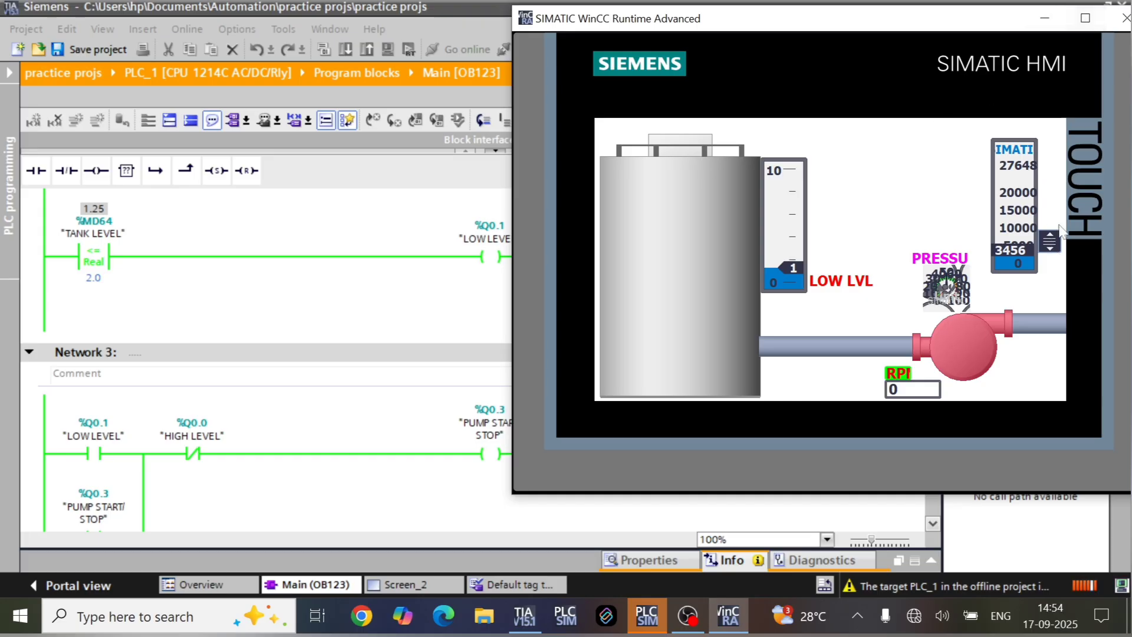
left_click(1118, 19)
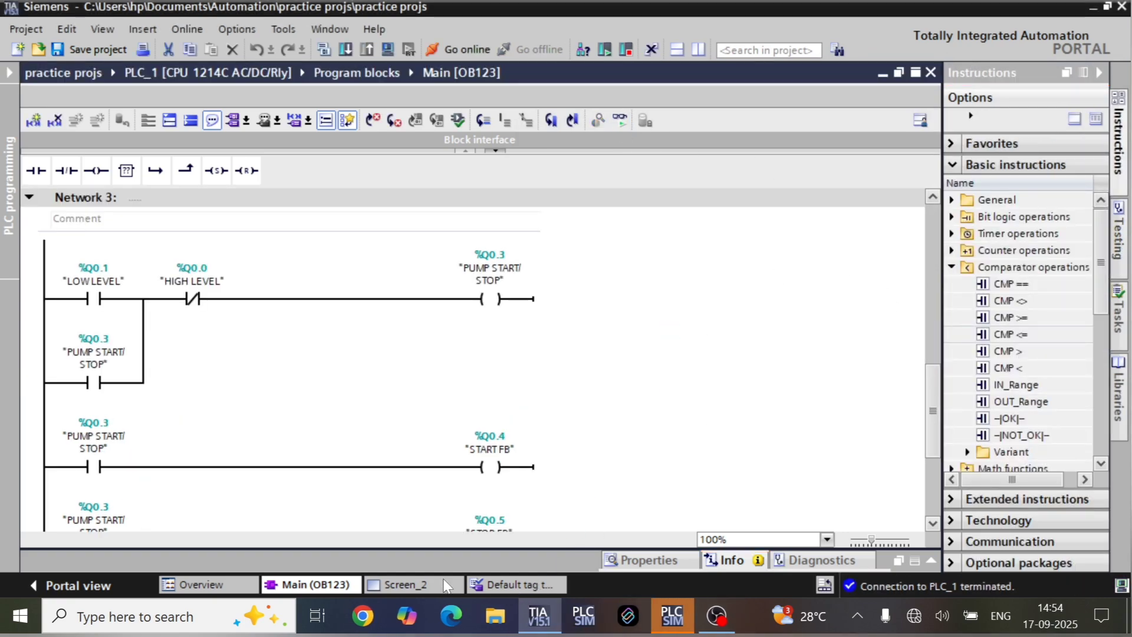
- Return to Screen_2 and browse the Pipes graphics in the toolbox
left_click(446, 585)
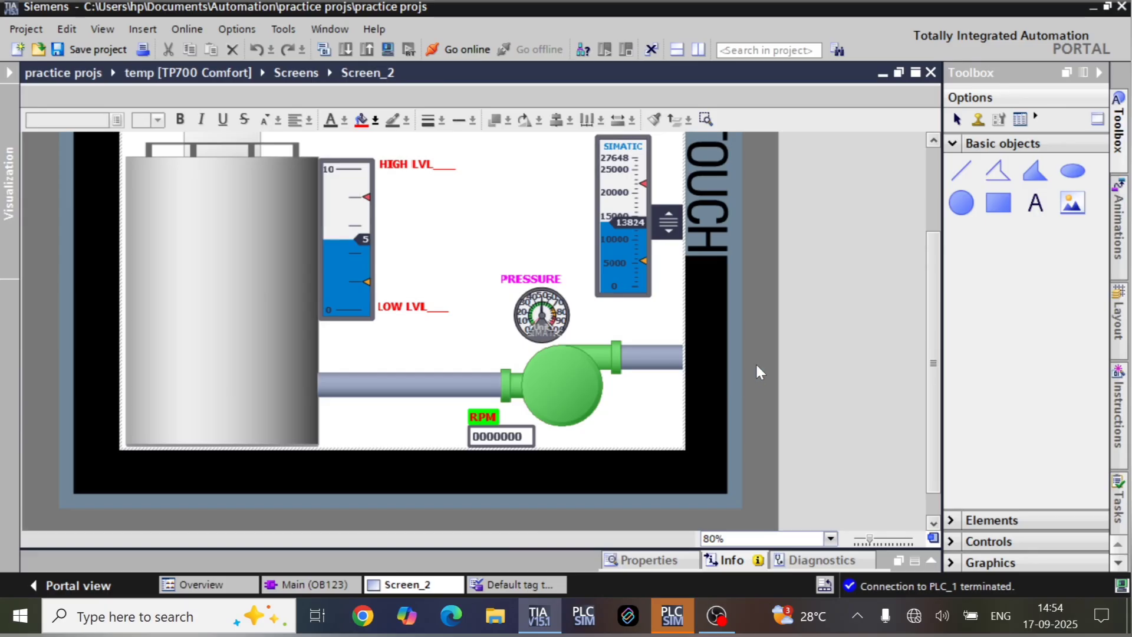
scroll(937, 378, "up", 3)
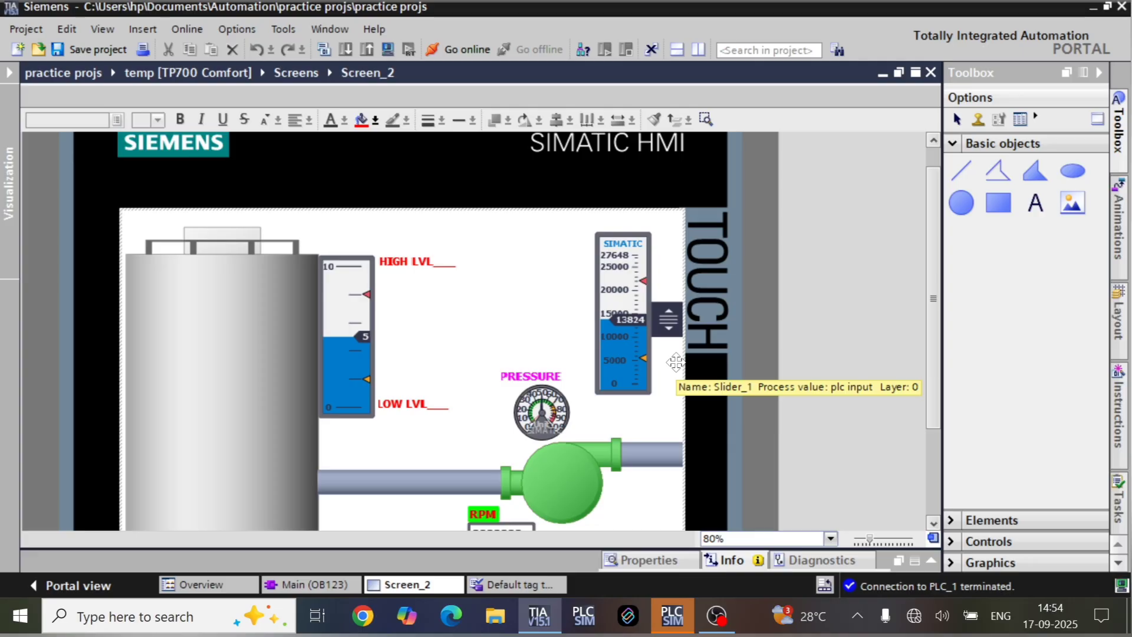
left_click(958, 144)
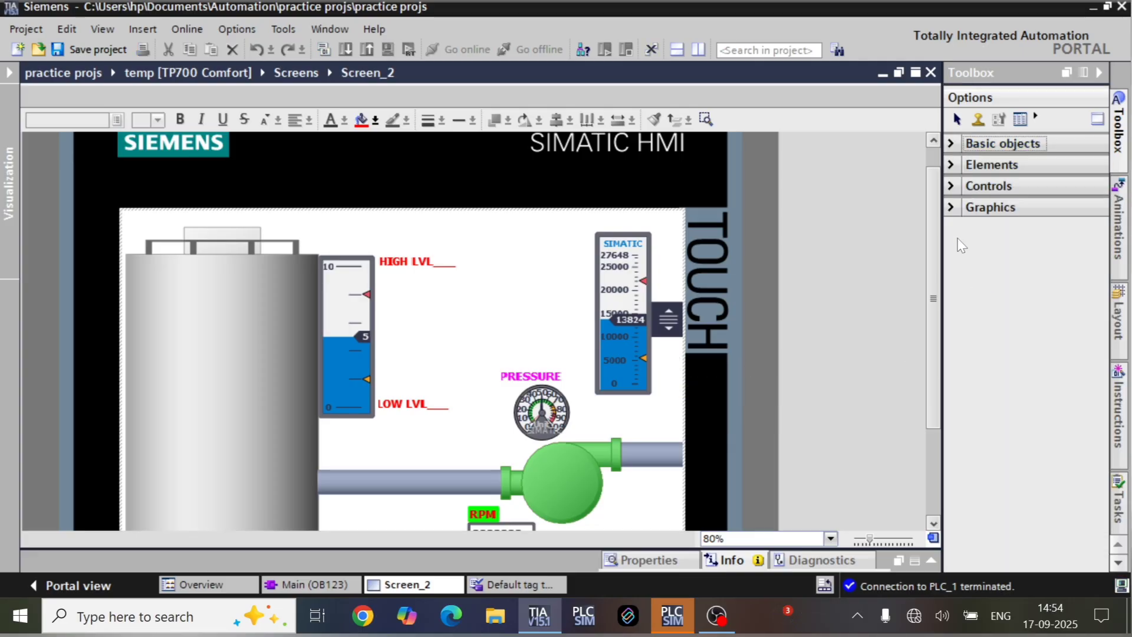
left_click(957, 209)
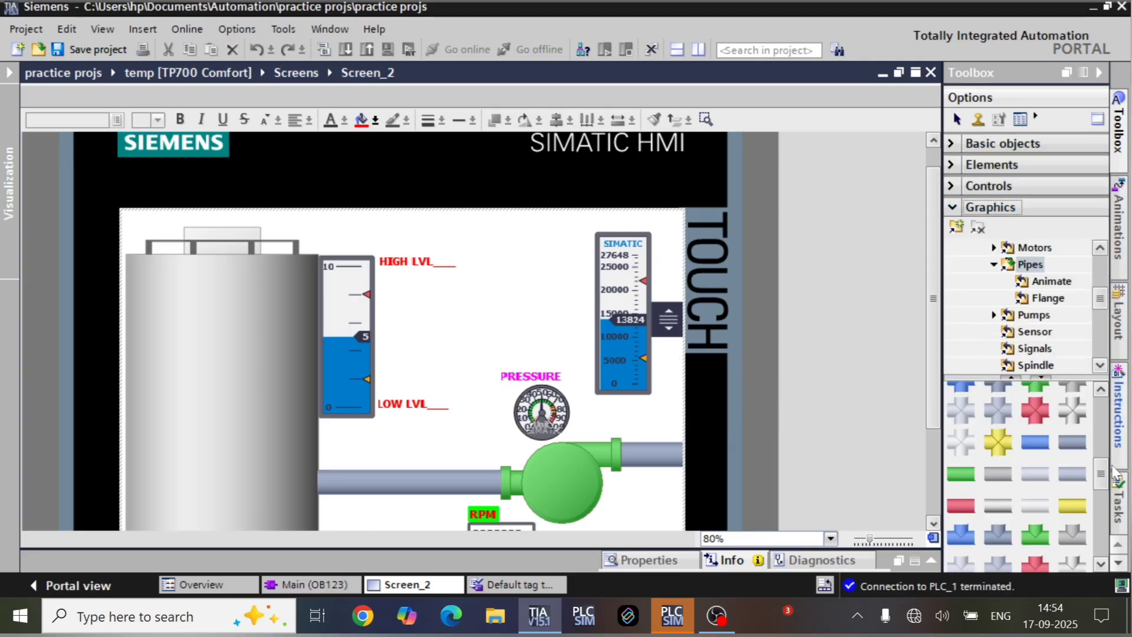
left_click_drag(1102, 474, 1092, 402)
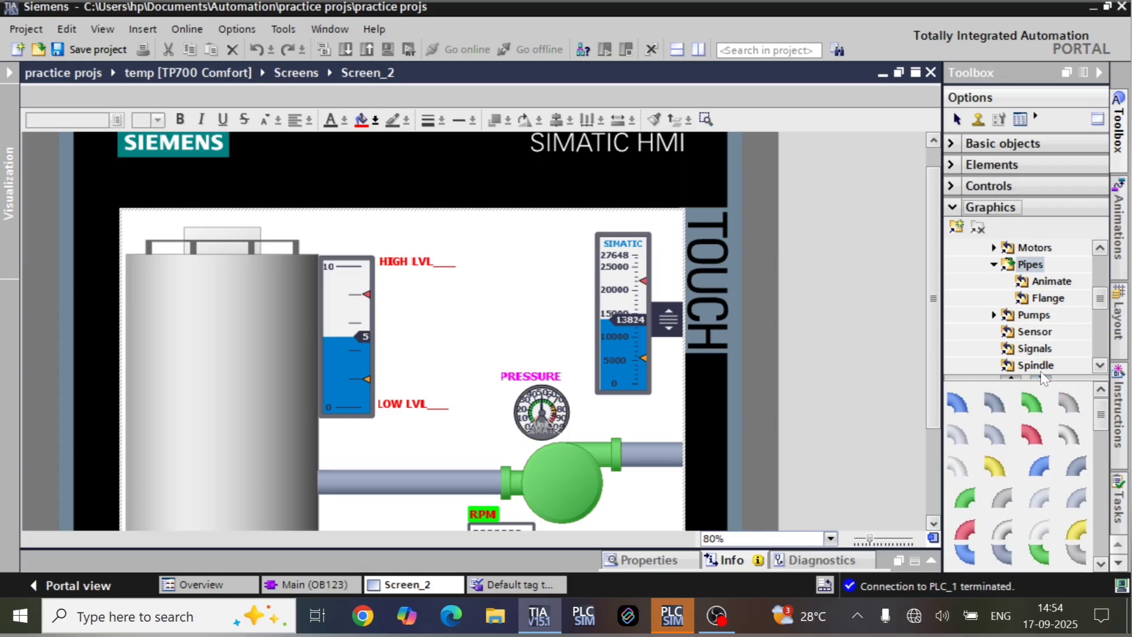
left_click(495, 316)
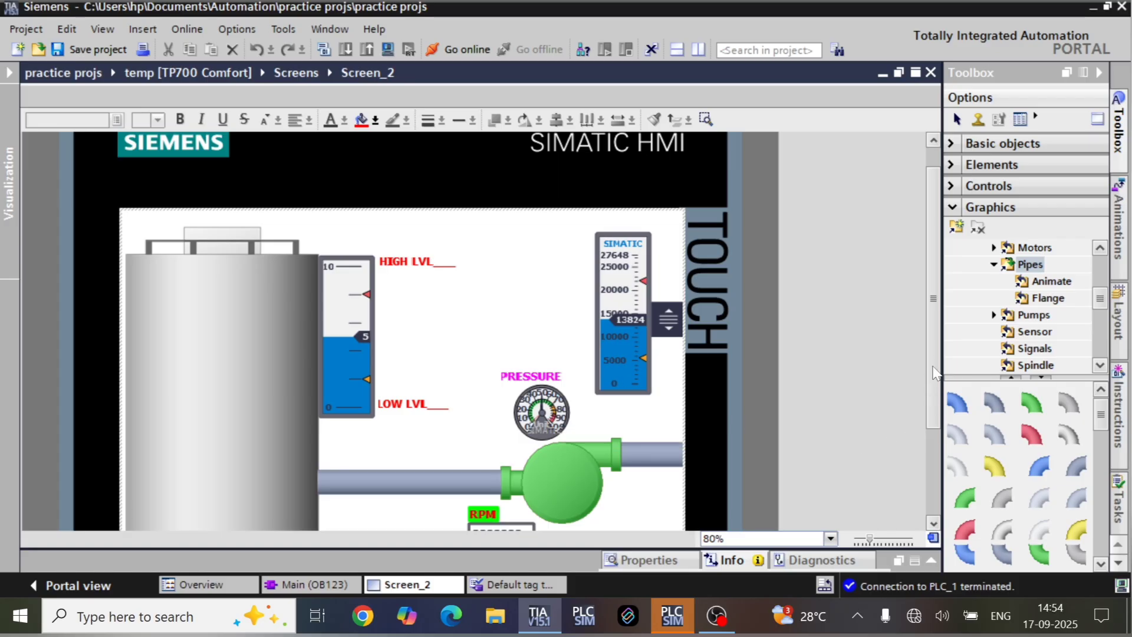
left_click_drag(933, 362, 932, 384)
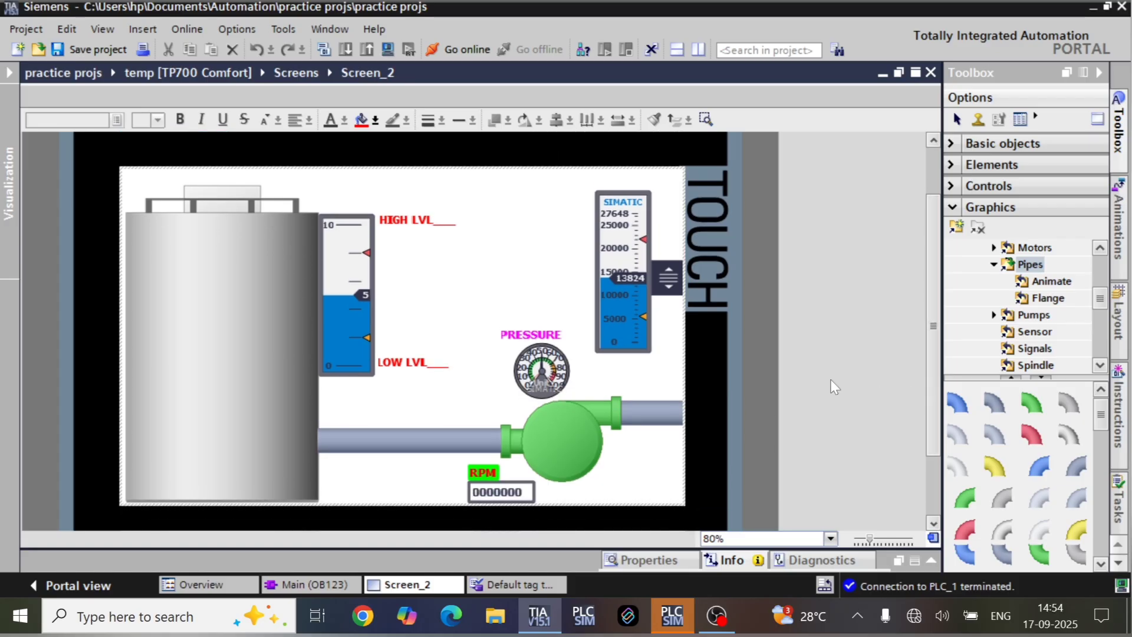